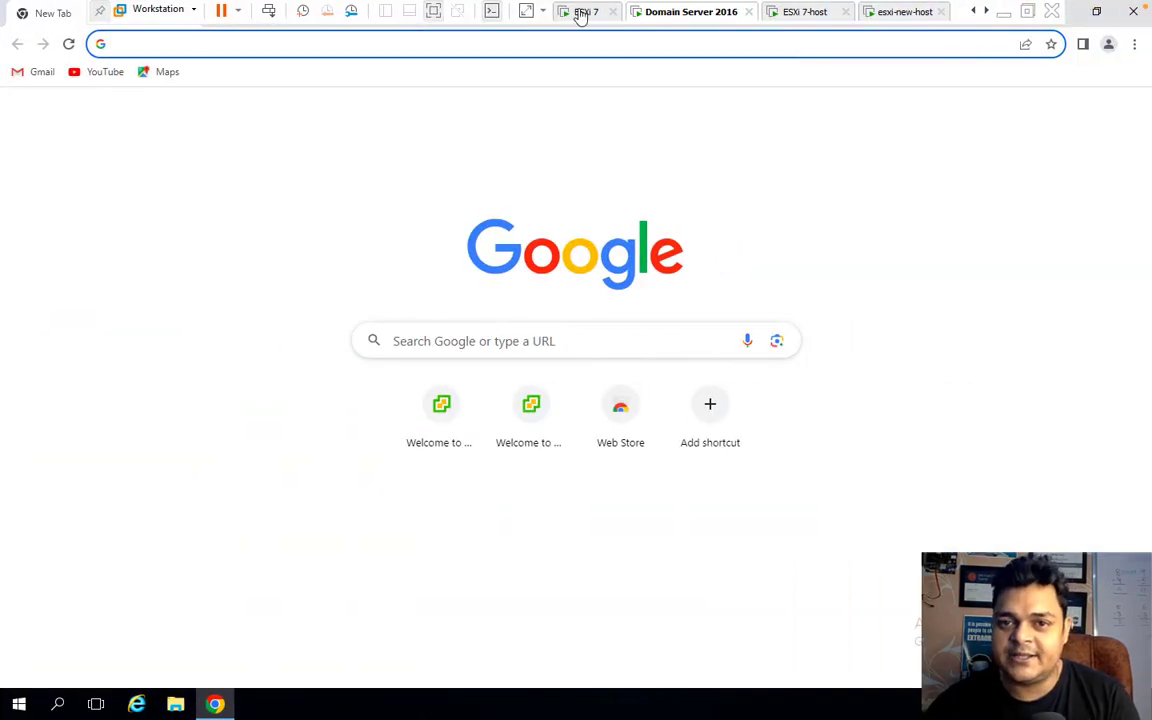
Check the ESXi host consoles' addresses, then return to the Domain Server 2016 browser.
click(586, 14)
click(665, 14)
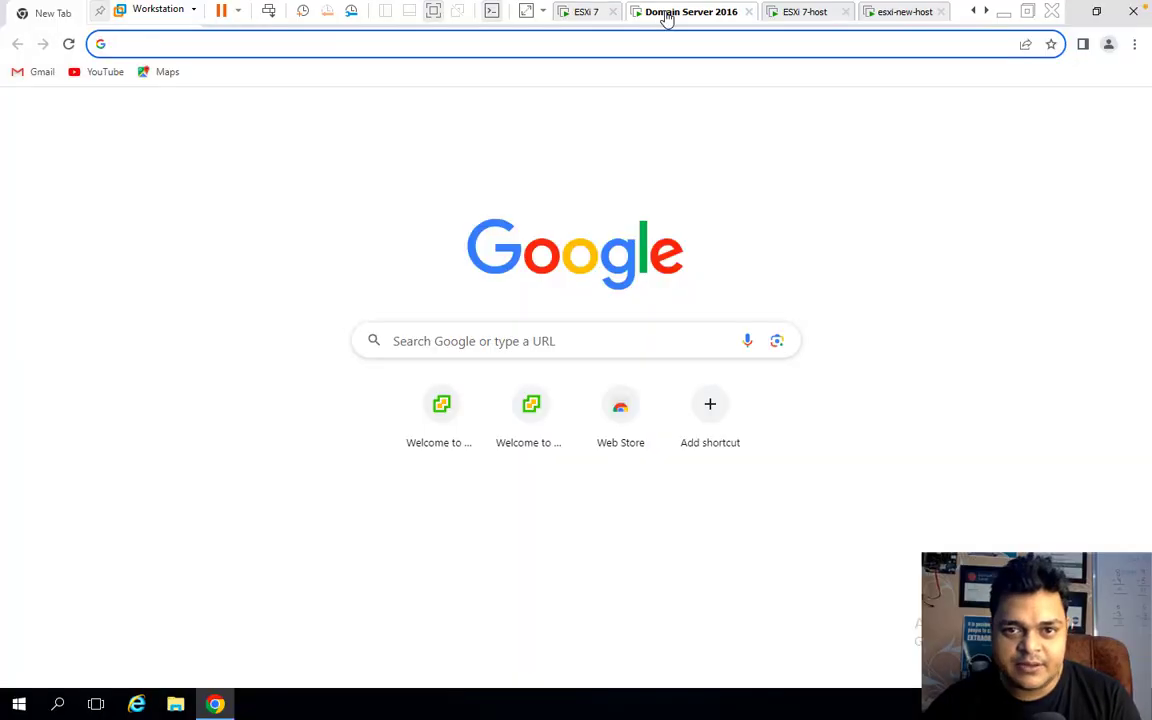
click(576, 20)
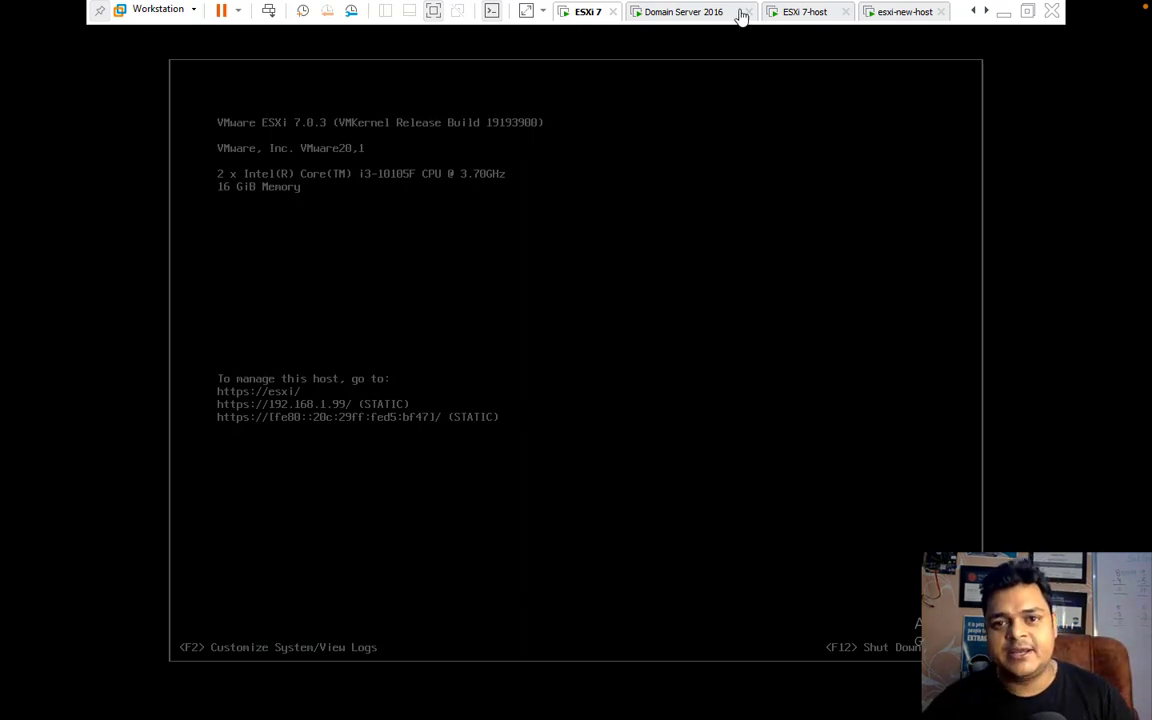
click(708, 15)
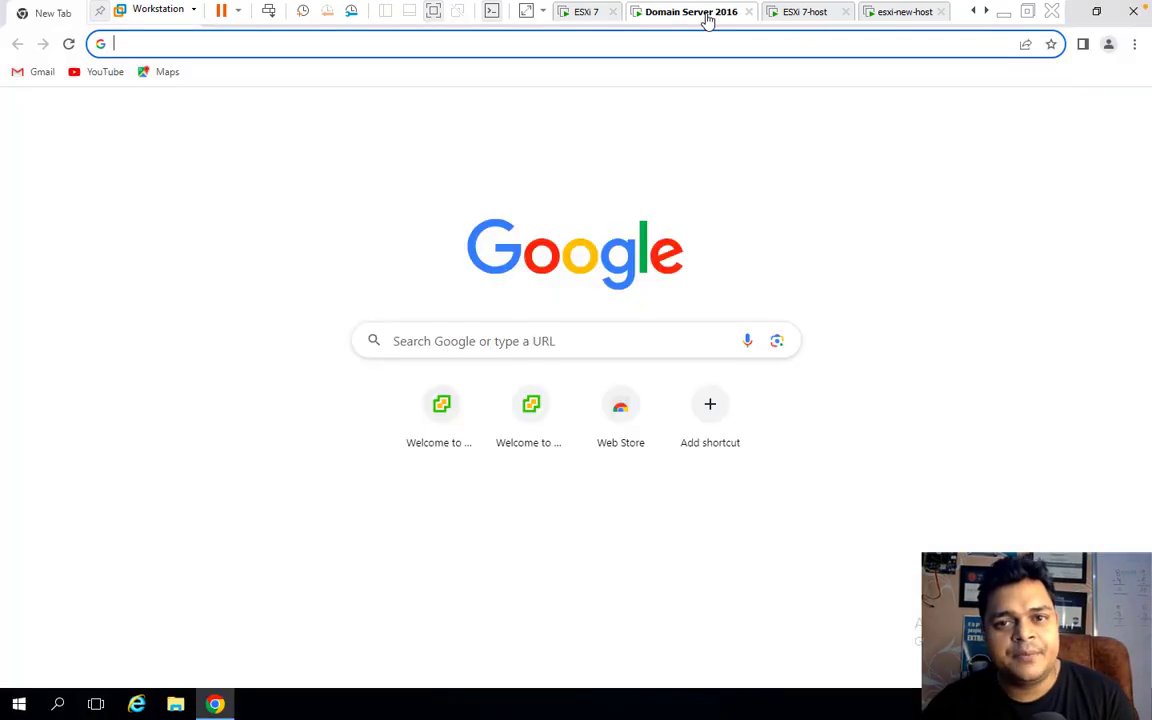
click(800, 14)
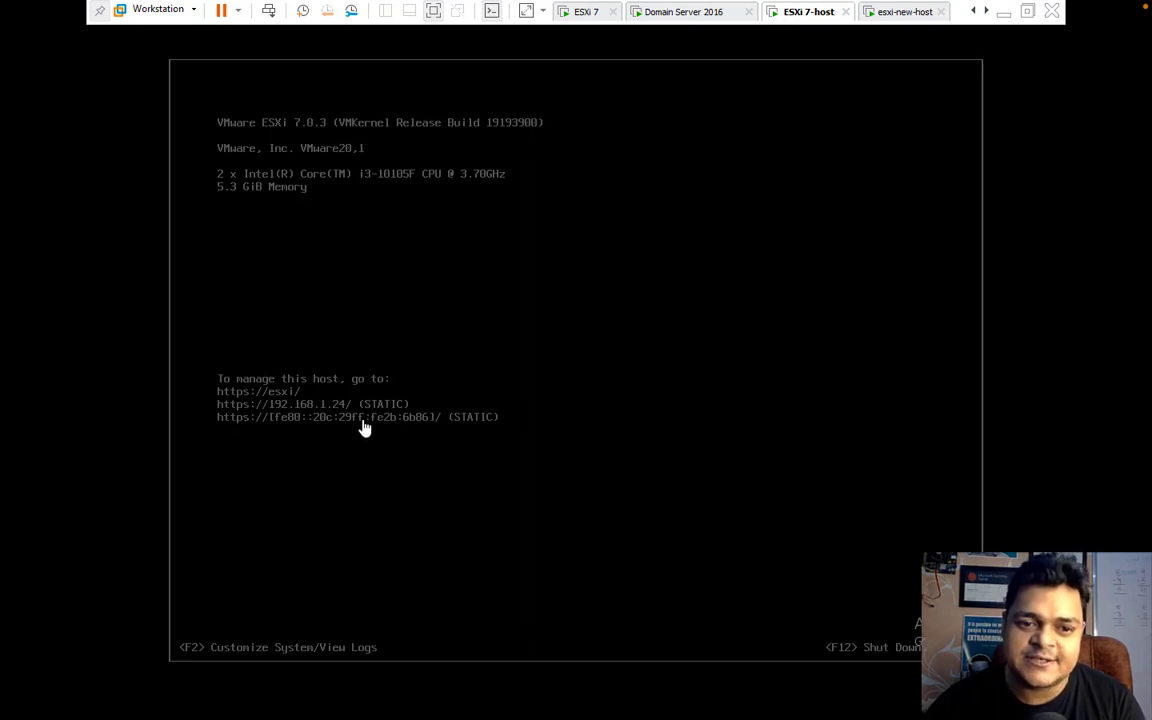
click(901, 20)
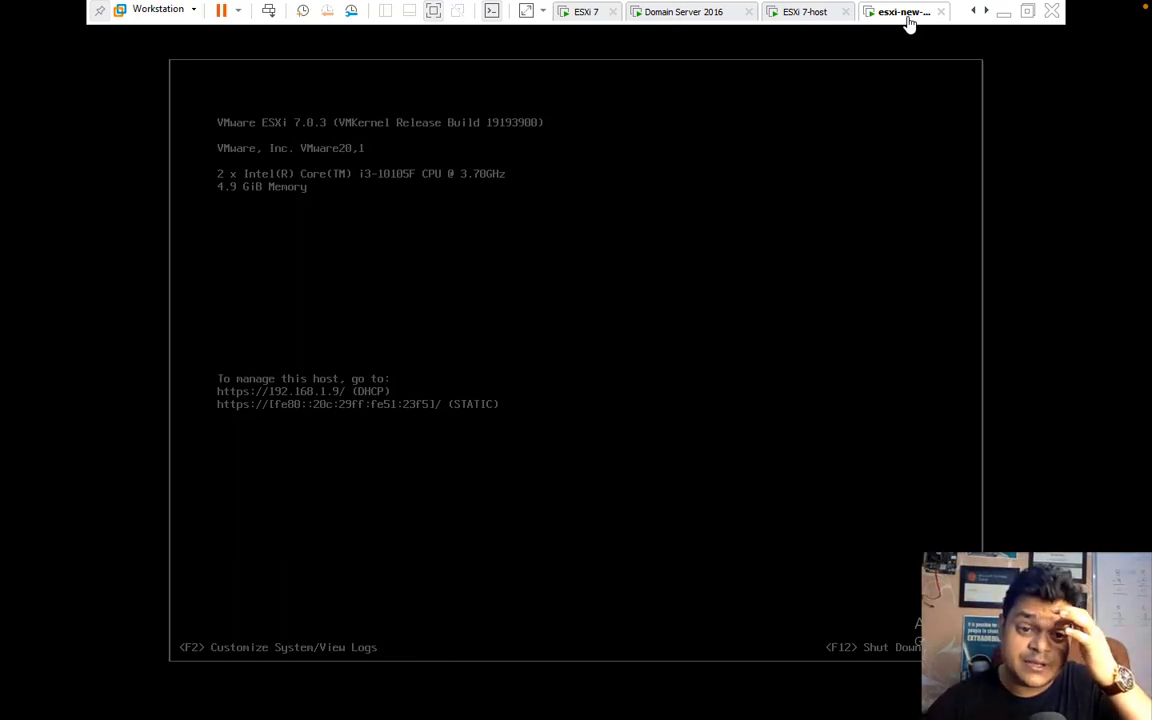
mouse_move(740, 35)
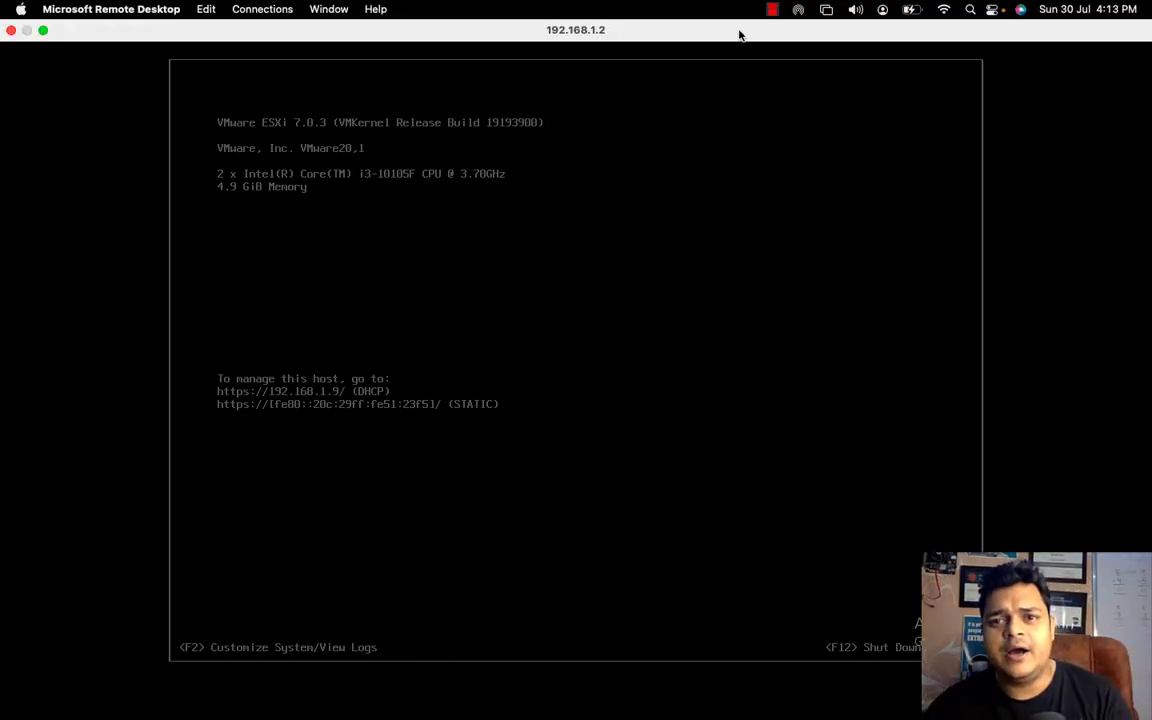
click(677, 14)
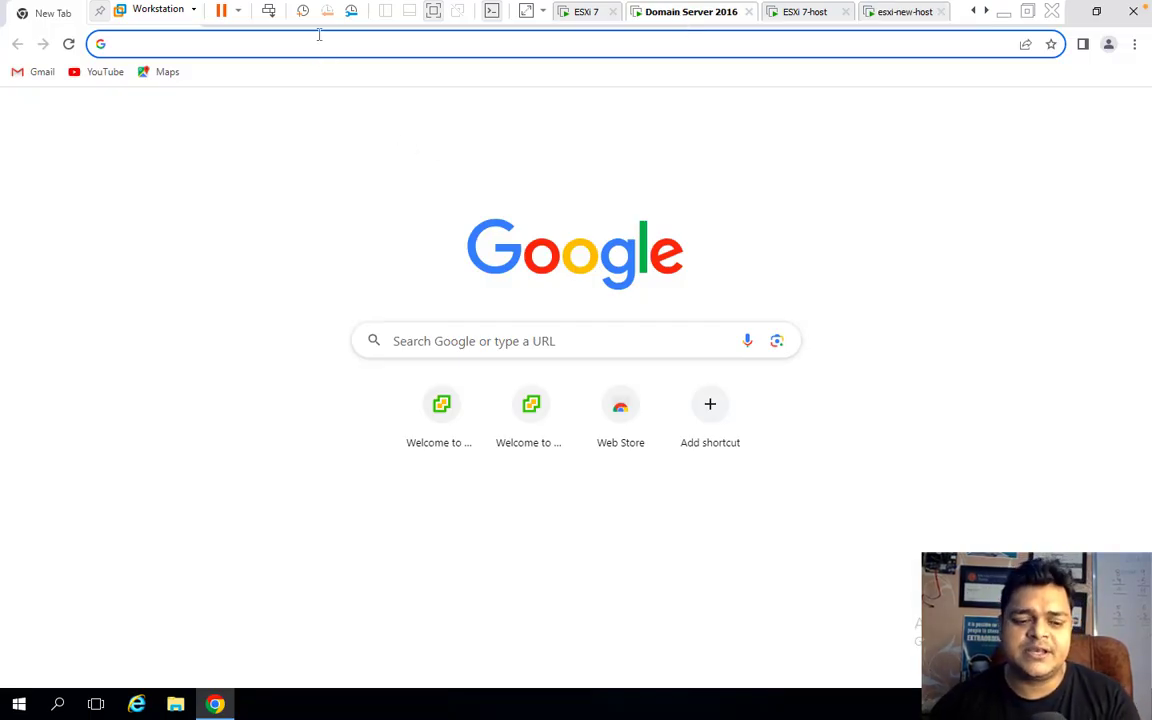
Load vCenter 192.168.1.150 past the certificate warnings and launch the HTML5 vSphere Client.
text(1)
key(Return)
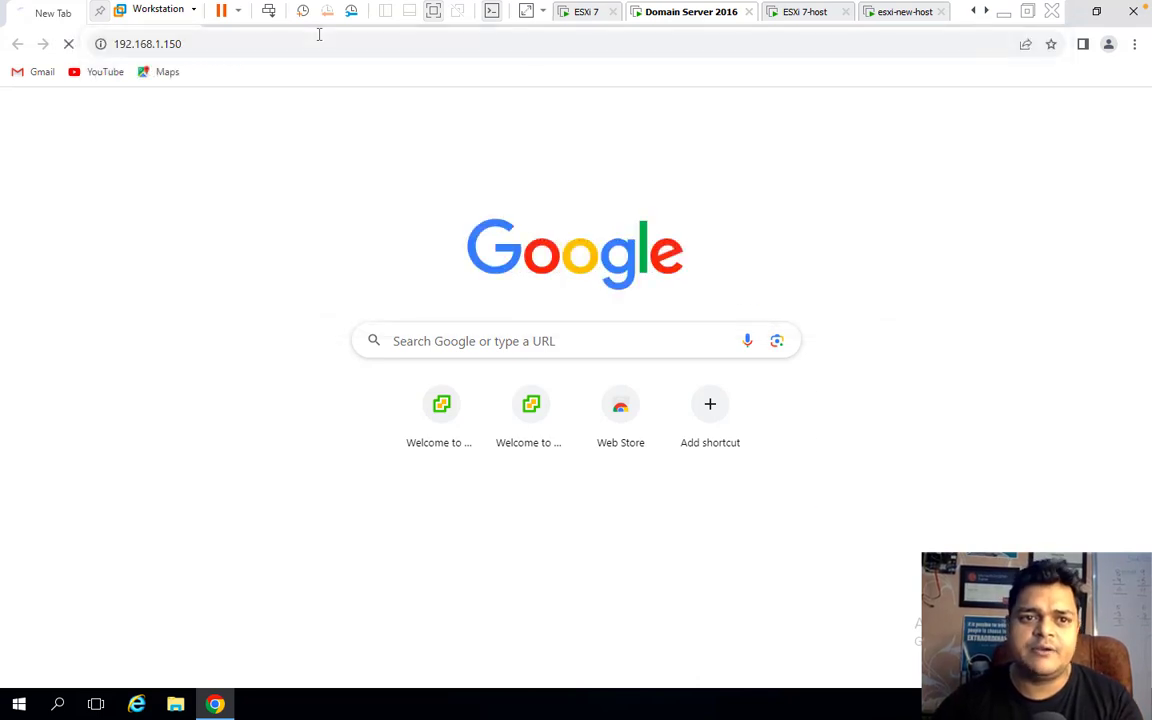
click(360, 492)
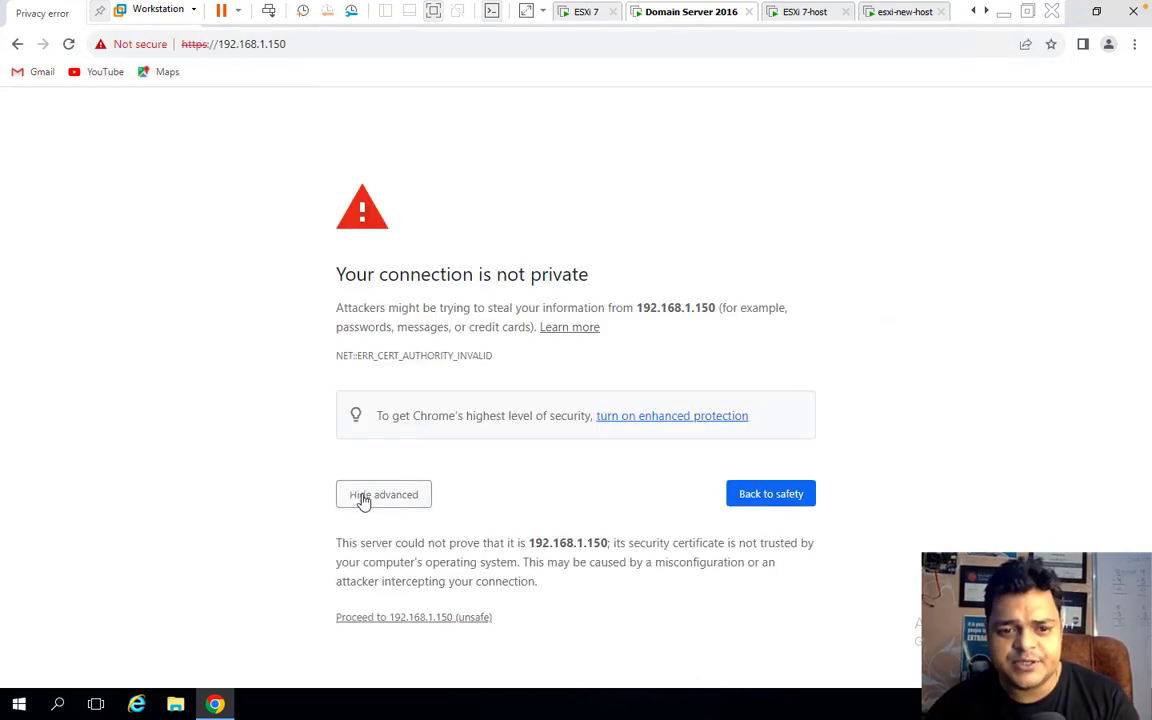
click(421, 619)
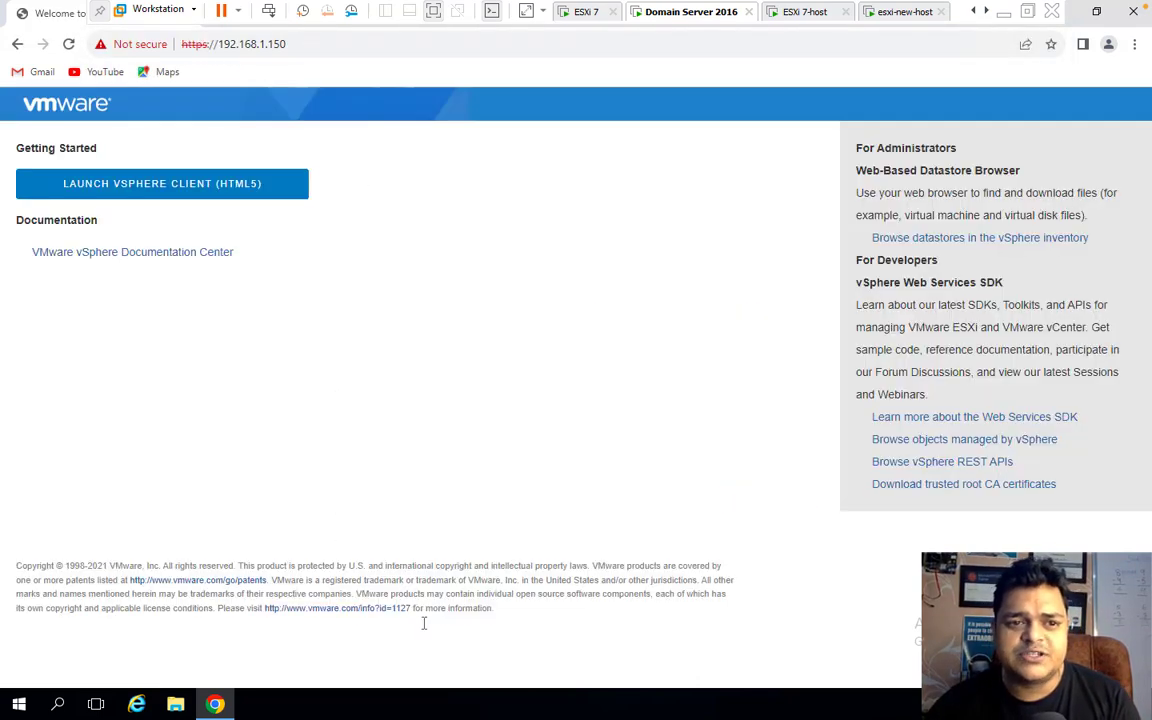
click(186, 193)
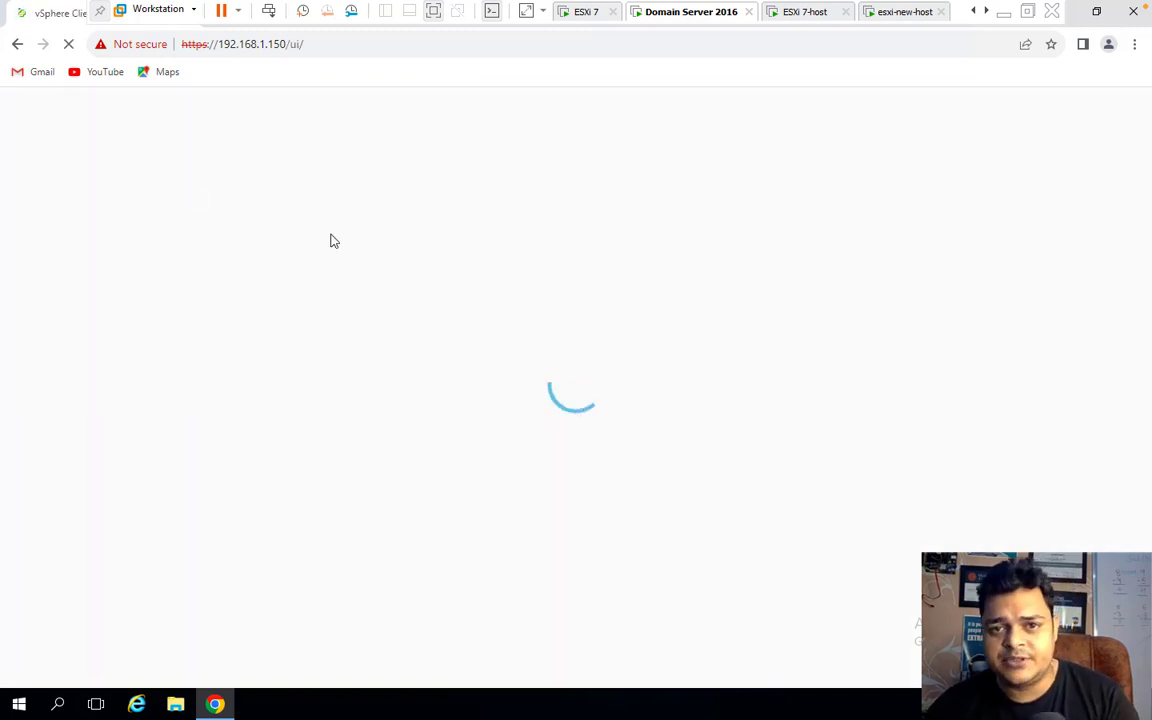
click(396, 498)
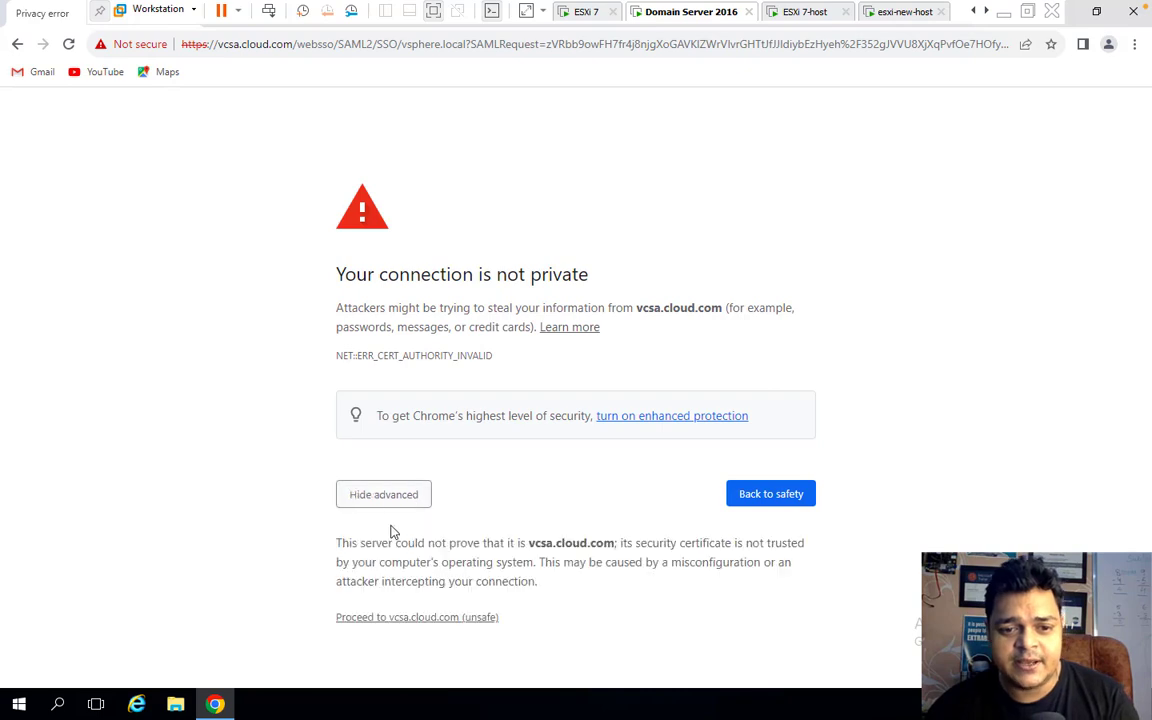
click(411, 618)
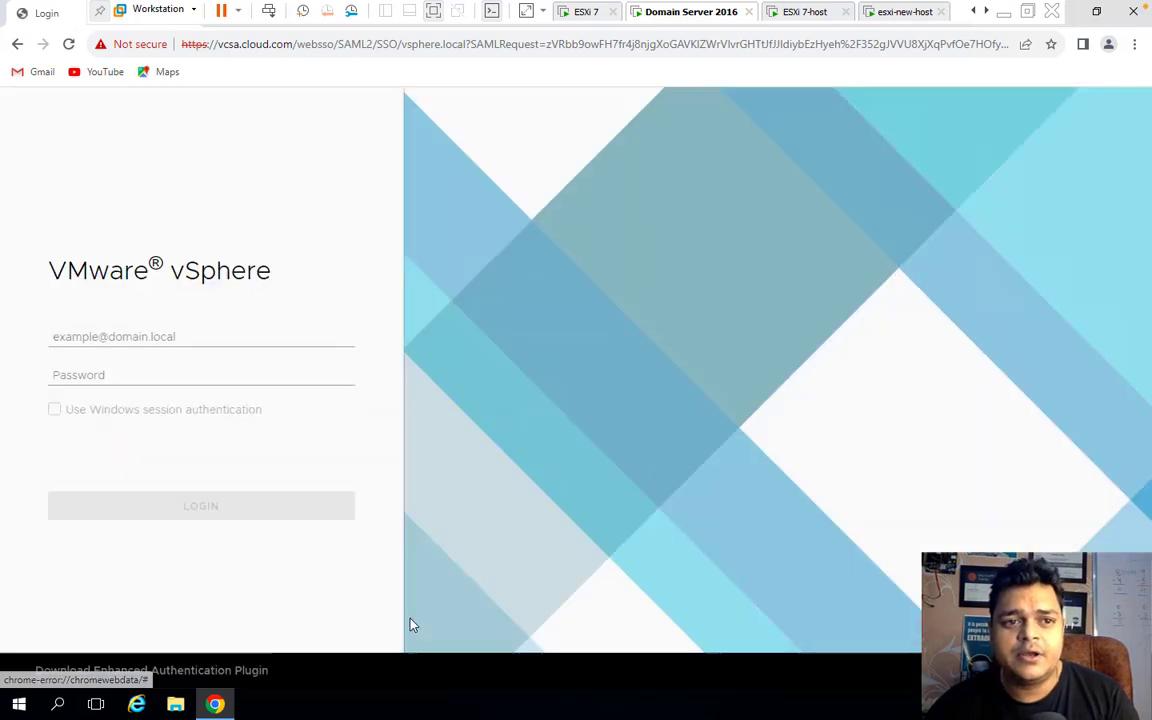
Sign in with the saved administrator username and its password.
click(203, 336)
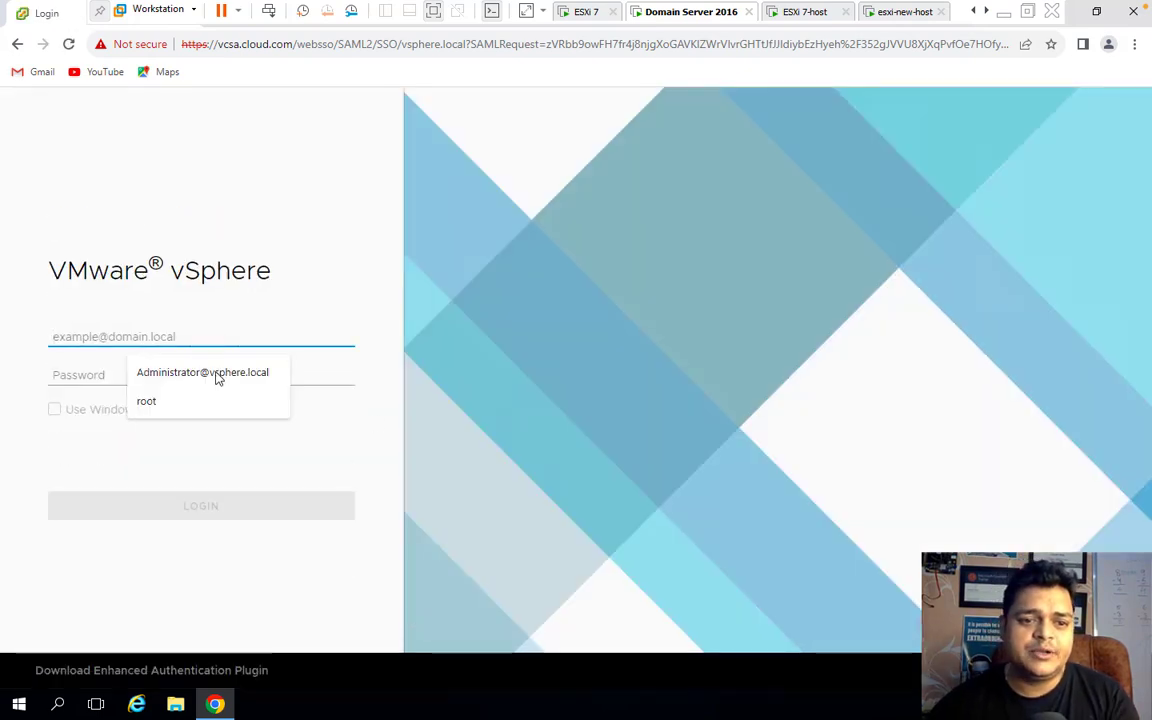
click(216, 373)
click(138, 374)
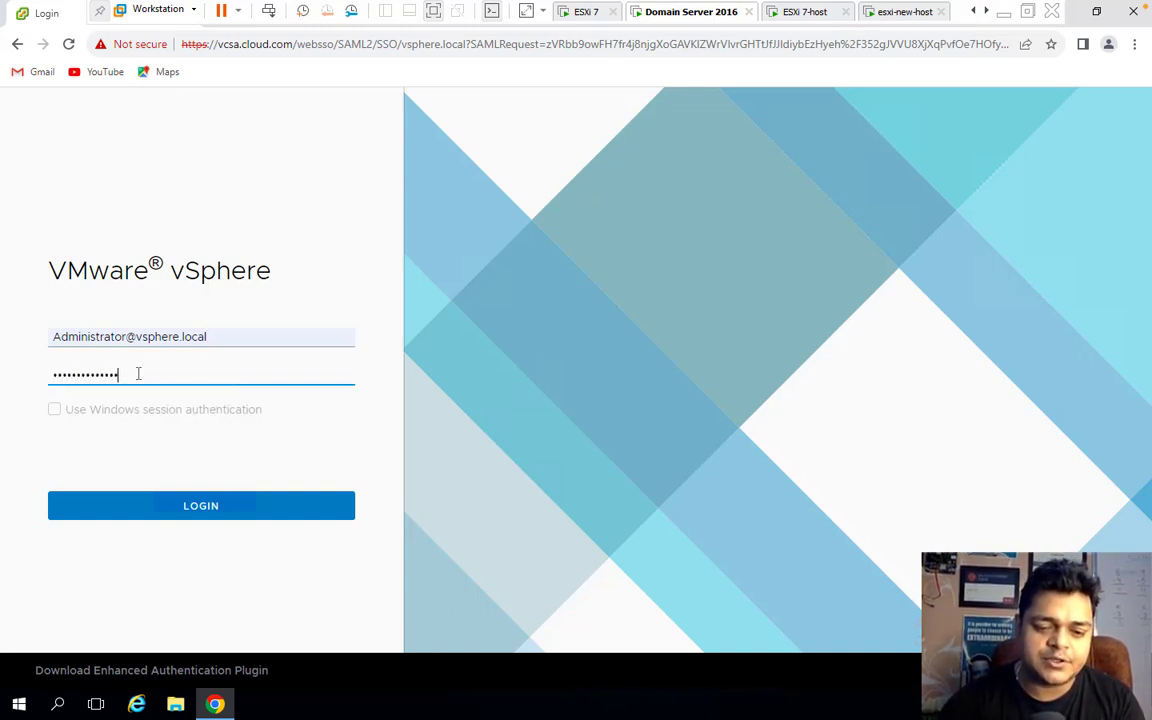
key(Return)
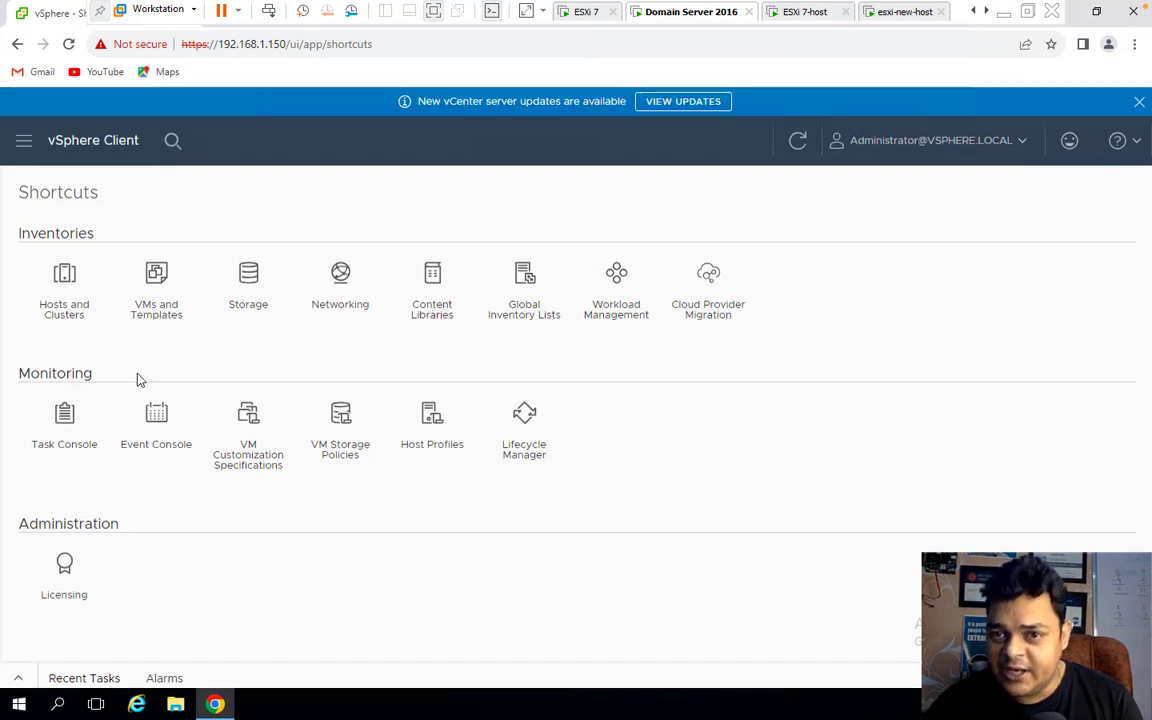
Dismiss the expiring-licences banner and open the Hosts and Clusters inventory.
click(1139, 103)
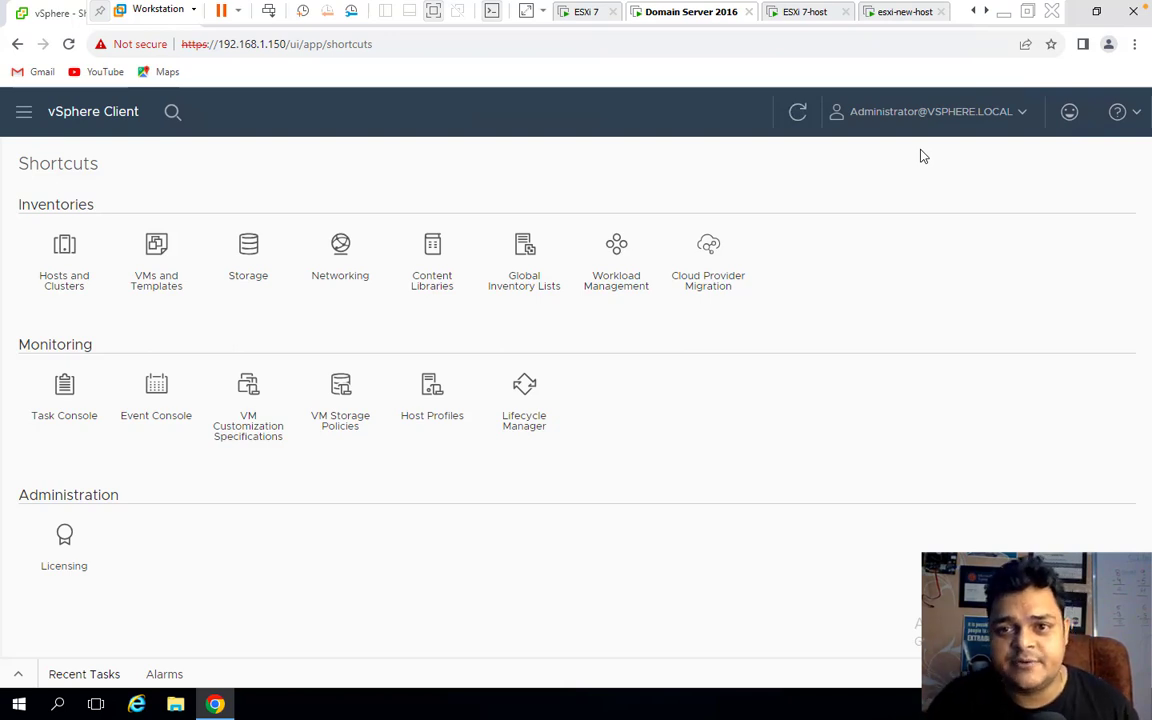
click(815, 16)
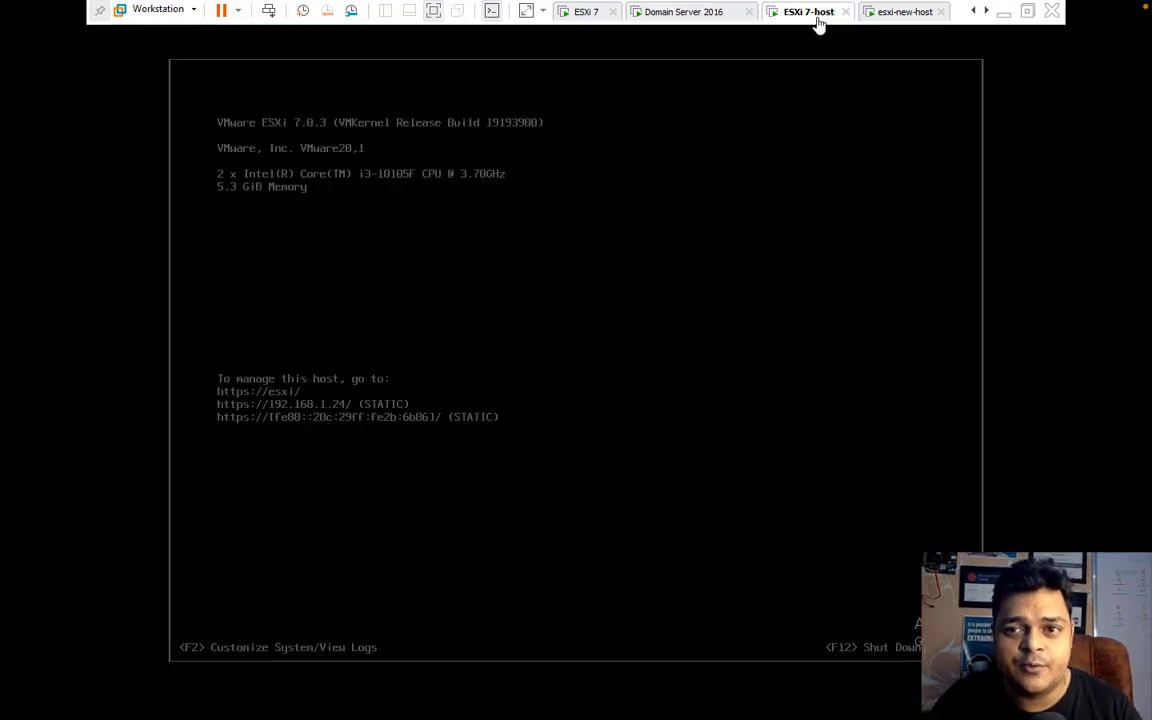
click(888, 14)
click(688, 16)
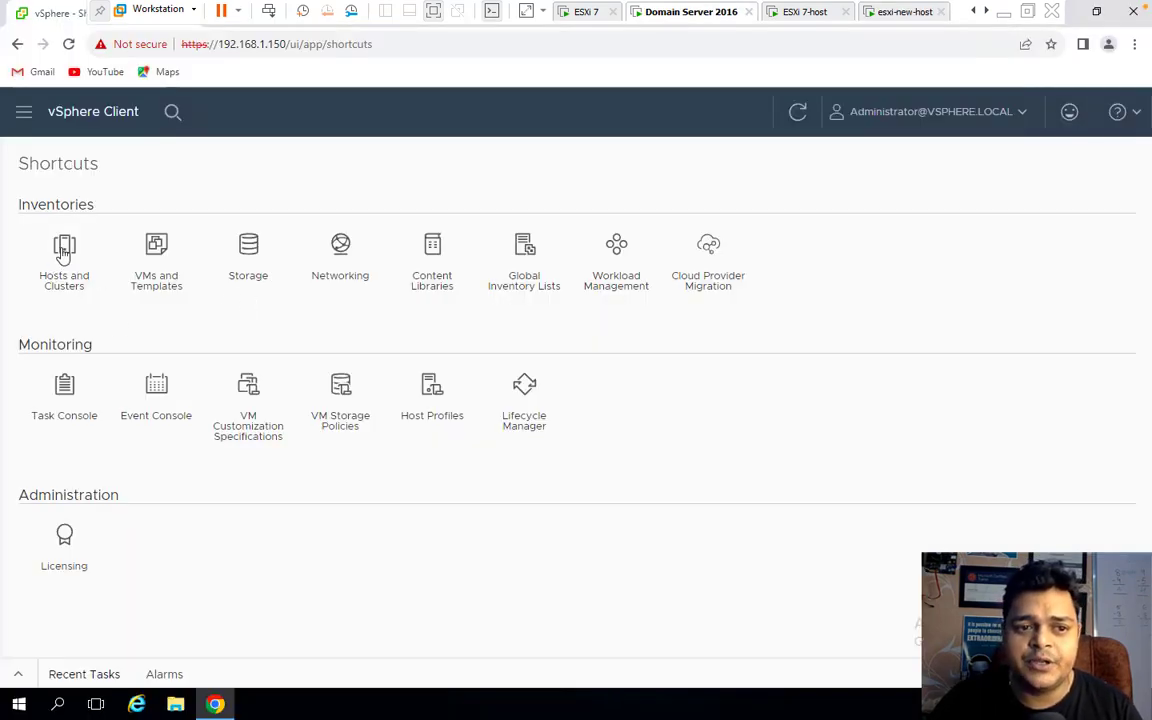
click(64, 252)
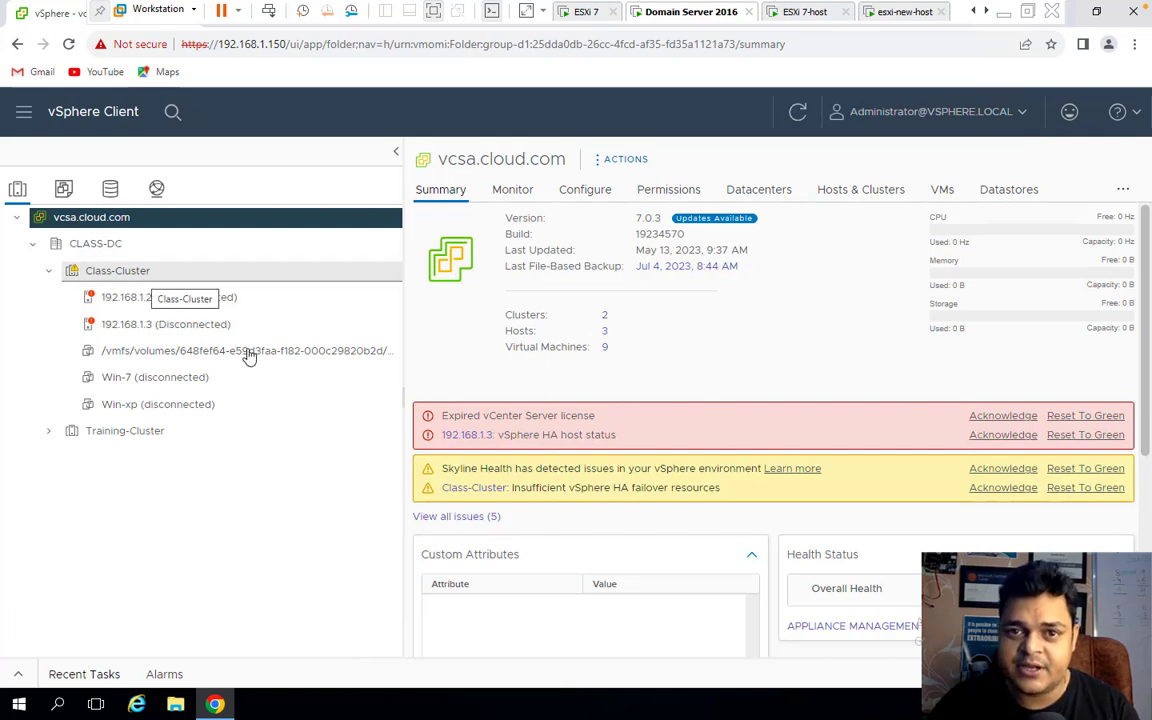
Remove disconnected hosts 192.168.1.3 and 192.168.1.24 from the inventory.
right_click(162, 332)
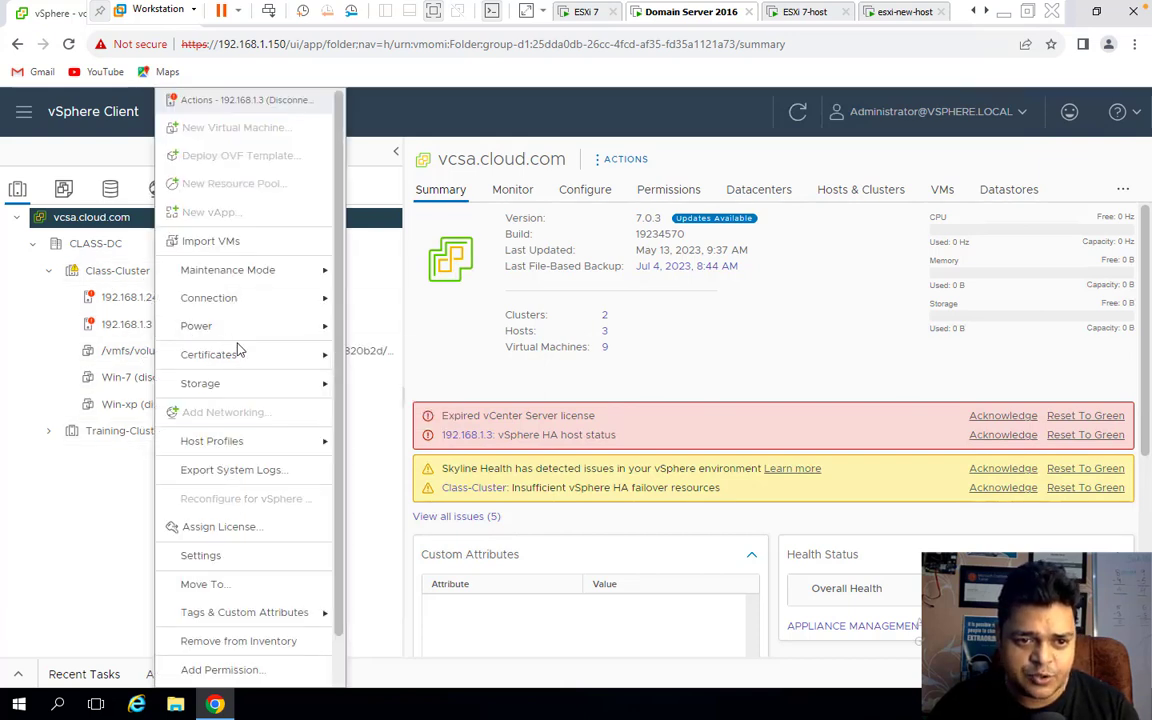
click(251, 645)
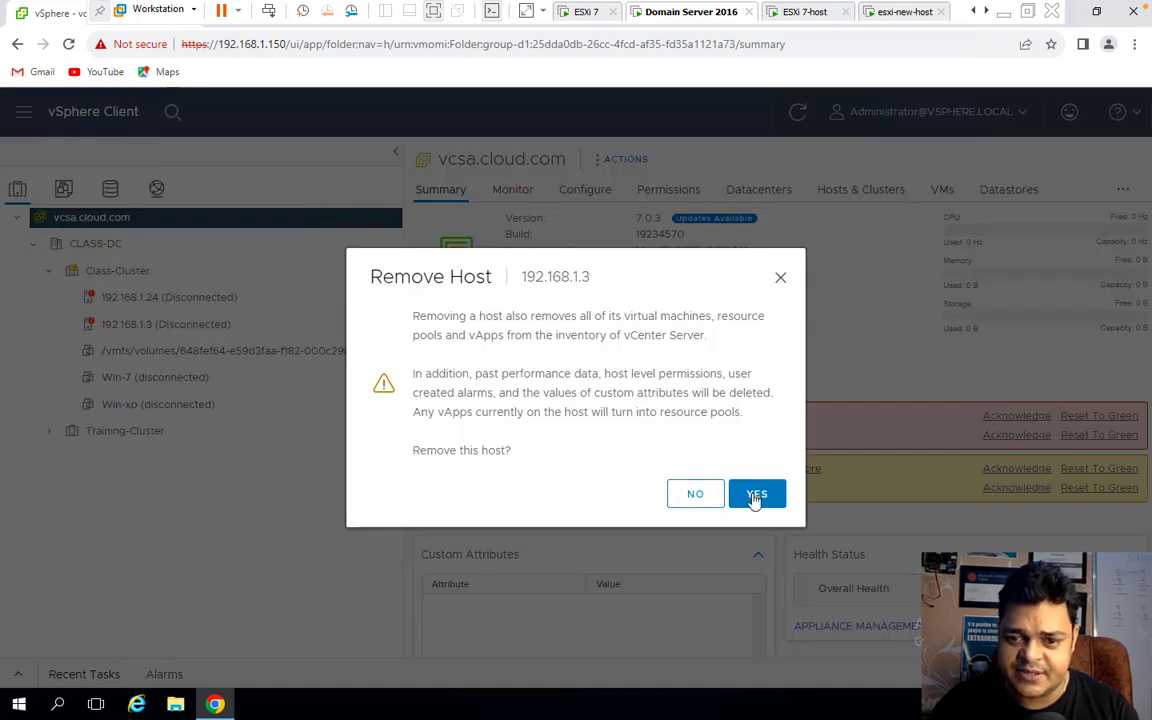
click(753, 492)
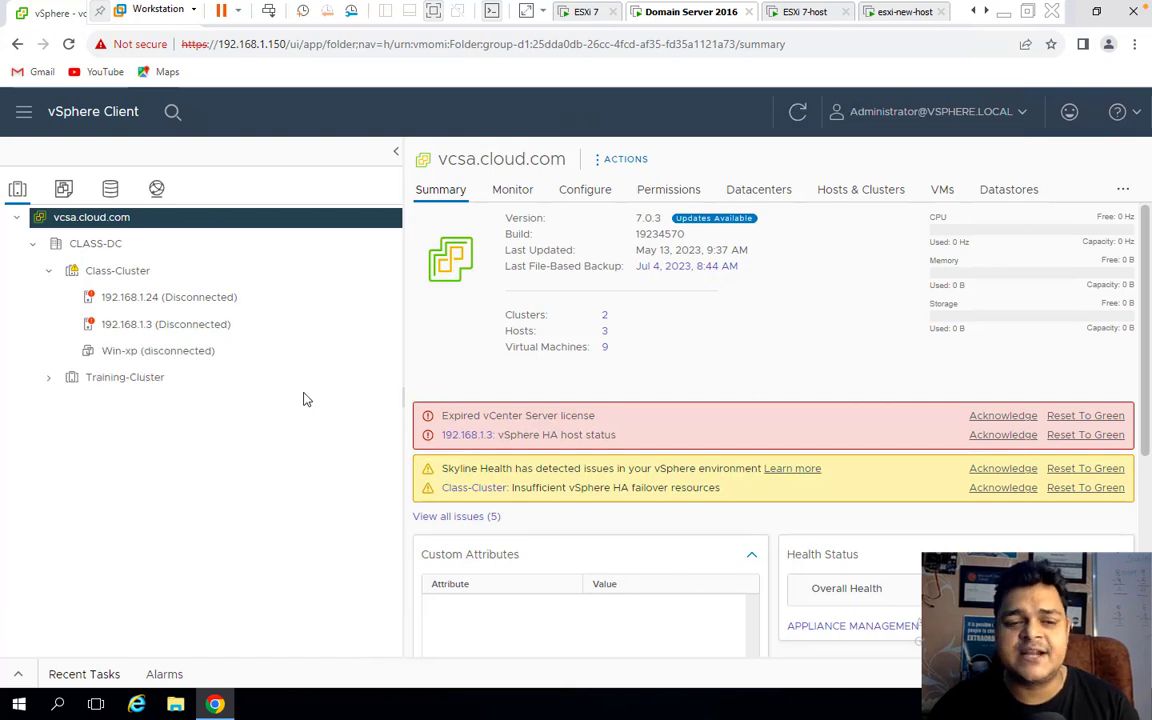
right_click(166, 305)
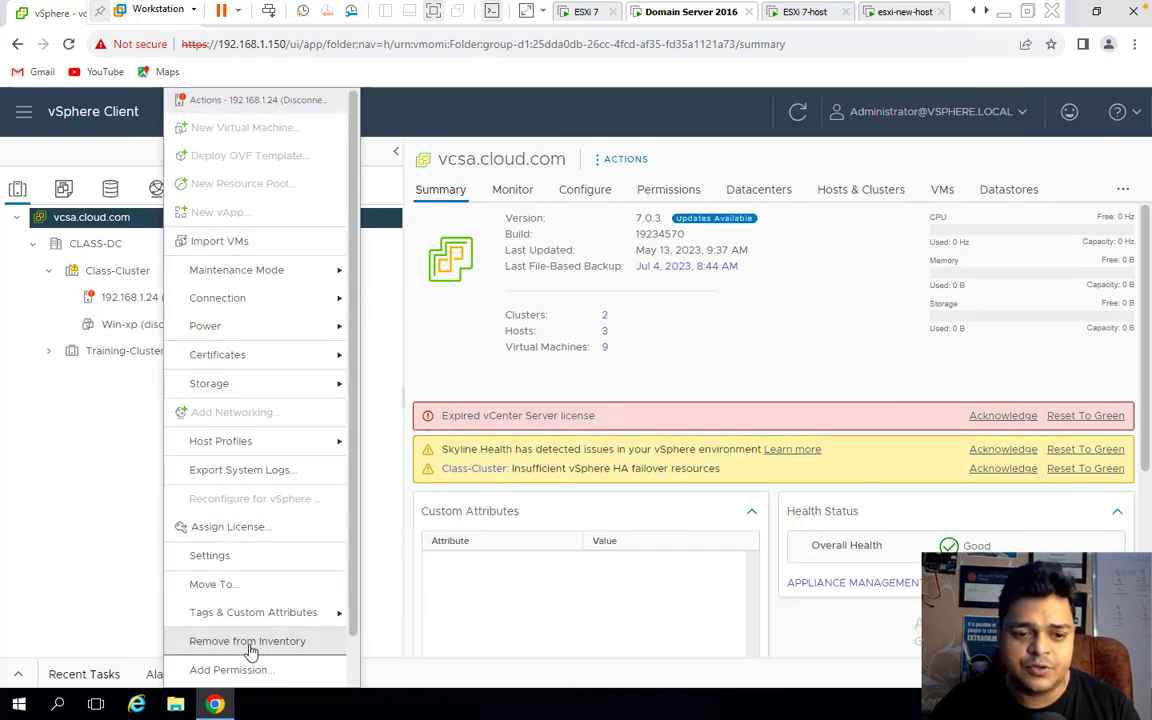
click(249, 642)
click(762, 488)
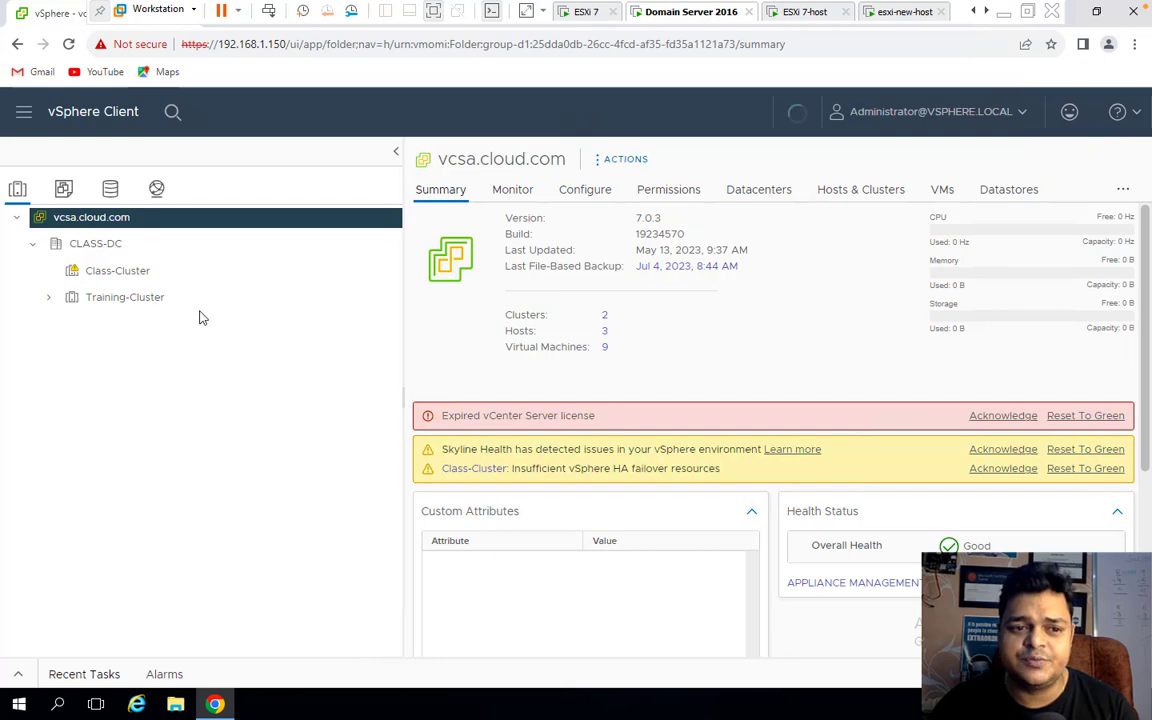
Delete the Training-Cluster and Class-Cluster clusters.
right_click(108, 305)
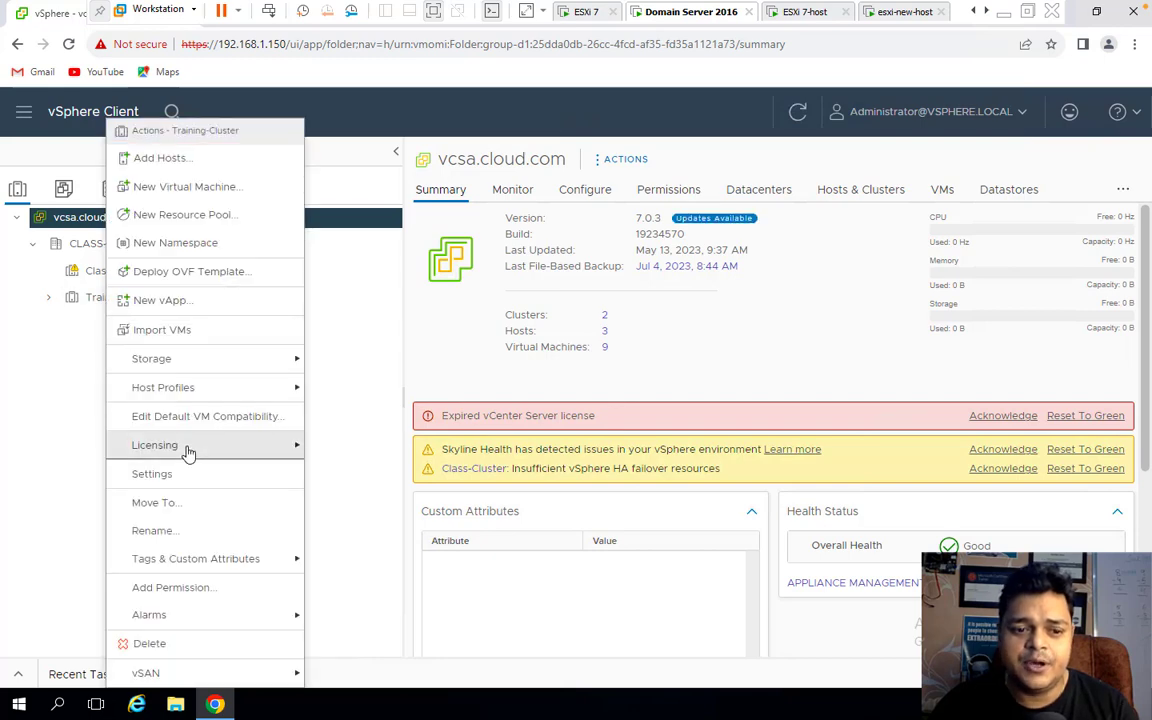
click(159, 643)
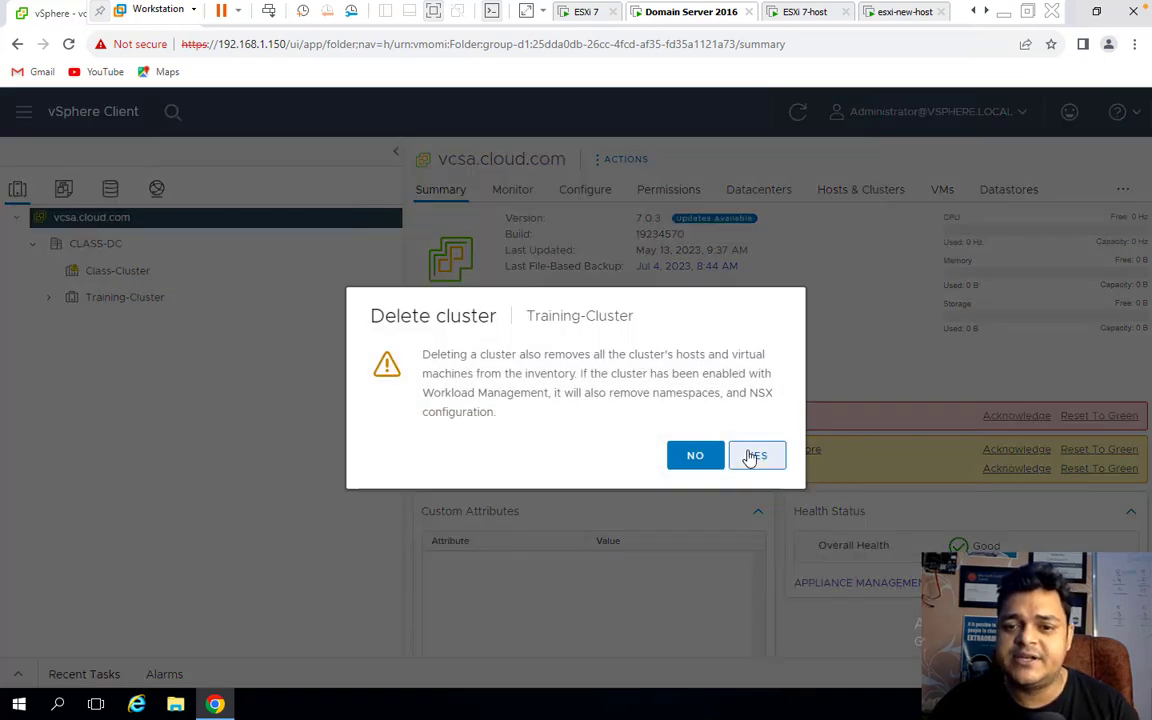
click(750, 456)
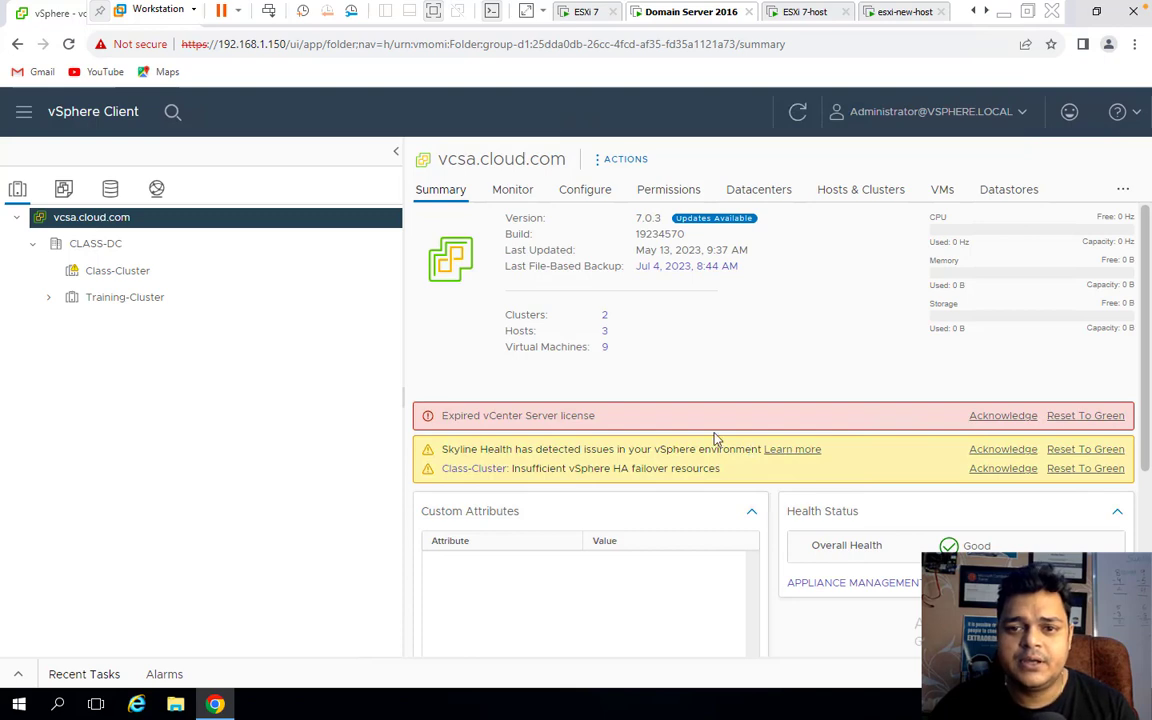
right_click(113, 272)
click(162, 644)
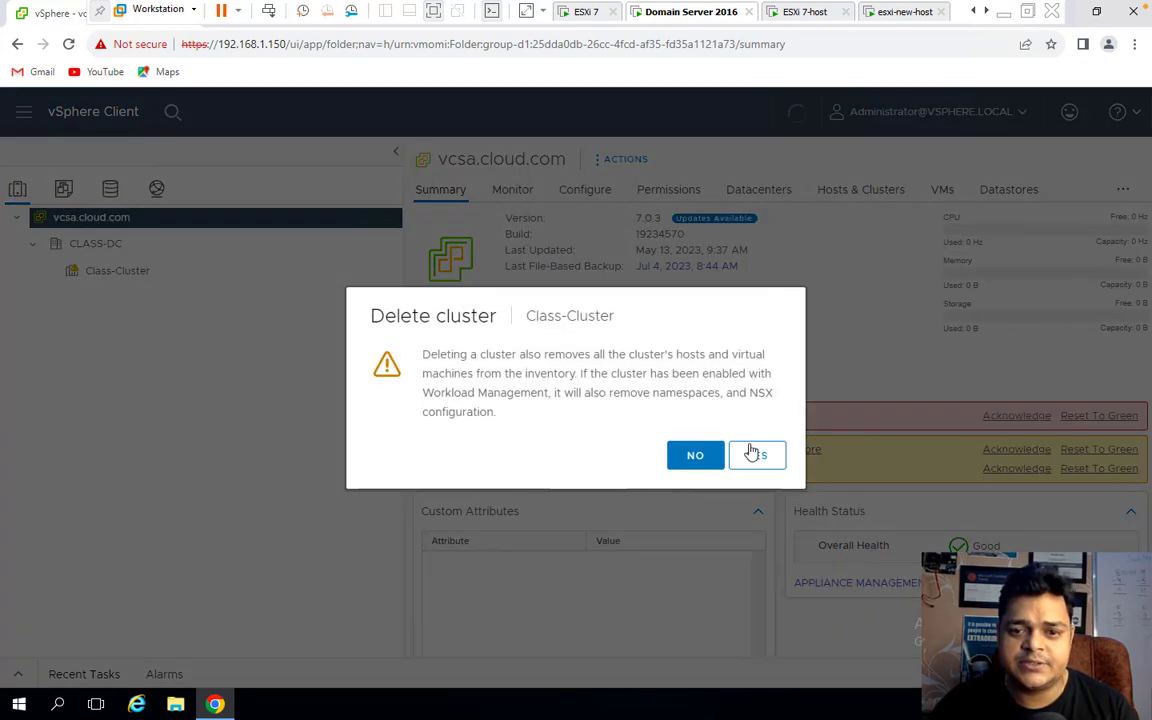
click(768, 462)
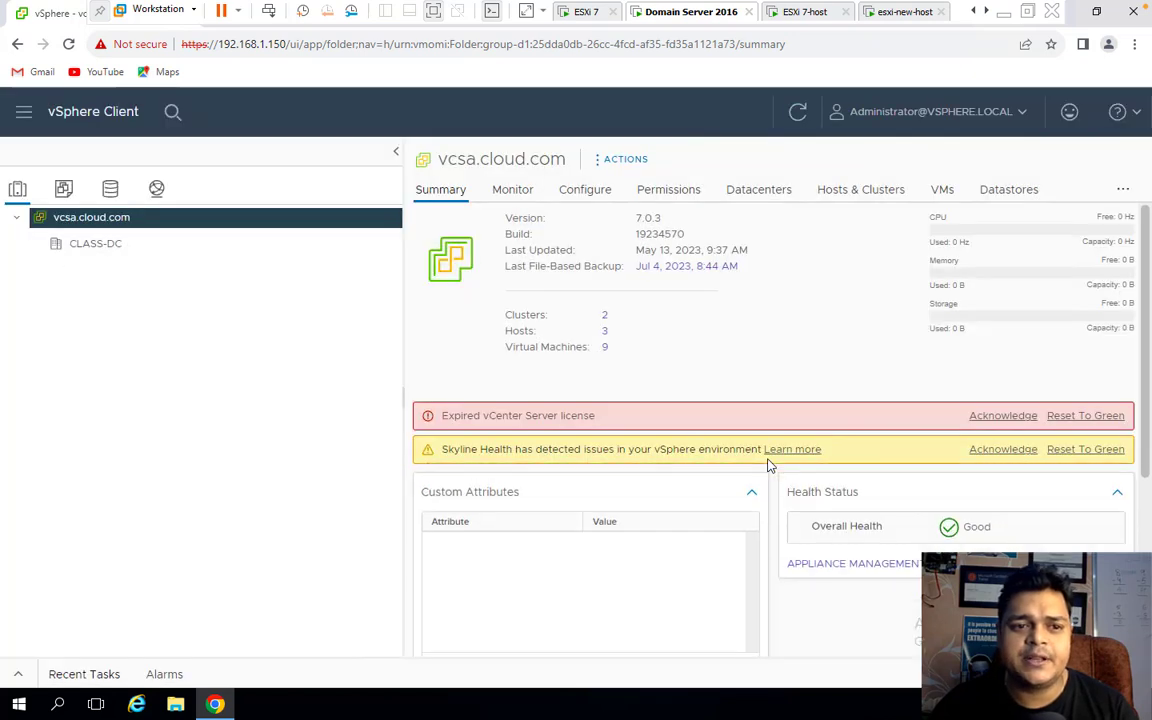
Delete the CLASS-DC datacenter.
click(86, 249)
right_click(86, 249)
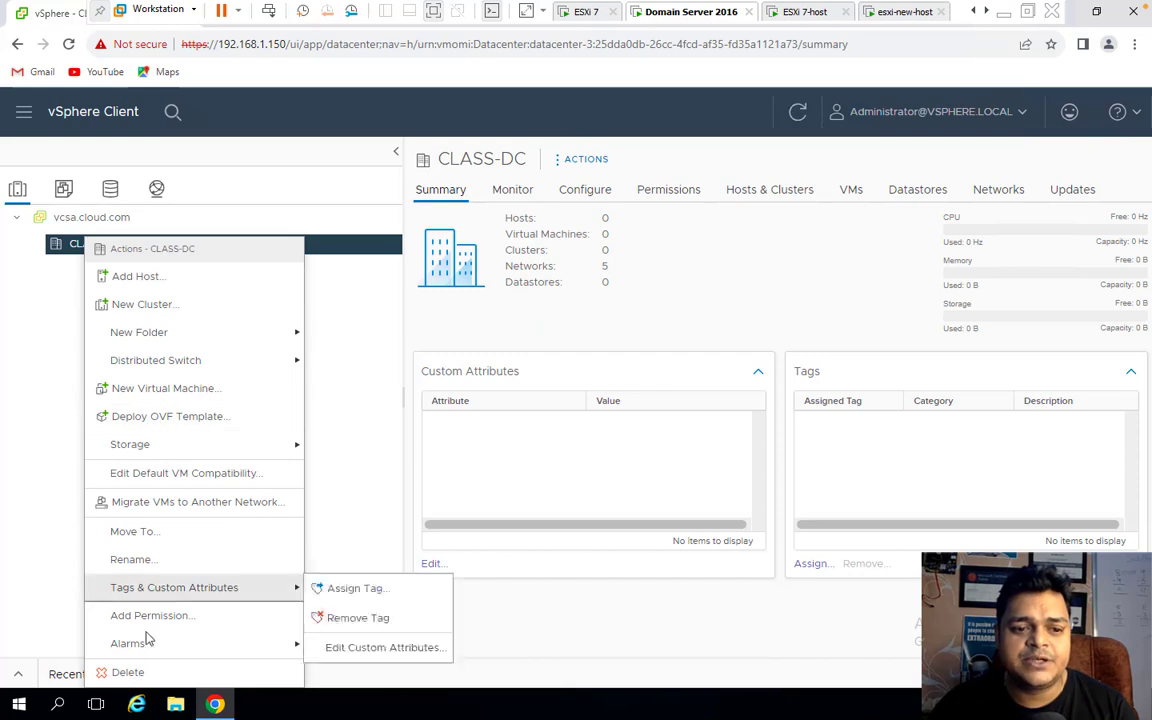
click(122, 607)
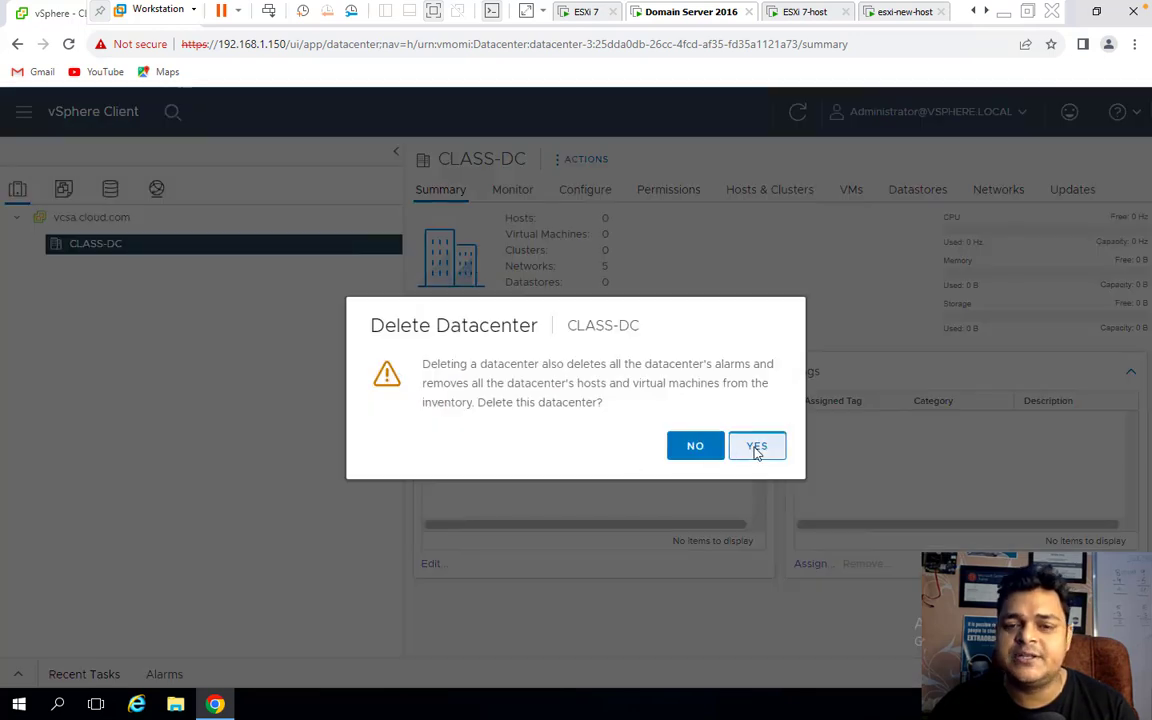
click(756, 445)
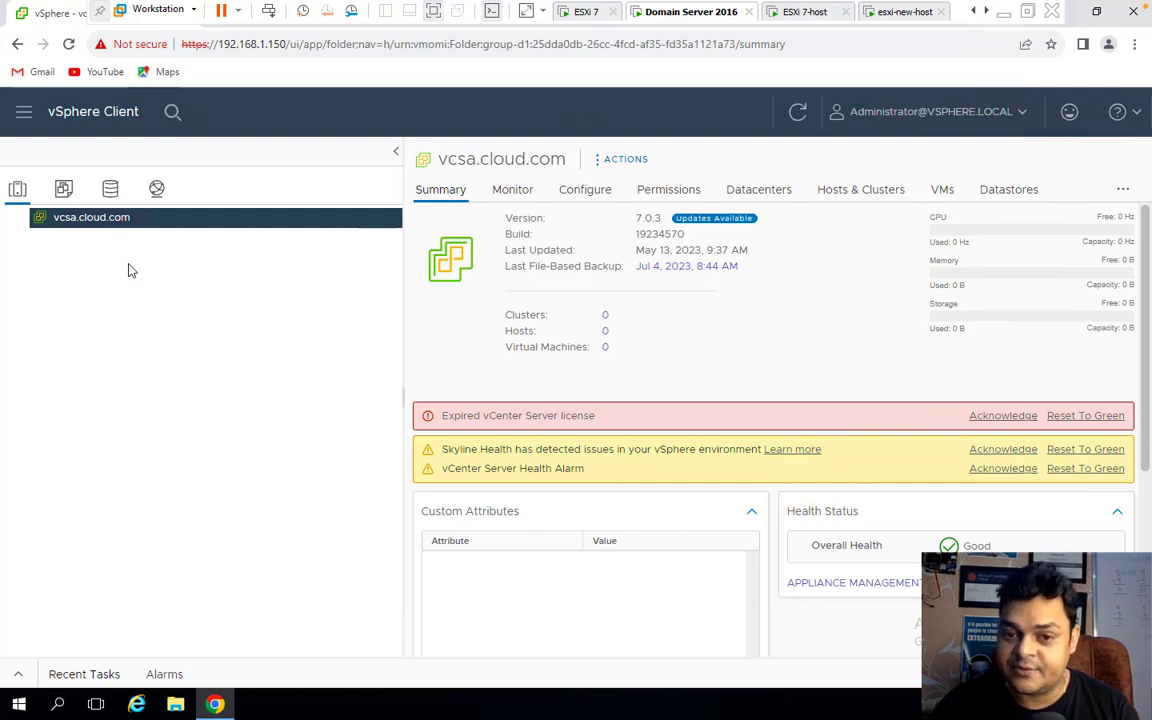
Reset the expired-license, Skyline Health and vCenter Server Health alarms to green.
click(1084, 417)
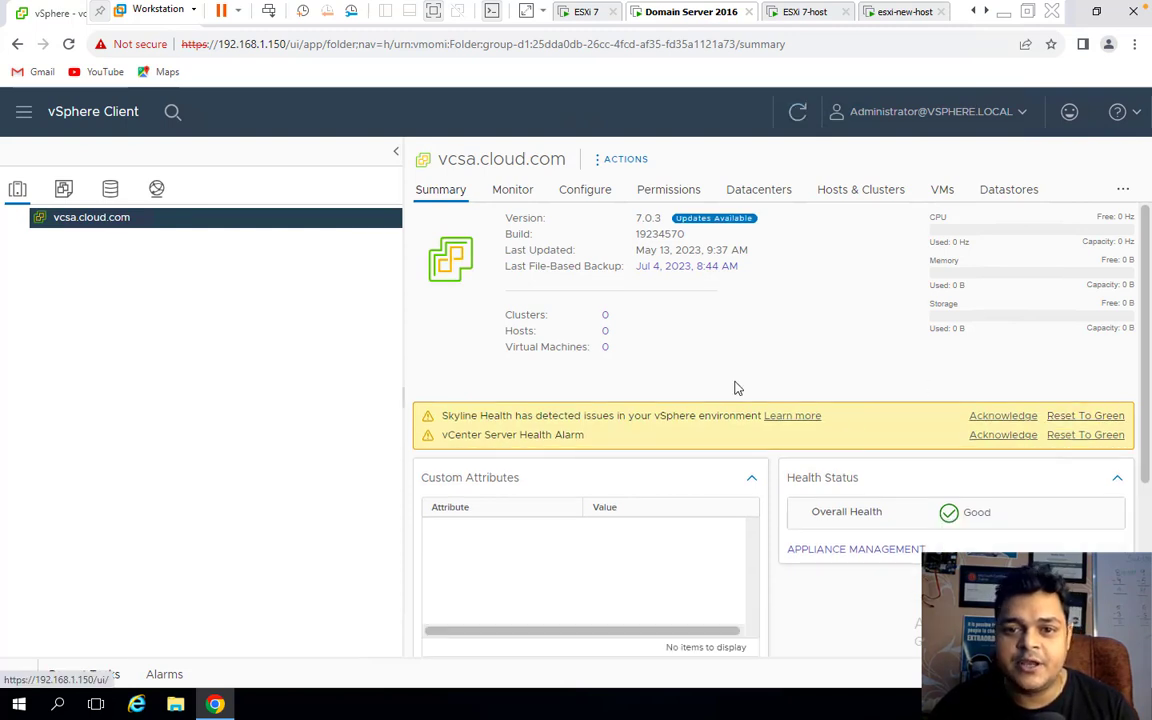
click(1074, 416)
click(1073, 417)
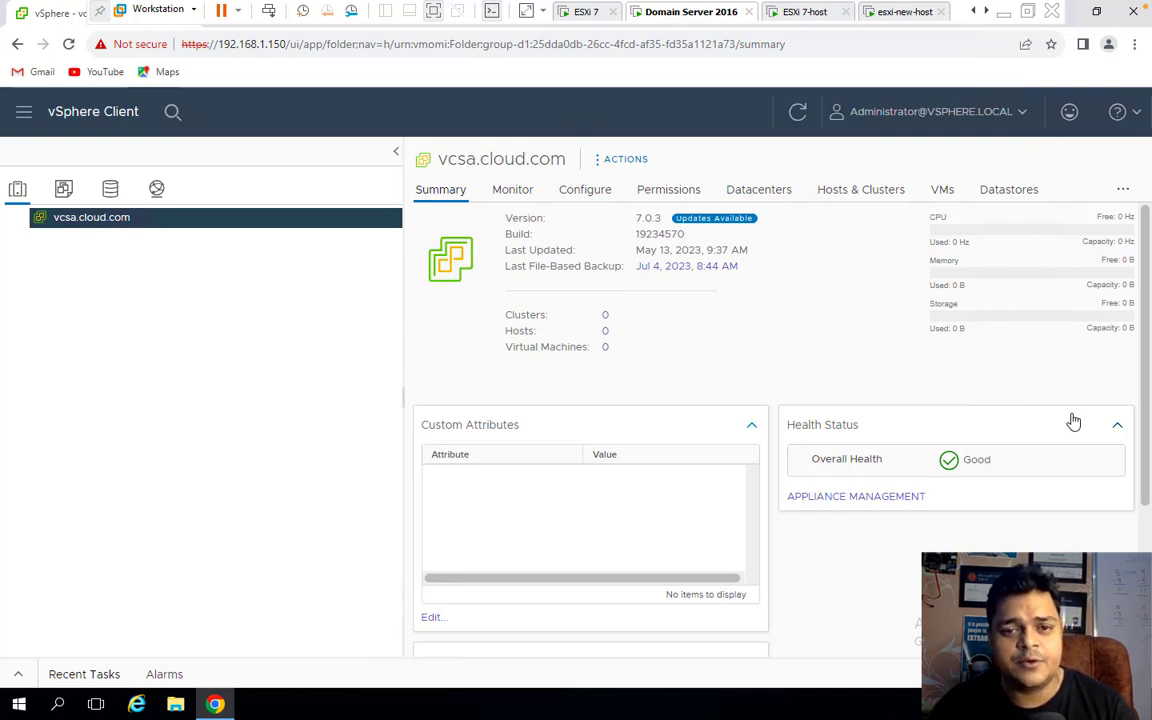
Create a new datacenter named 'Class-DC' under vcsa.cloud.com.
right_click(92, 228)
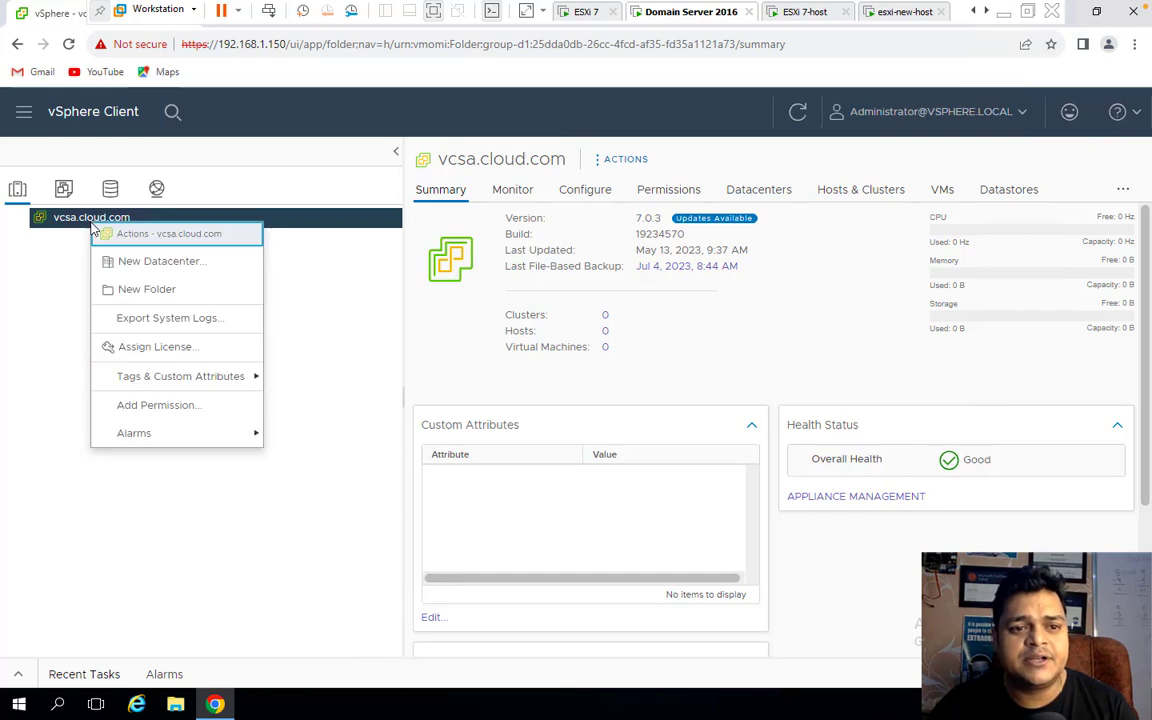
click(135, 263)
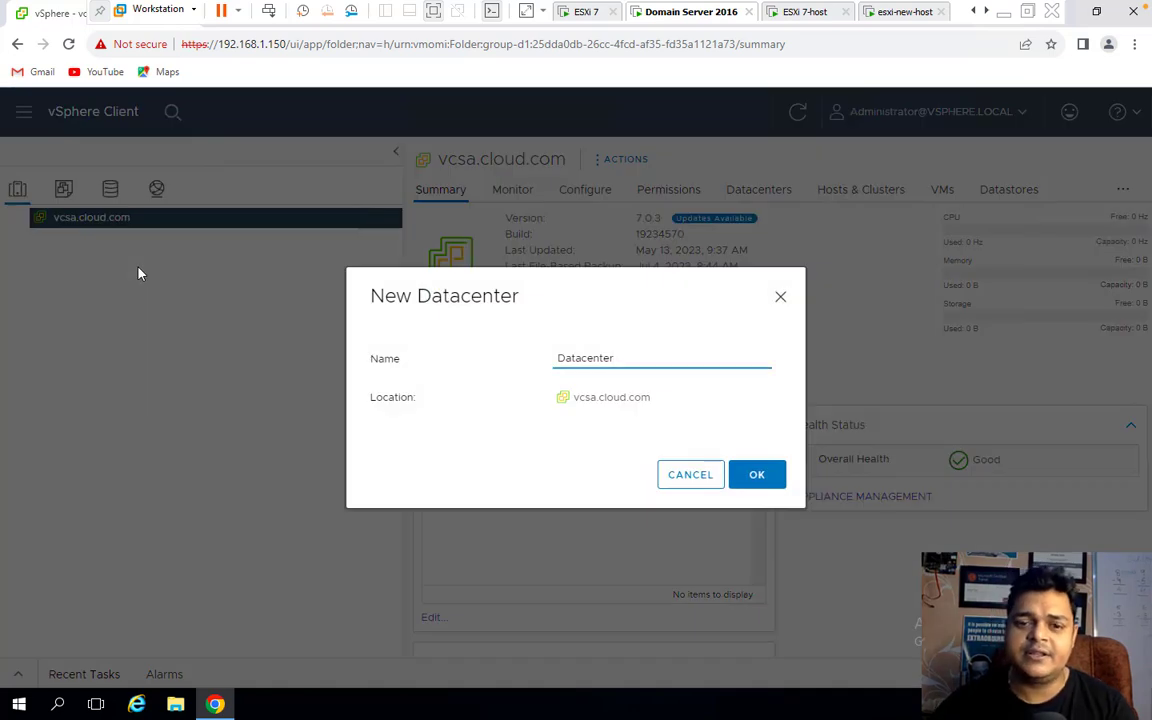
drag(625, 358, 318, 346)
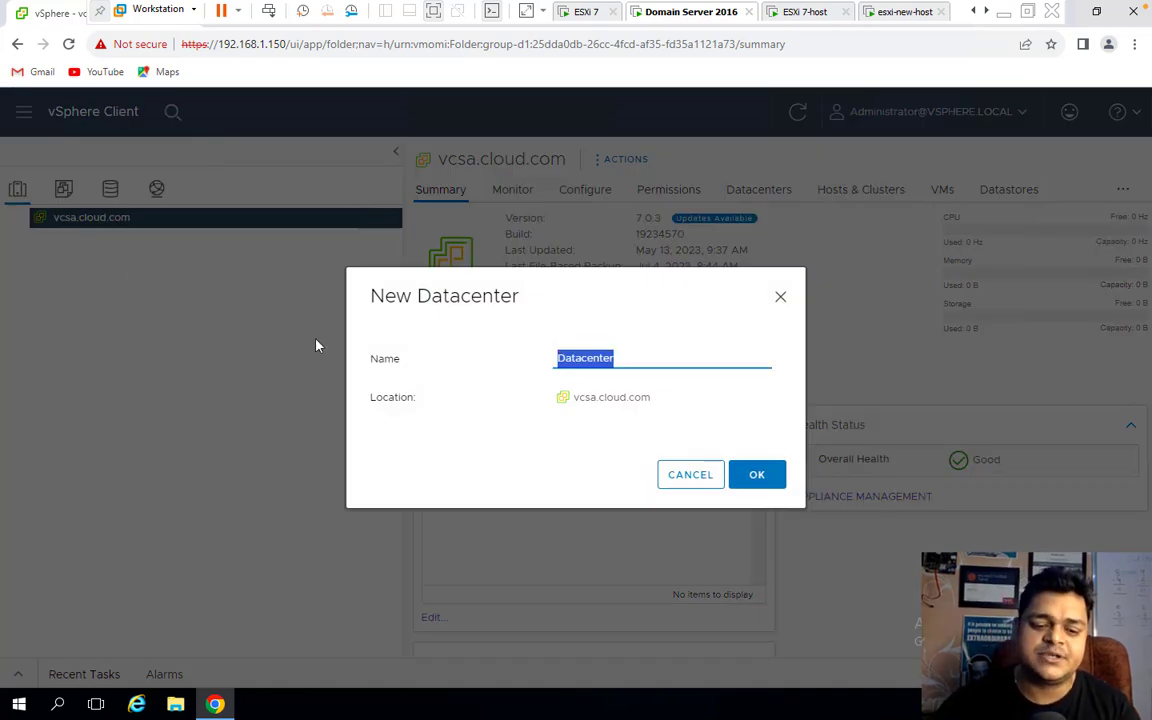
text(Class-DC)
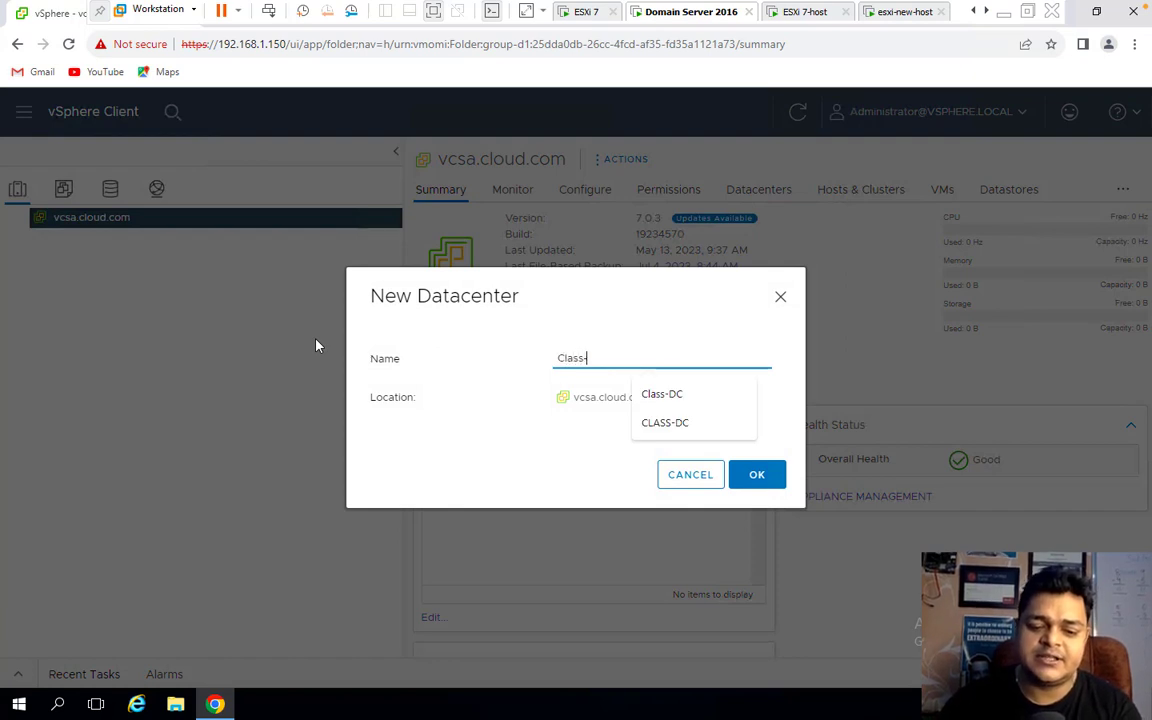
click(668, 333)
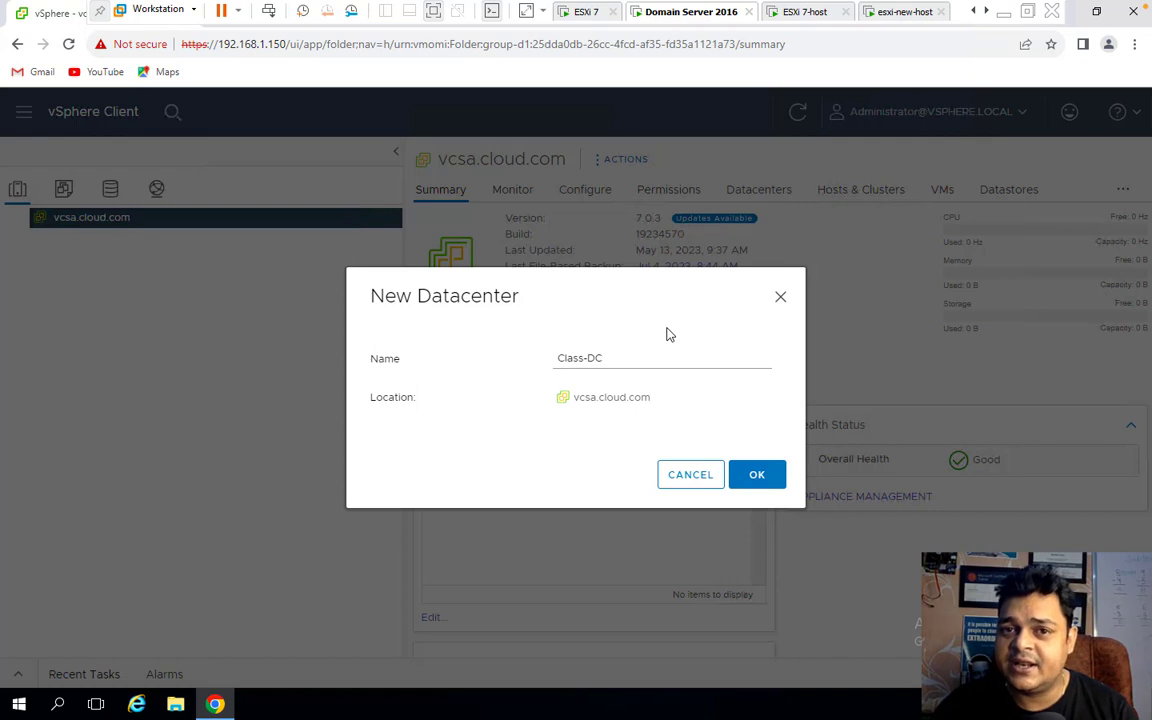
click(758, 477)
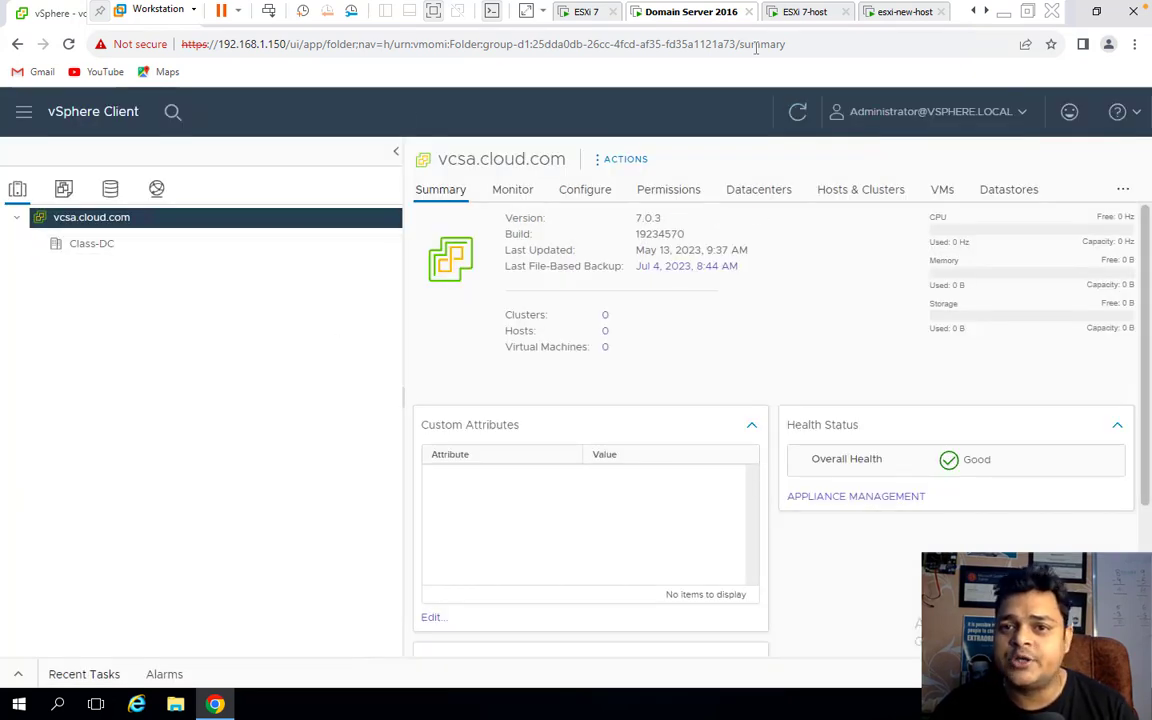
Check the ESXi host consoles' IP addresses, then return to the vSphere Client.
click(805, 11)
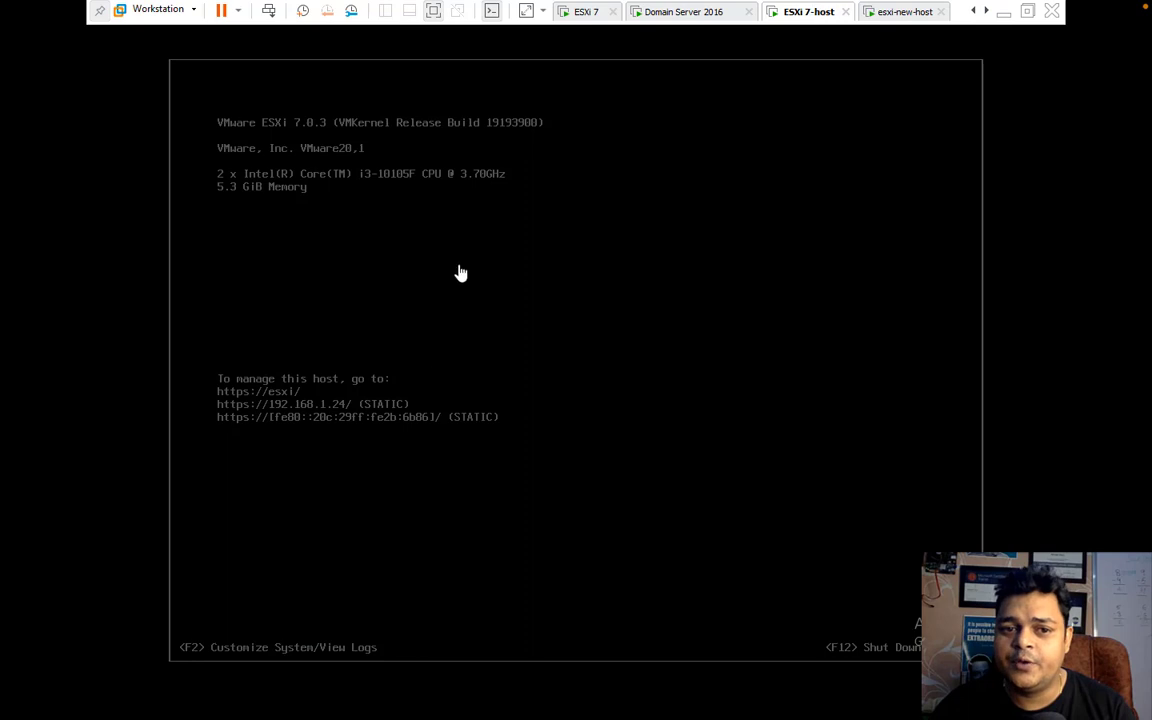
click(900, 12)
click(690, 12)
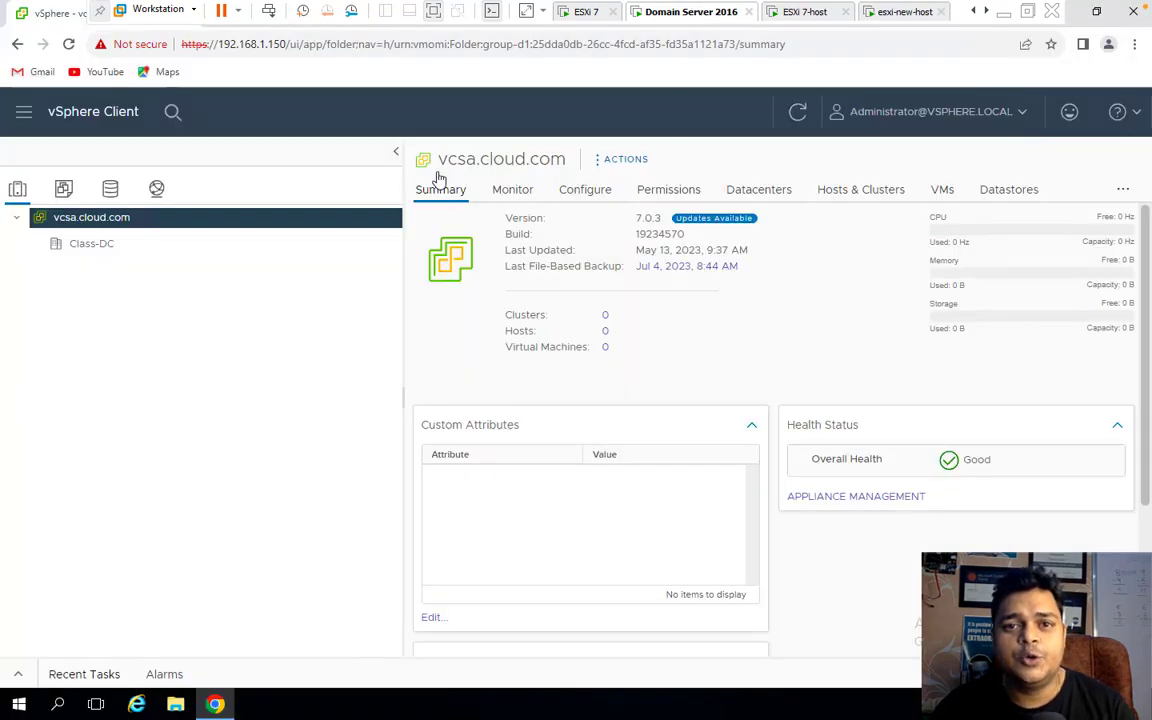
Start adding host 192.168.1.24 to Class-DC with the saved admin user and password.
right_click(88, 258)
click(137, 280)
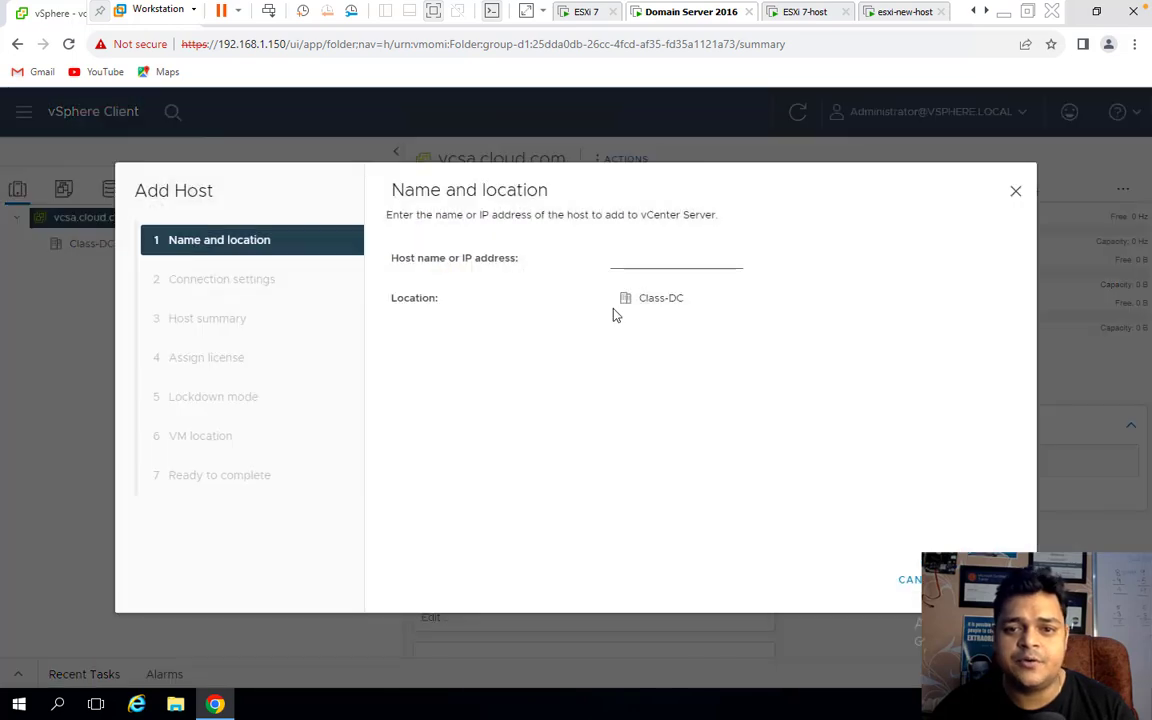
click(626, 262)
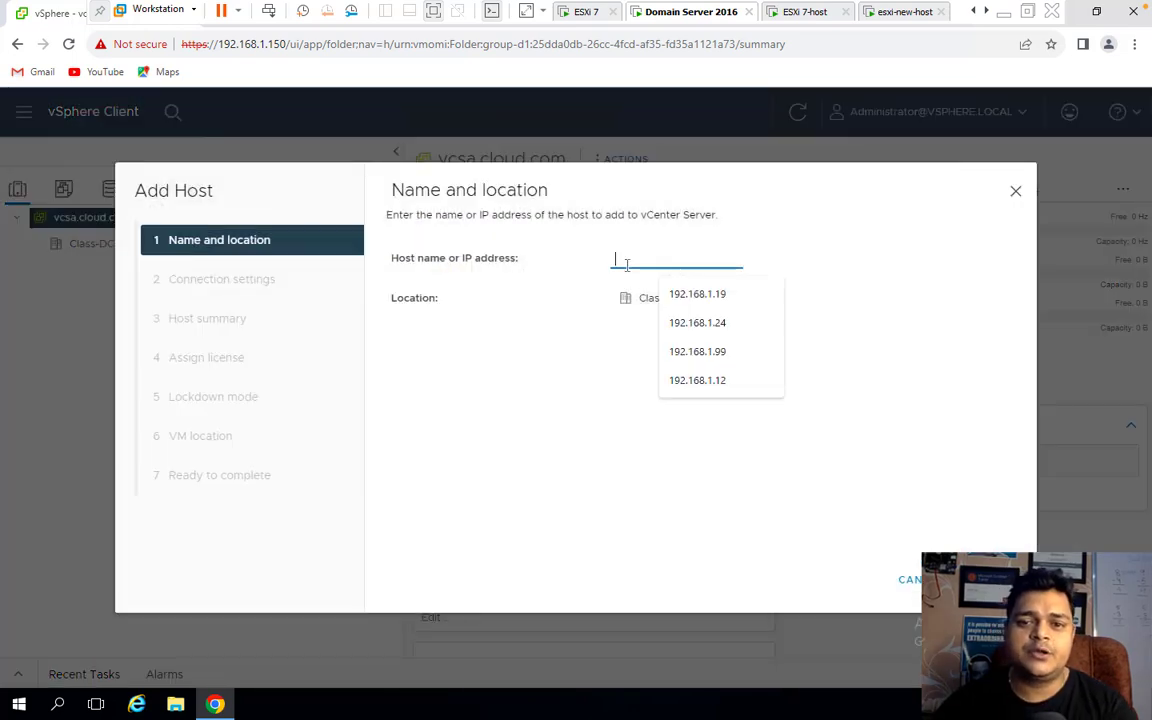
click(718, 323)
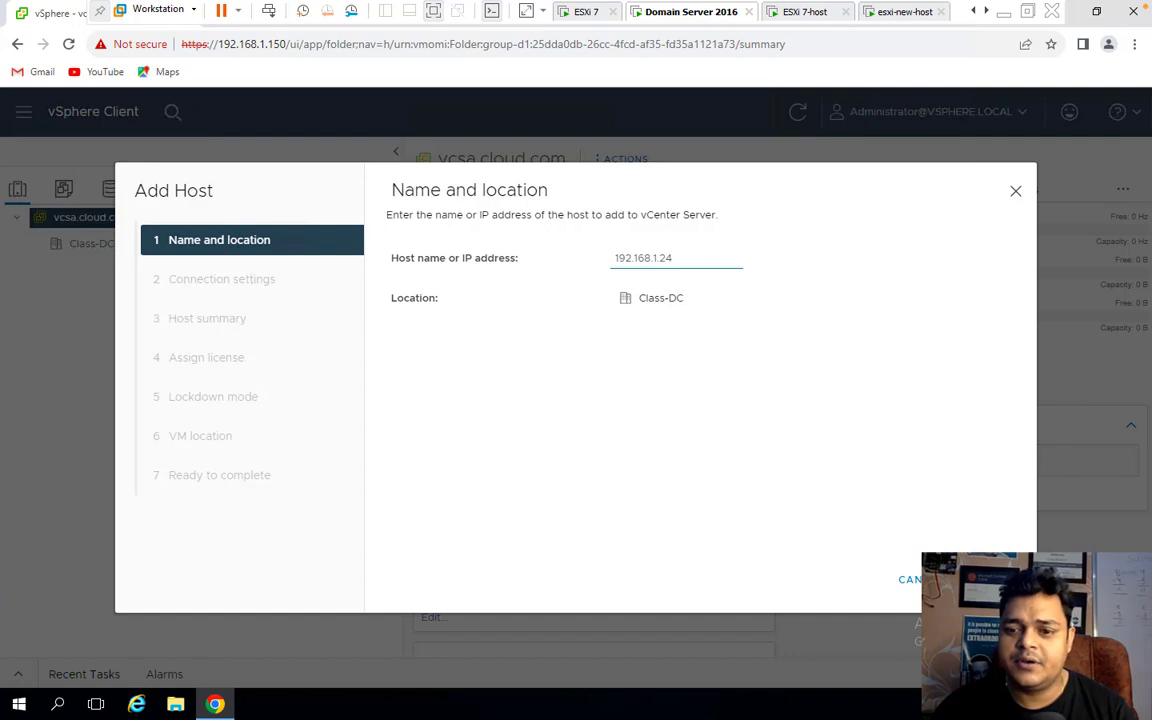
click(975, 579)
click(652, 262)
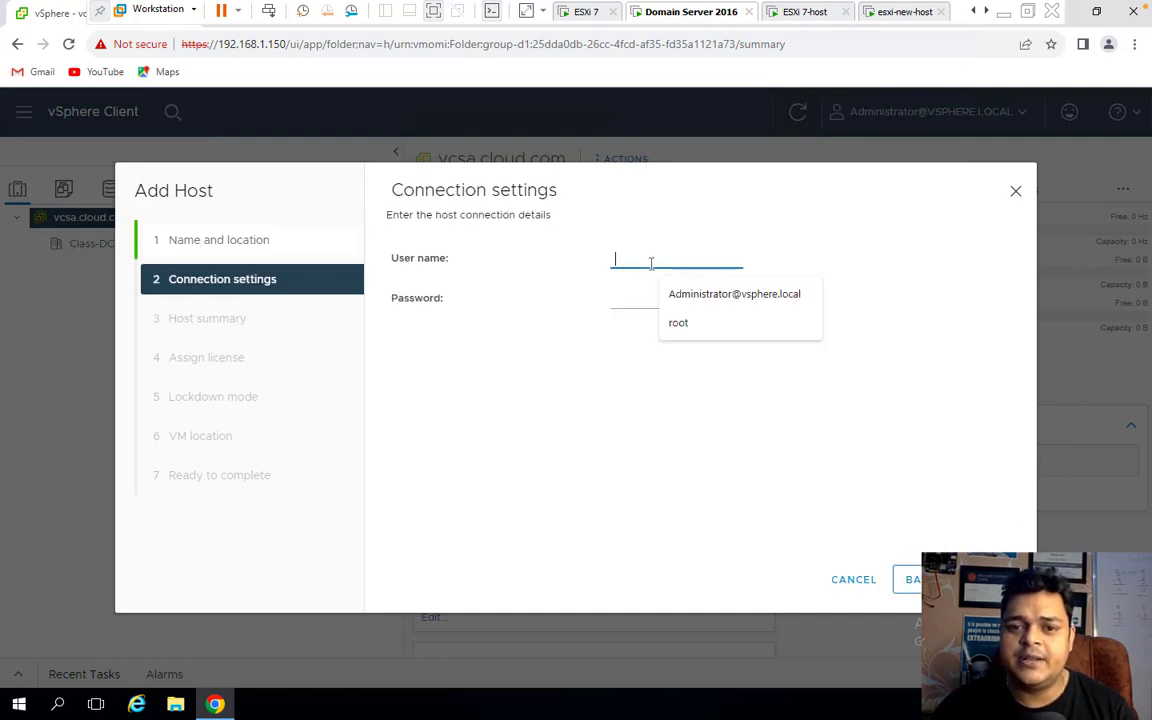
click(685, 319)
click(625, 296)
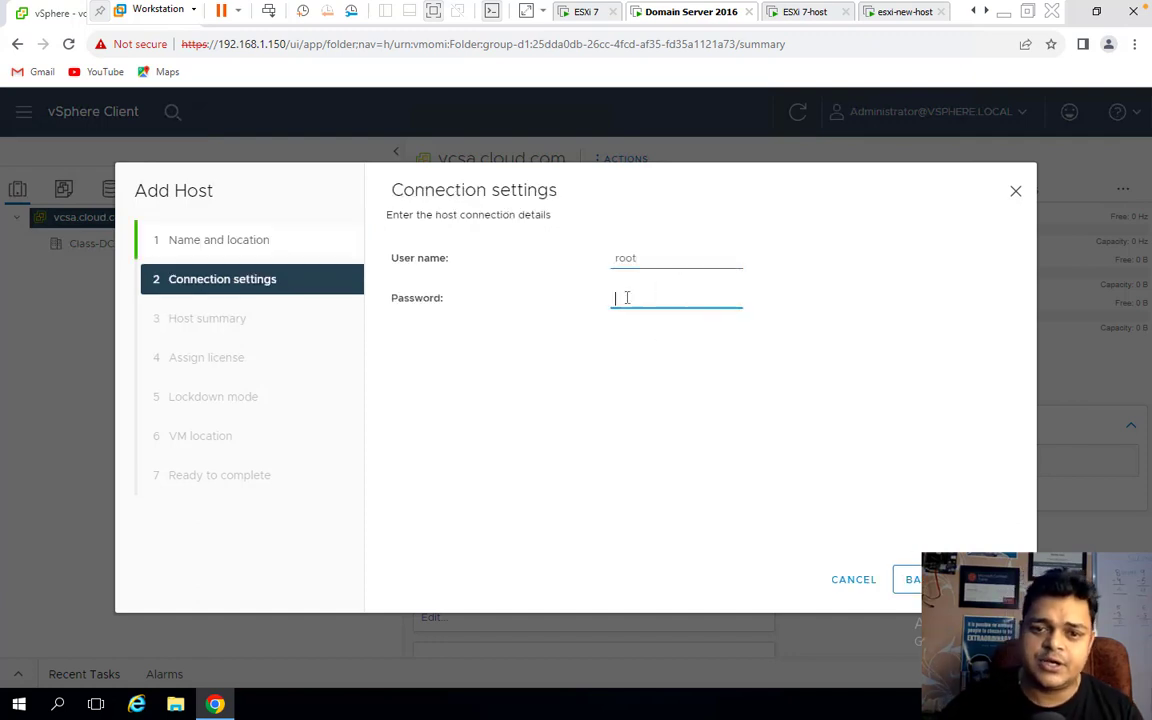
text(****)
Accept the evaluation license, keep lockdown disabled and Class-DC as VM location, and finish.
click(990, 579)
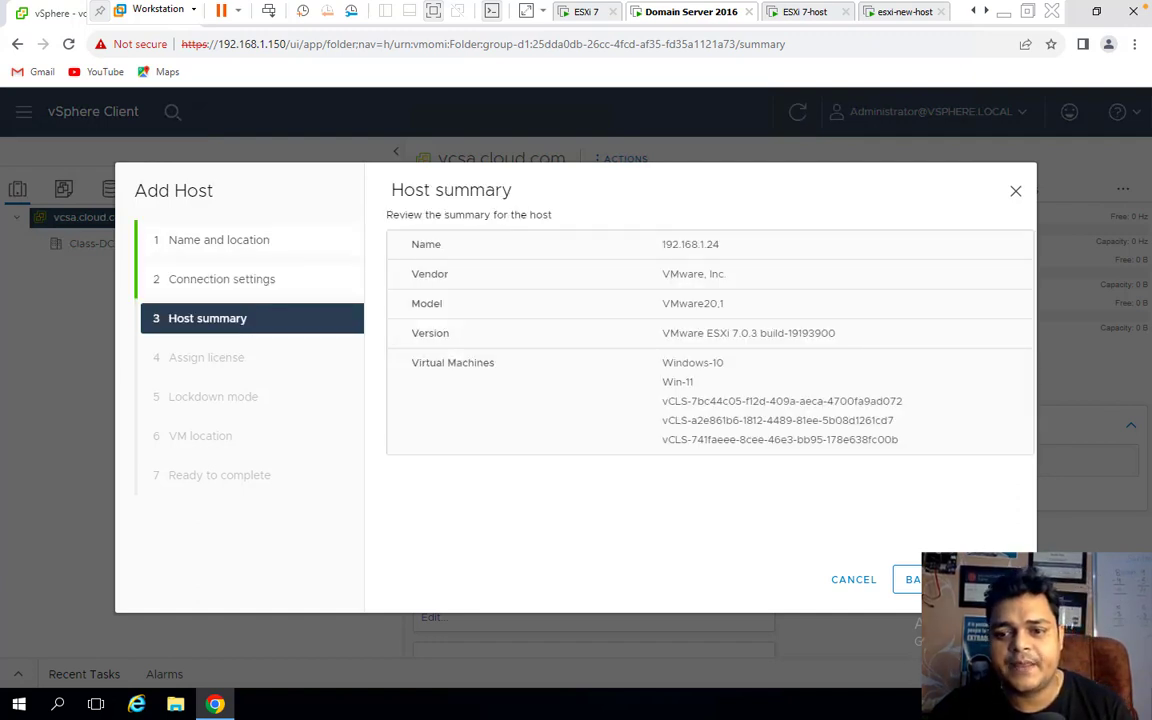
click(990, 579)
click(990, 579)
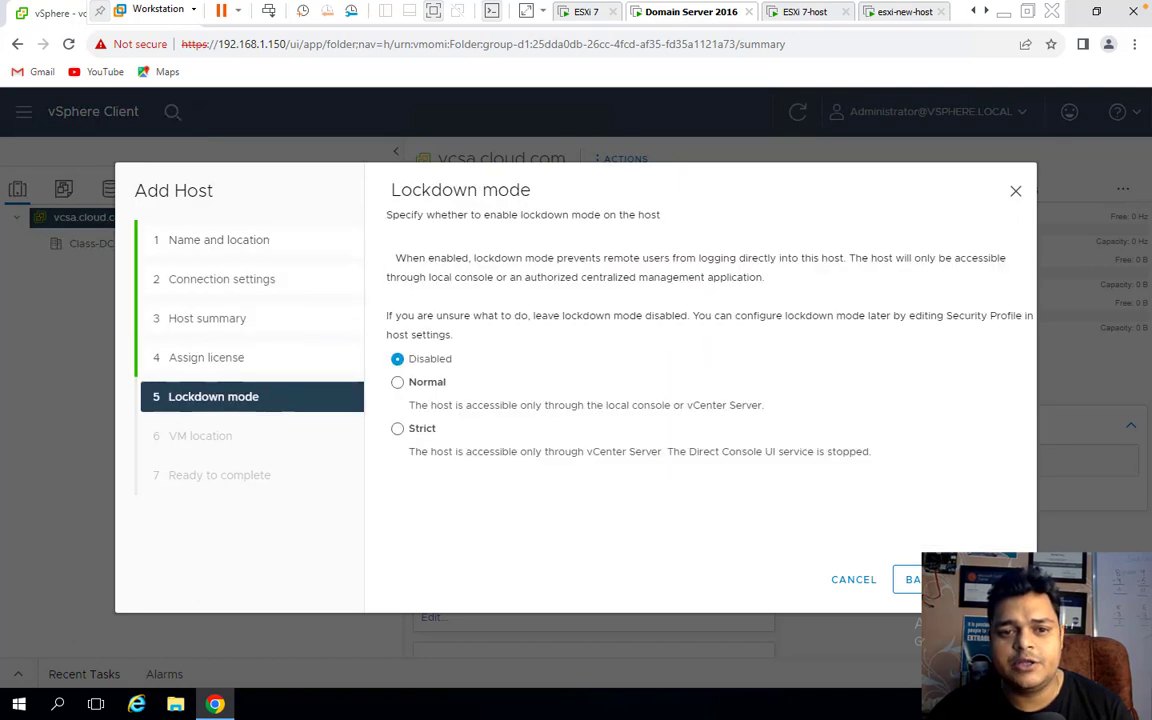
click(990, 579)
click(990, 579)
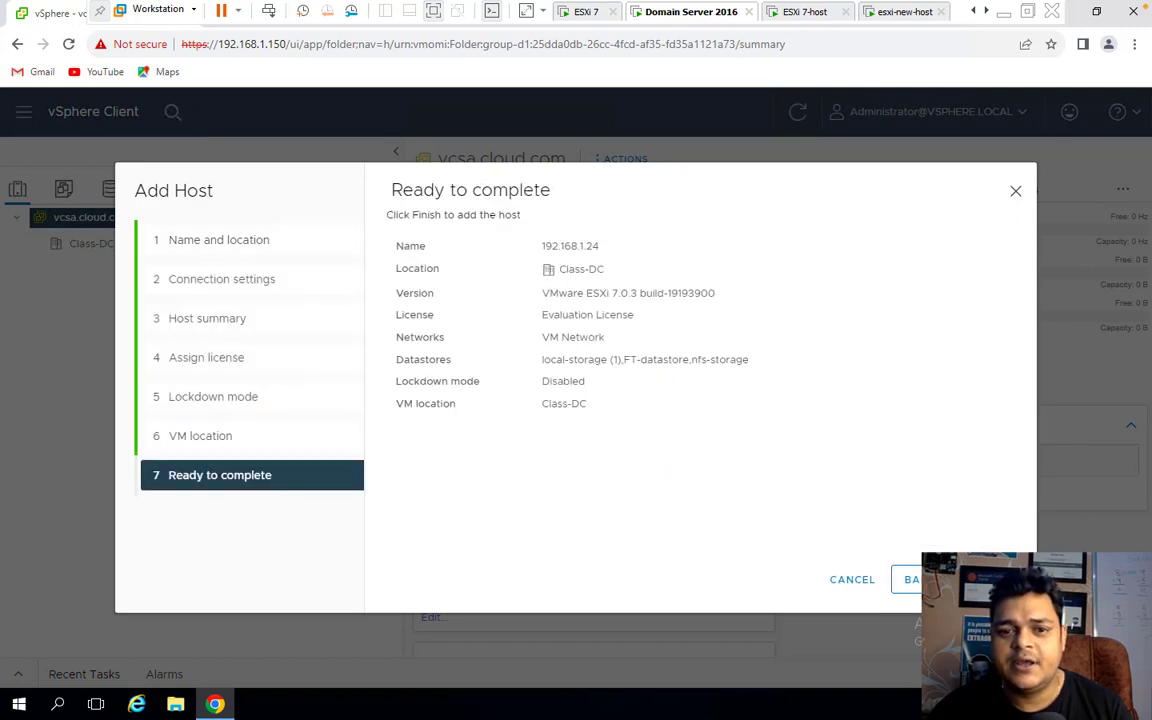
click(990, 579)
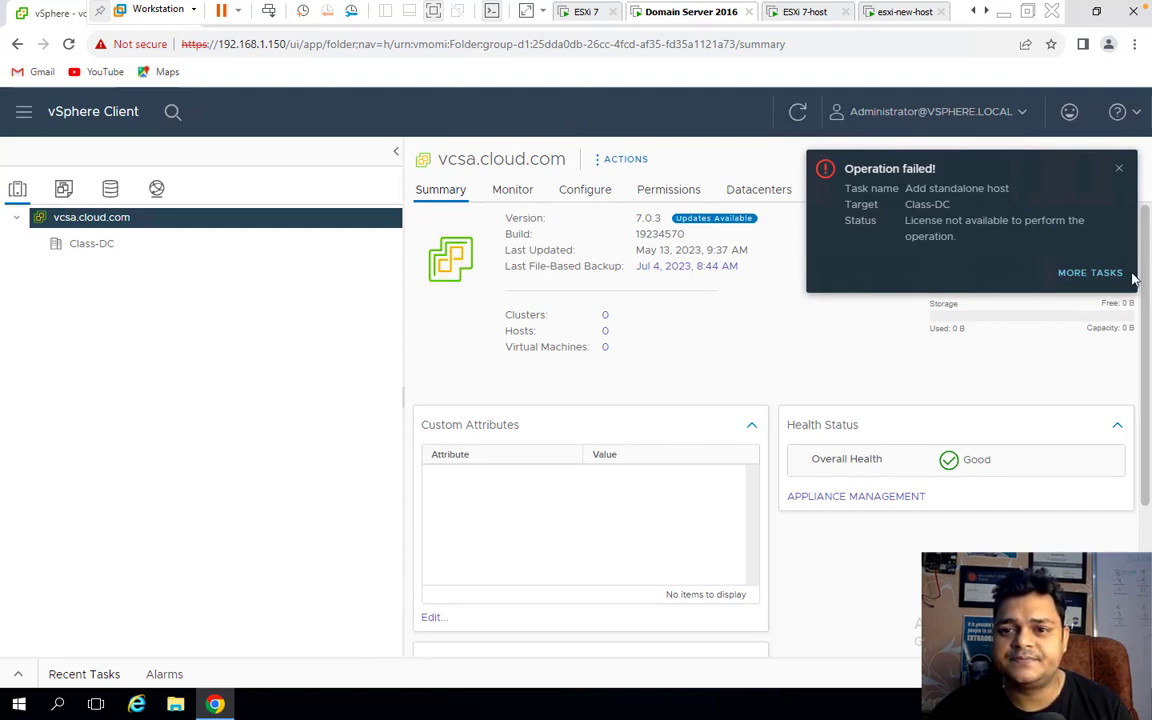
Switch to the macOS desktop and choose an item from a context menu there.
key(ctrl+Left)
key(ctrl+Left)
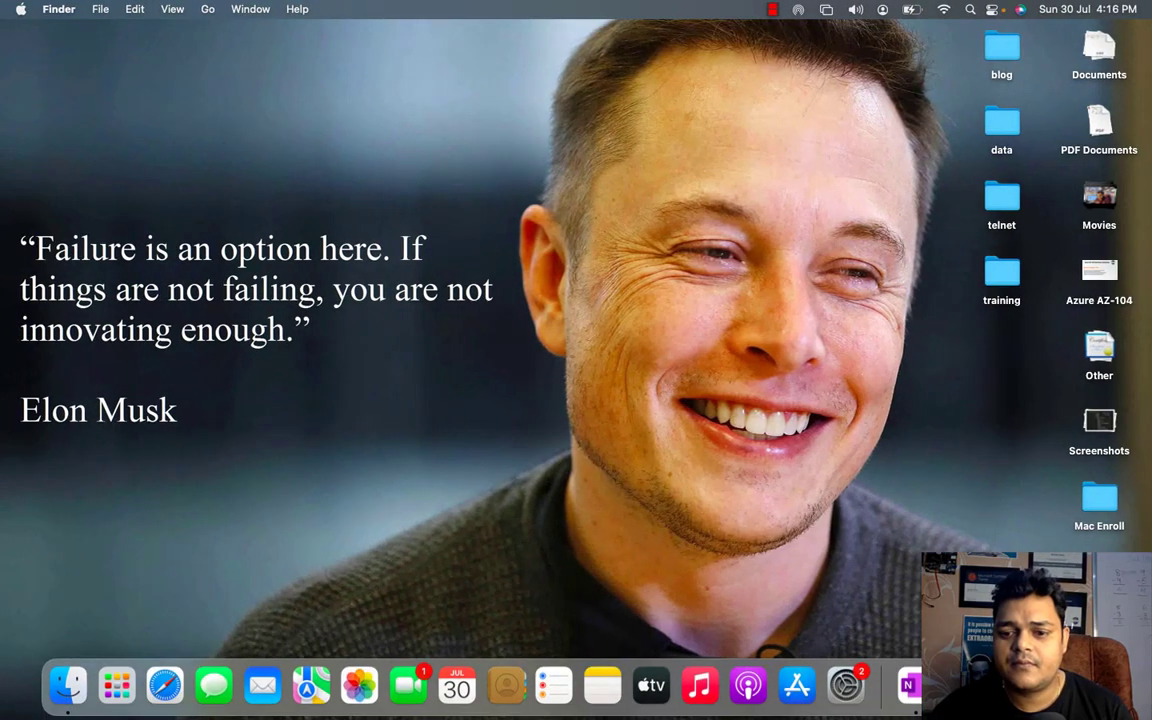
right_click(955, 322)
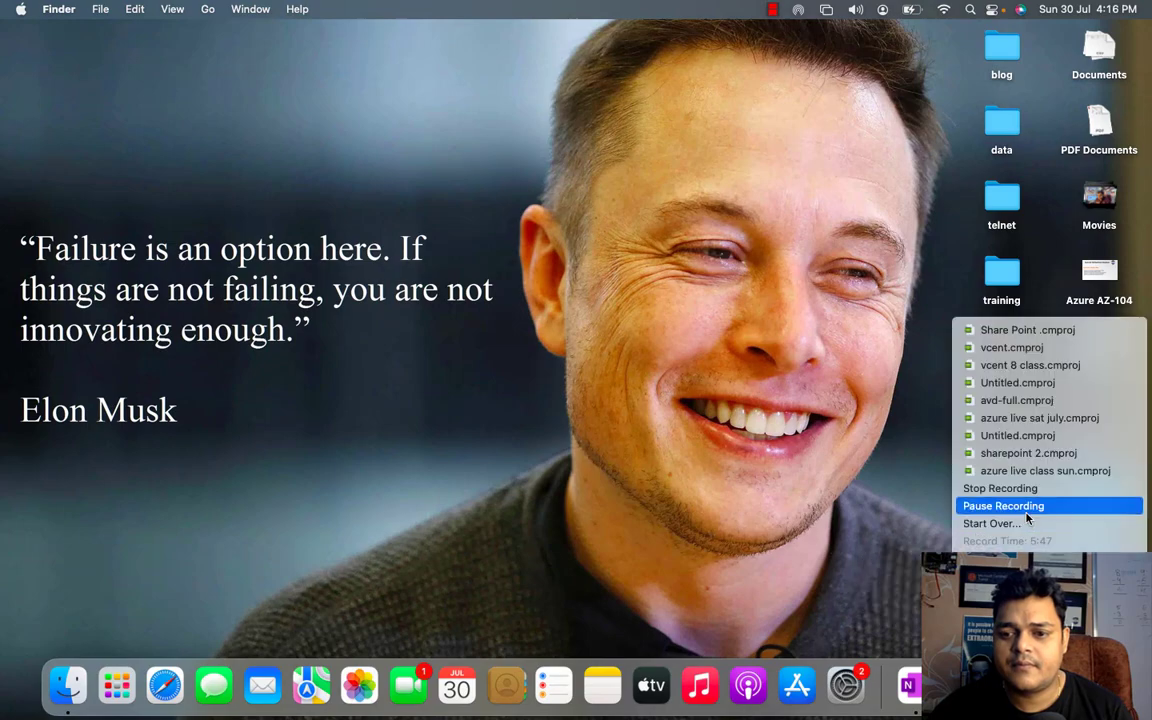
click(1025, 513)
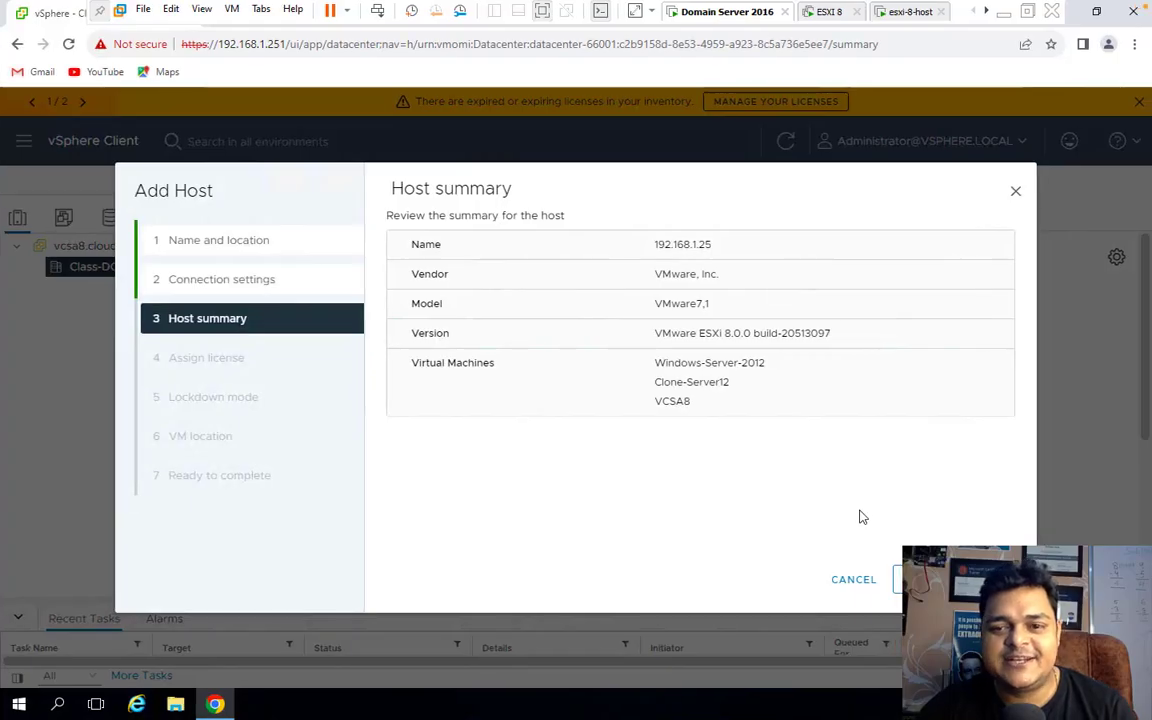
Finish adding 192.168.1.25 with the evaluation license, lockdown disabled and Class-DC as VM location.
click(930, 580)
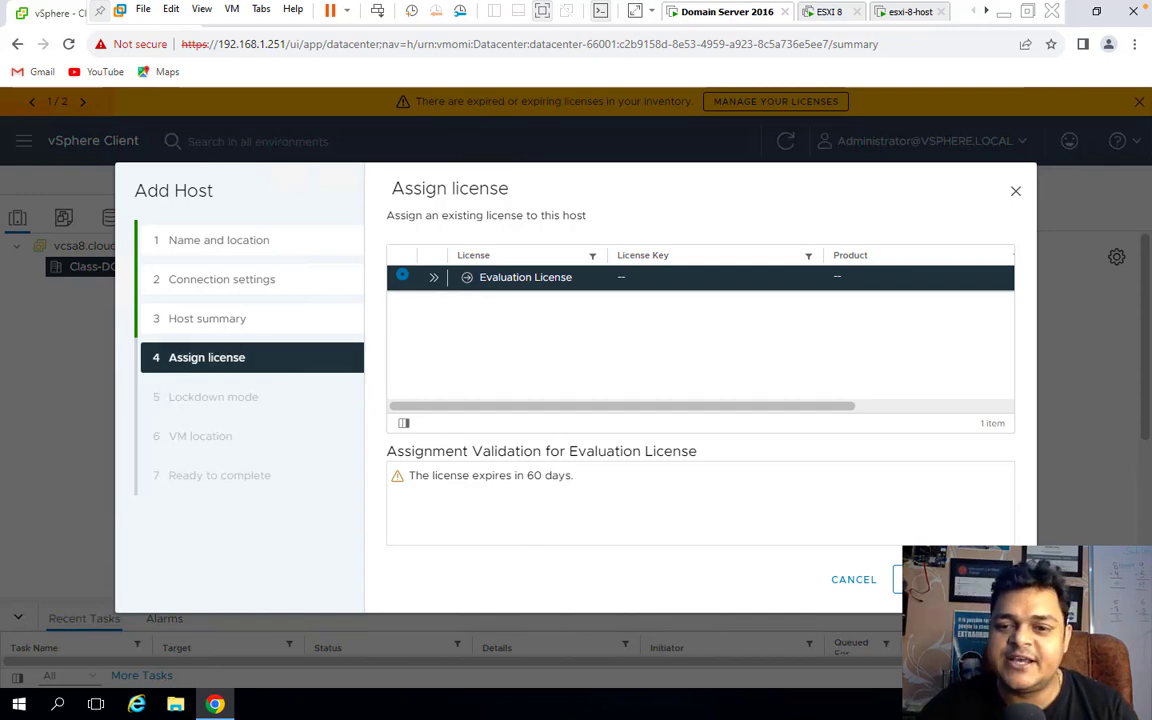
click(928, 579)
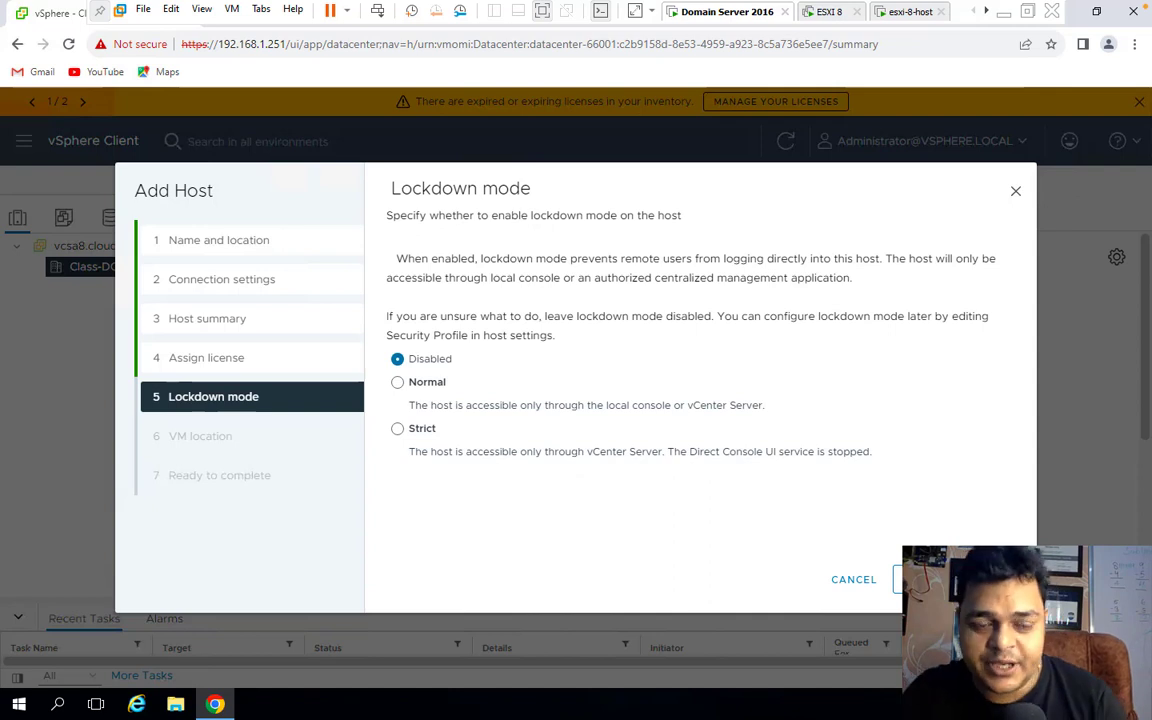
click(928, 579)
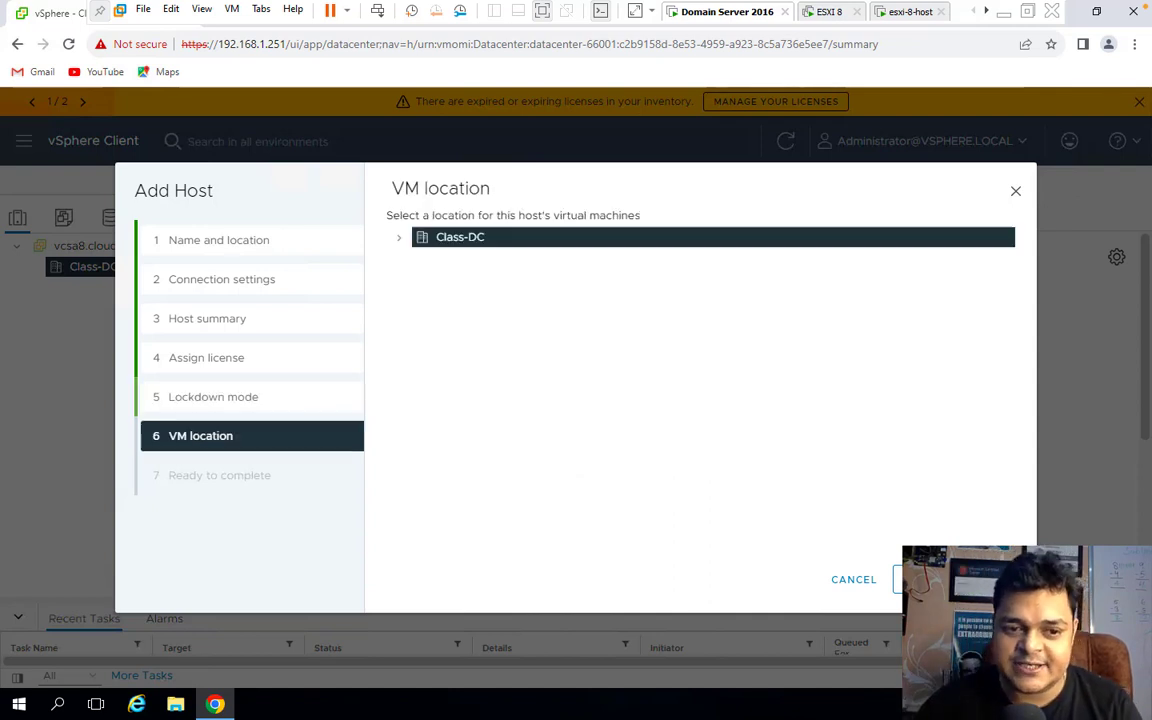
click(928, 579)
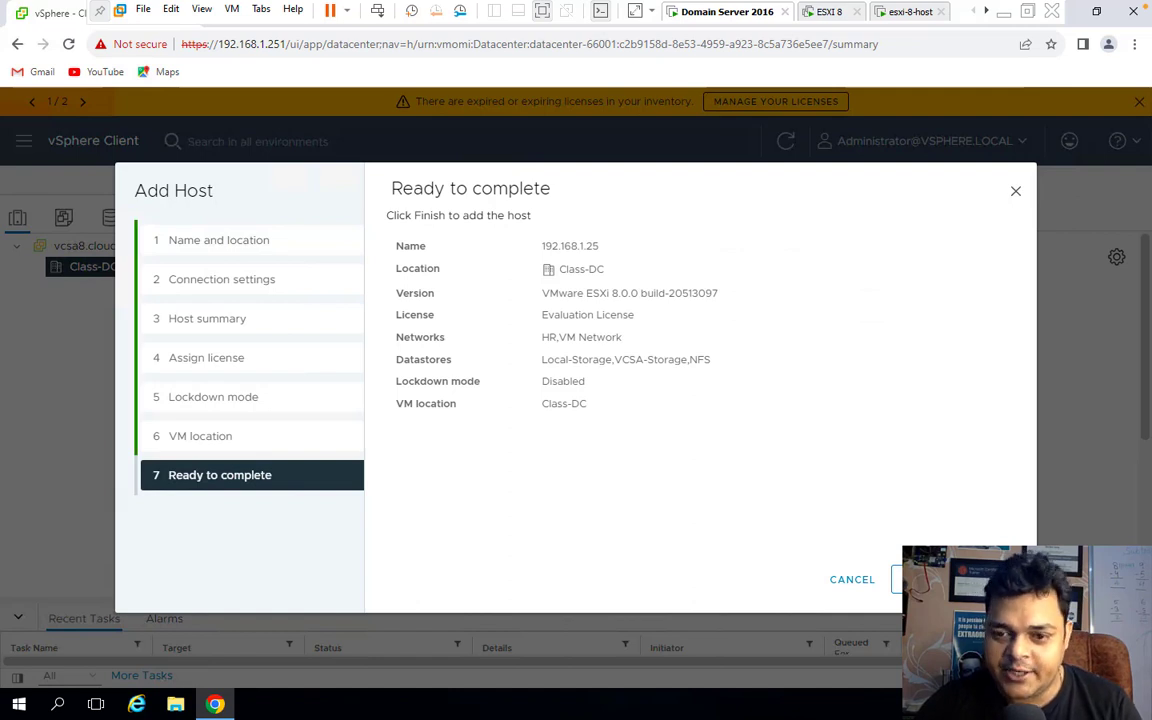
click(928, 579)
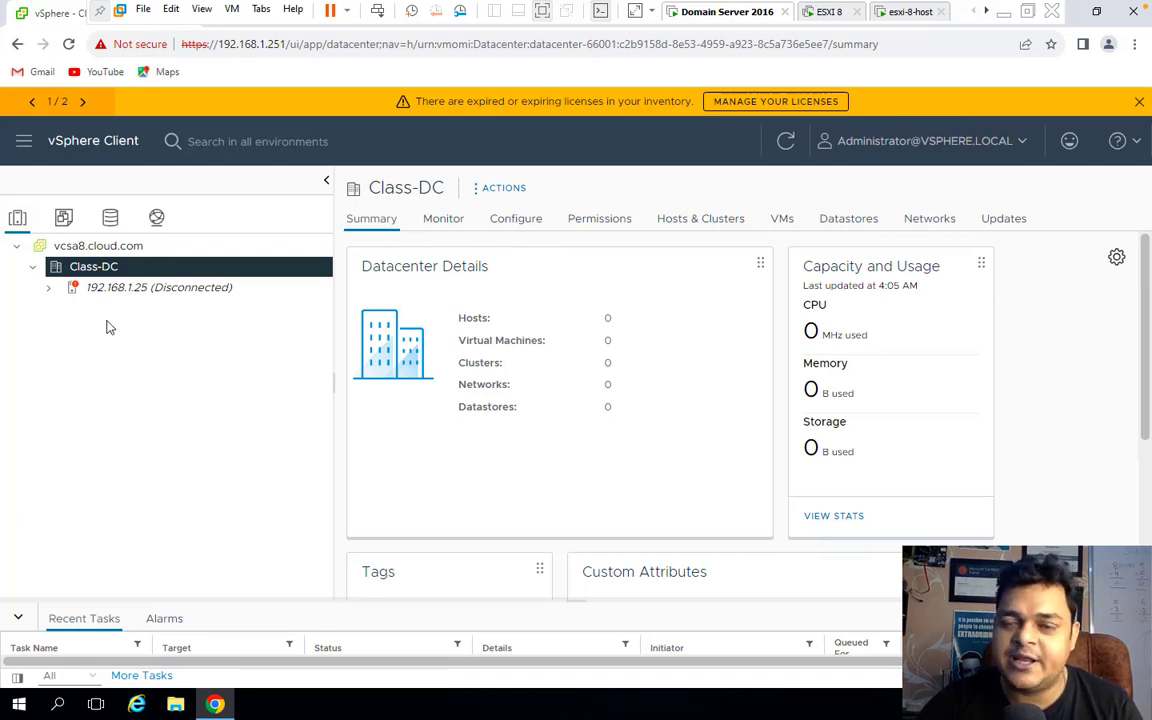
click(827, 13)
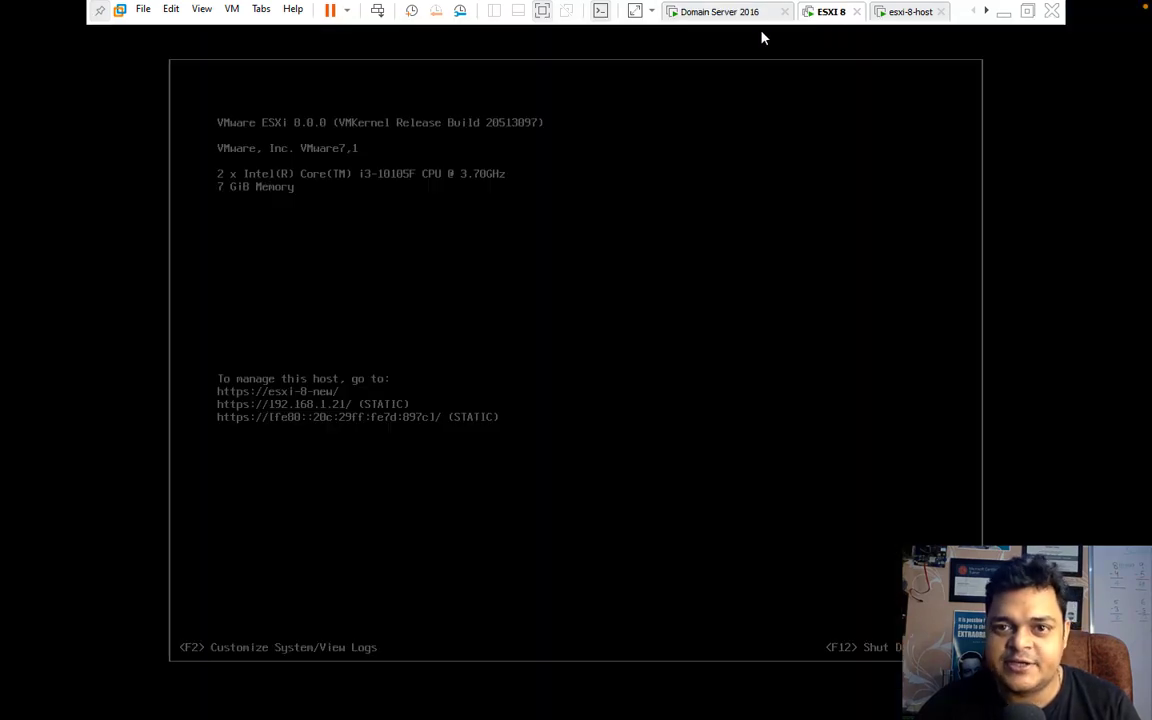
Start adding host 192.168.1.21 to the Class-DC datacenter.
click(716, 14)
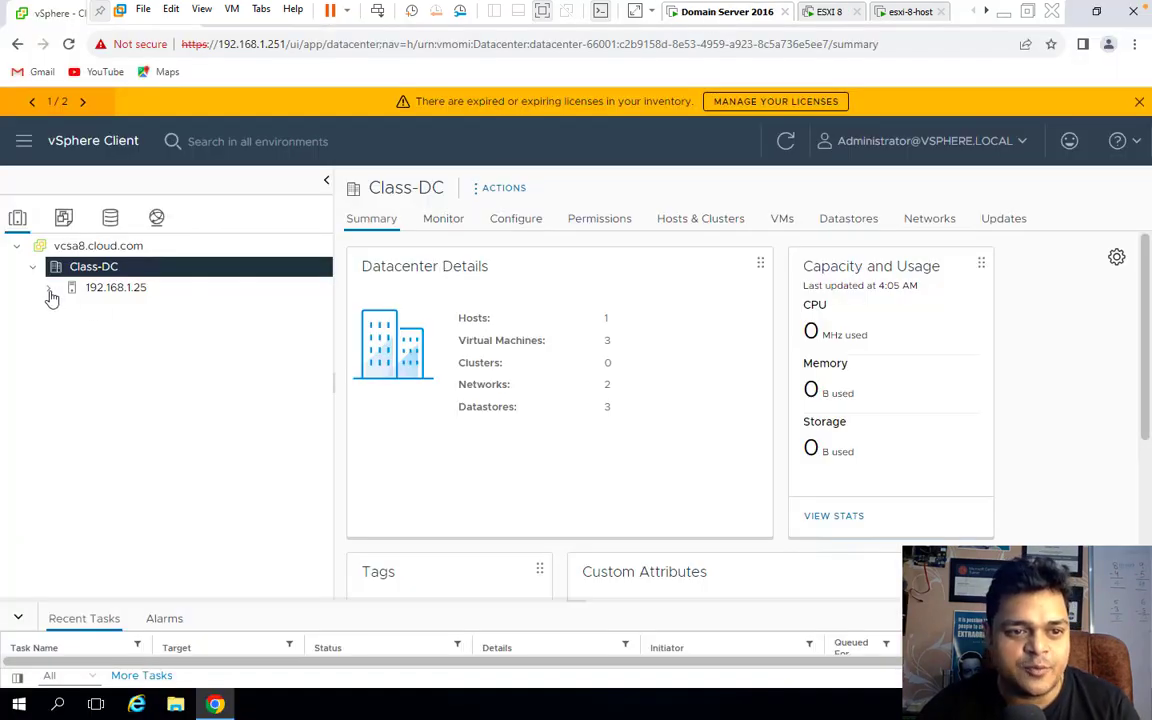
right_click(90, 268)
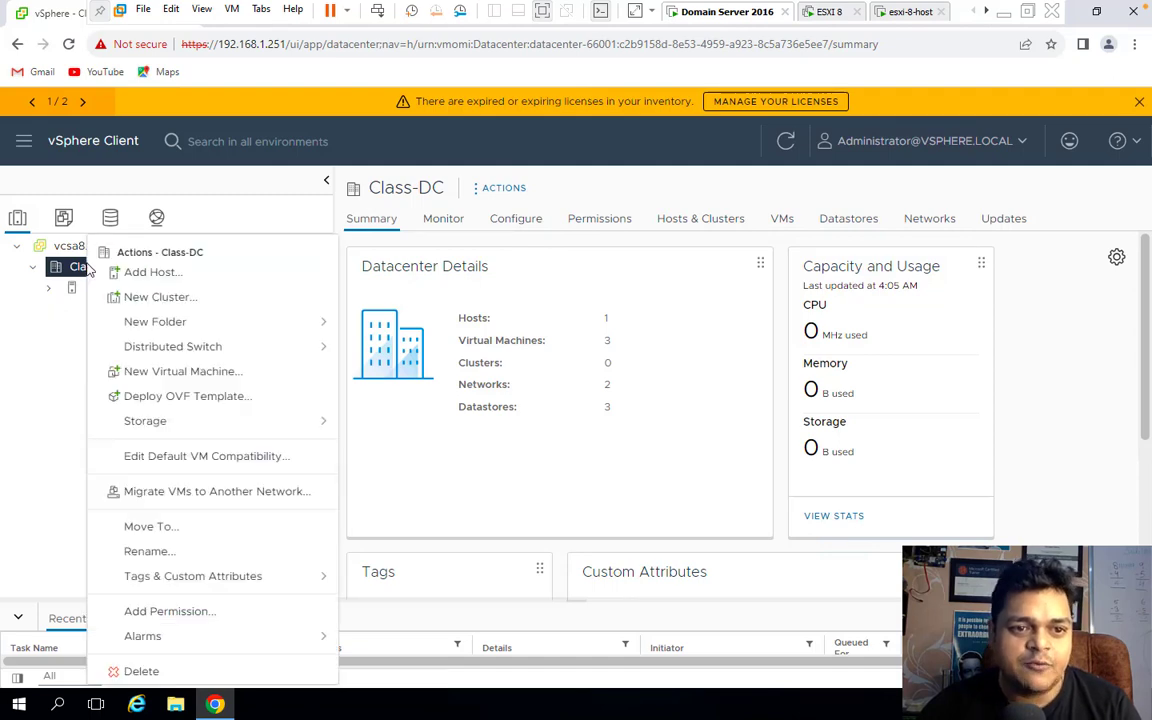
click(147, 275)
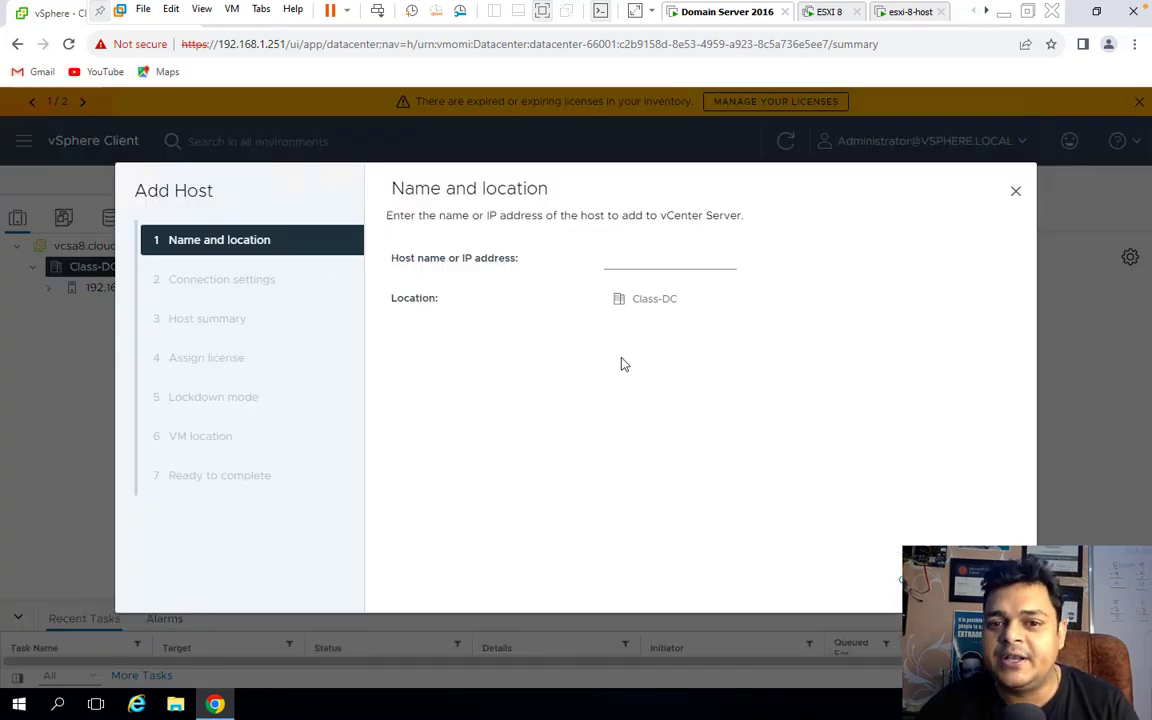
click(635, 260)
text(192.168)
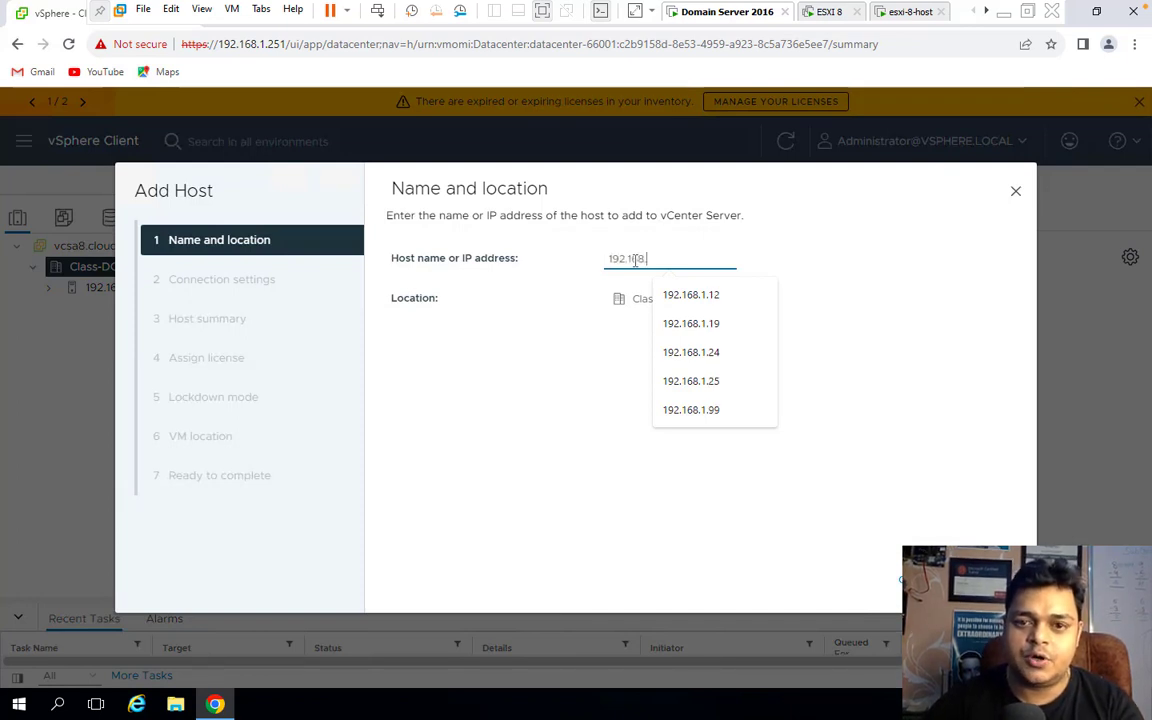
text(.1.21)
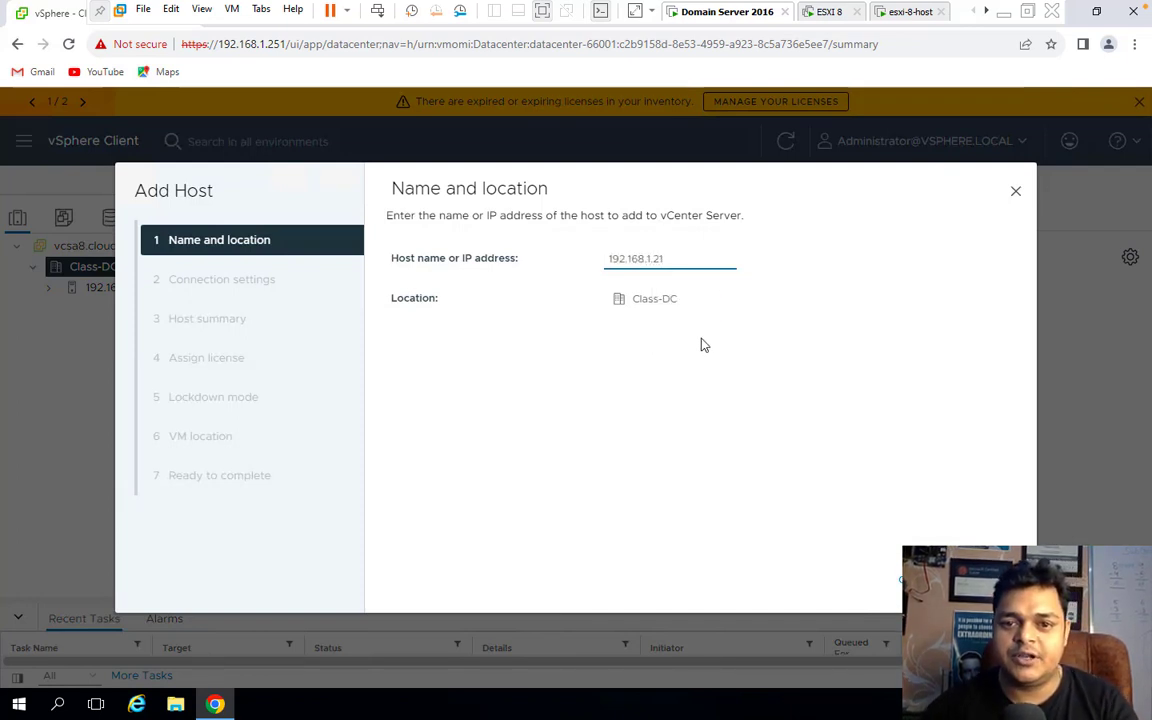
click(925, 579)
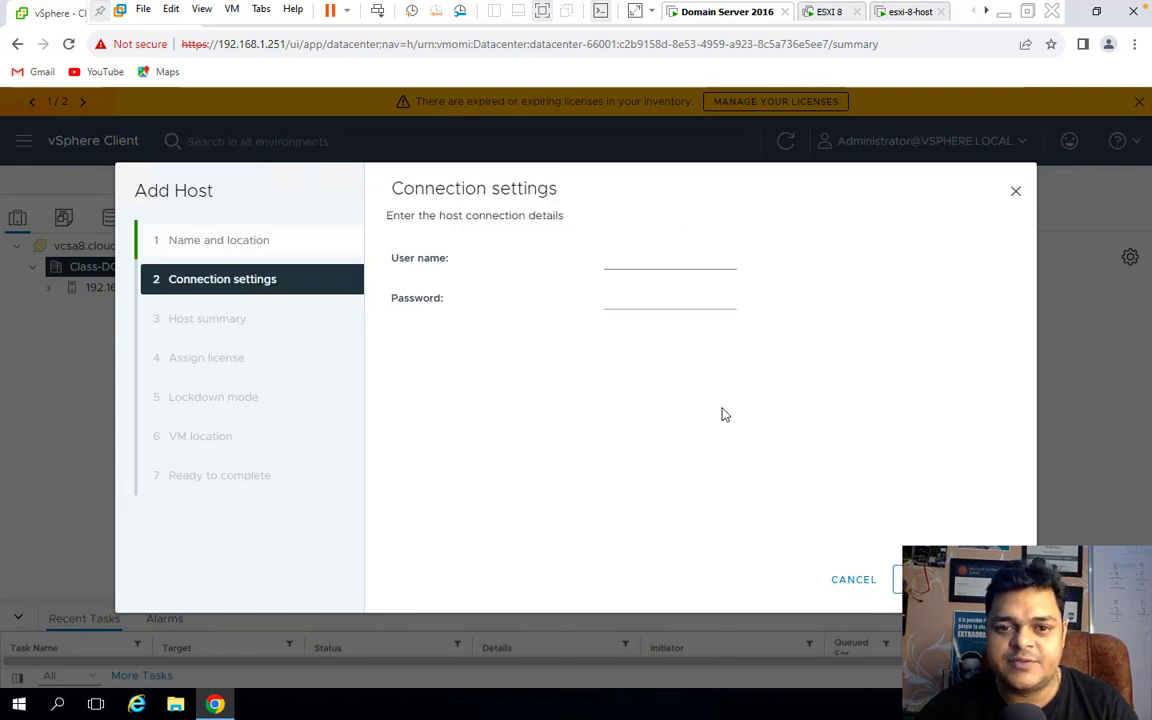
Submit the host's root user name and password for connection.
click(648, 262)
click(676, 326)
click(620, 293)
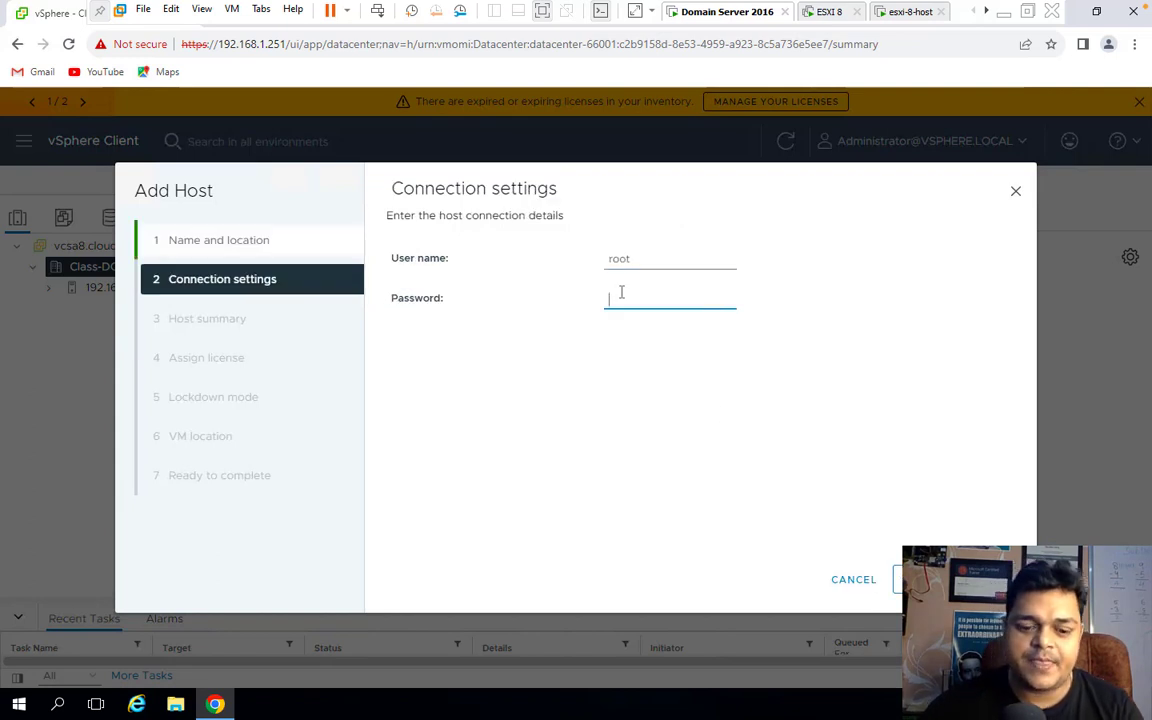
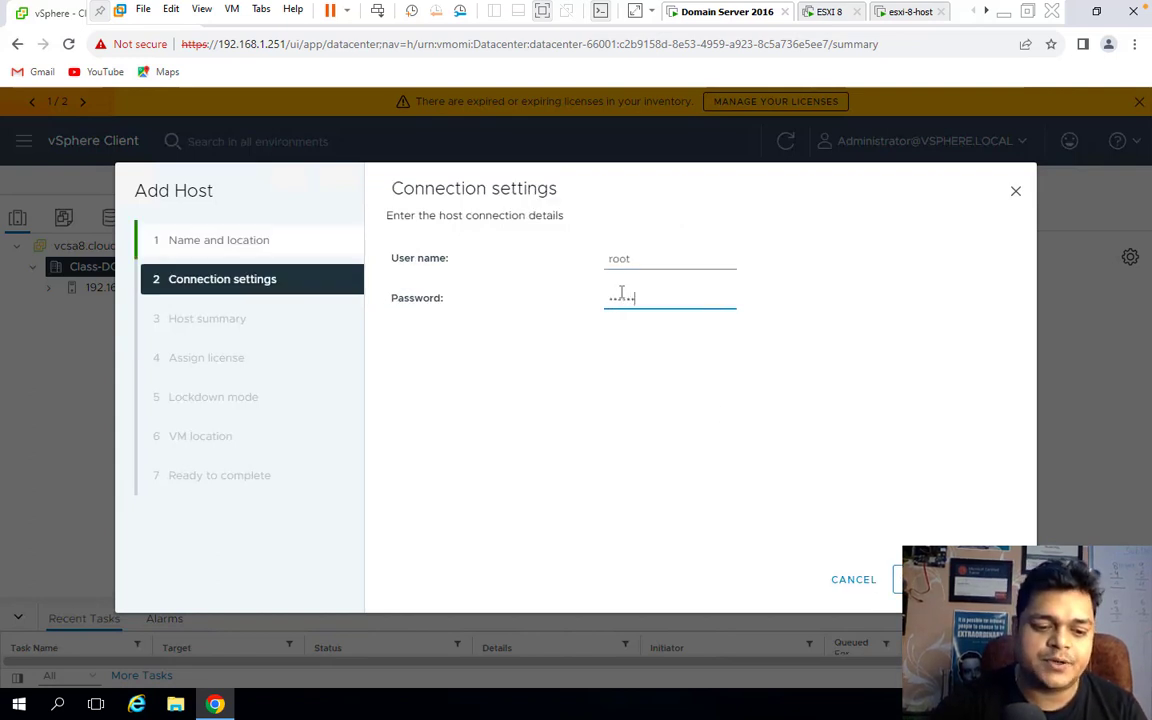
key(Return)
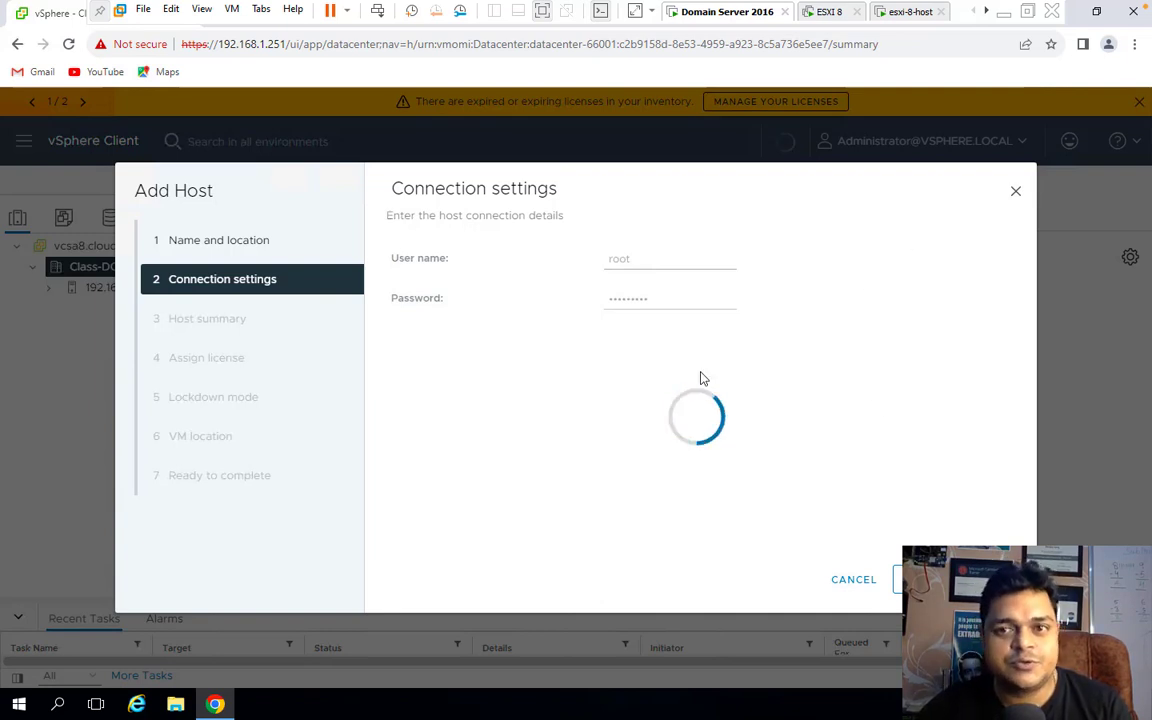
key(ctrl+Left)
Pause the screen recording from the macOS dock's context menu.
right_click(1013, 687)
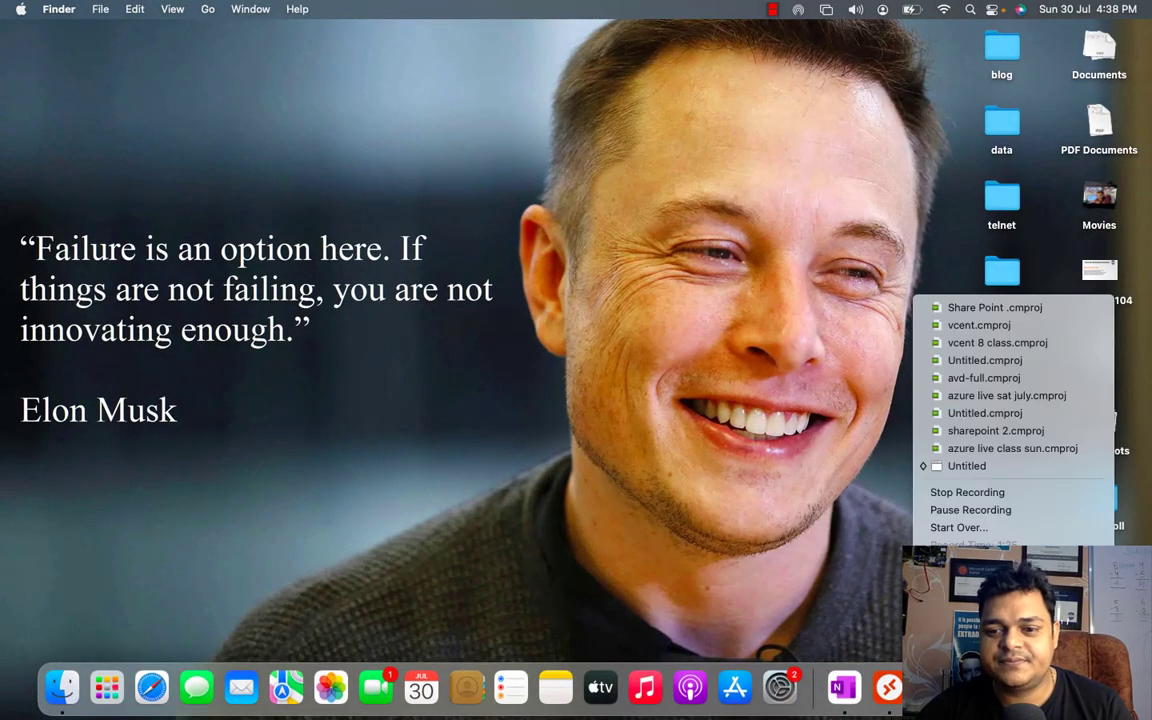
click(979, 513)
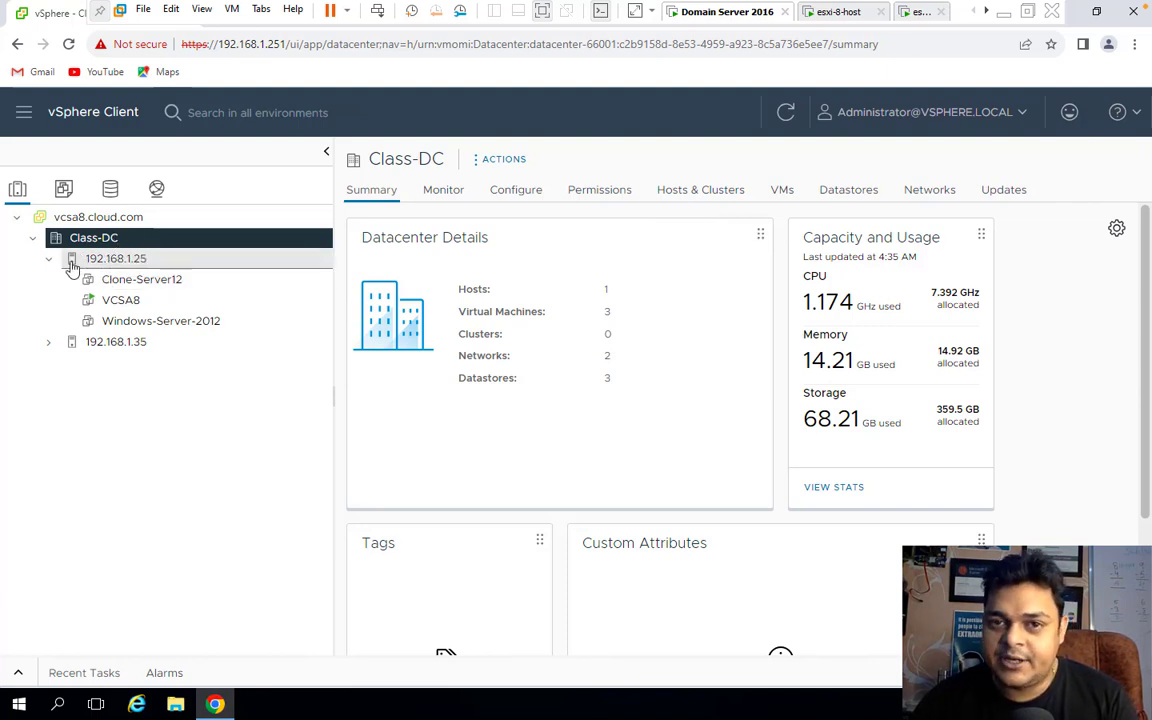
Select host 192.168.1.35 and show its Storage Adapters under Configure.
click(120, 345)
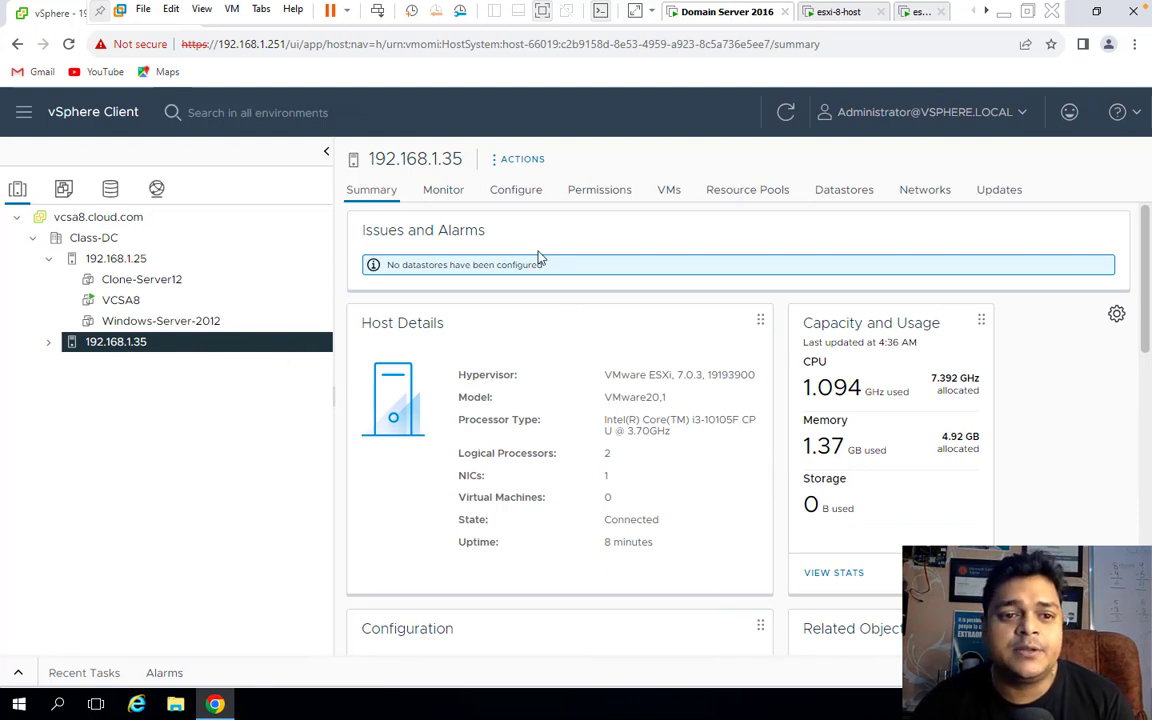
click(527, 194)
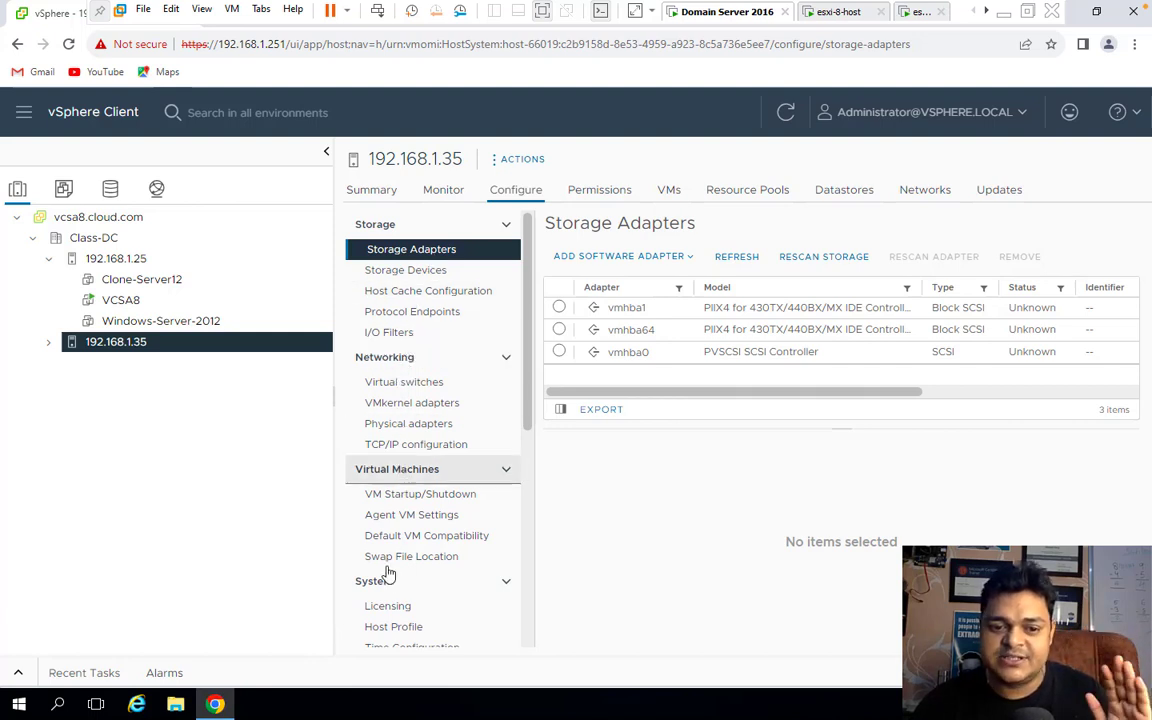
scroll(386, 597, down, 2)
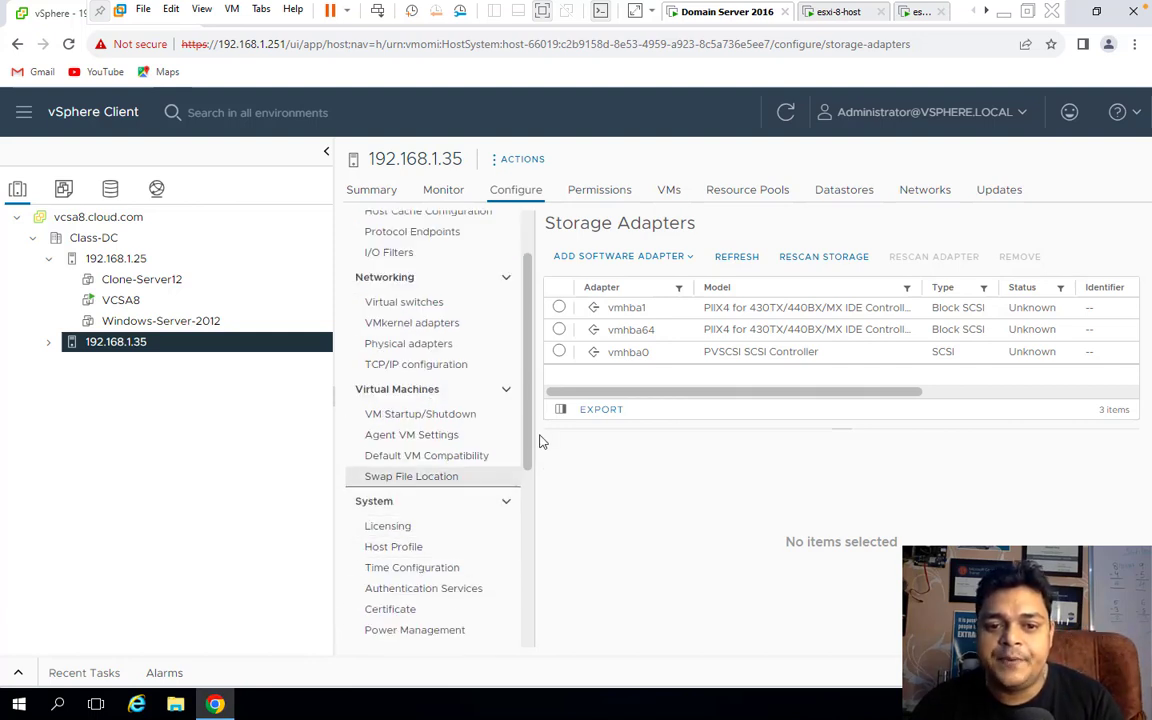
scroll(527, 592, down, 3)
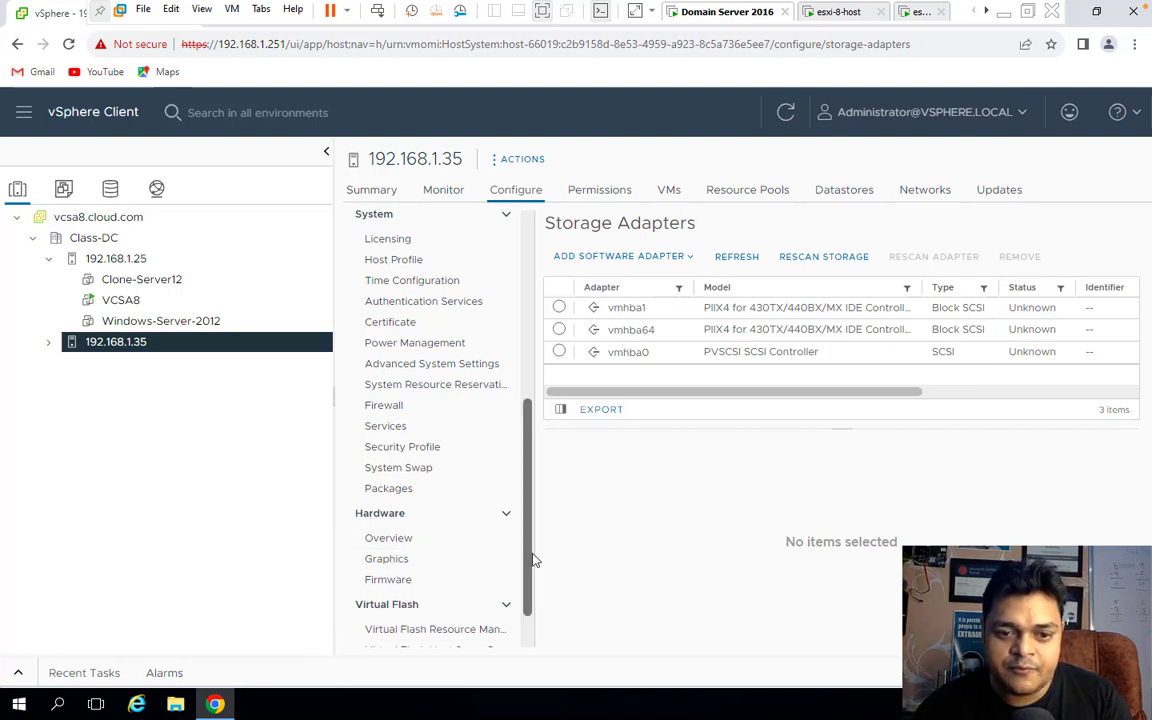
scroll(532, 602, down, 2)
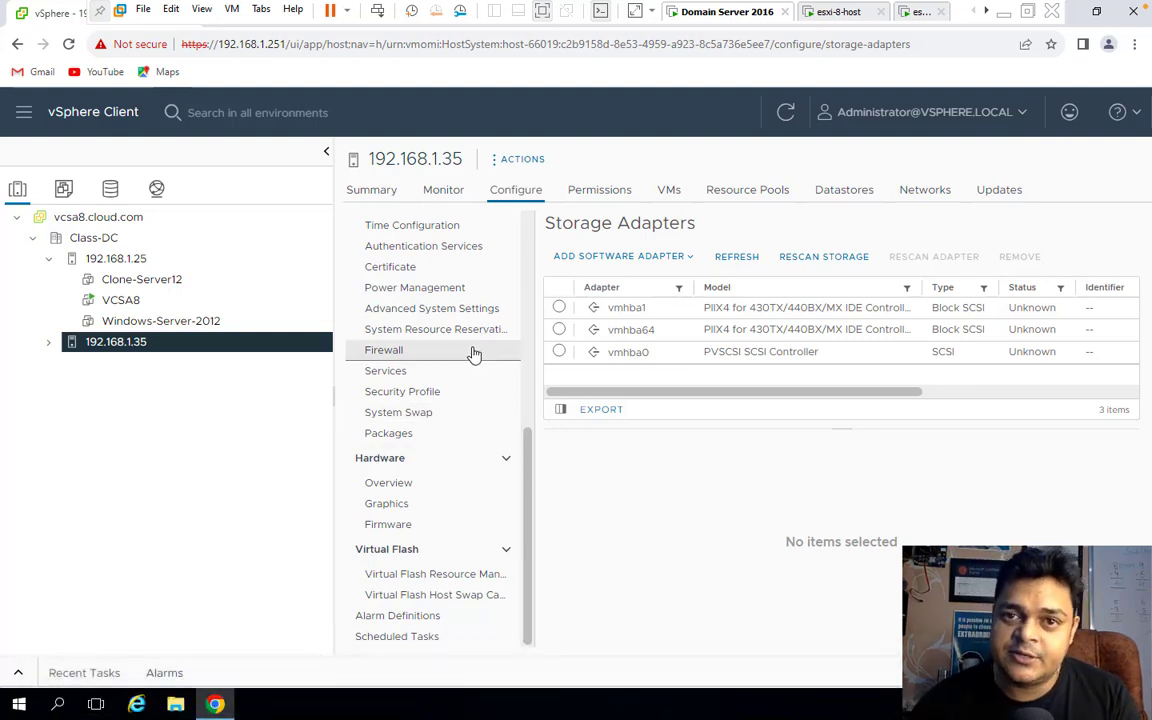
scroll(532, 478, up, 1)
scroll(537, 291, up, 6)
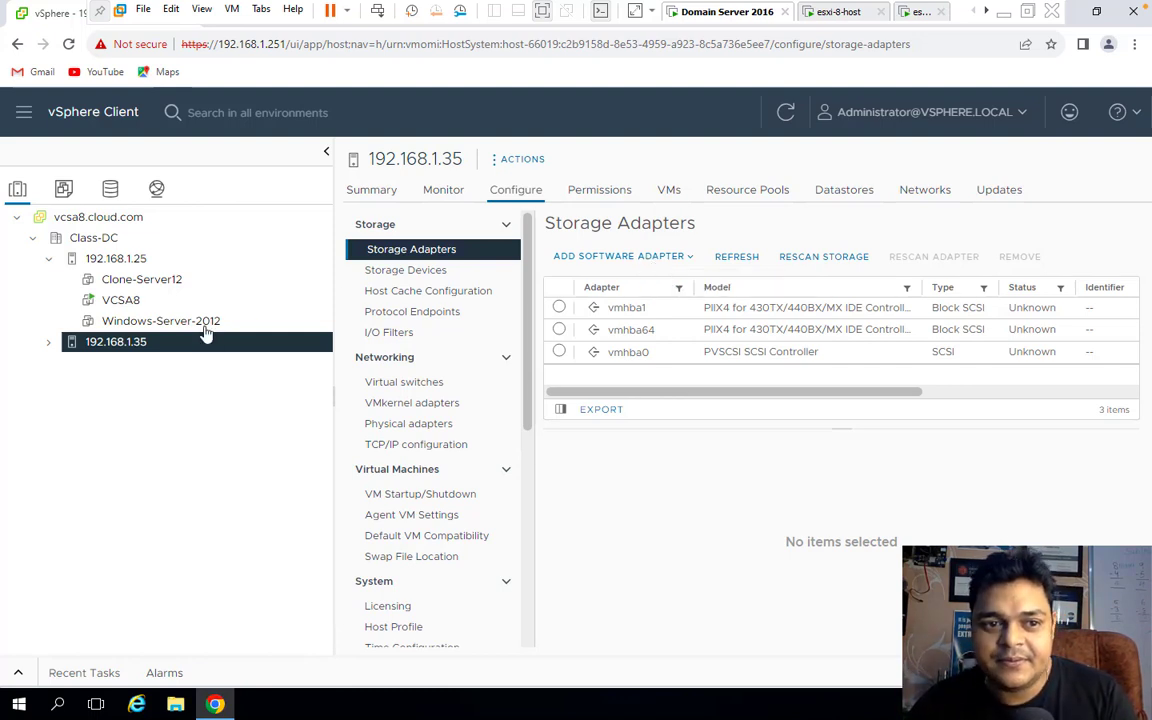
click(126, 259)
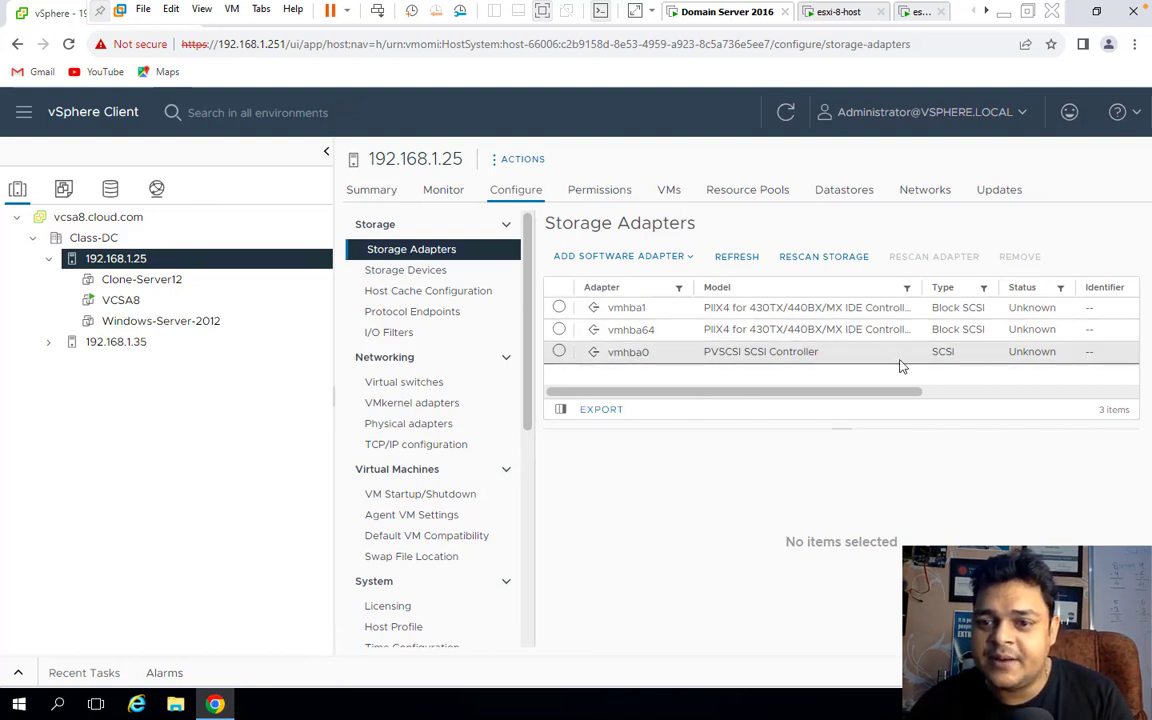
click(141, 342)
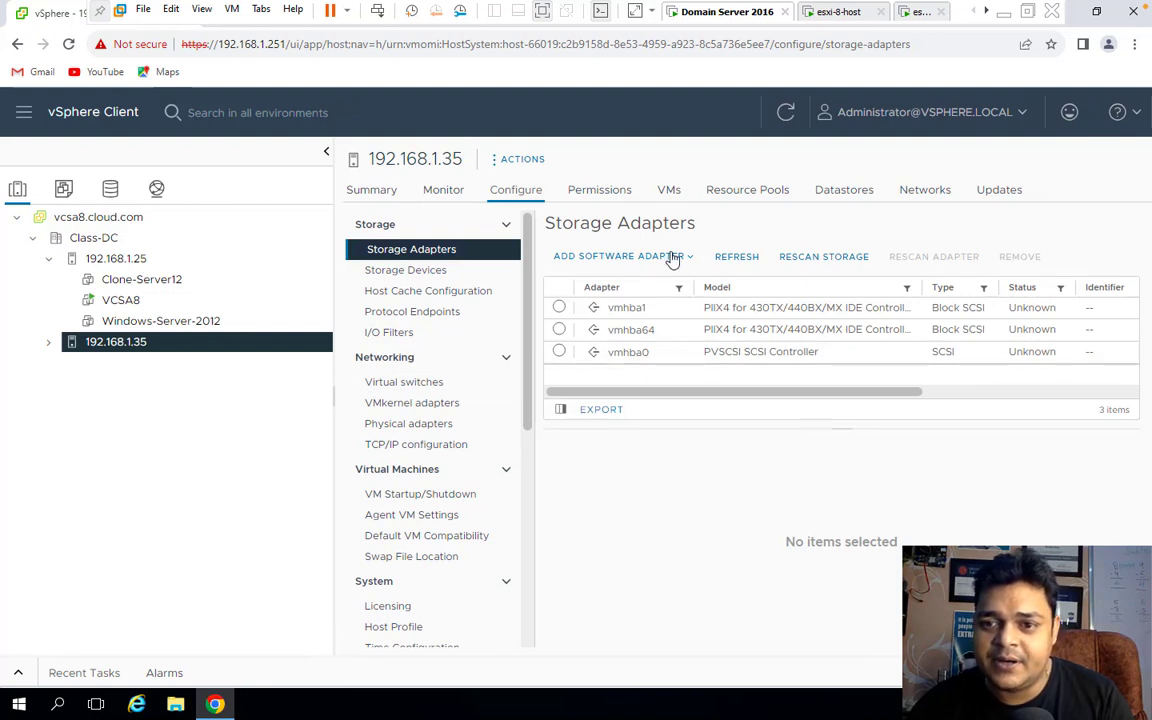
Review the software adapter options without adding one, then restore down the browser window.
click(673, 257)
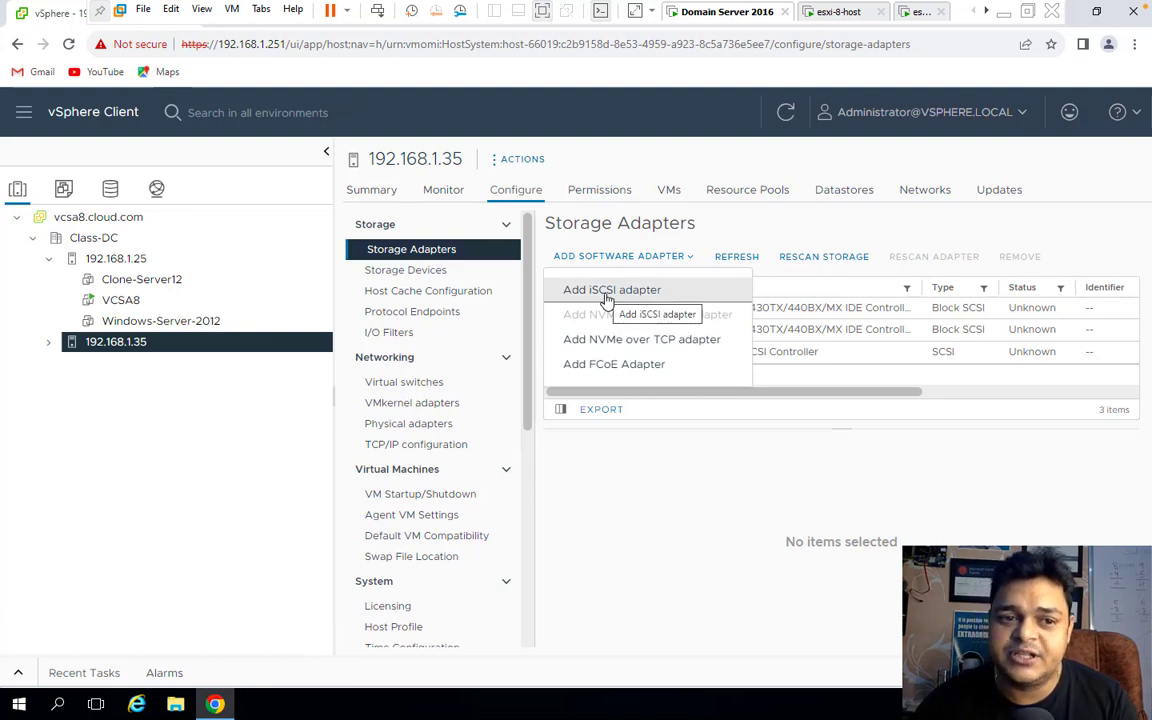
click(213, 417)
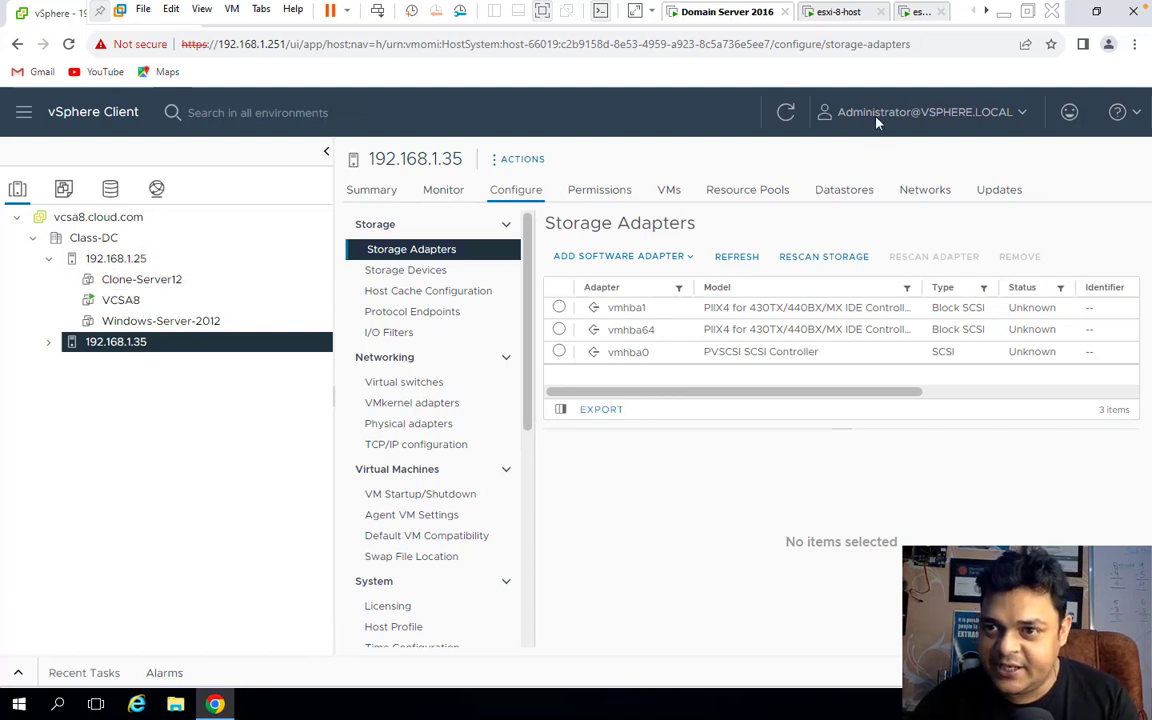
click(1097, 12)
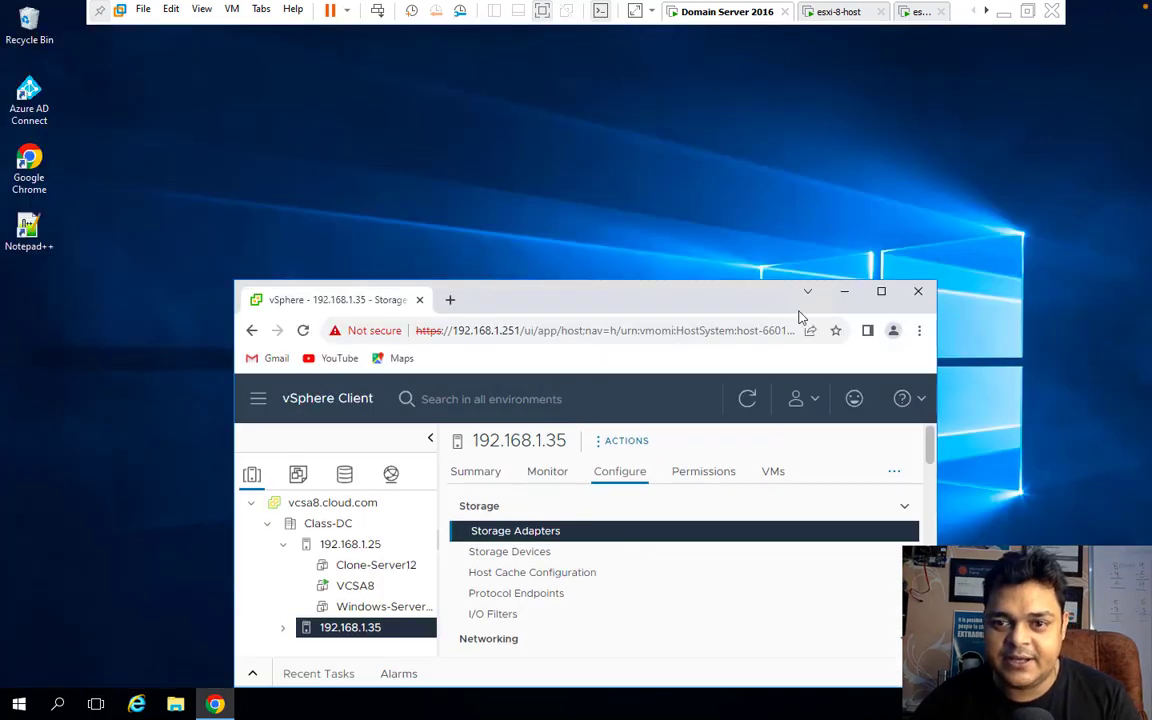
Minimize the vSphere browser and launch Server Manager from the Start menu.
click(845, 292)
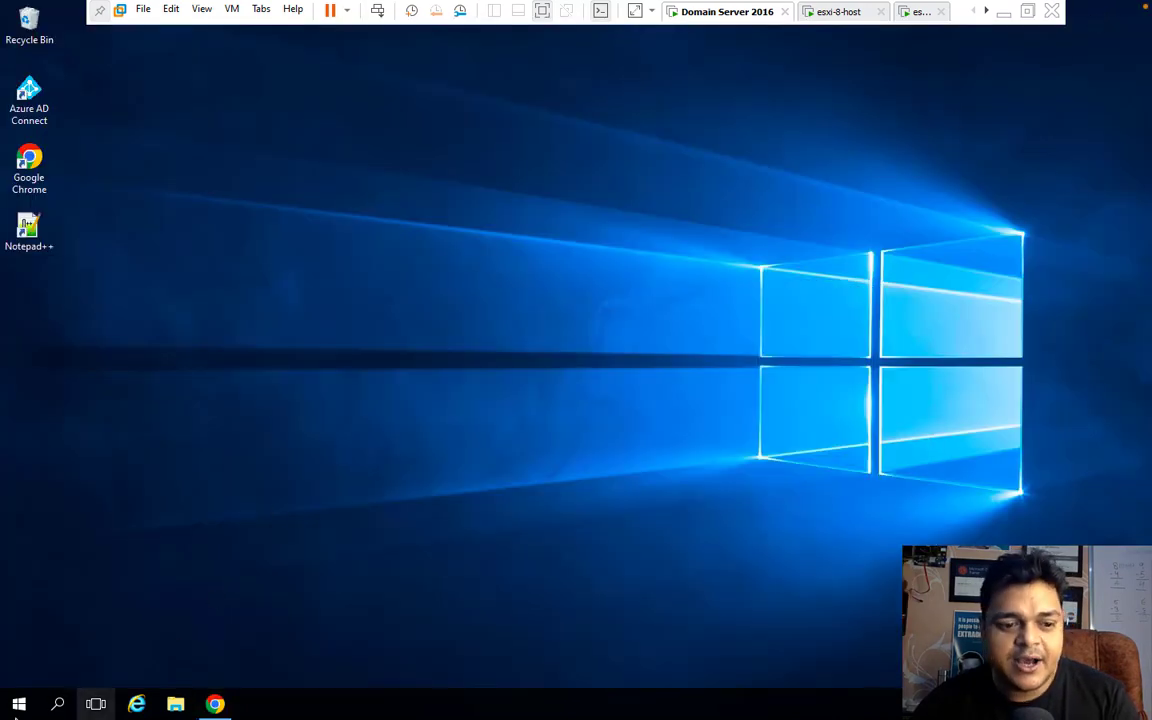
click(18, 704)
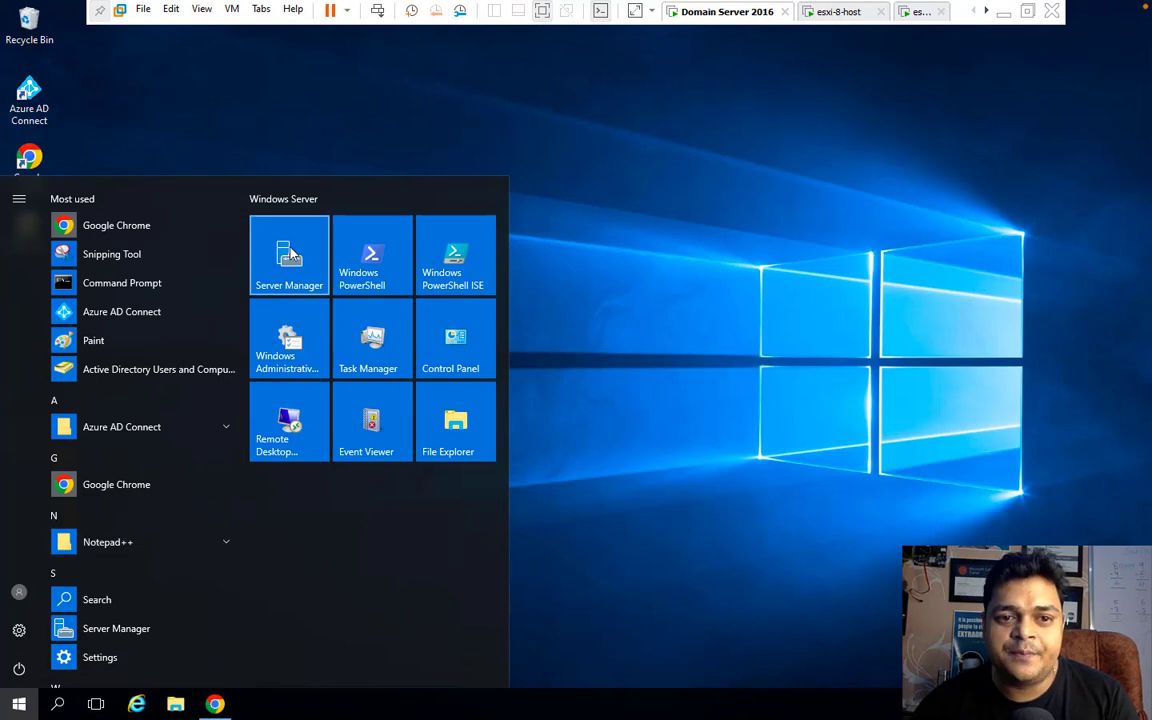
click(290, 255)
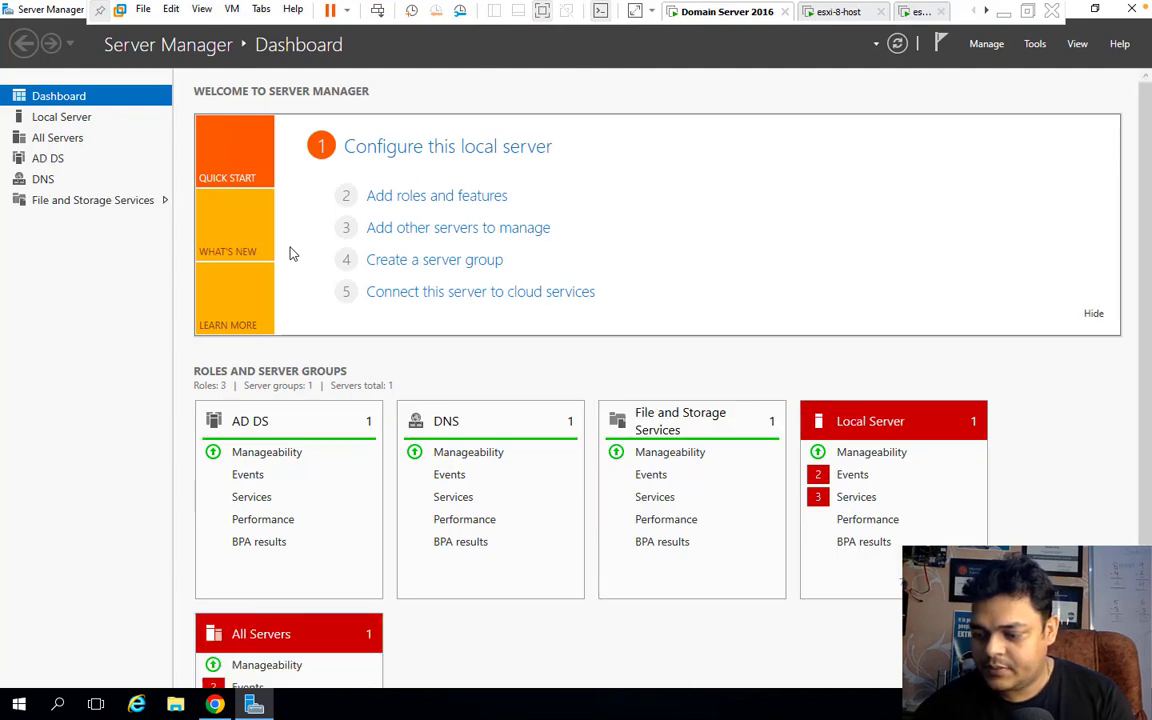
In Add Roles and Features, verify iSCSI Target Server is already installed, then cancel the wizard.
click(441, 197)
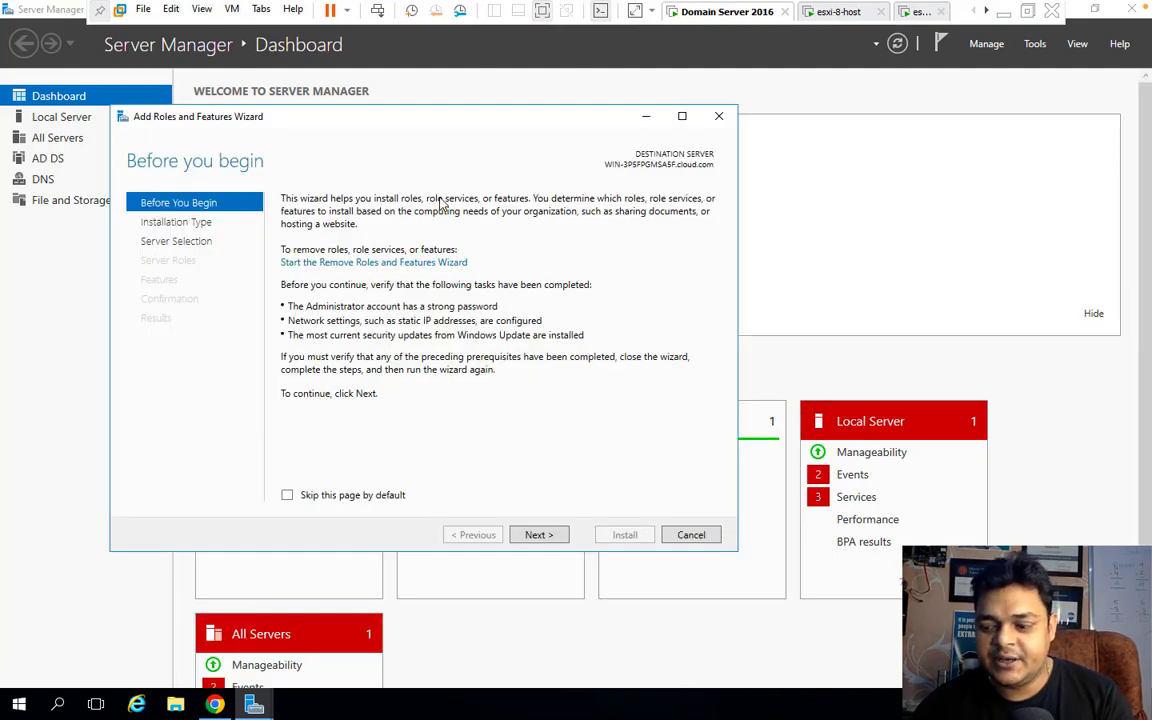
click(540, 535)
click(540, 535)
click(540, 535)
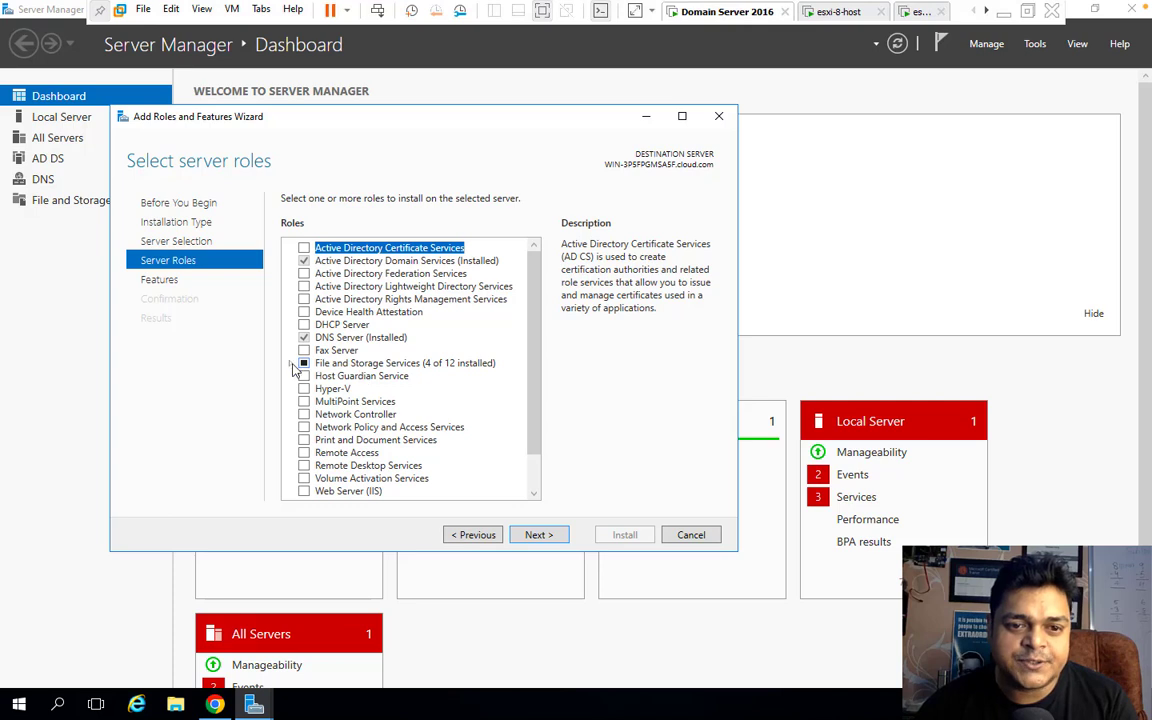
click(289, 363)
click(307, 376)
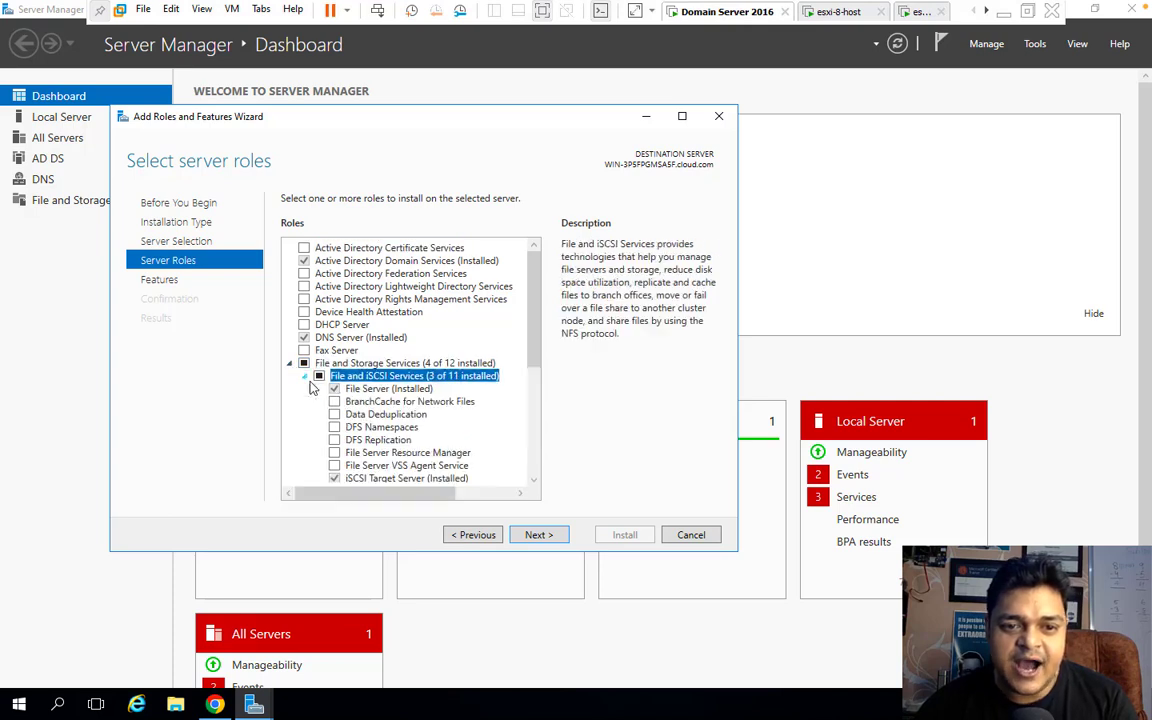
click(535, 479)
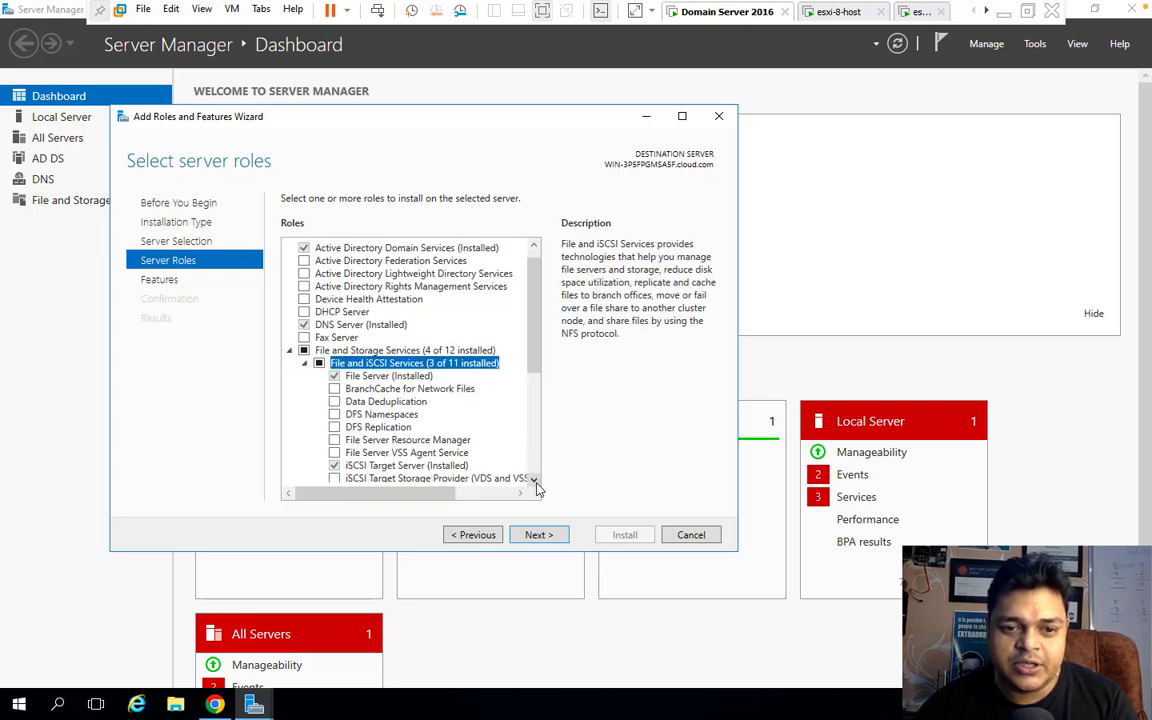
scroll(535, 479, down, 5)
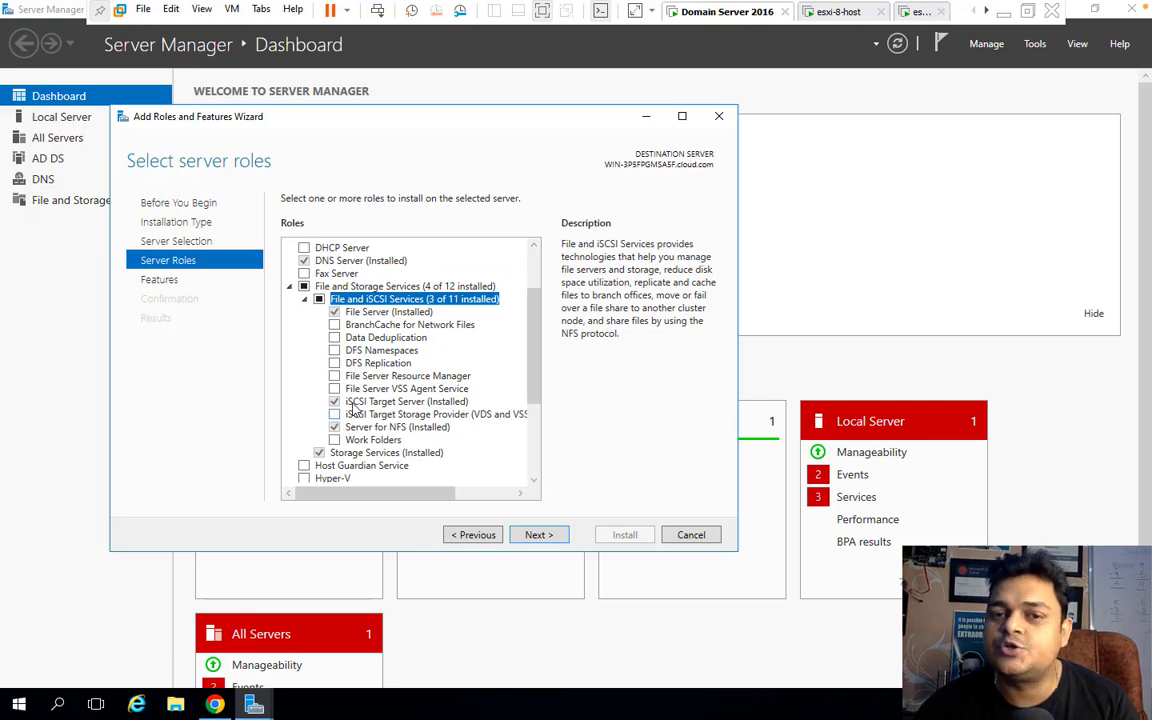
click(354, 404)
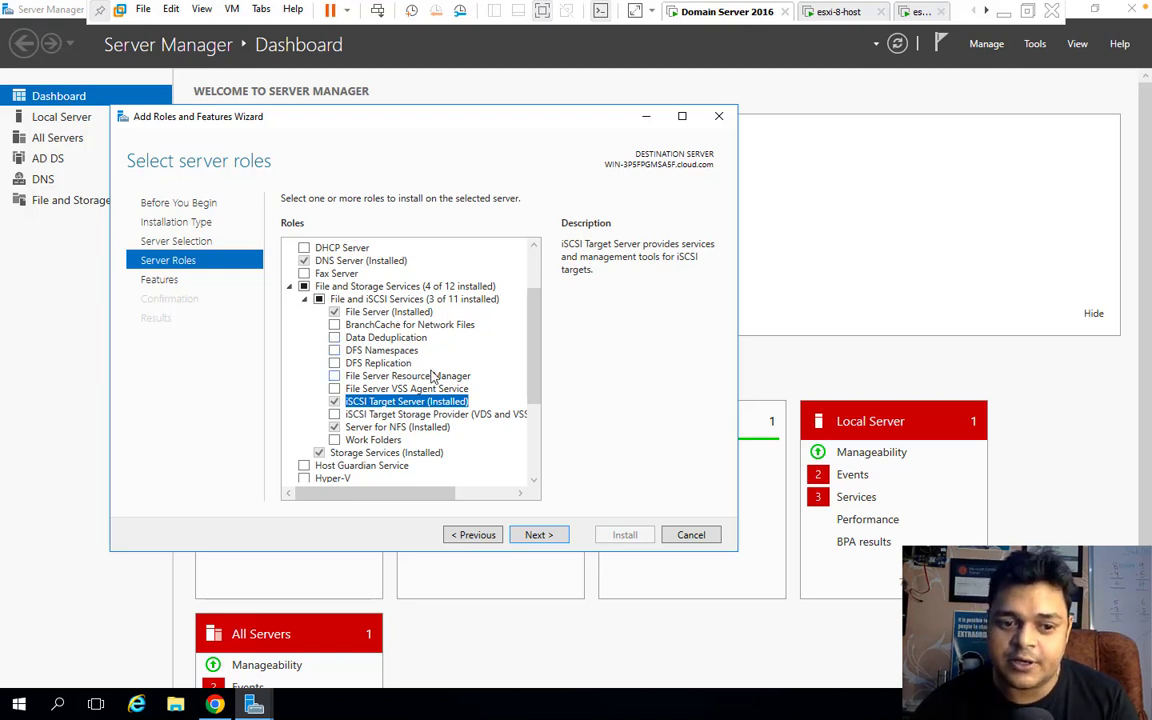
click(537, 536)
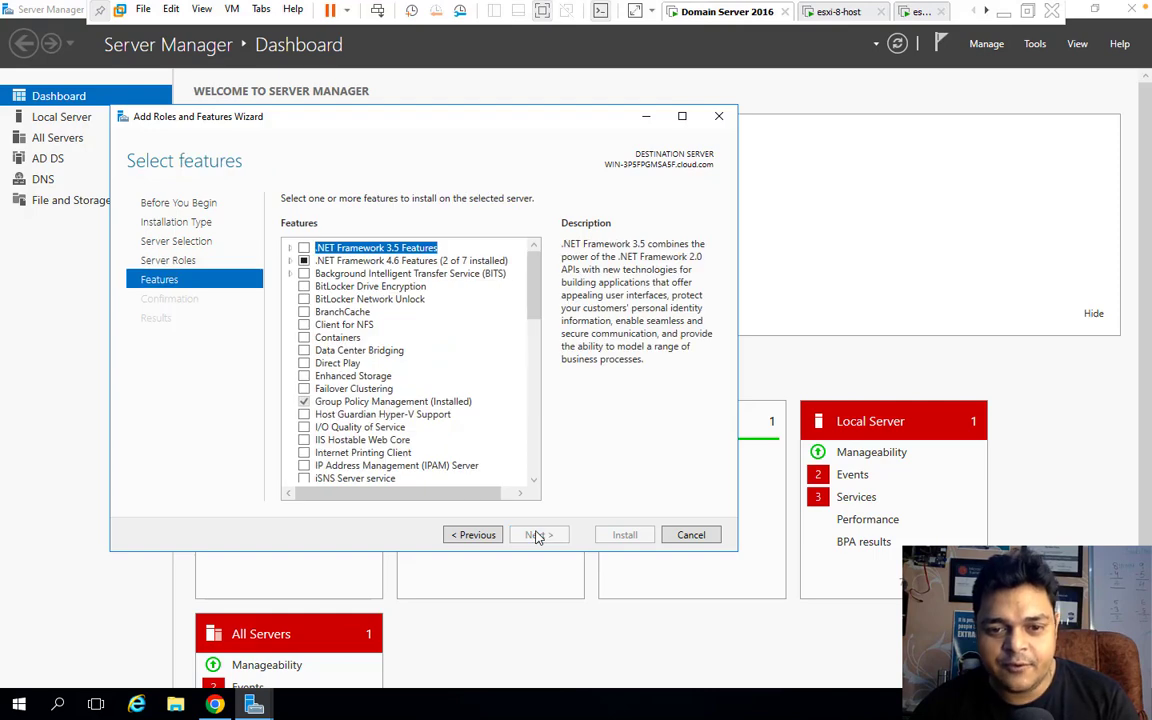
click(690, 536)
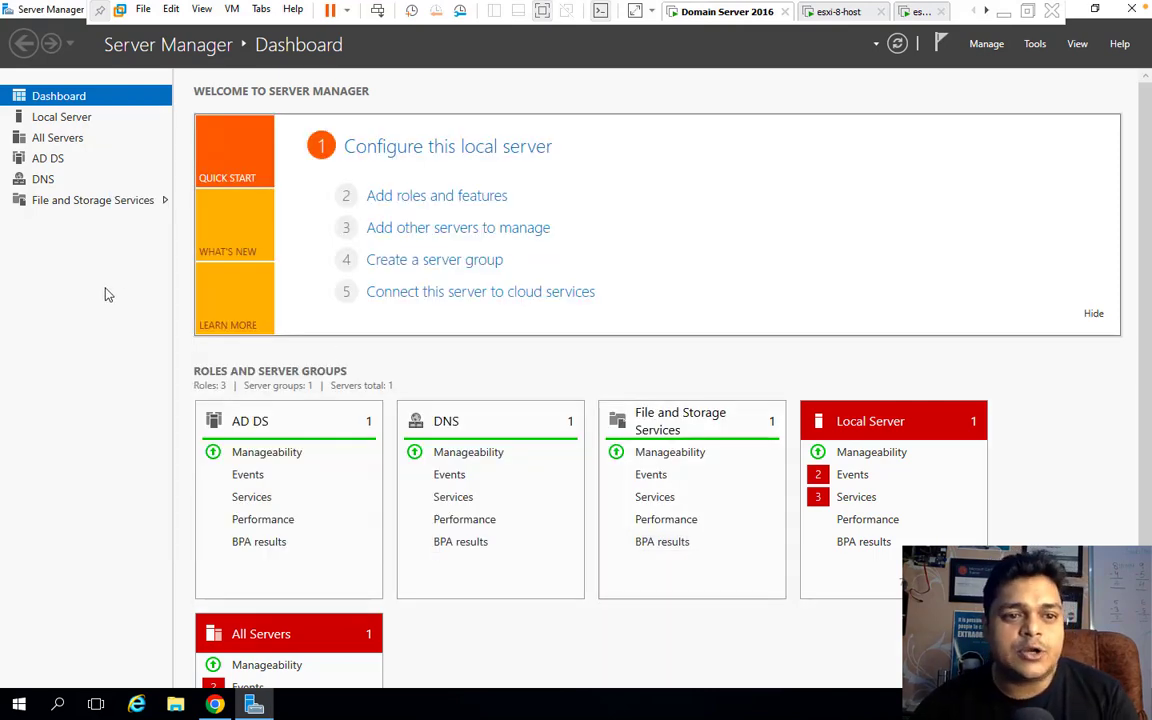
Remove the 25 GB sharedata iSCSI virtual disk under File and Storage Services, deleting its file too.
click(88, 203)
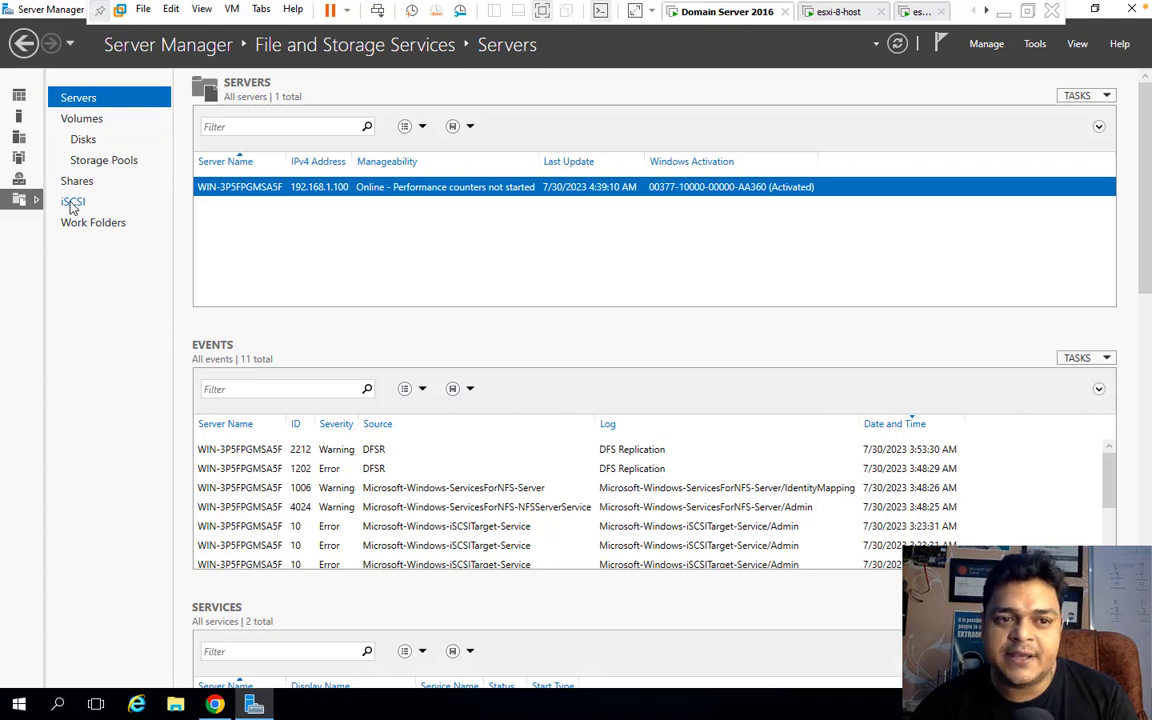
click(72, 203)
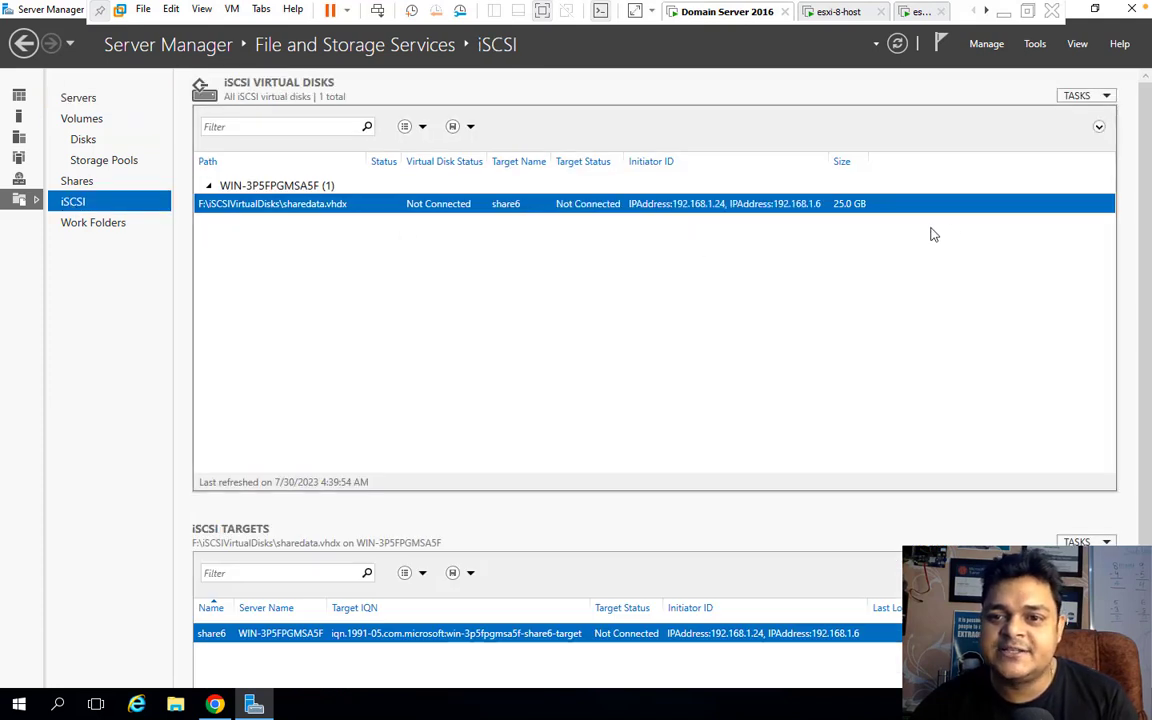
right_click(889, 209)
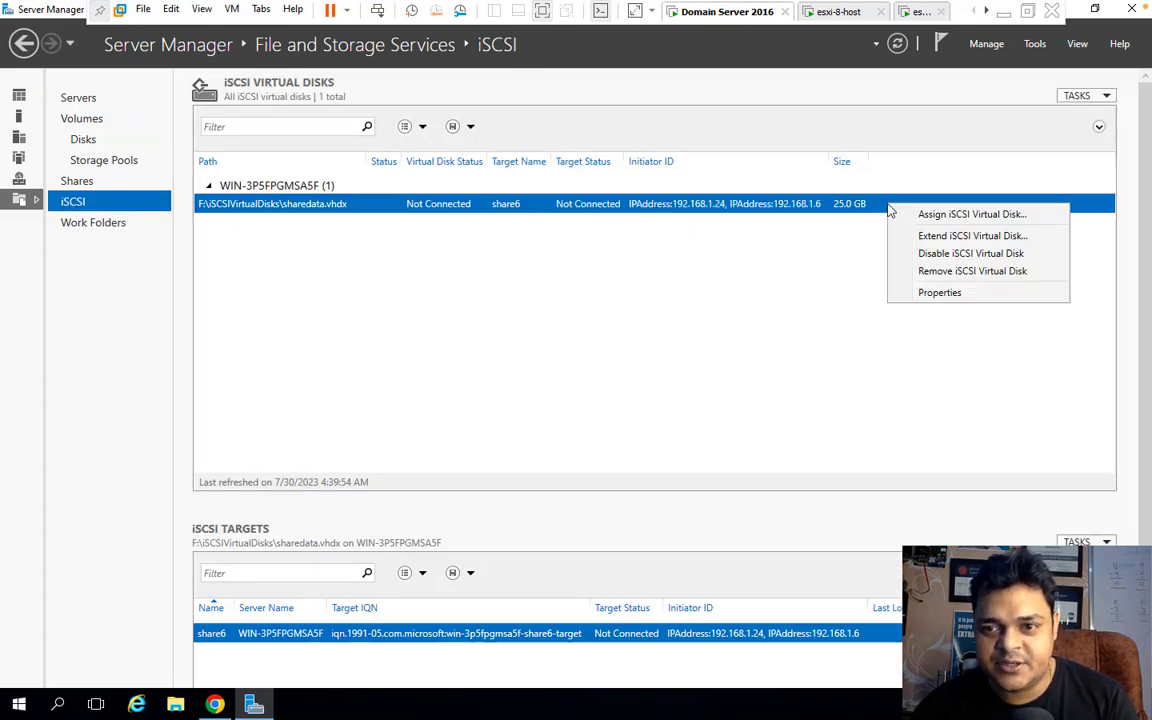
click(944, 268)
click(490, 364)
click(660, 398)
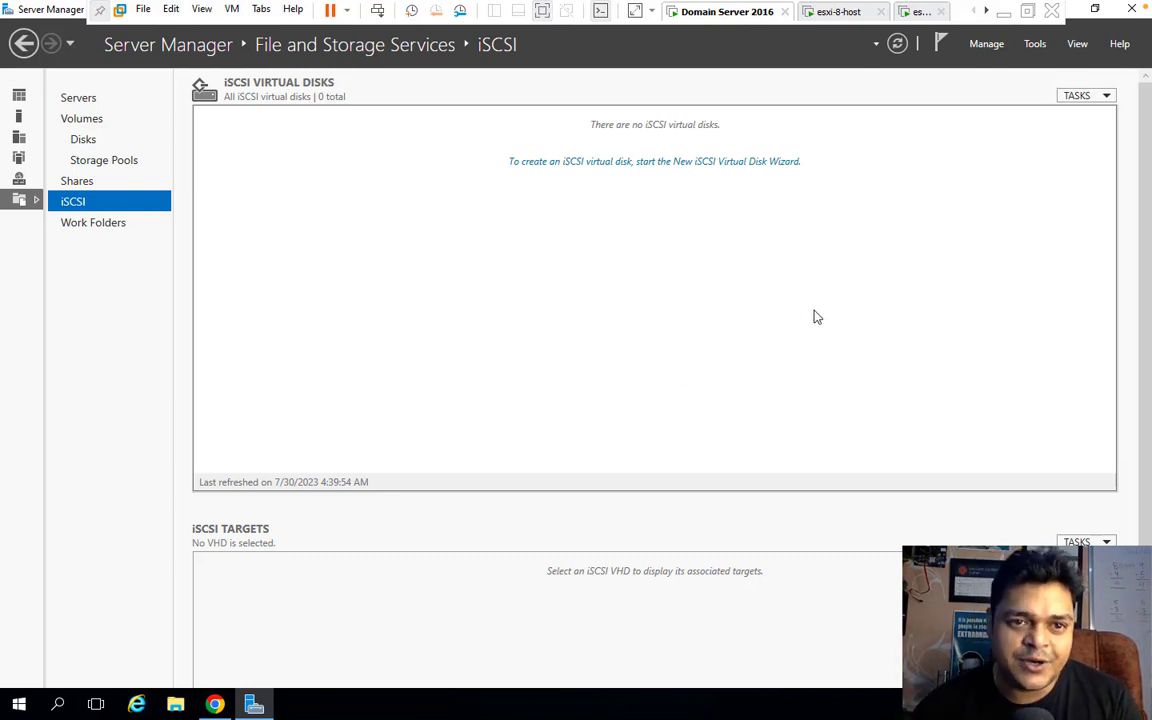
Start a new iSCSI virtual disk on volume F: named share-storage, sized 30 GB.
click(1090, 96)
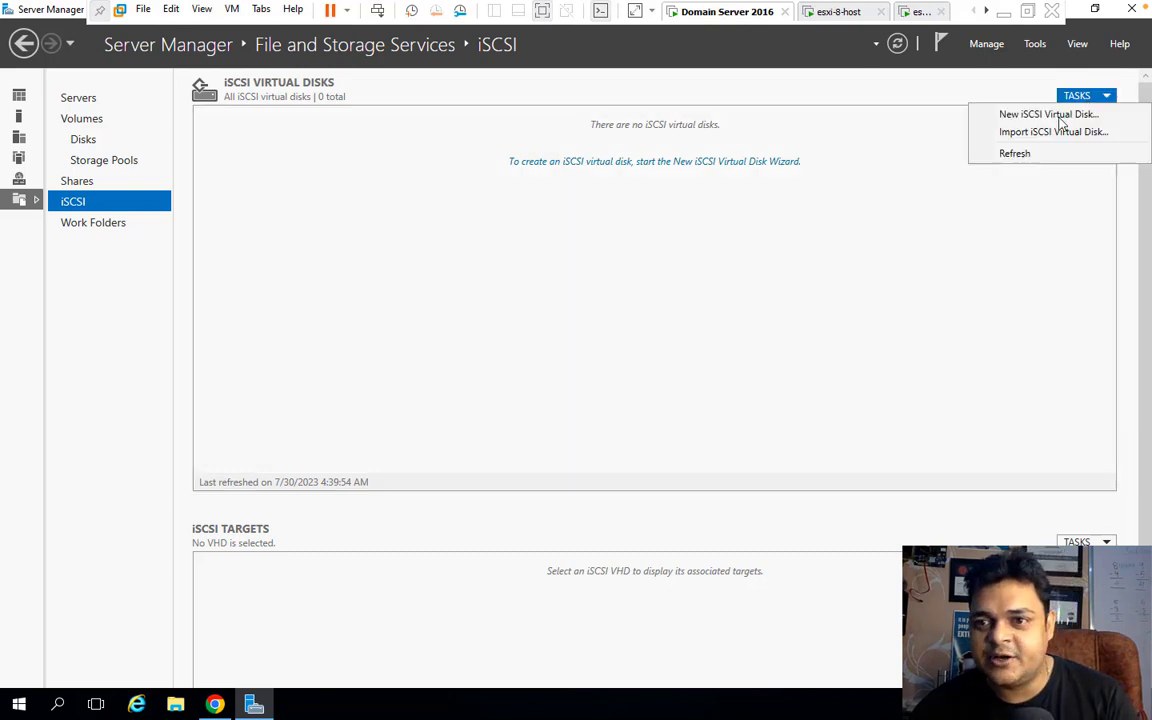
click(1058, 115)
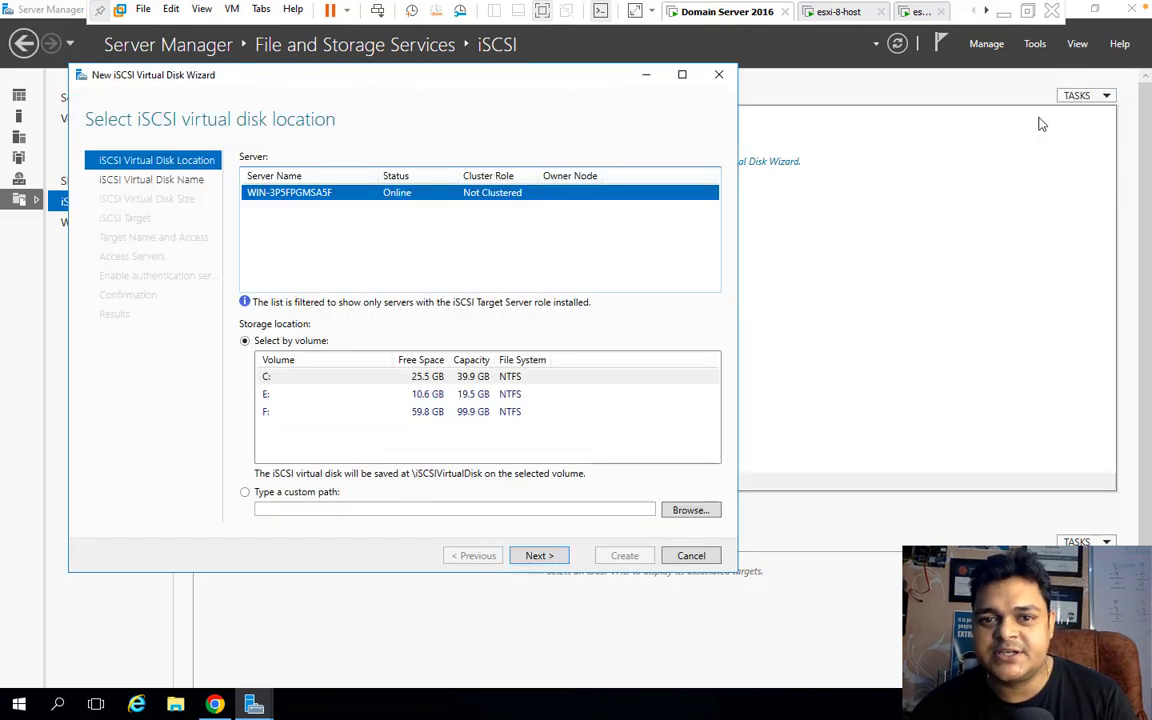
click(433, 414)
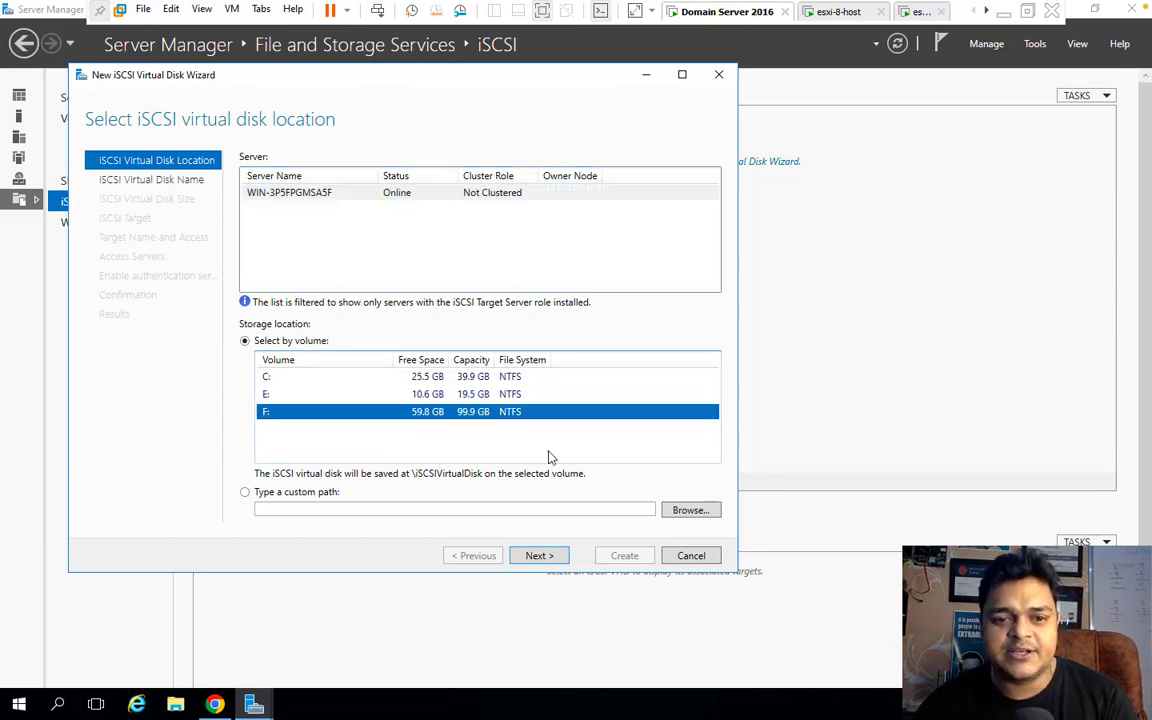
click(546, 558)
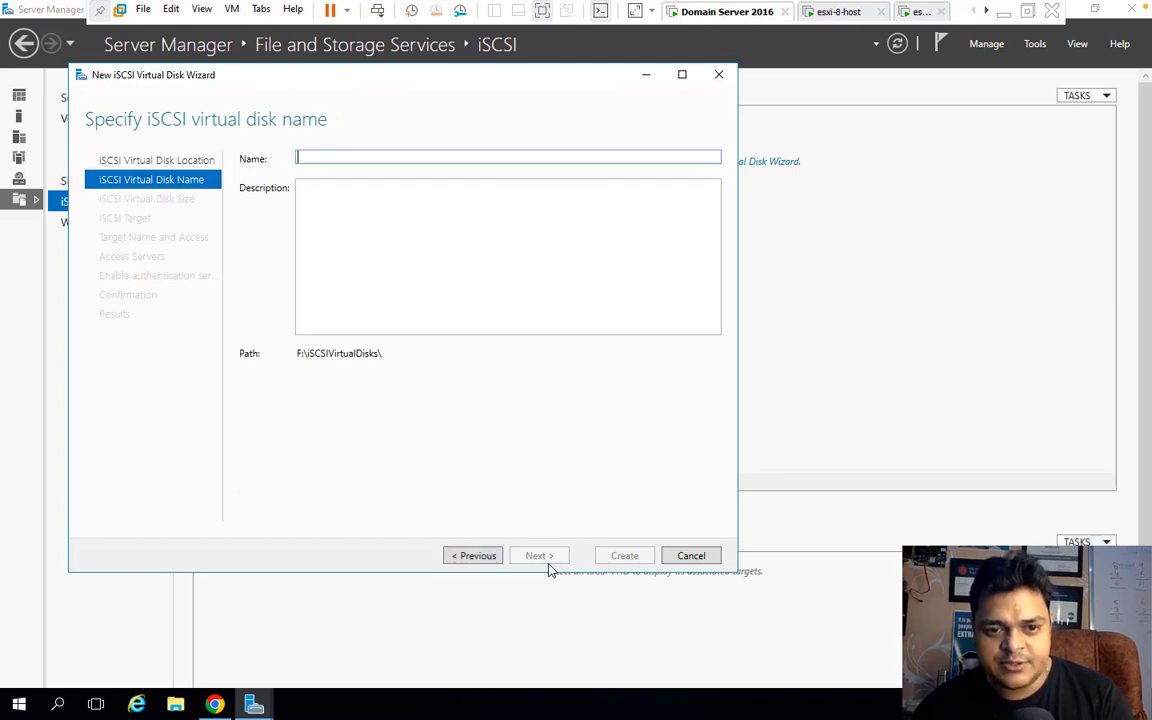
text(share-storage)
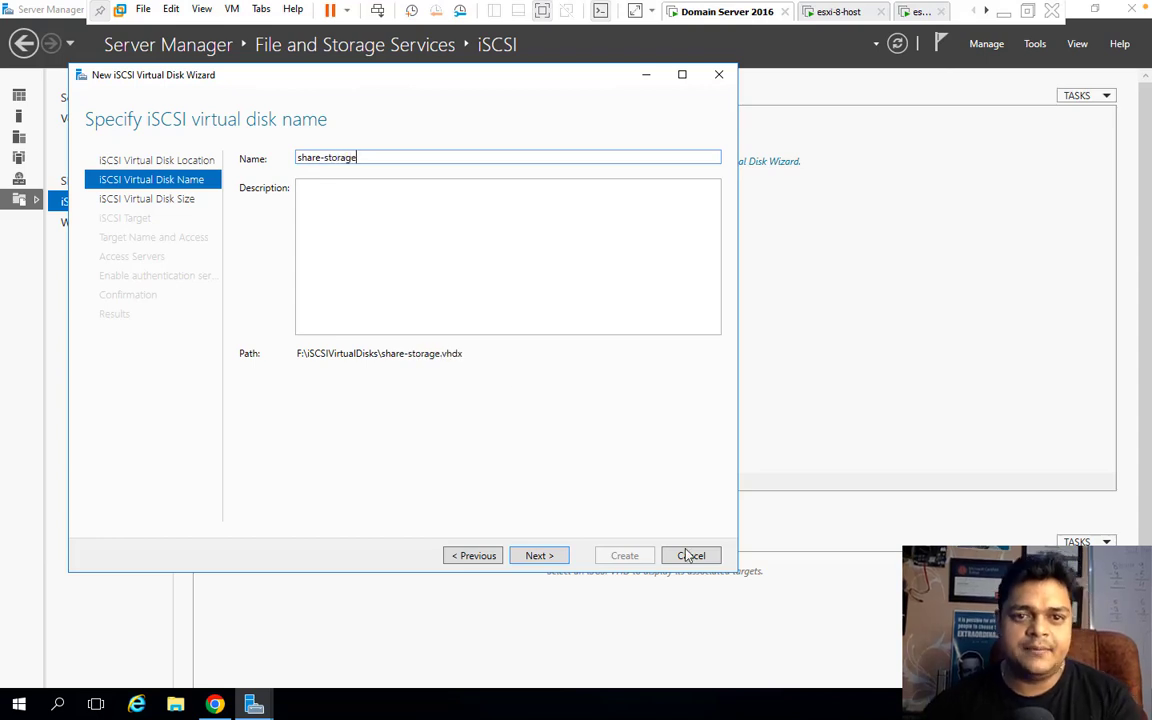
click(539, 555)
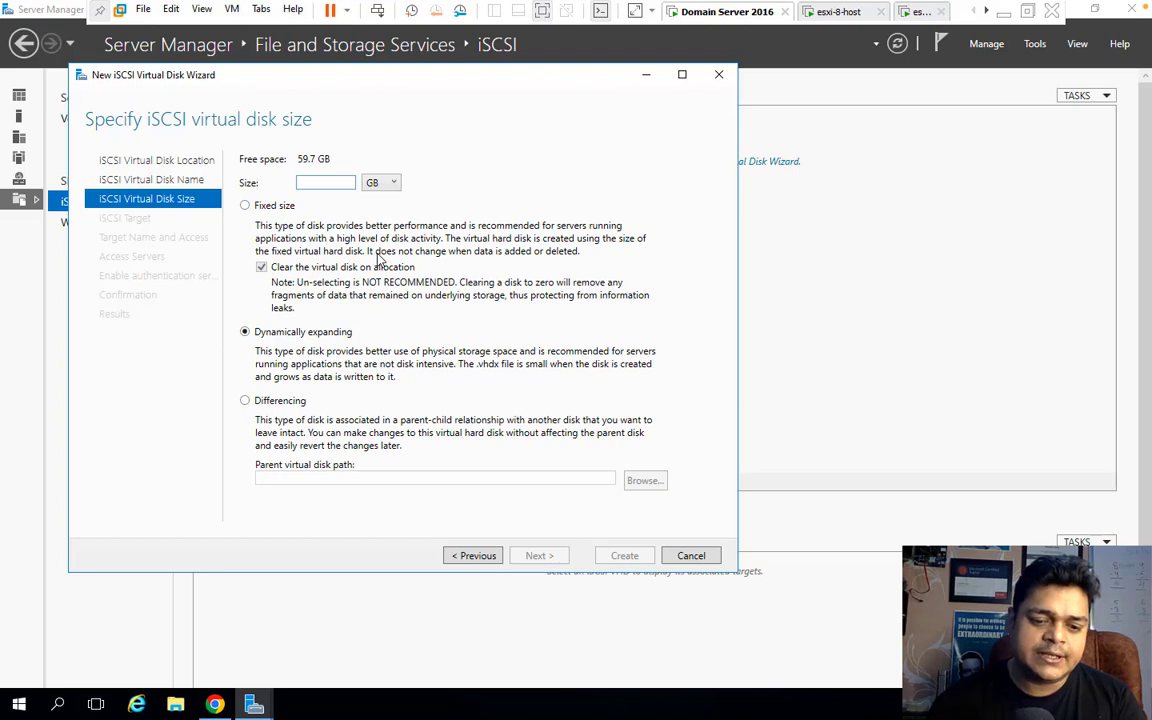
text(30)
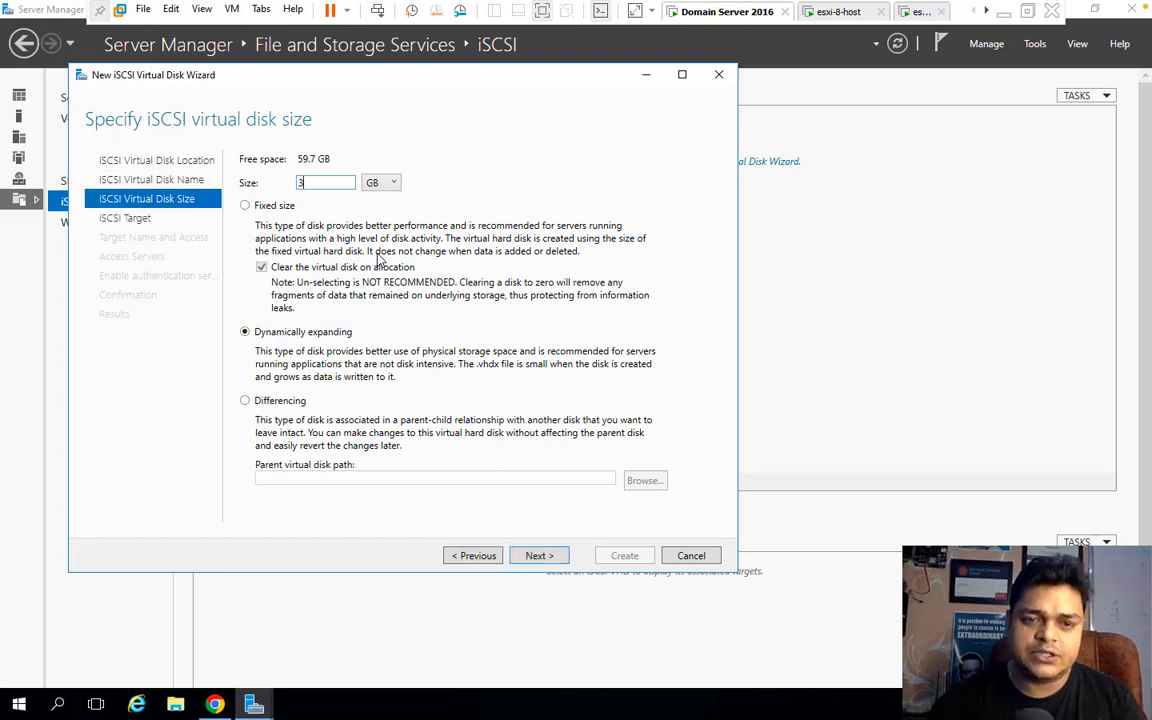
click(546, 557)
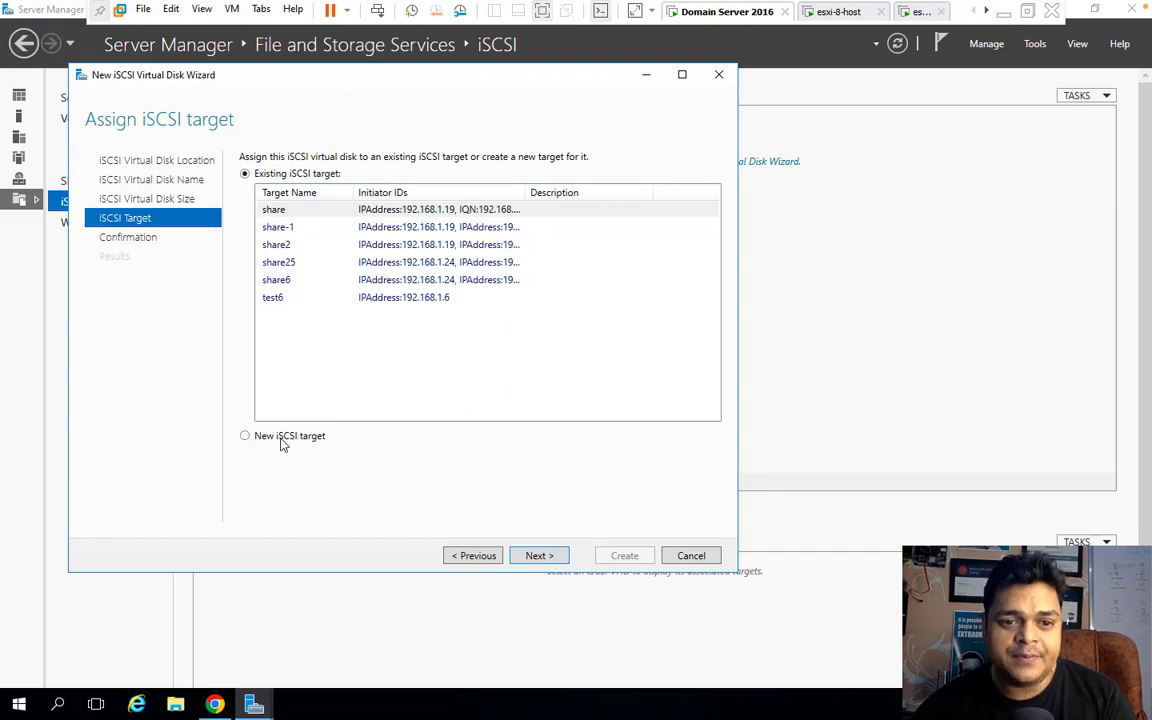
Create a new iSCSI target named share-new, since 'share' conflicted with an existing name.
click(541, 555)
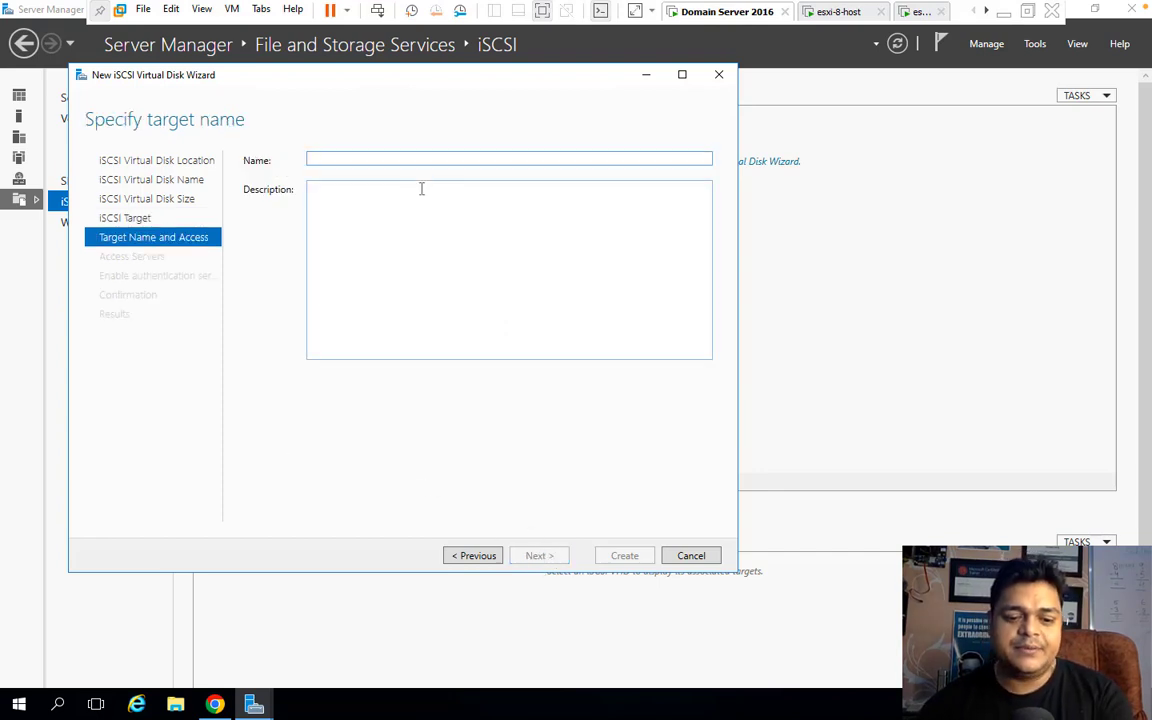
text(share)
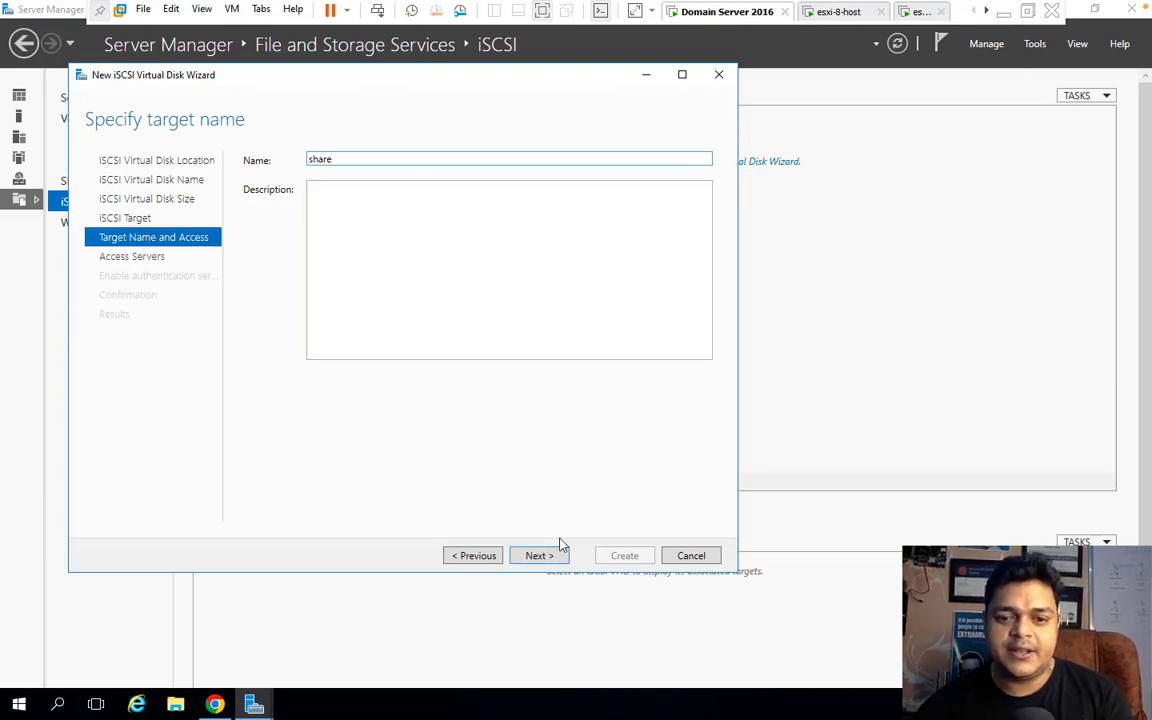
click(550, 557)
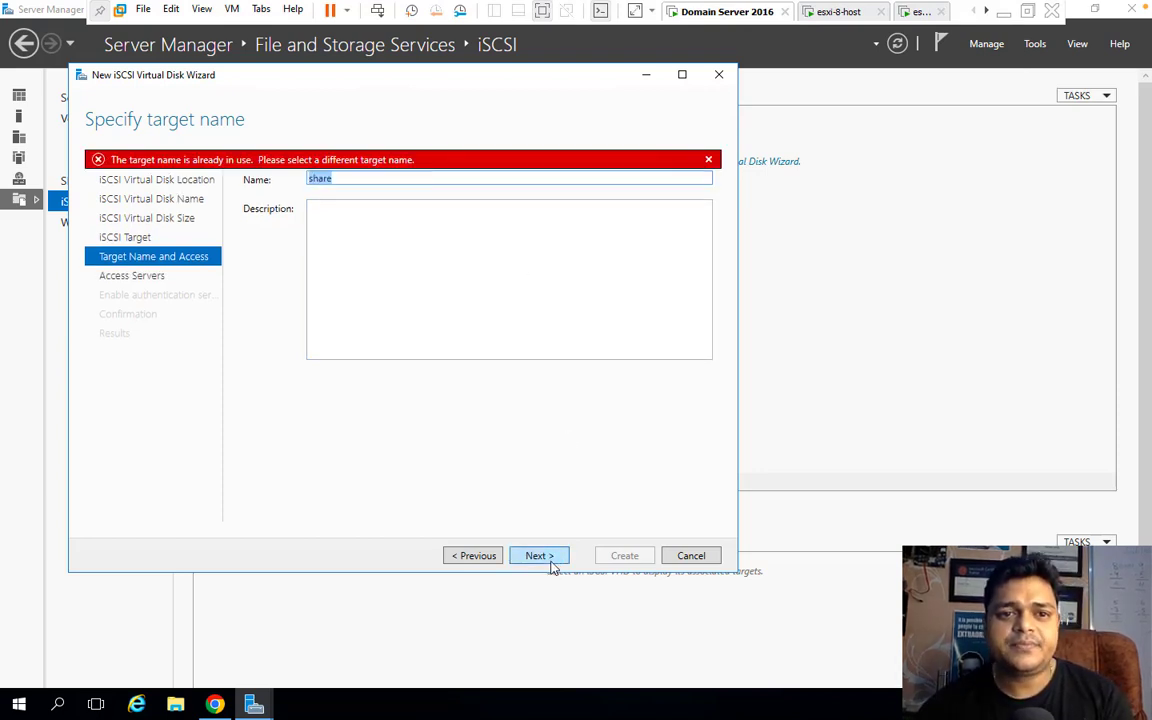
click(358, 184)
text(-new)
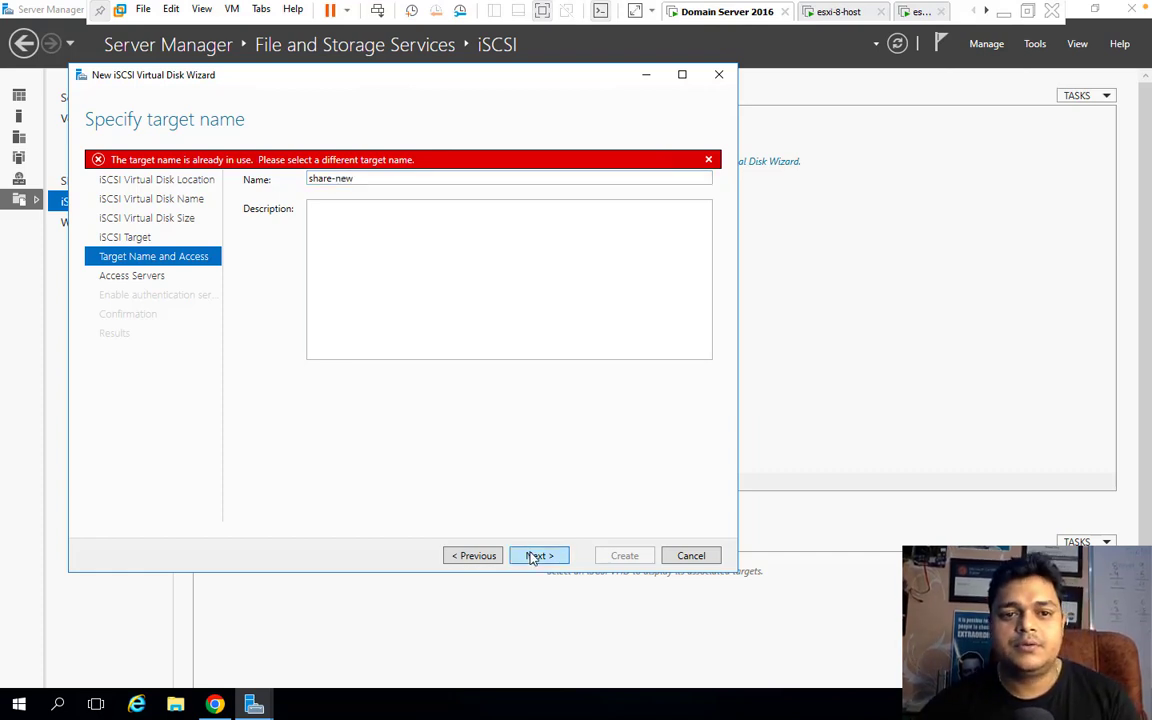
click(537, 556)
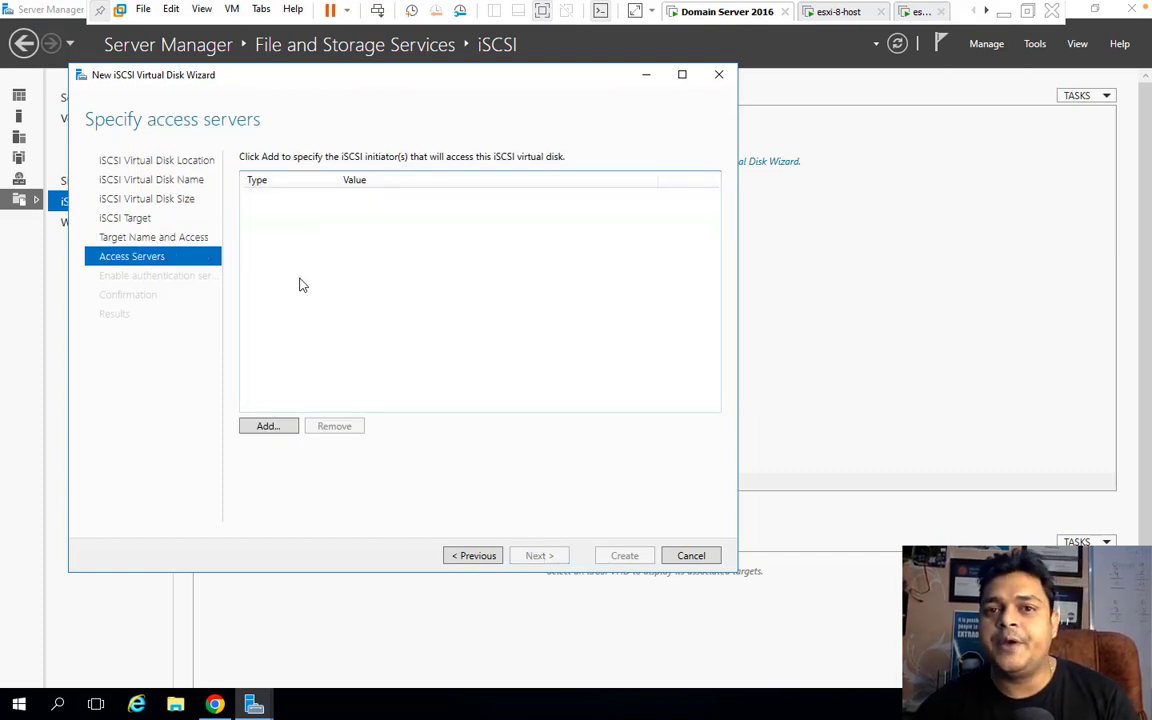
Allow initiators 192.168.1.129 and 192.168.1.35, entered by IP address, to access the target.
click(263, 428)
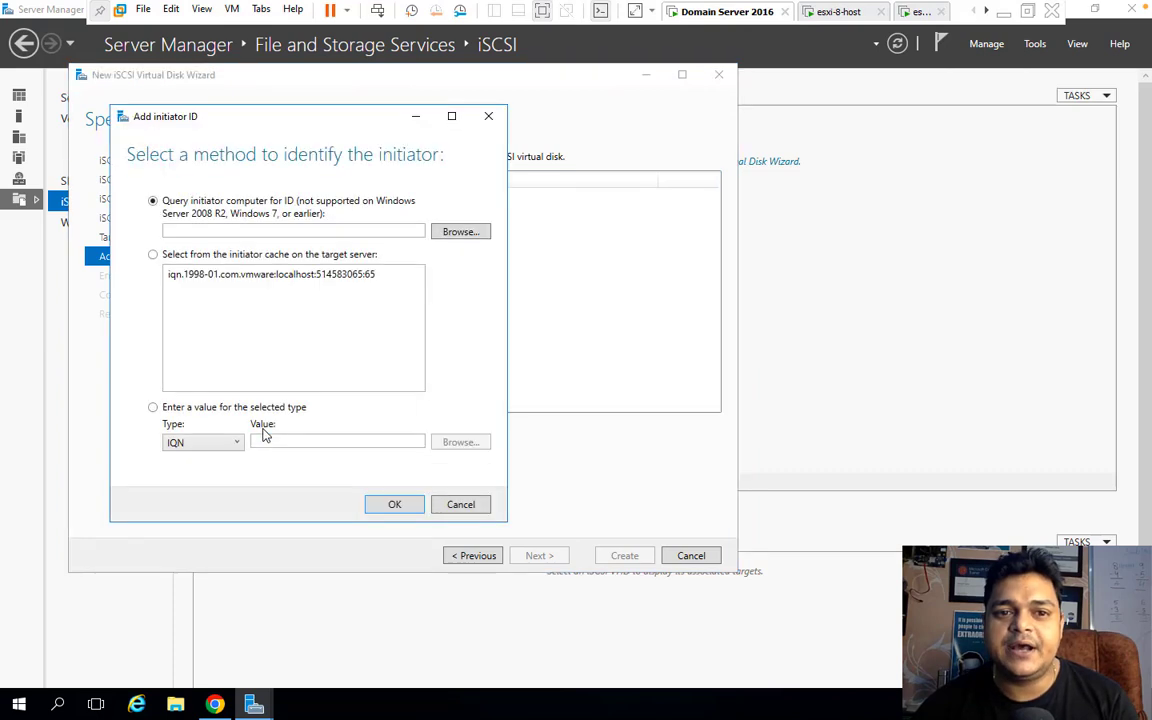
click(153, 407)
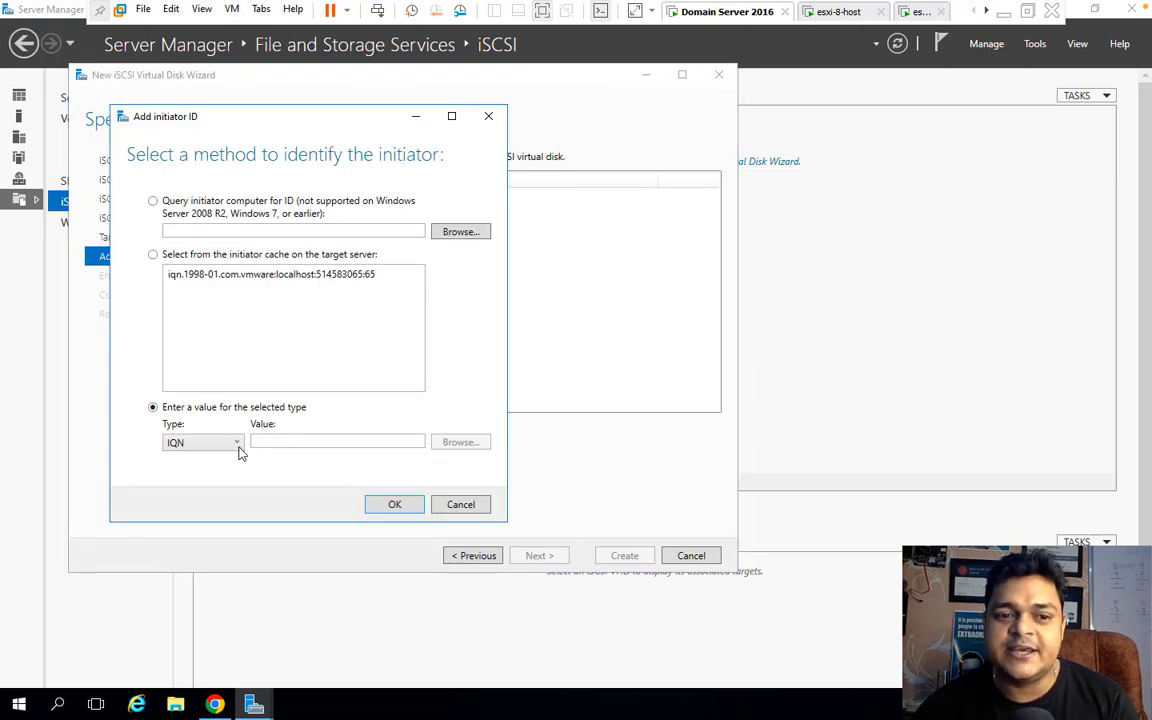
click(237, 444)
click(196, 492)
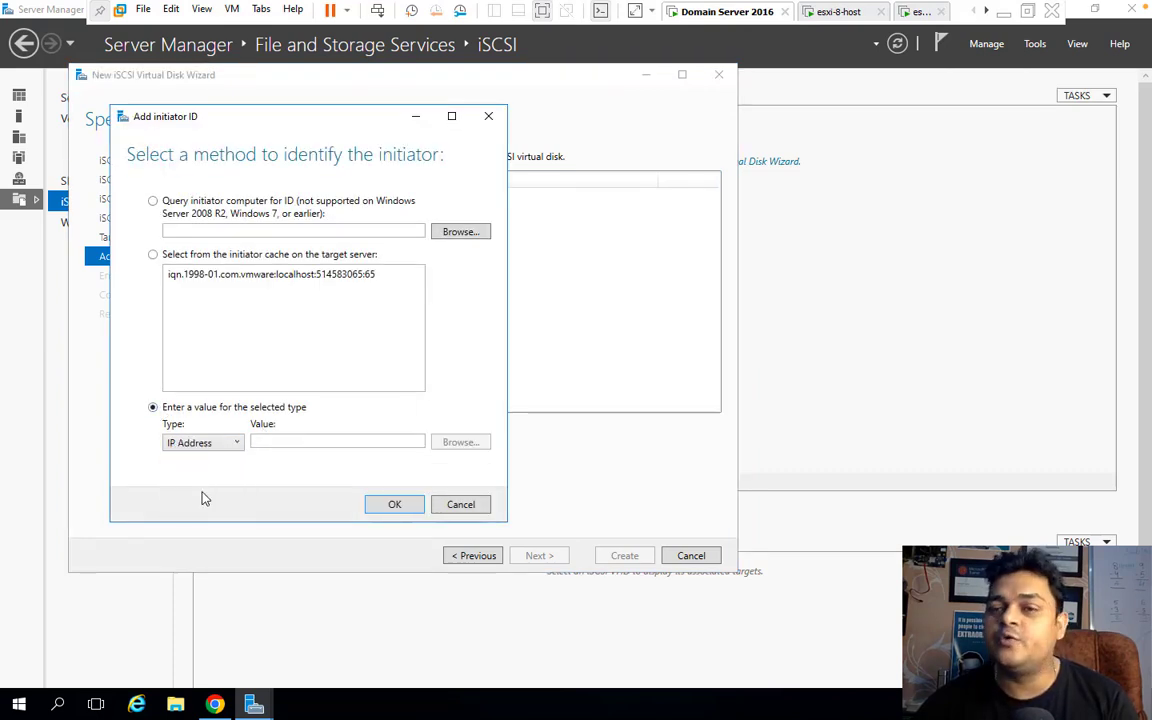
click(290, 442)
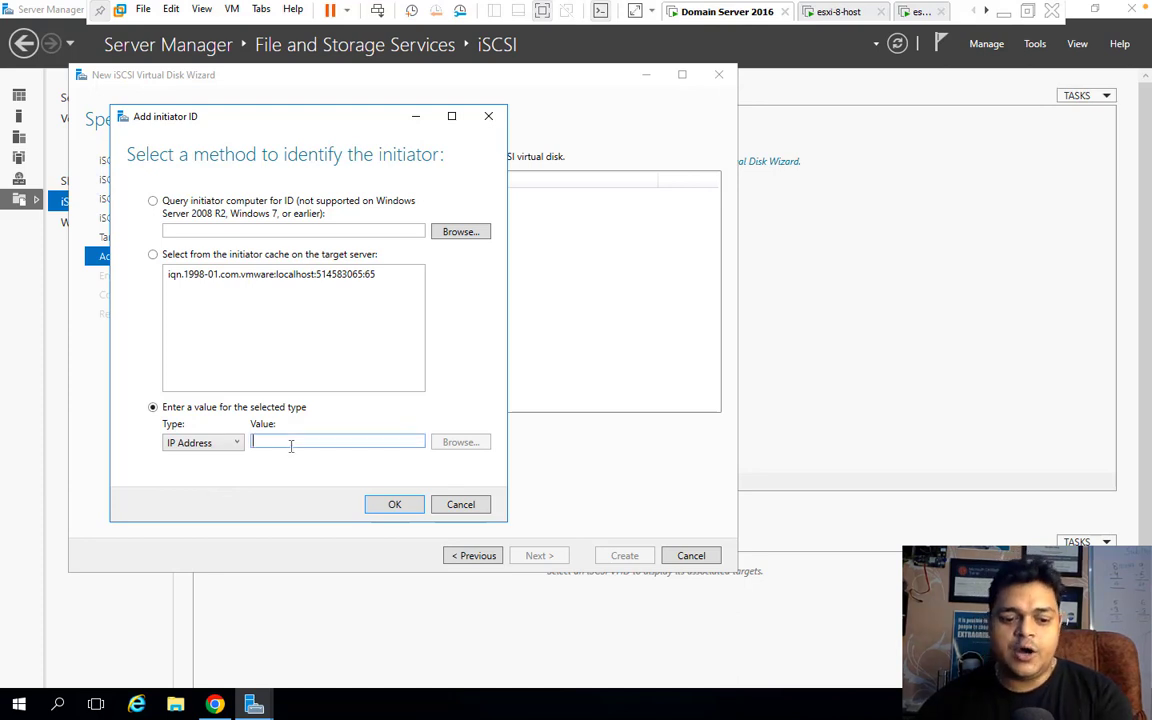
text(192.16)
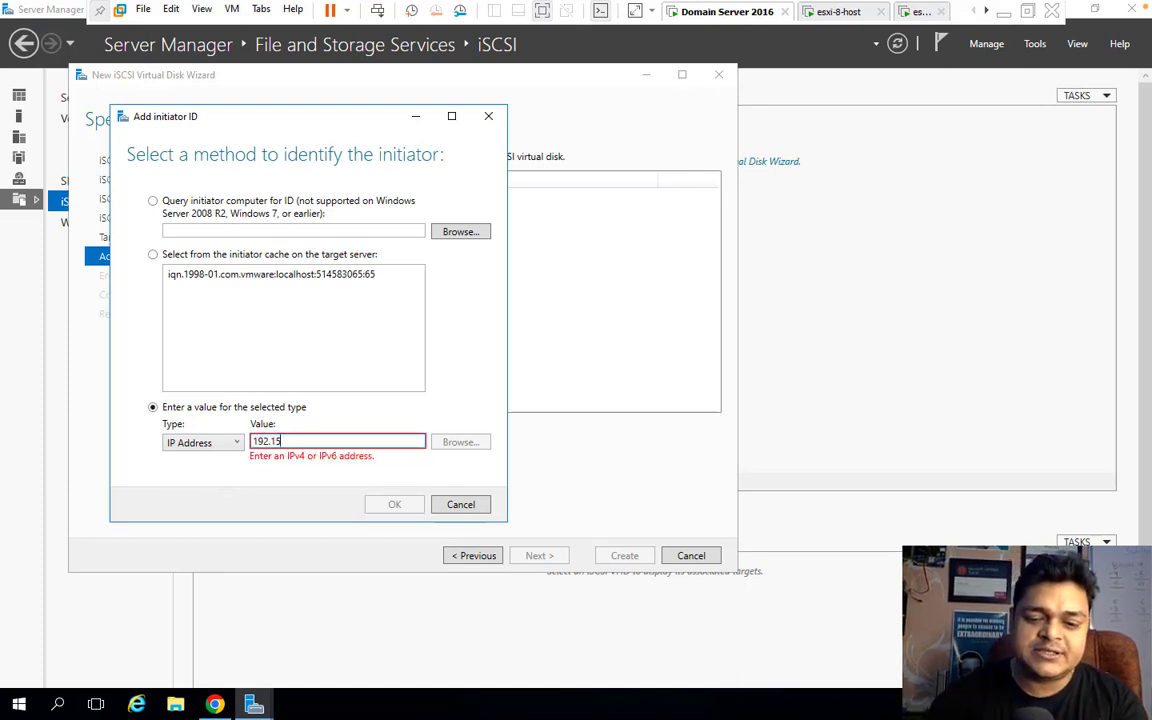
text(8.1.)
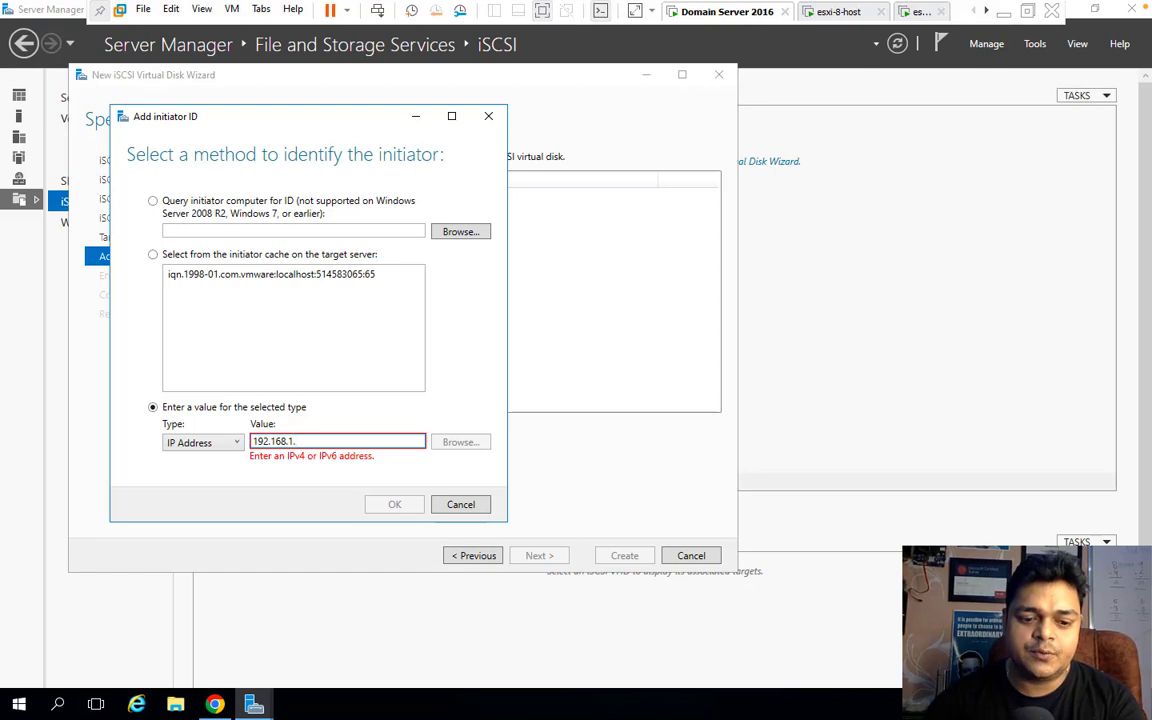
text(129)
click(404, 508)
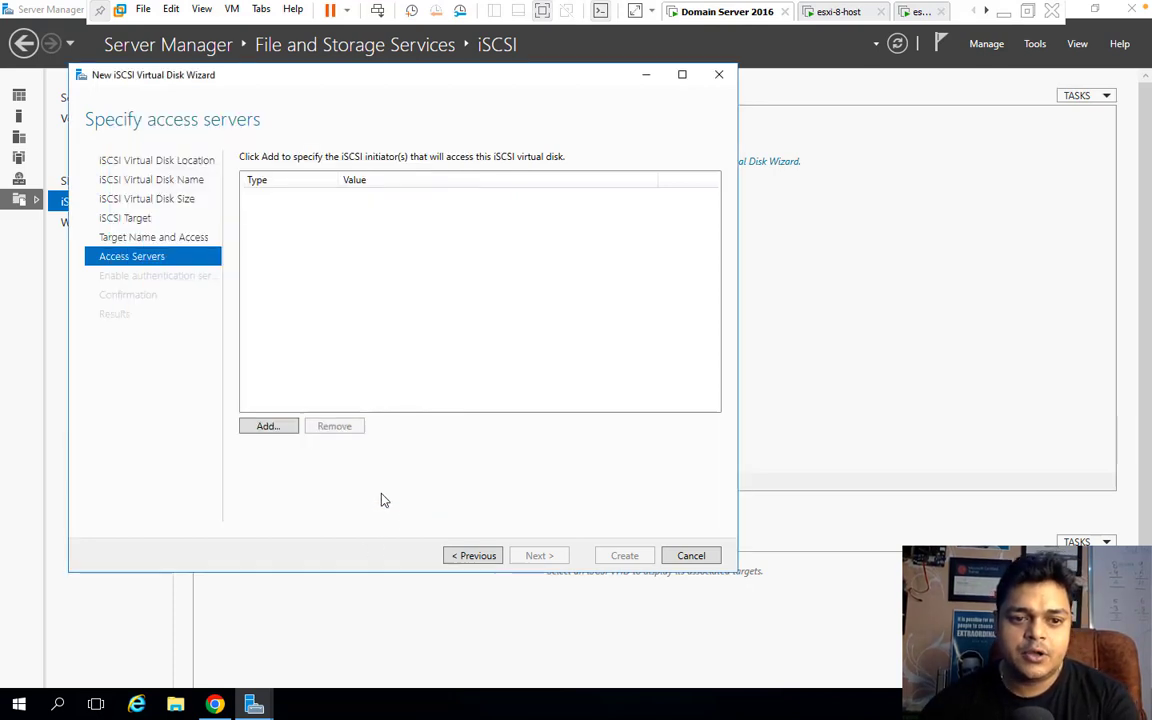
click(276, 426)
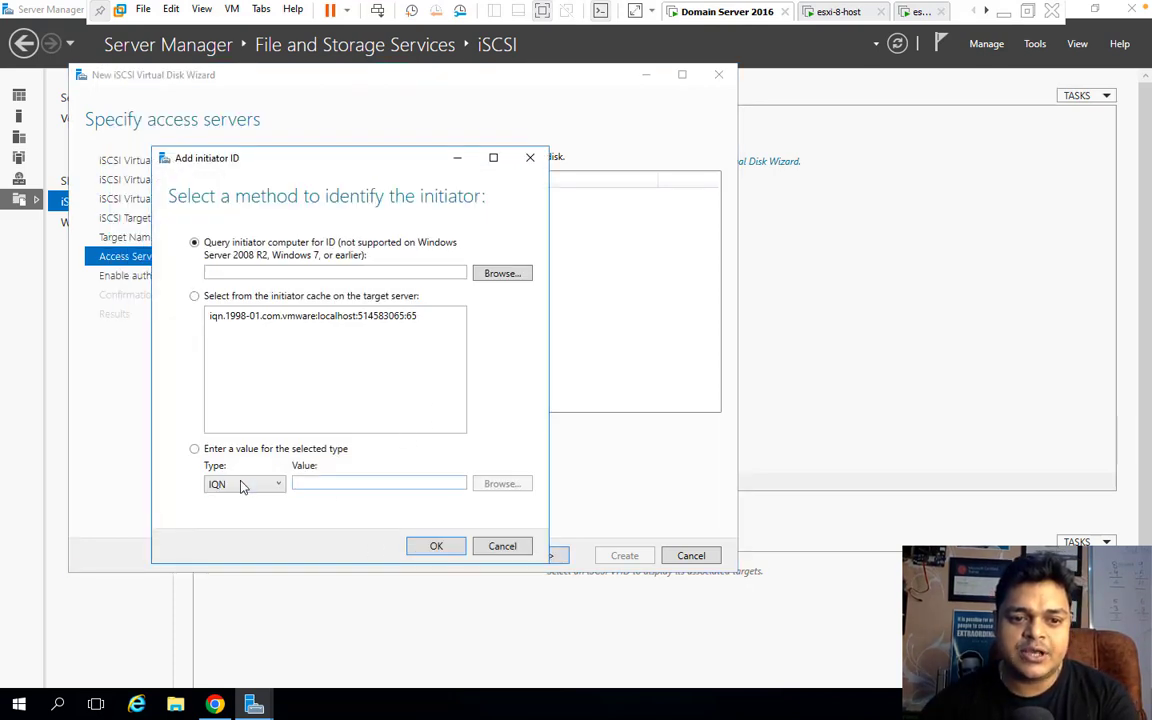
click(244, 485)
click(230, 532)
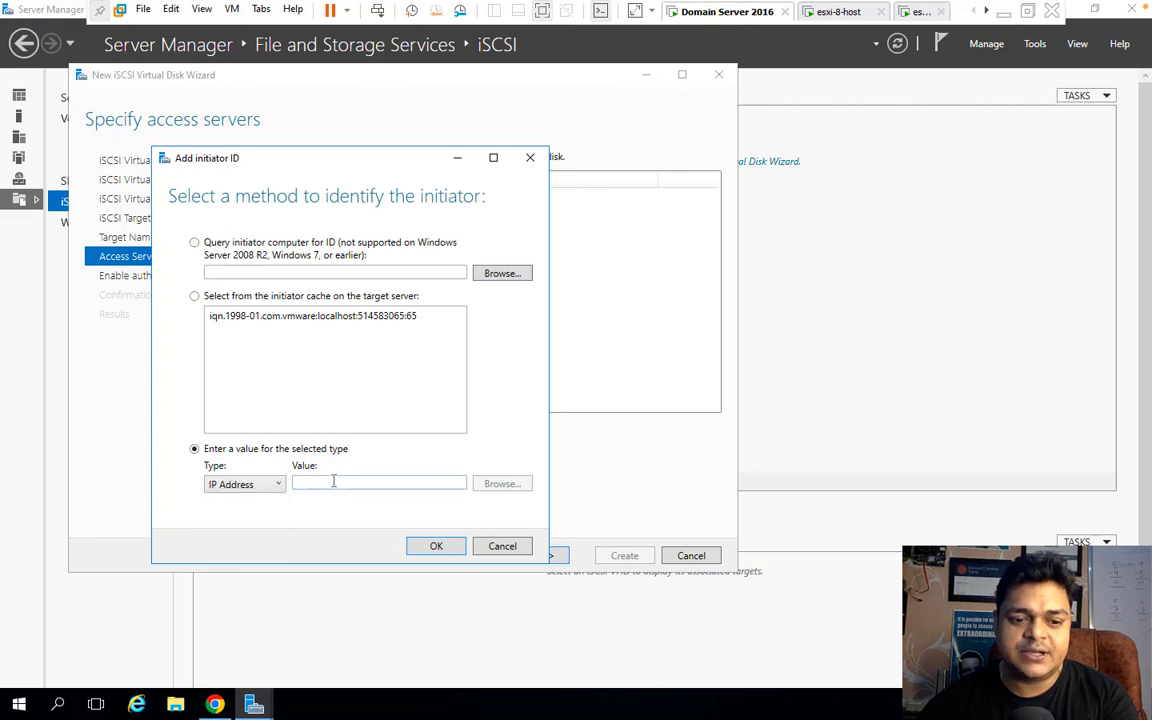
click(334, 481)
text(192.168.1.35)
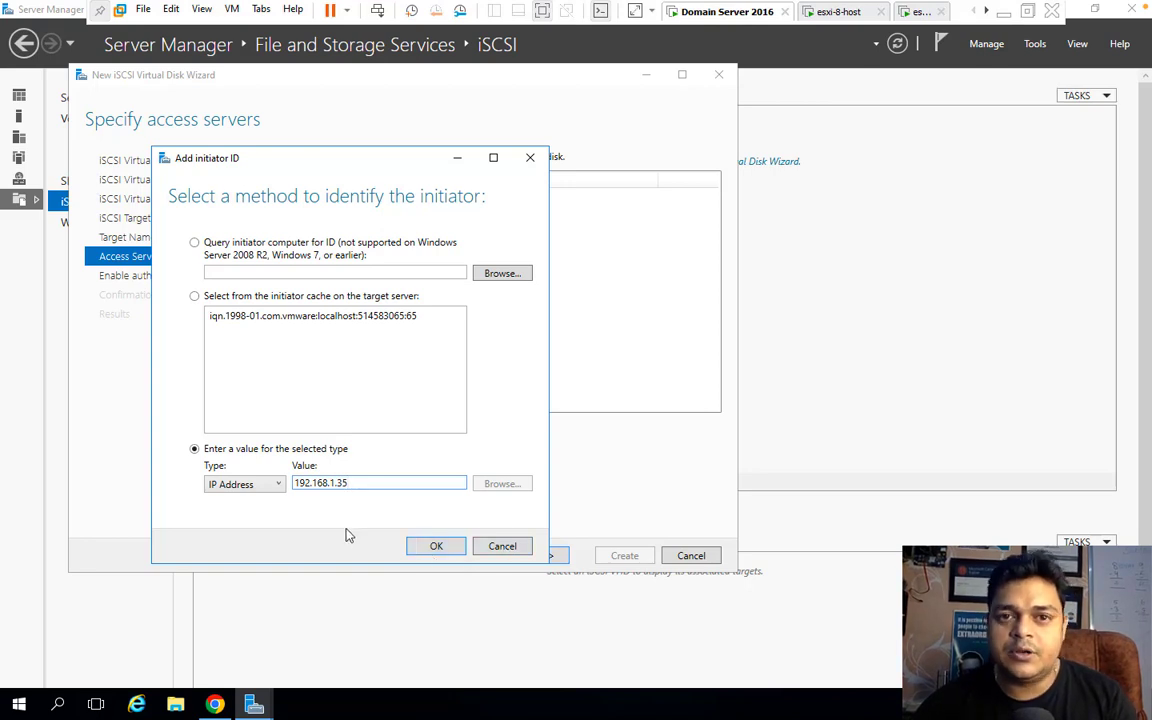
click(440, 548)
Create the disk and target without authentication, then refresh the iSCSI virtual disks list.
click(540, 556)
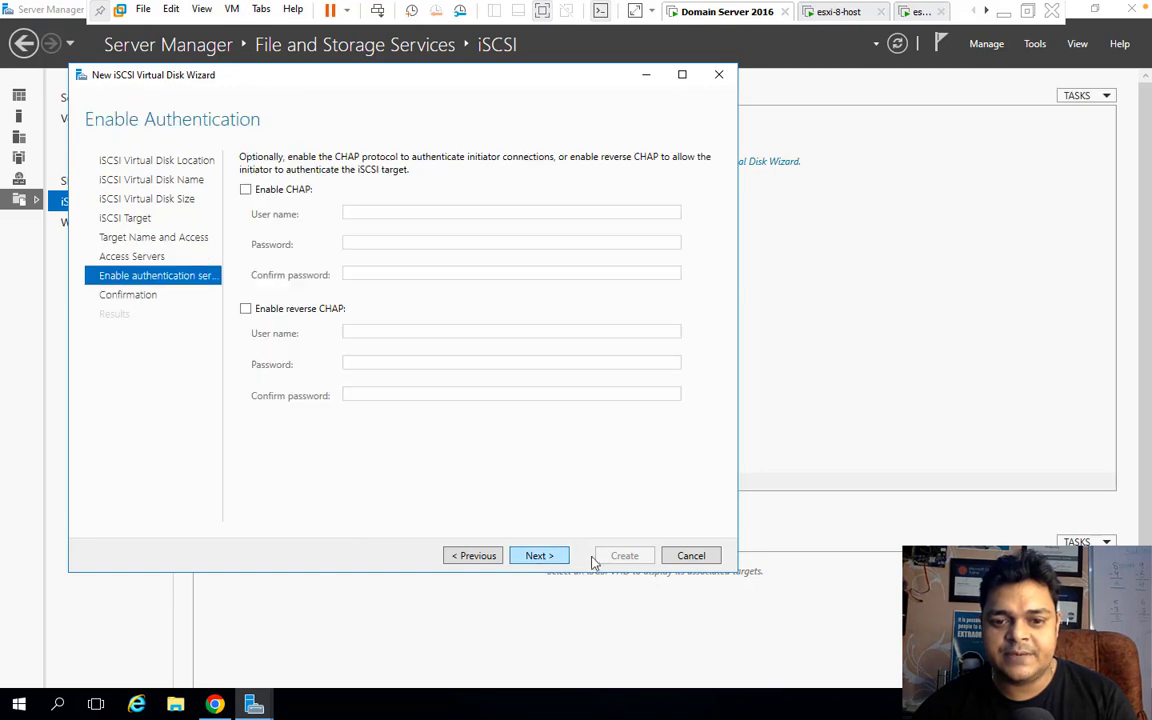
click(540, 556)
click(642, 562)
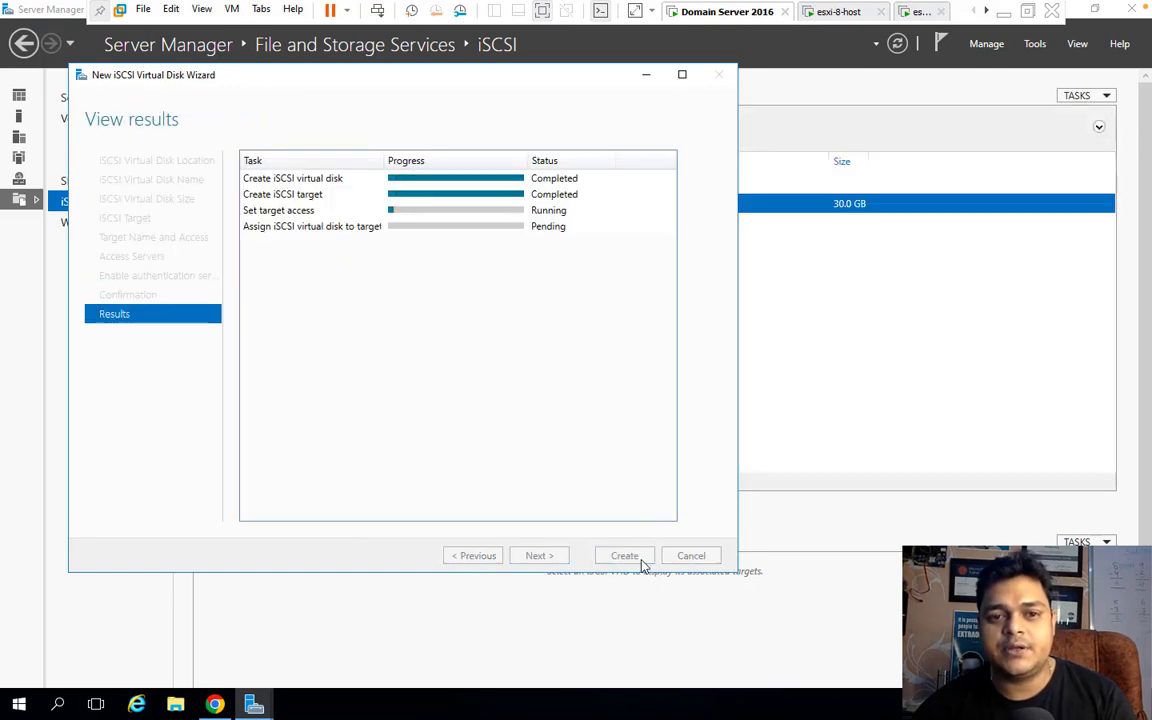
click(626, 556)
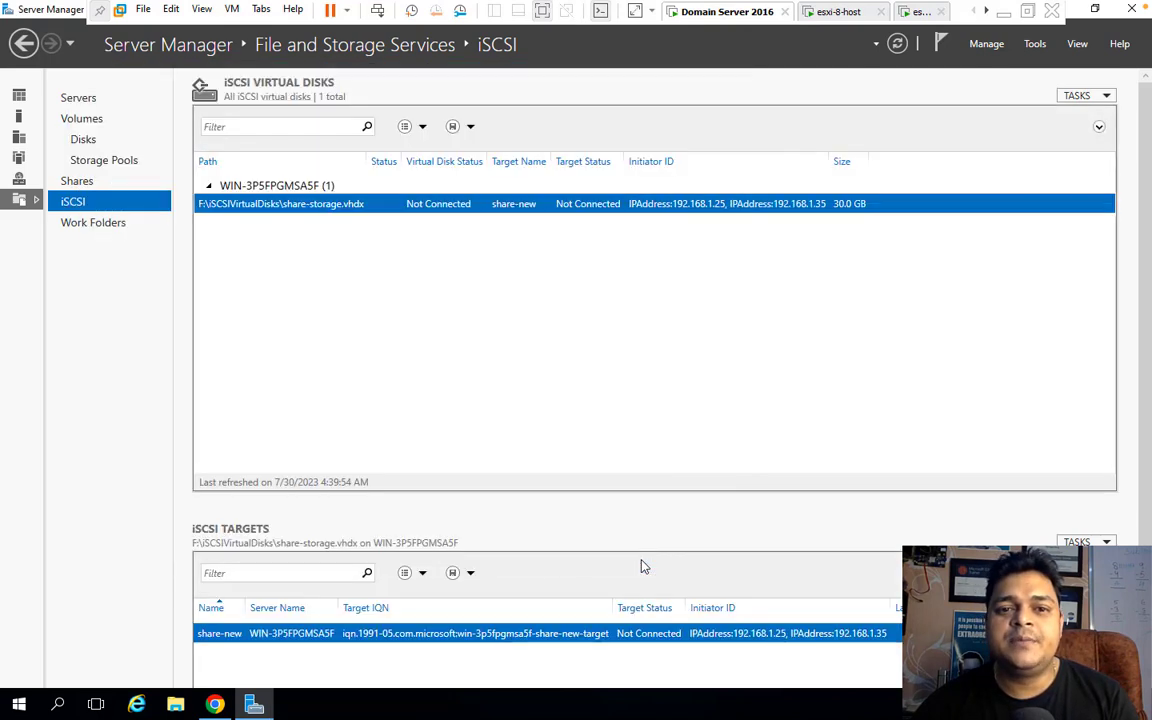
right_click(717, 348)
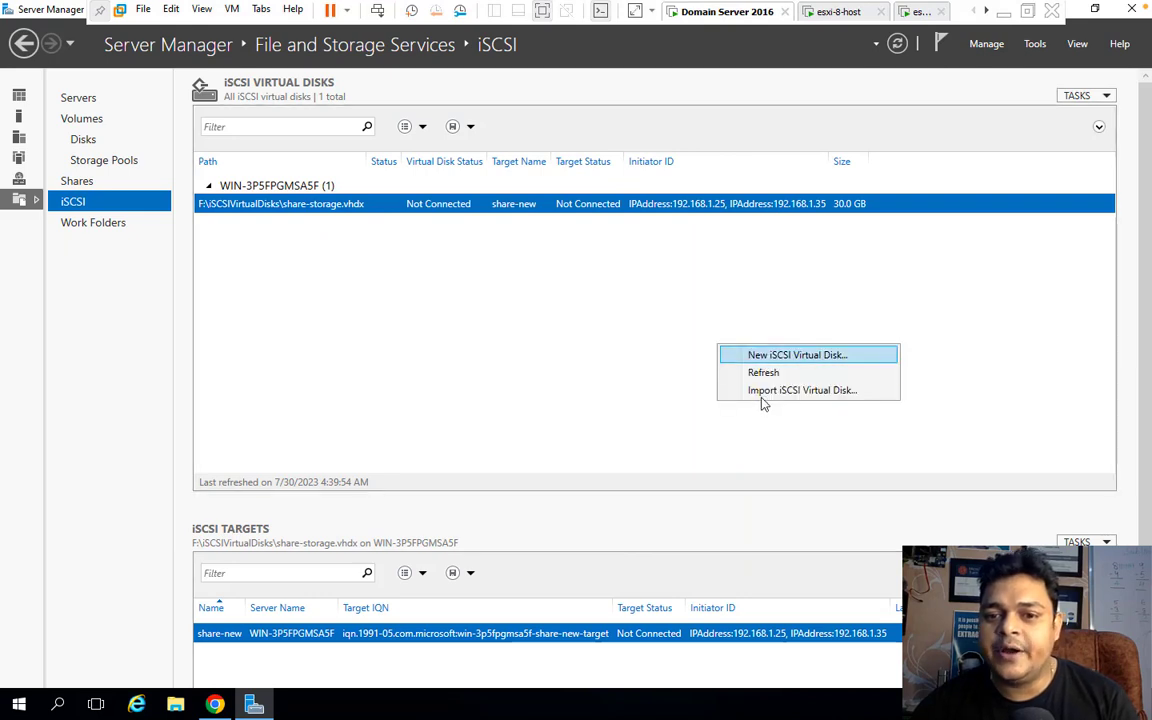
click(763, 384)
right_click(806, 412)
click(808, 407)
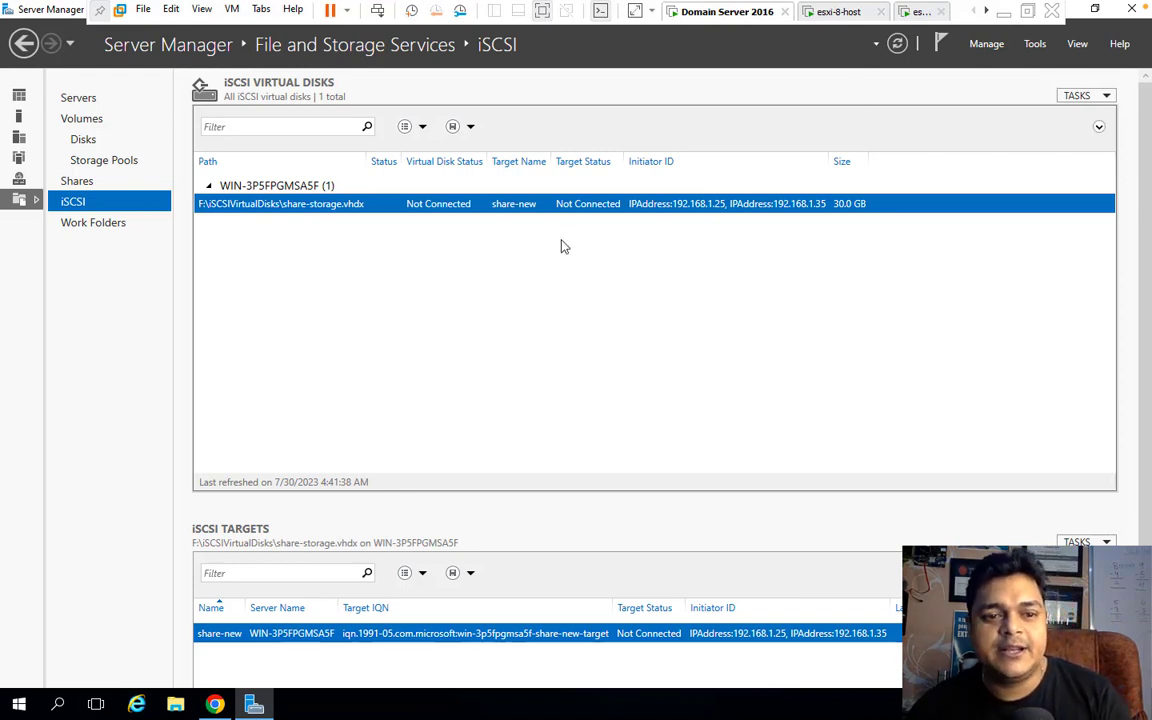
Ping 192.168.1.25 and 192.168.1.35 from a command prompt, then close it.
right_click(20, 707)
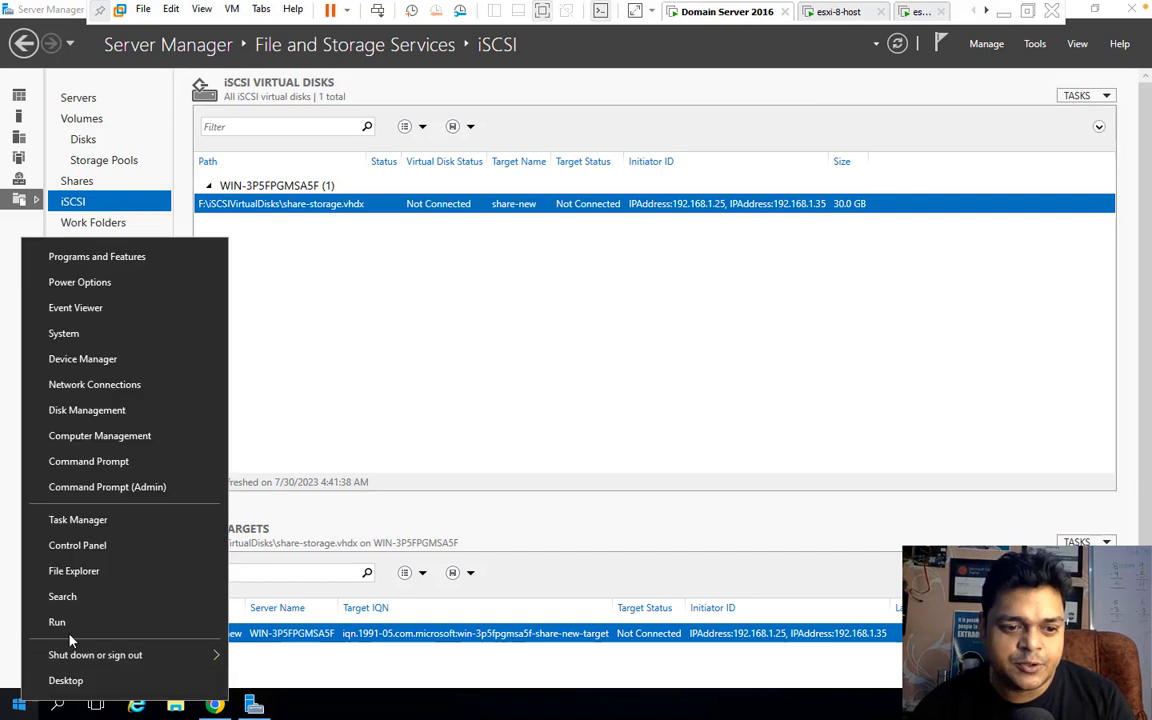
click(75, 621)
key(Return)
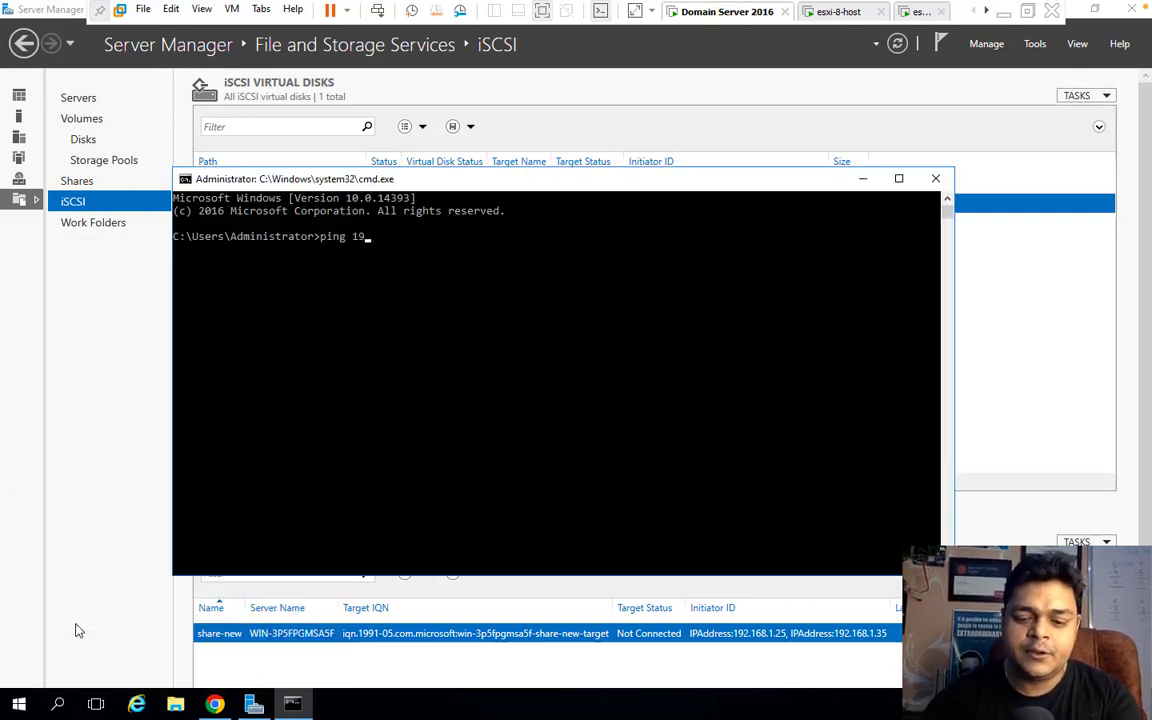
text(ping 192.168.1.)
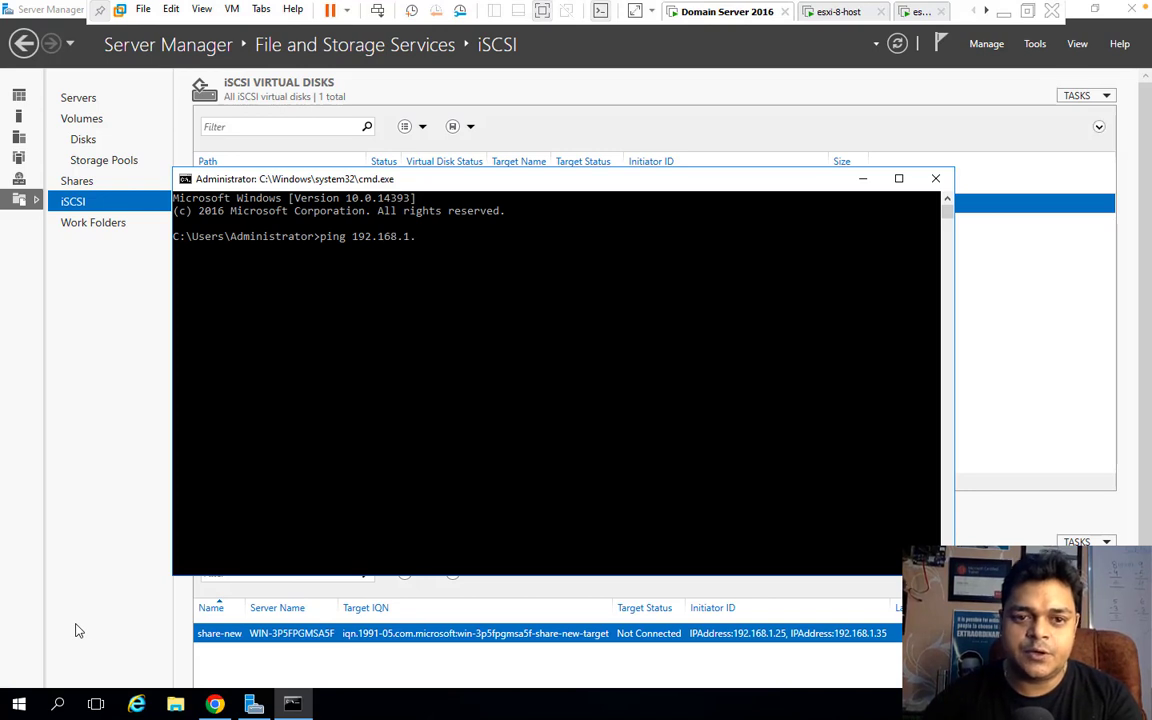
text(25)
key(Return)
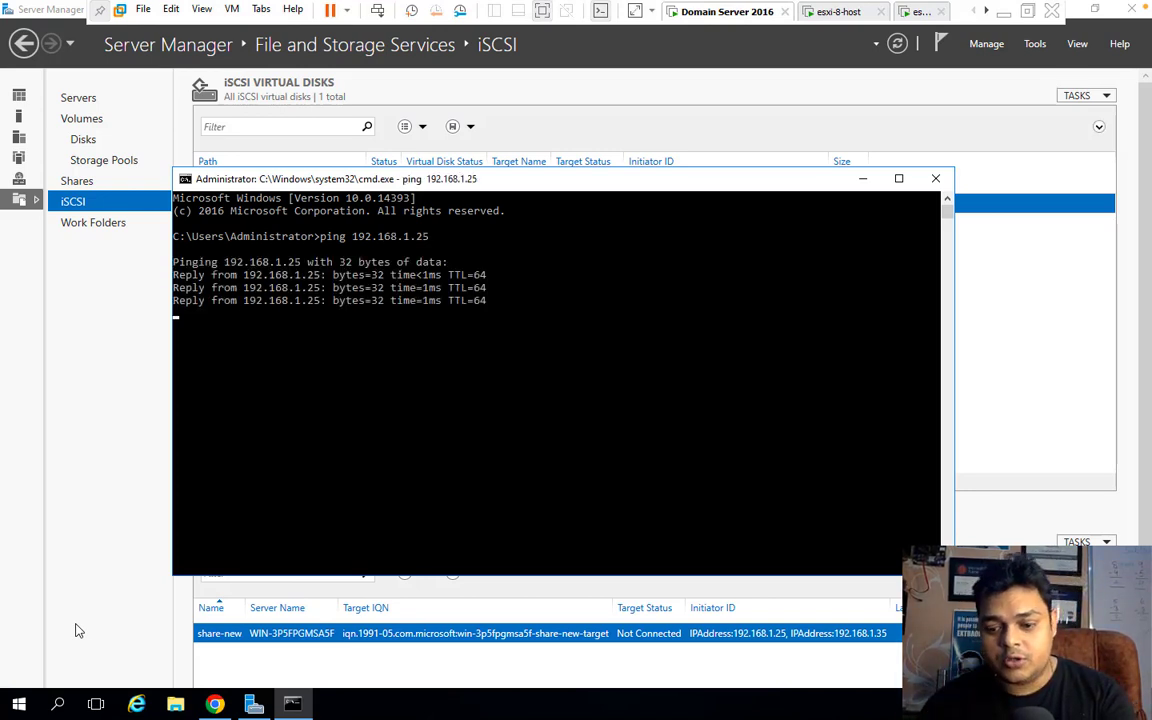
key(Up)
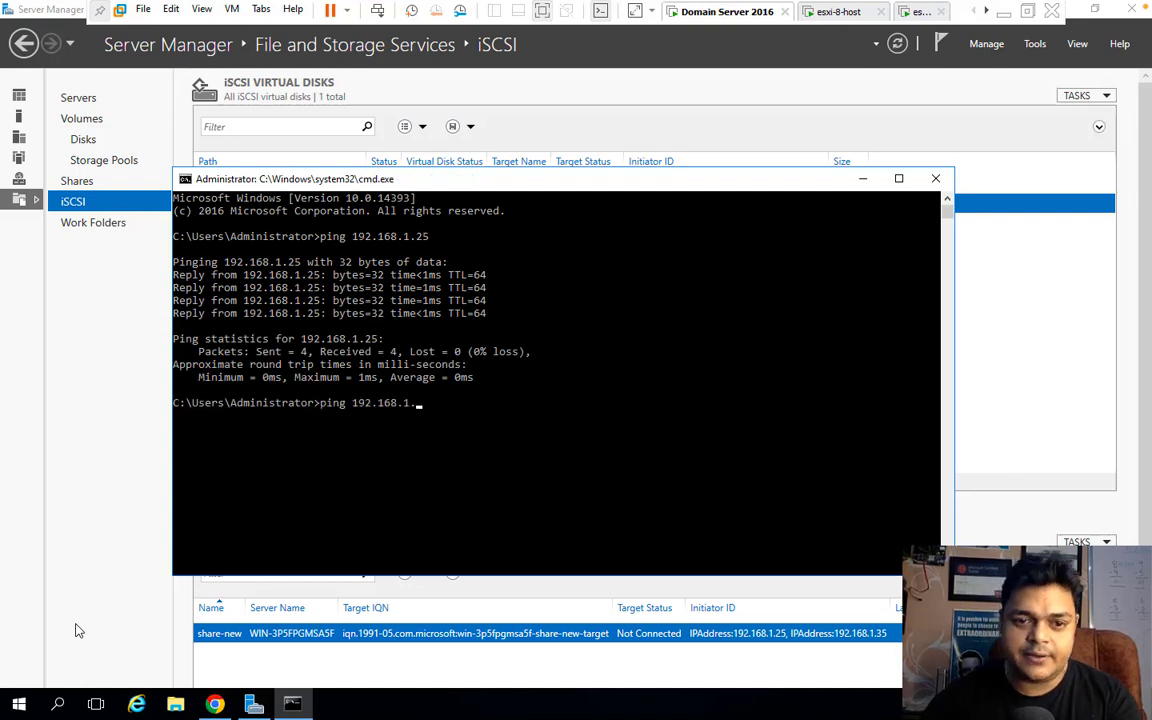
key(Return)
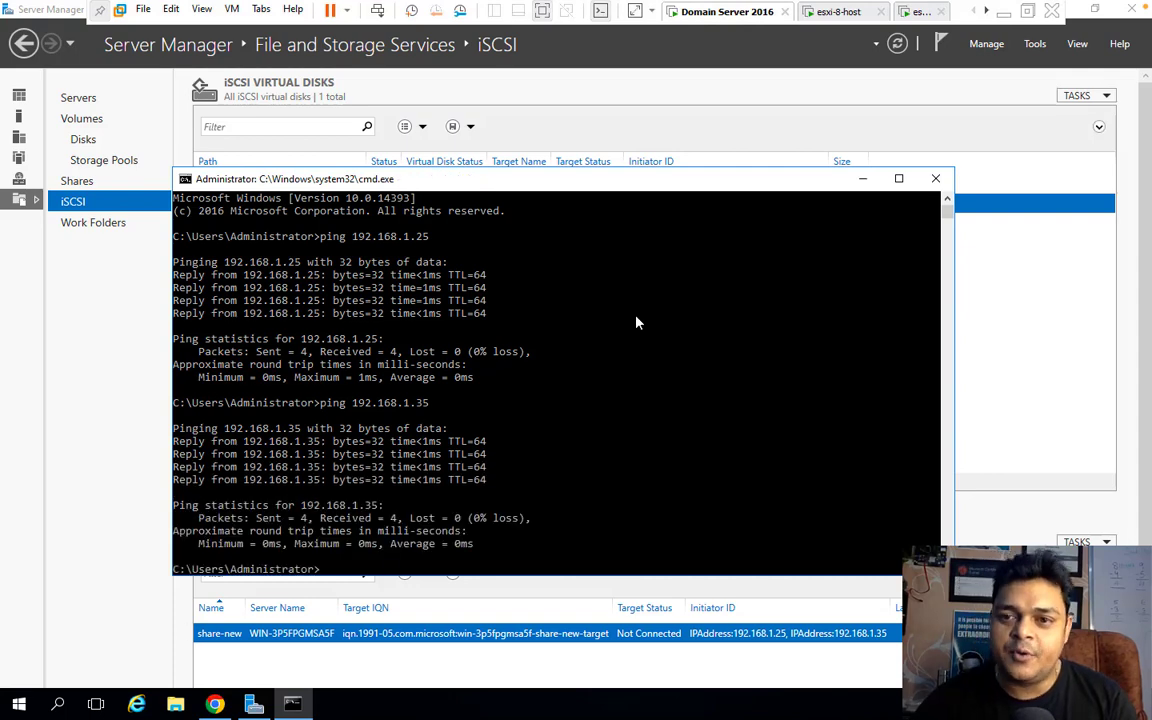
click(935, 179)
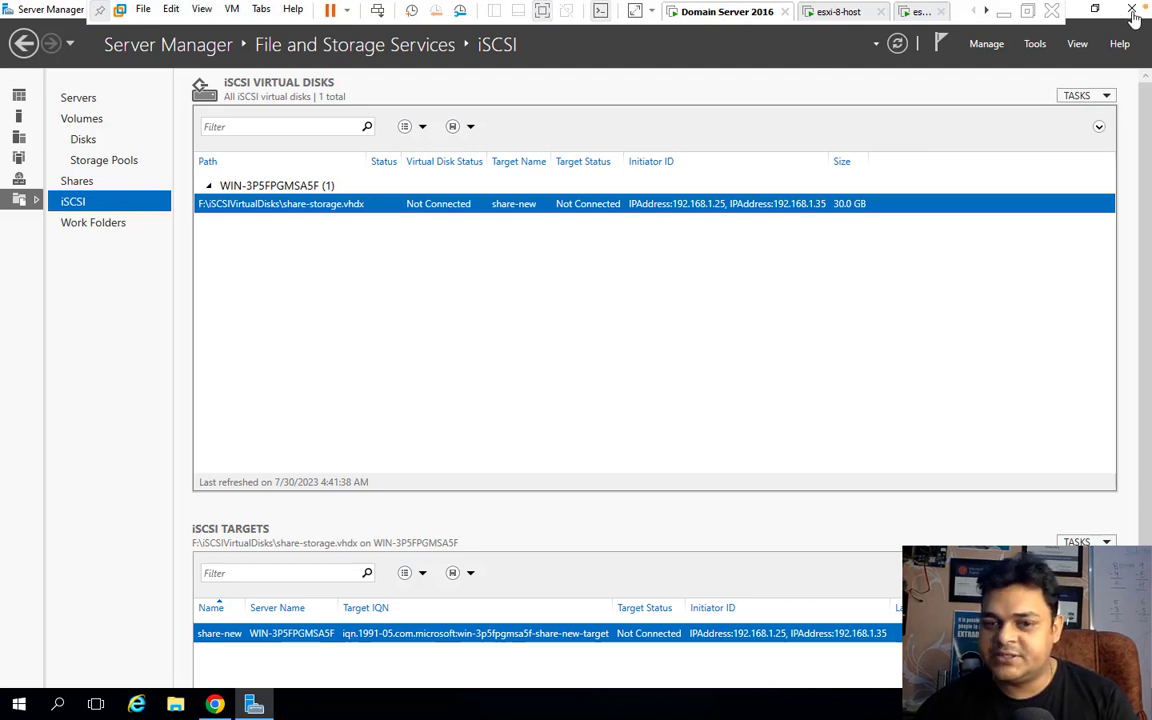
Bring back and maximize the vSphere browser, then view host 192.168.1.25's storage devices.
click(215, 705)
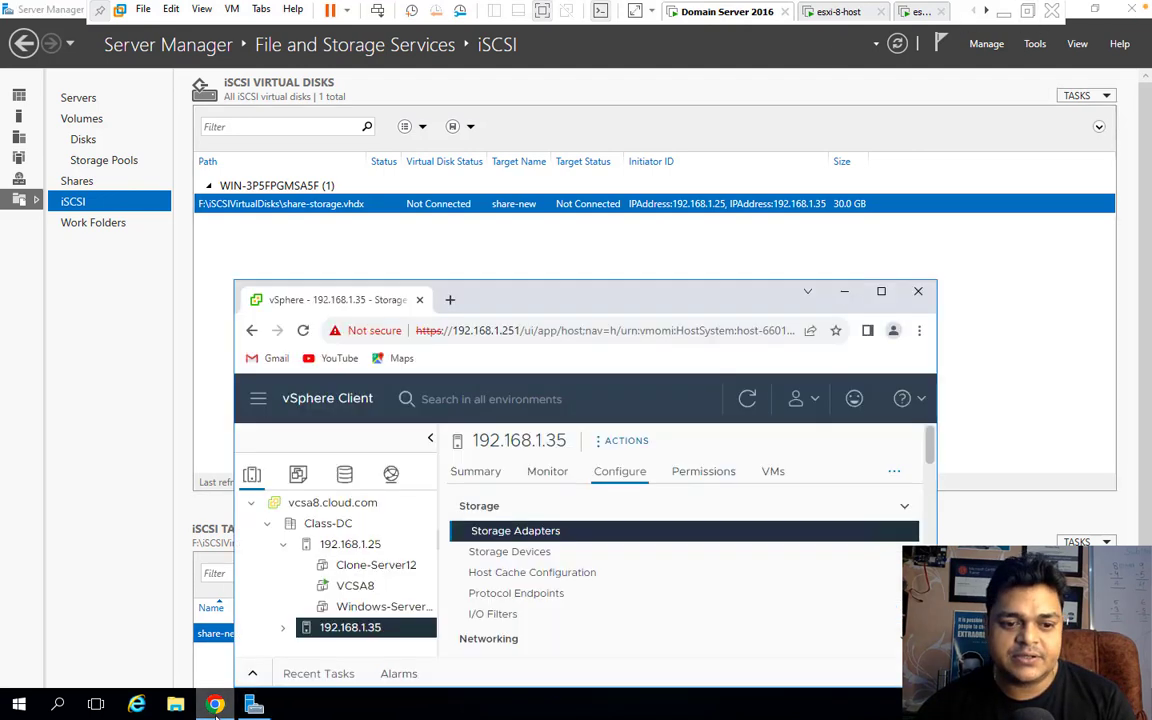
click(881, 293)
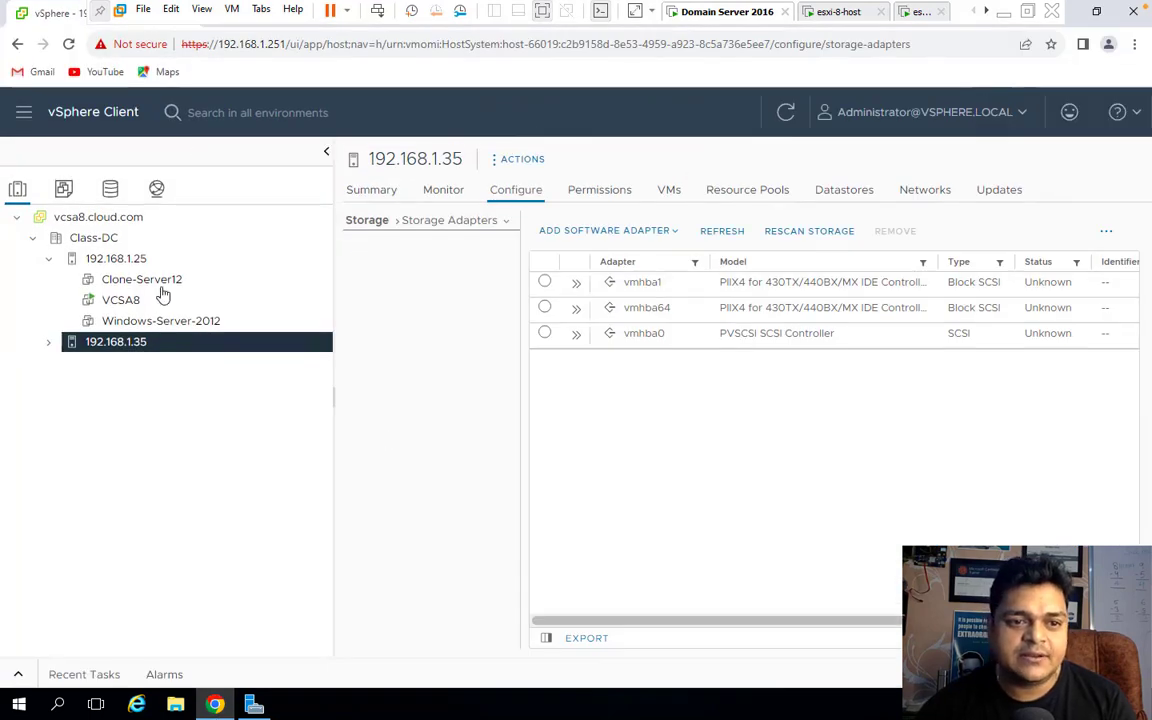
click(130, 260)
click(419, 272)
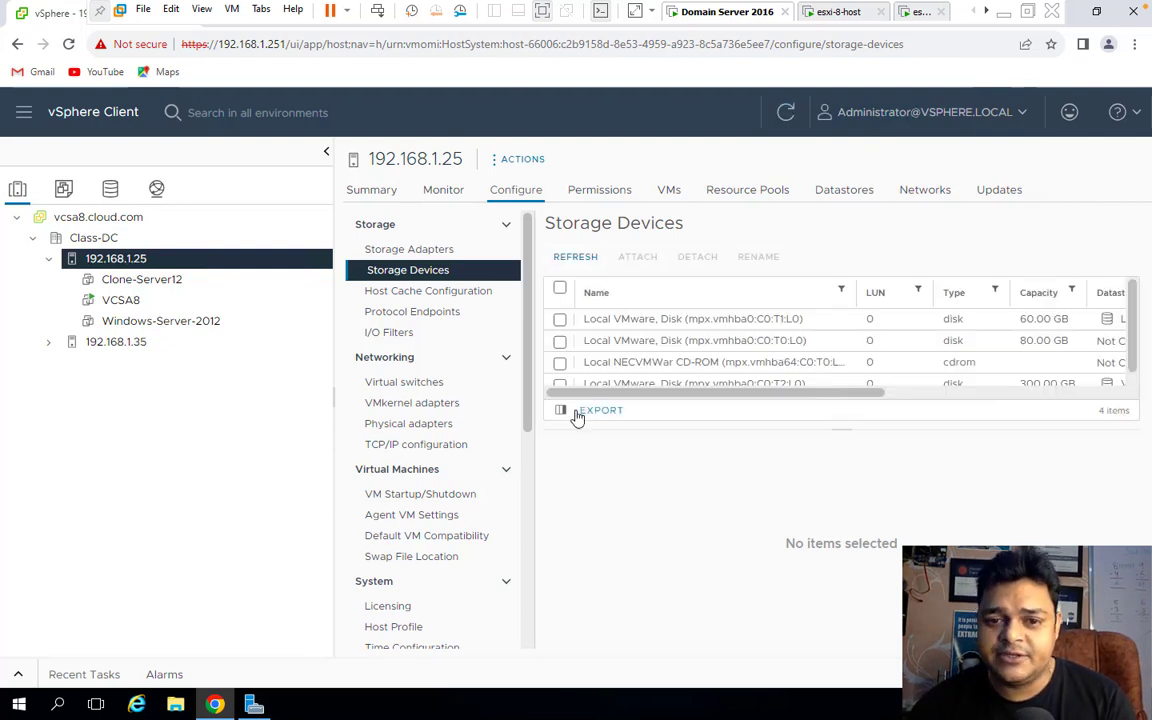
scroll(717, 376, down, 1)
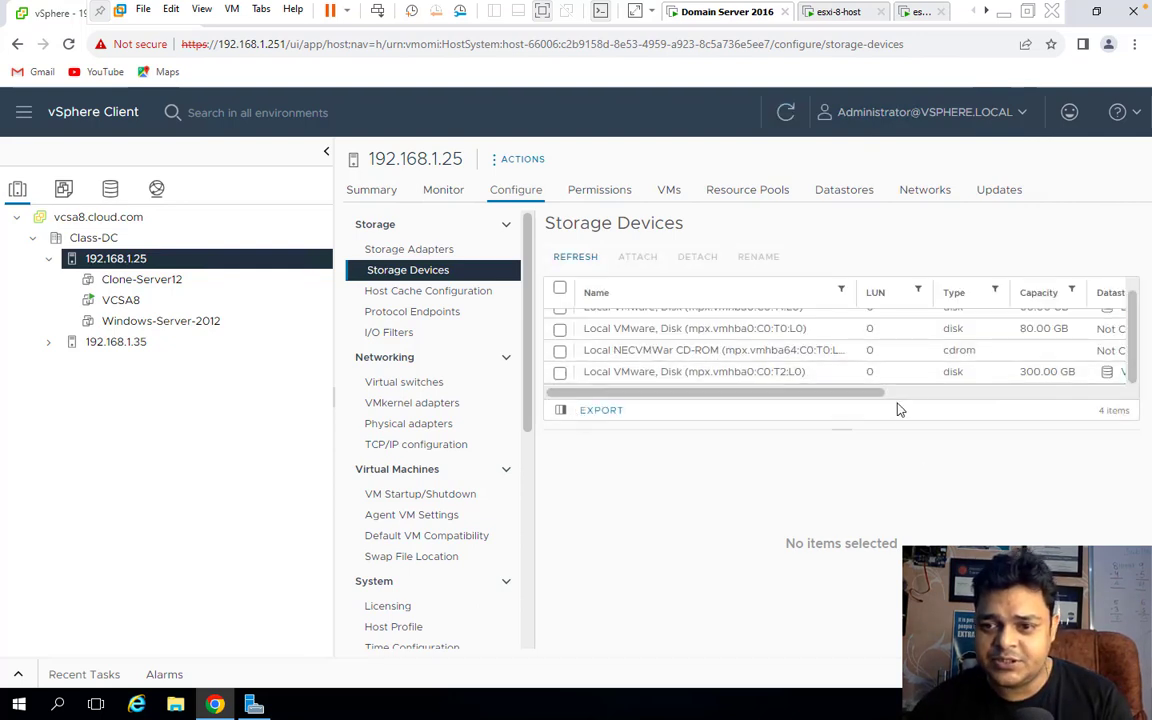
scroll(855, 371, up, 1)
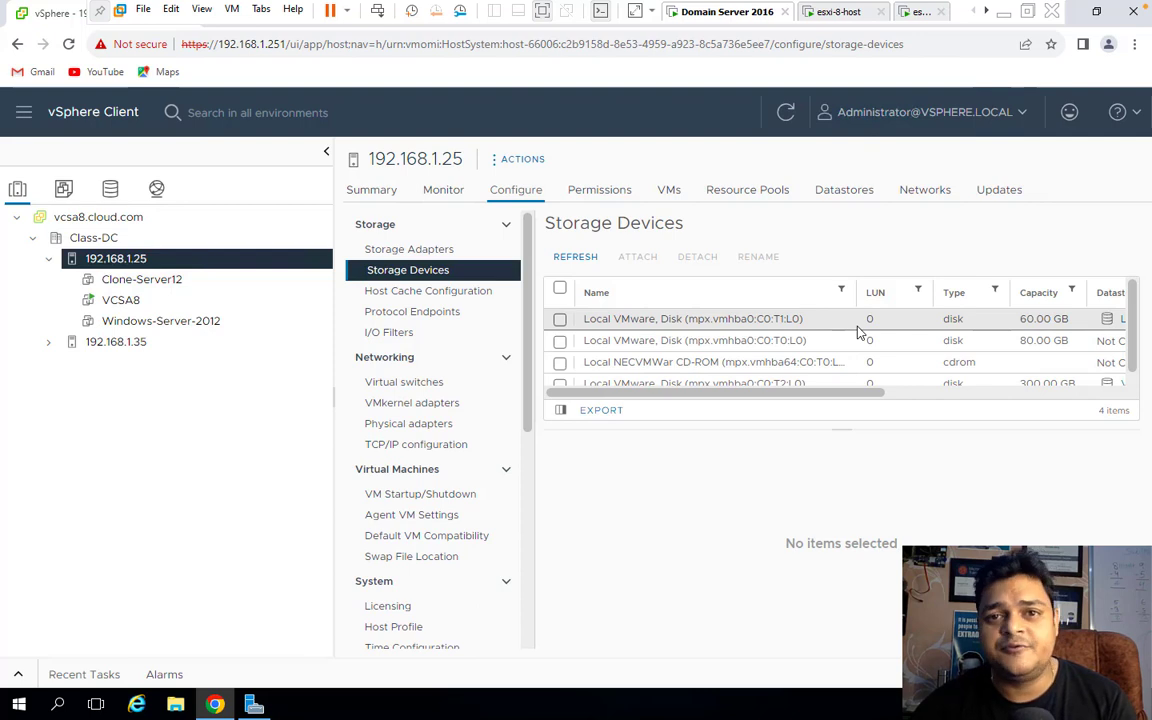
Compare host 192.168.1.35's storage devices, then open Storage Adapters on 192.168.1.25.
click(132, 342)
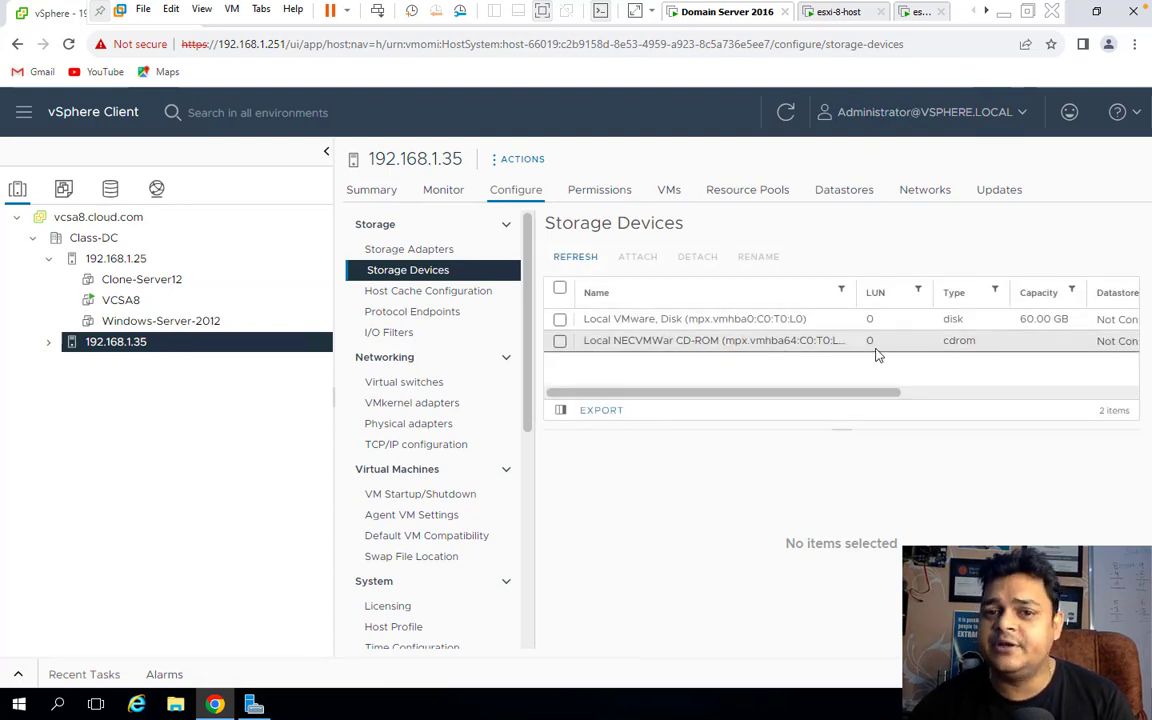
click(560, 341)
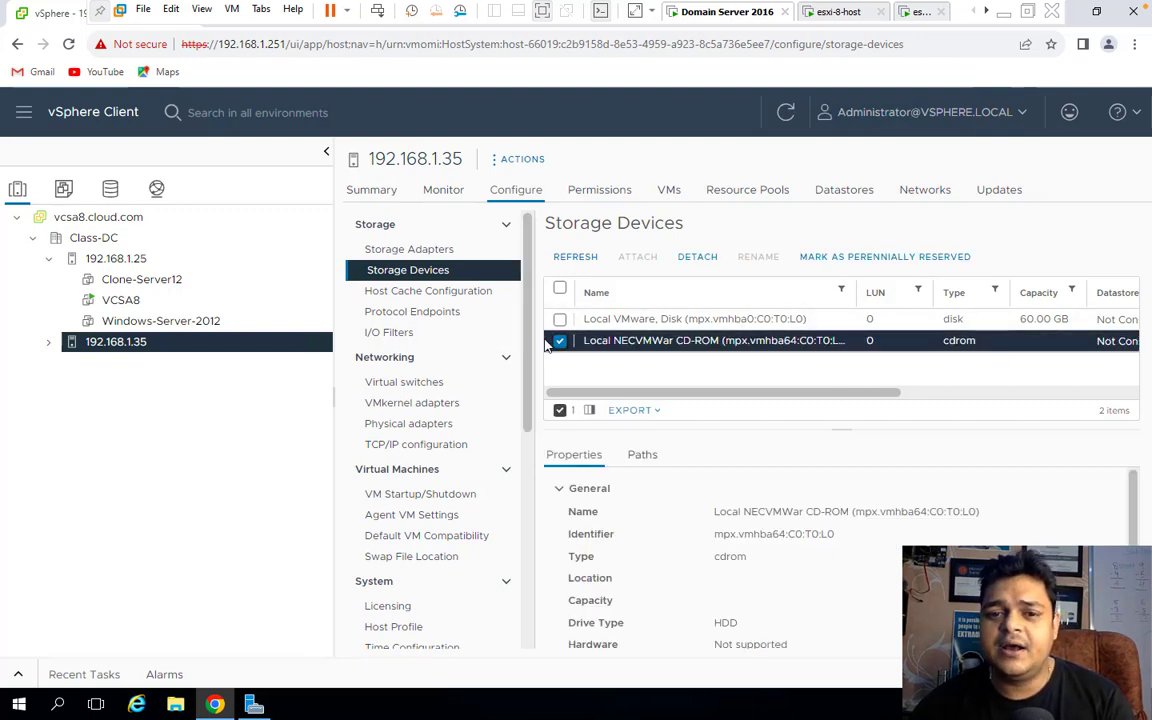
click(560, 341)
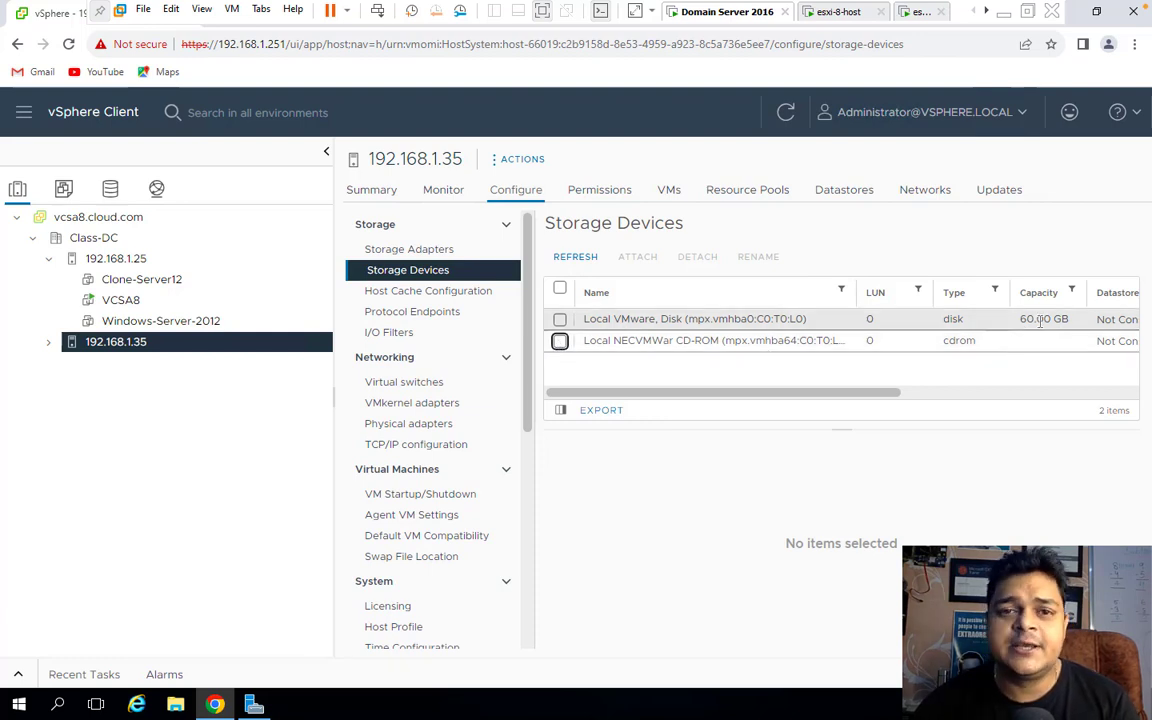
click(130, 258)
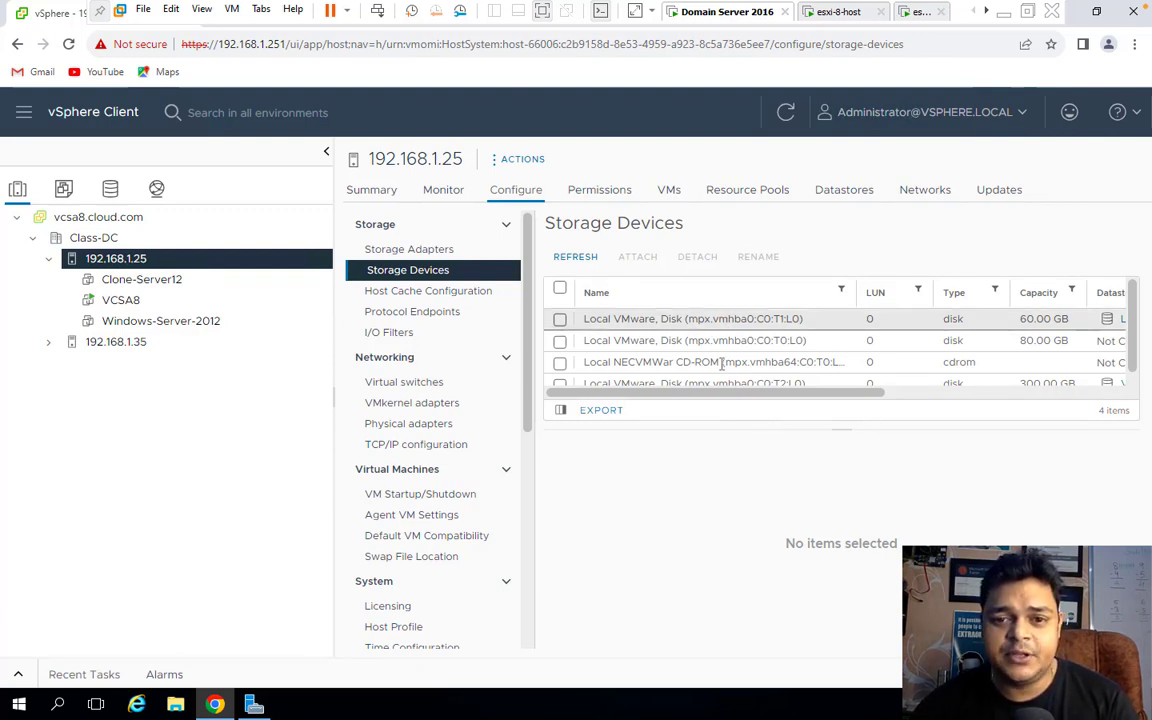
scroll(721, 365, down, 1)
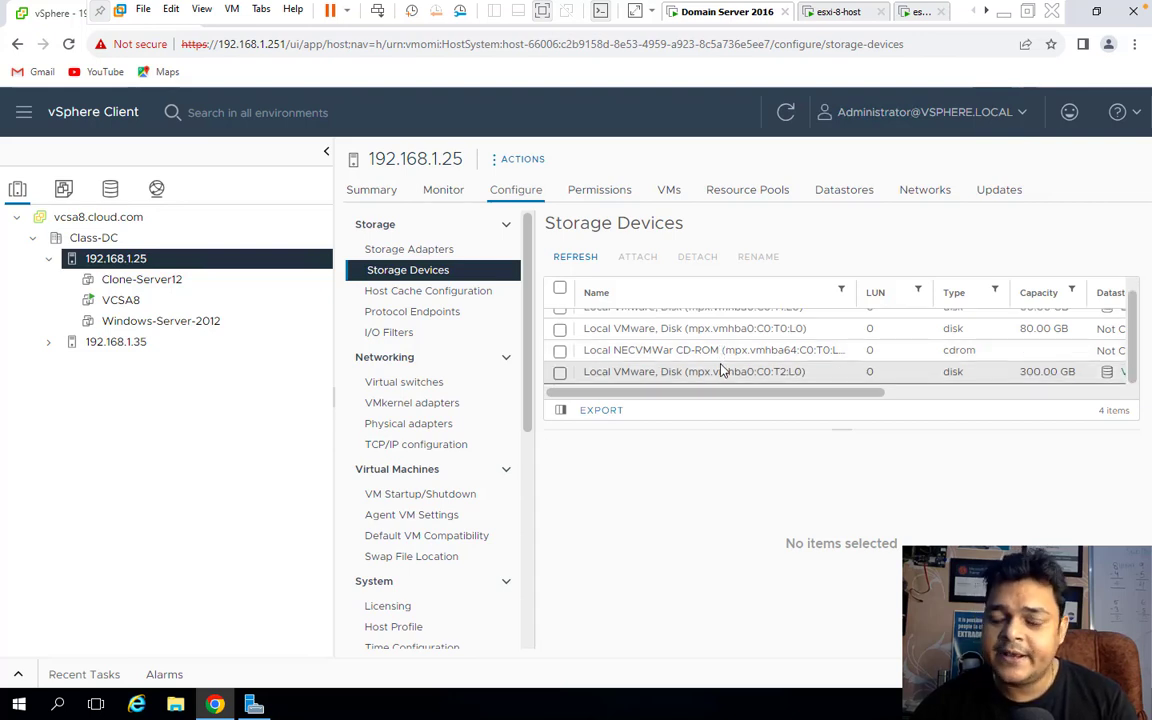
click(428, 254)
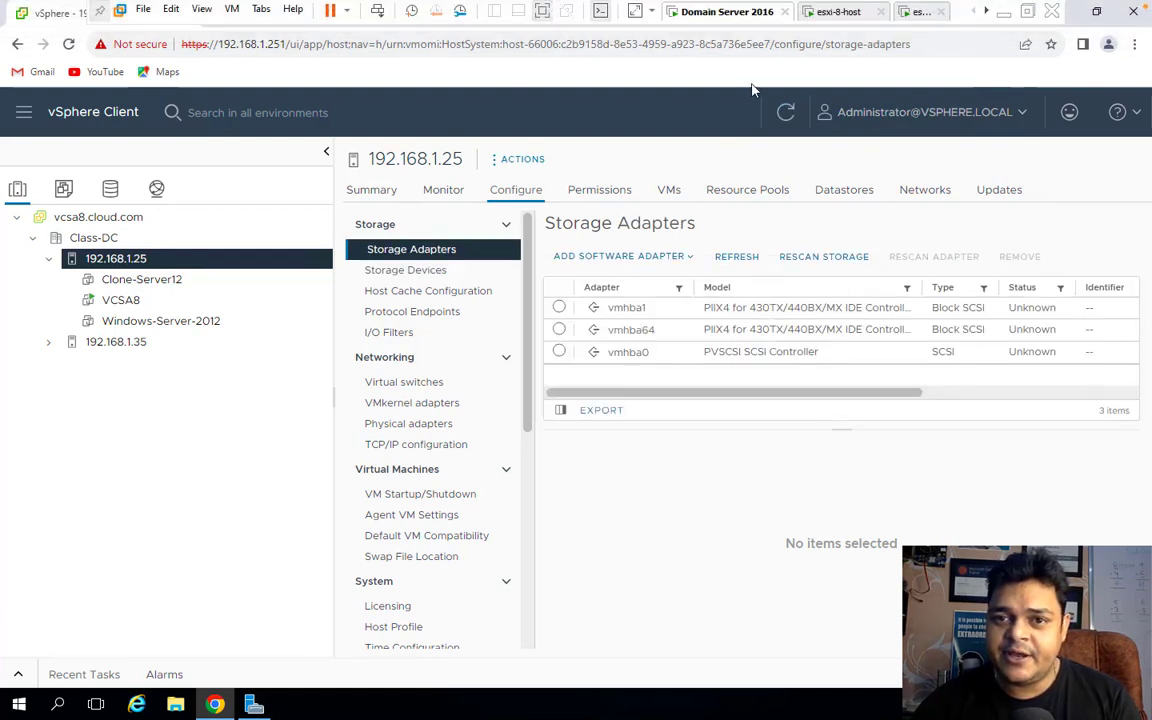
Run ipconfig in a command prompt to read IPv4 address 192.168.1.100, then close it.
right_click(17, 710)
click(60, 623)
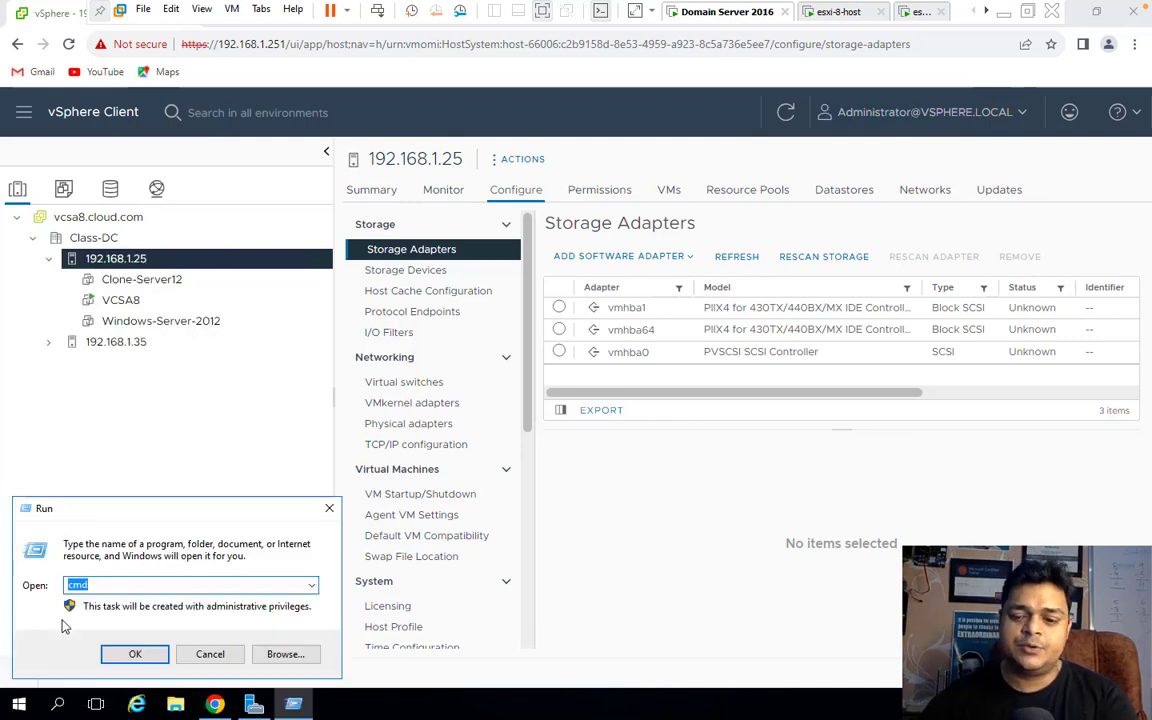
key(Return)
text(ipconf)
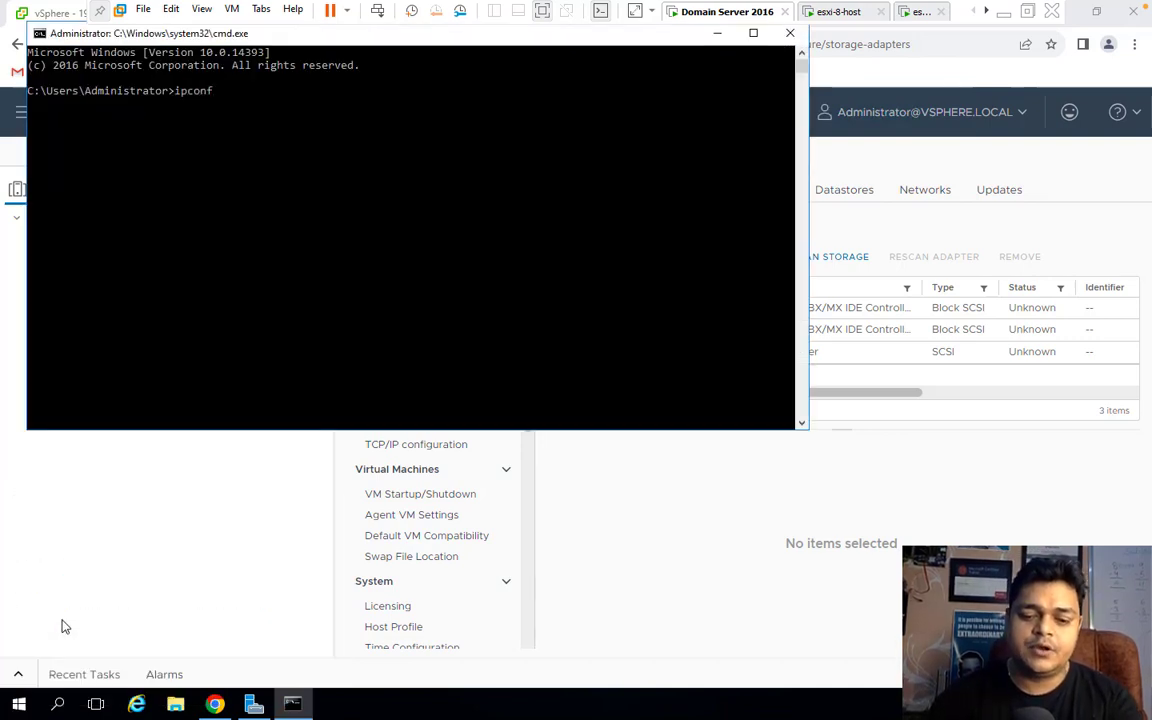
text(ig)
key(Return)
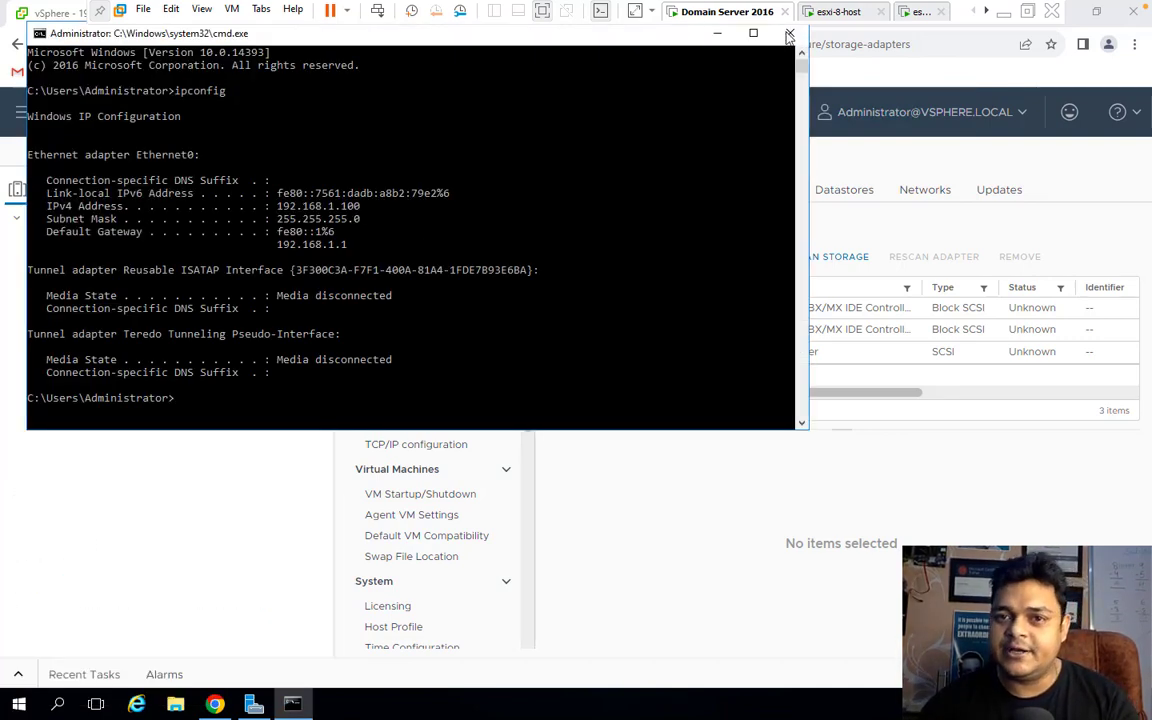
click(789, 35)
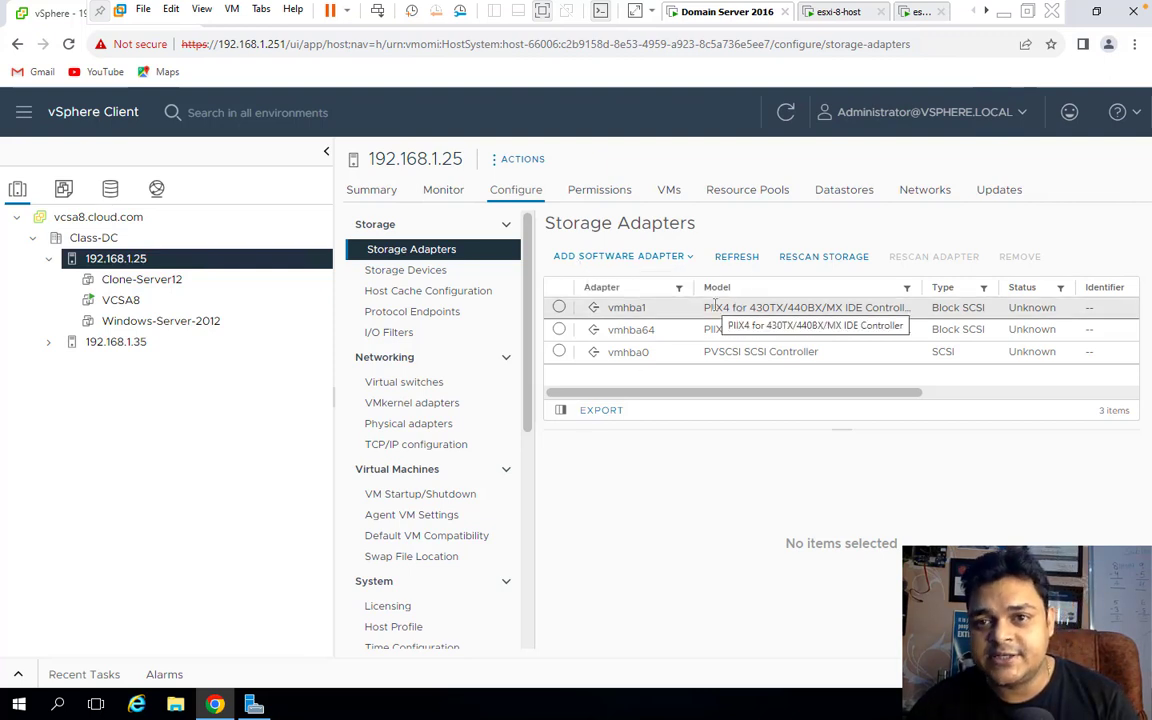
Refresh the adapters and add a software iSCSI adapter, vmhba65, to host 192.168.1.25.
click(368, 241)
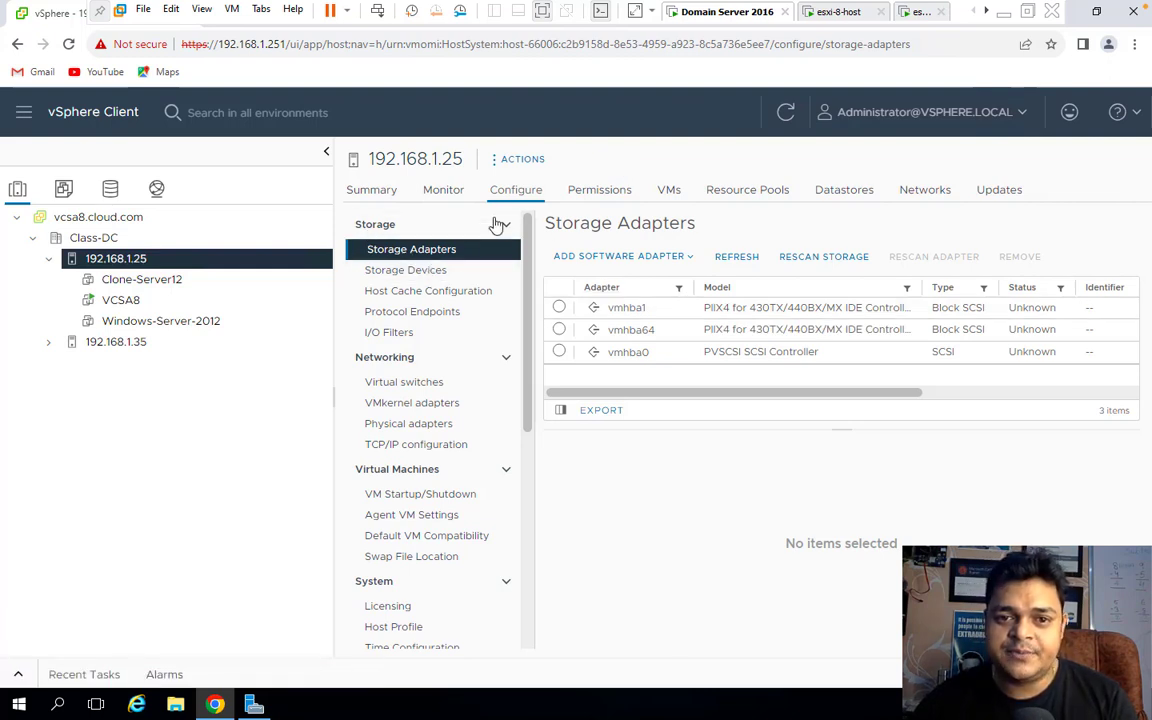
click(640, 258)
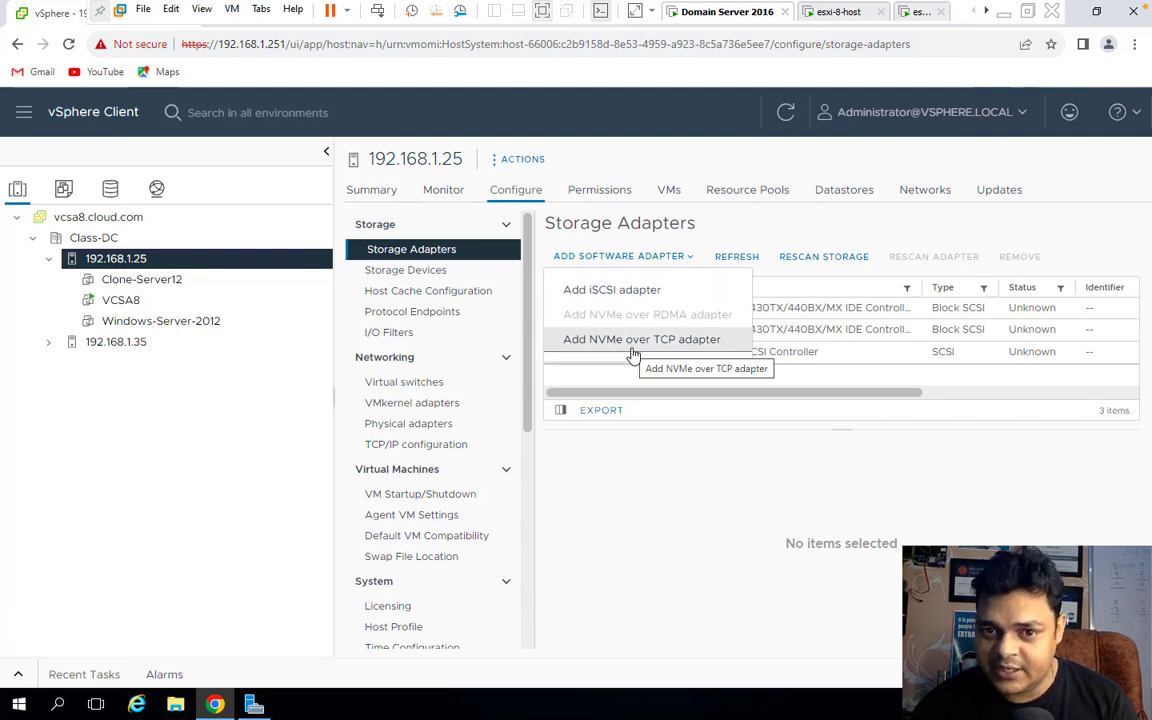
click(612, 290)
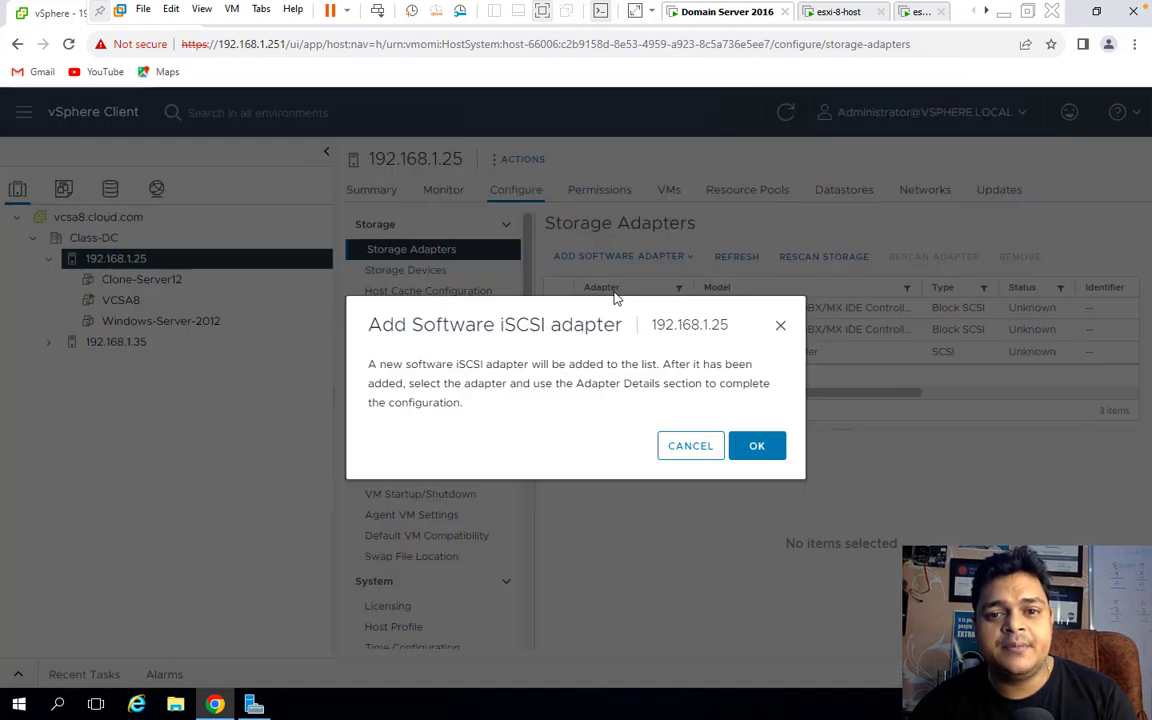
click(756, 447)
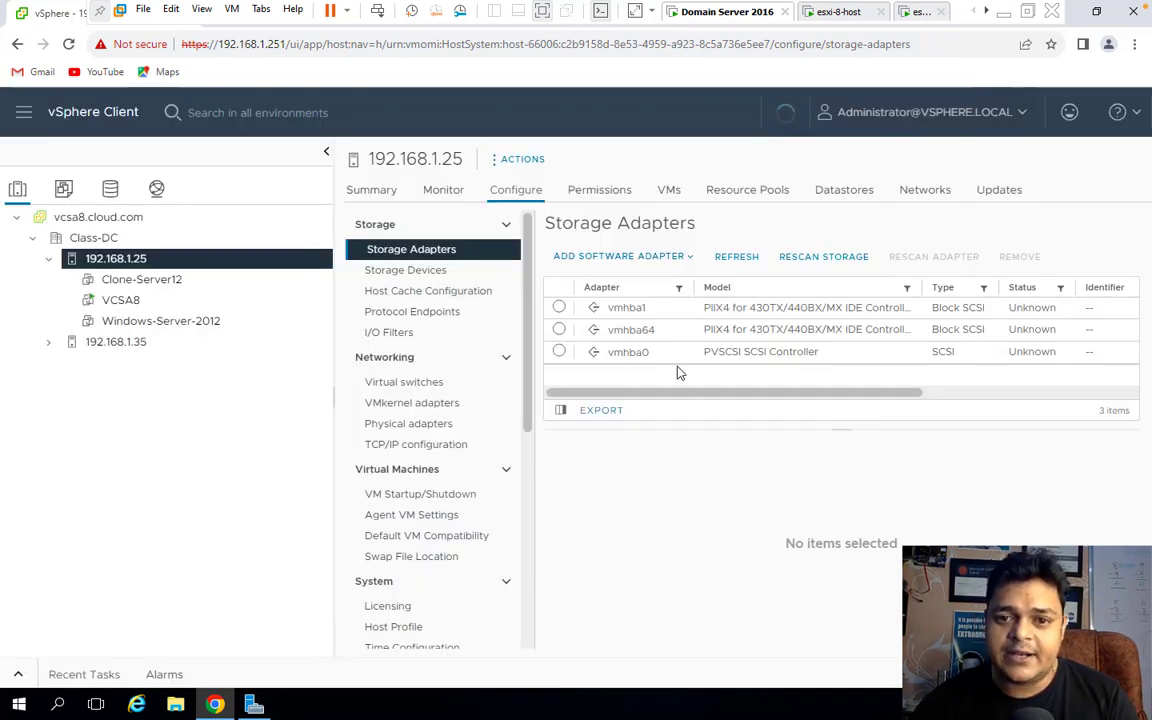
click(640, 257)
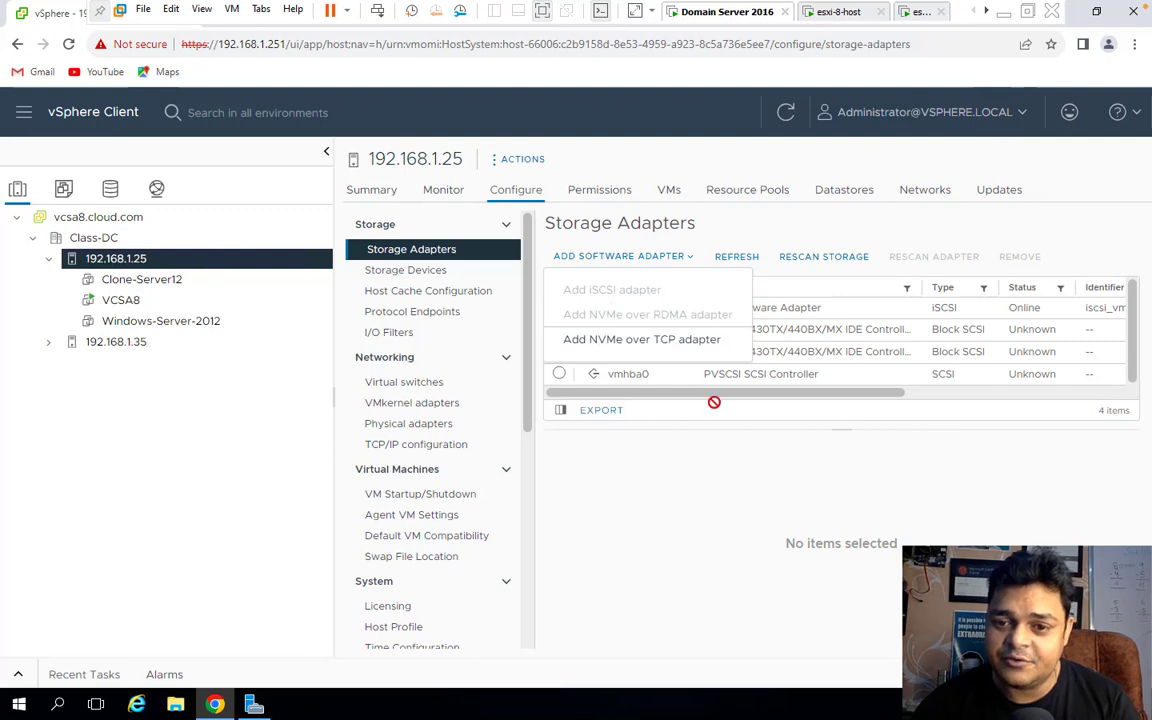
click(748, 478)
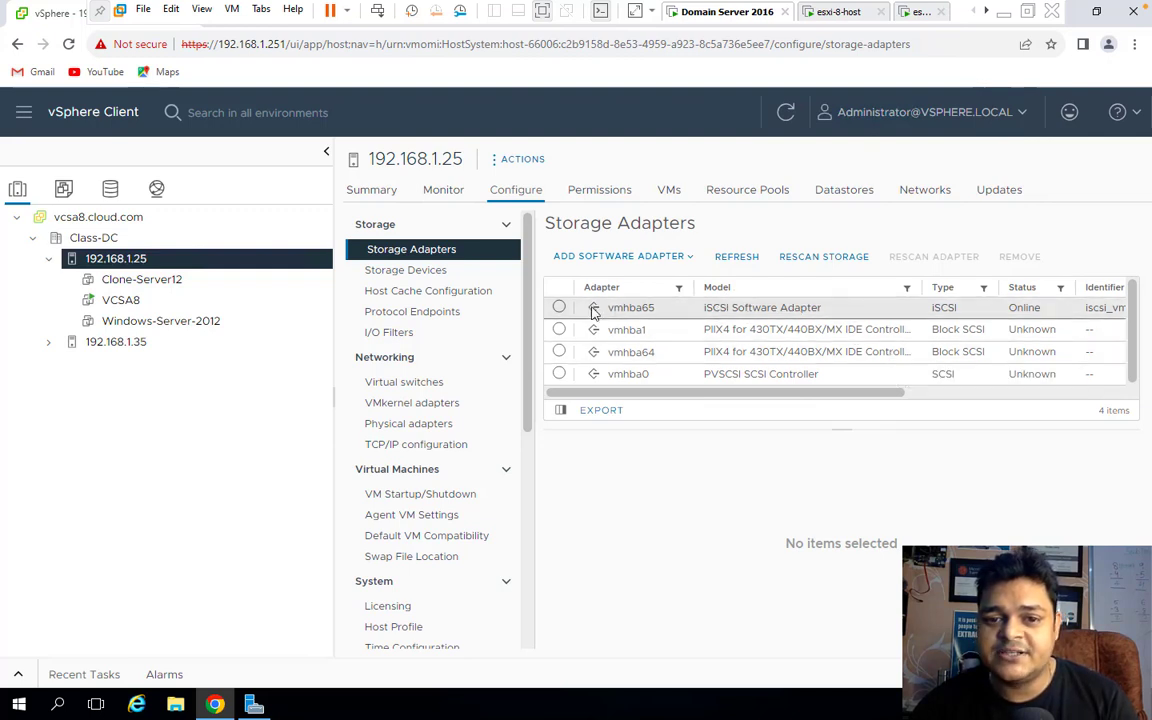
click(559, 308)
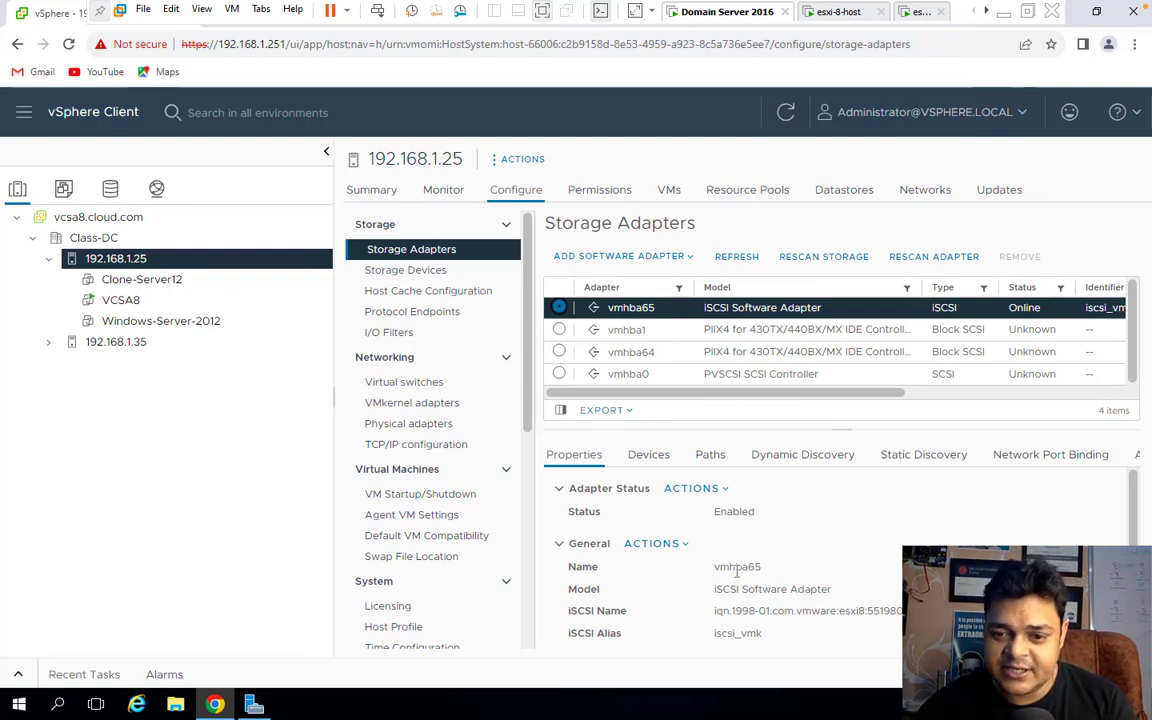
scroll(737, 570, down, 2)
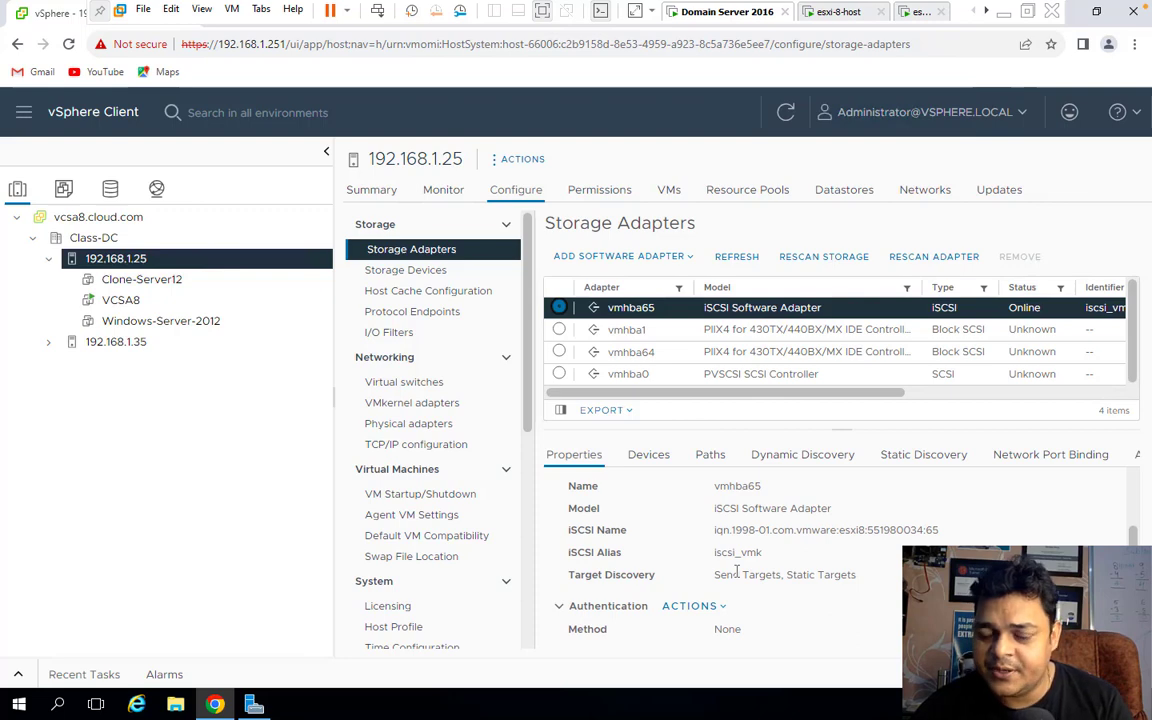
scroll(737, 570, up, 2)
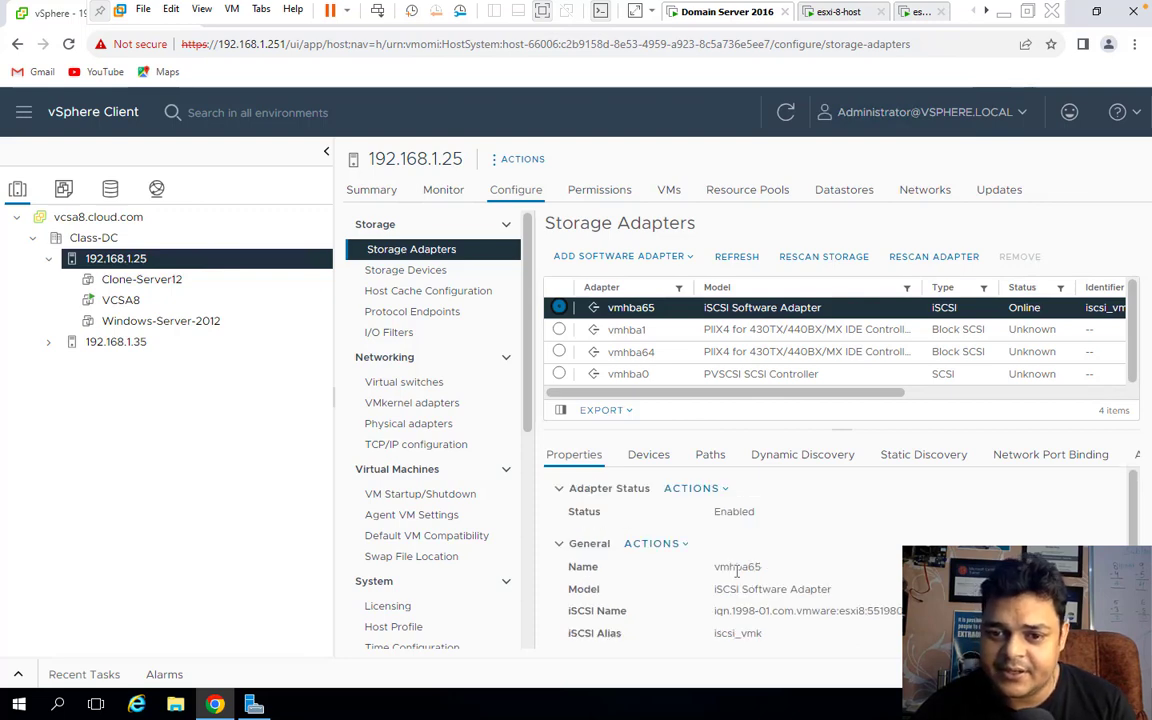
click(712, 490)
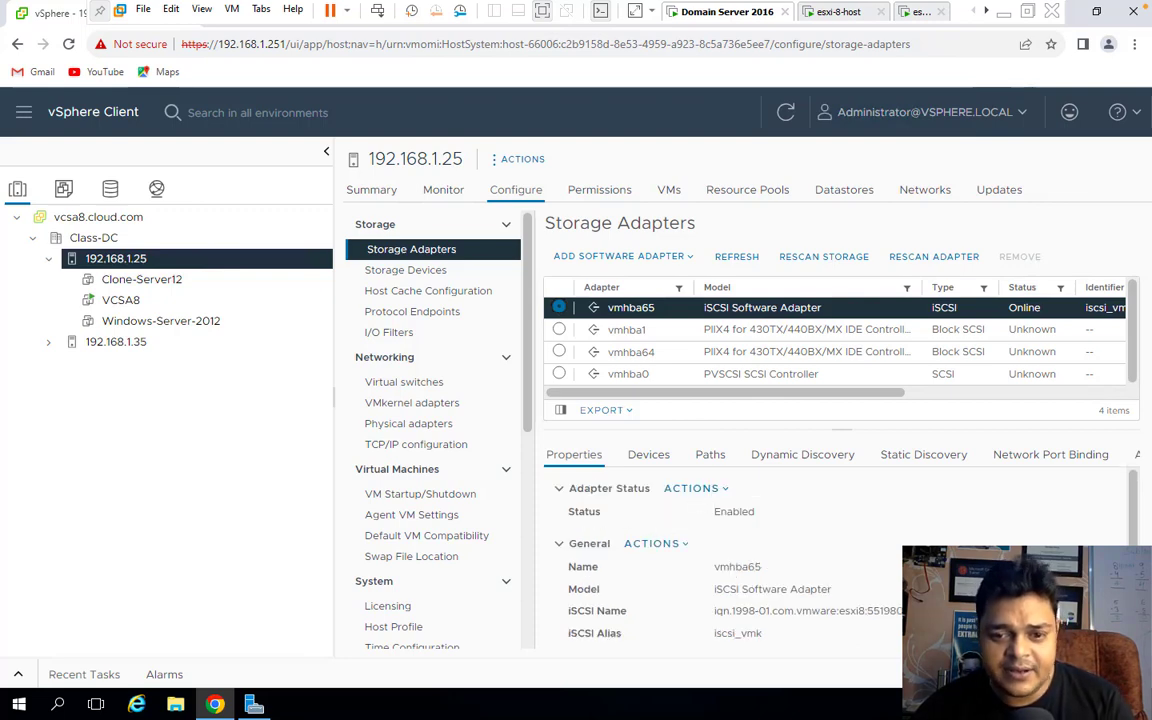
click(675, 546)
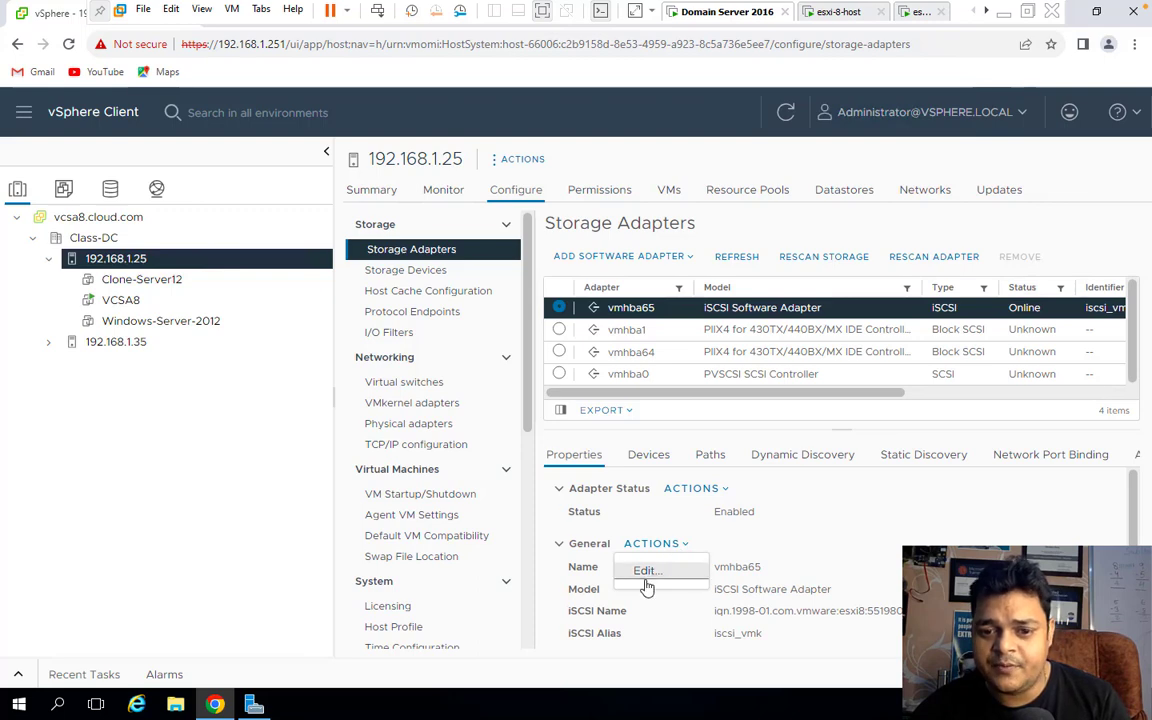
click(647, 576)
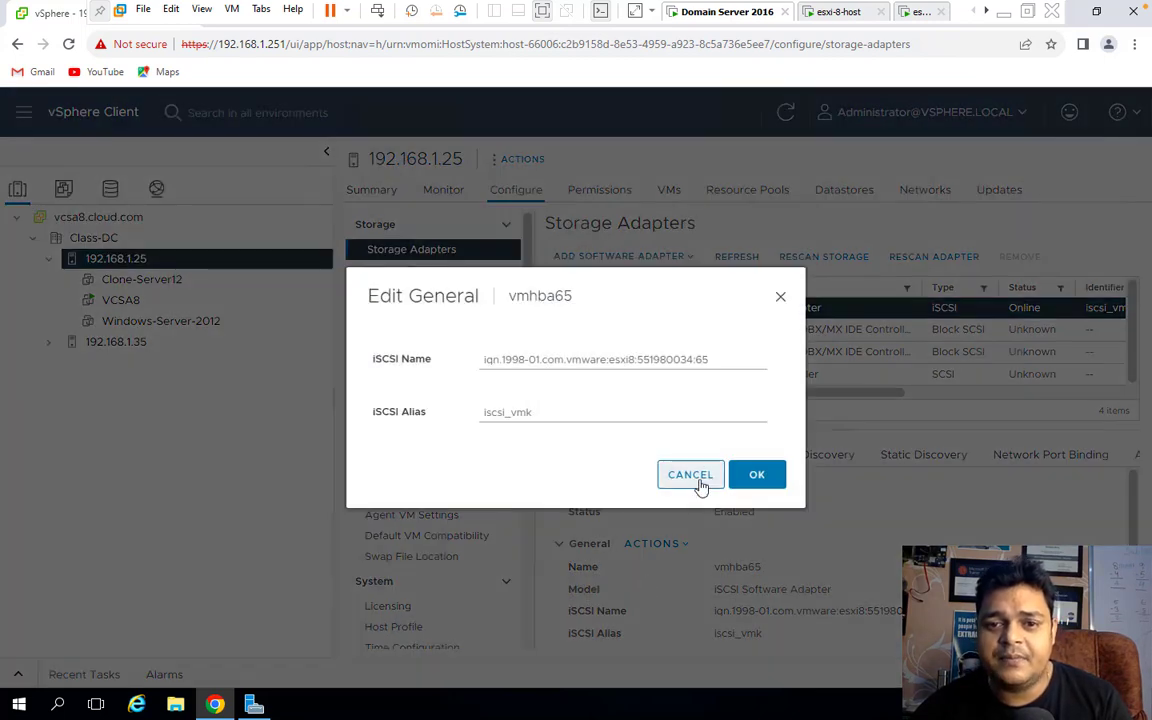
click(692, 476)
click(824, 452)
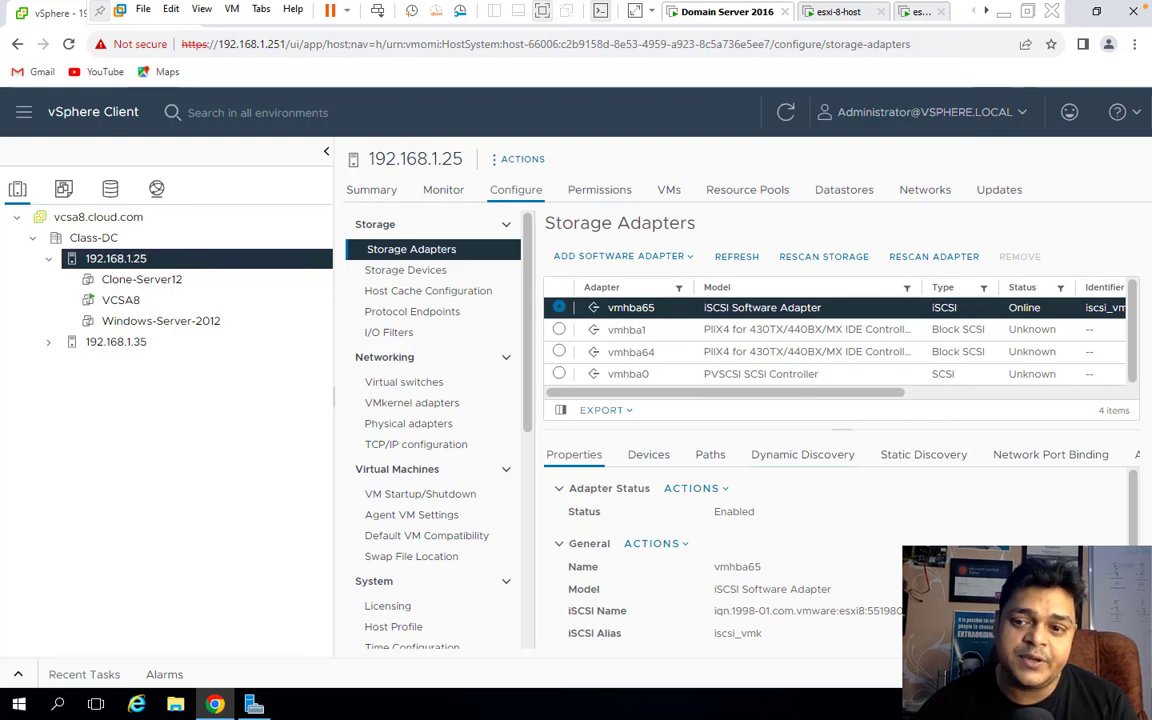
scroll(1143, 533, down, 2)
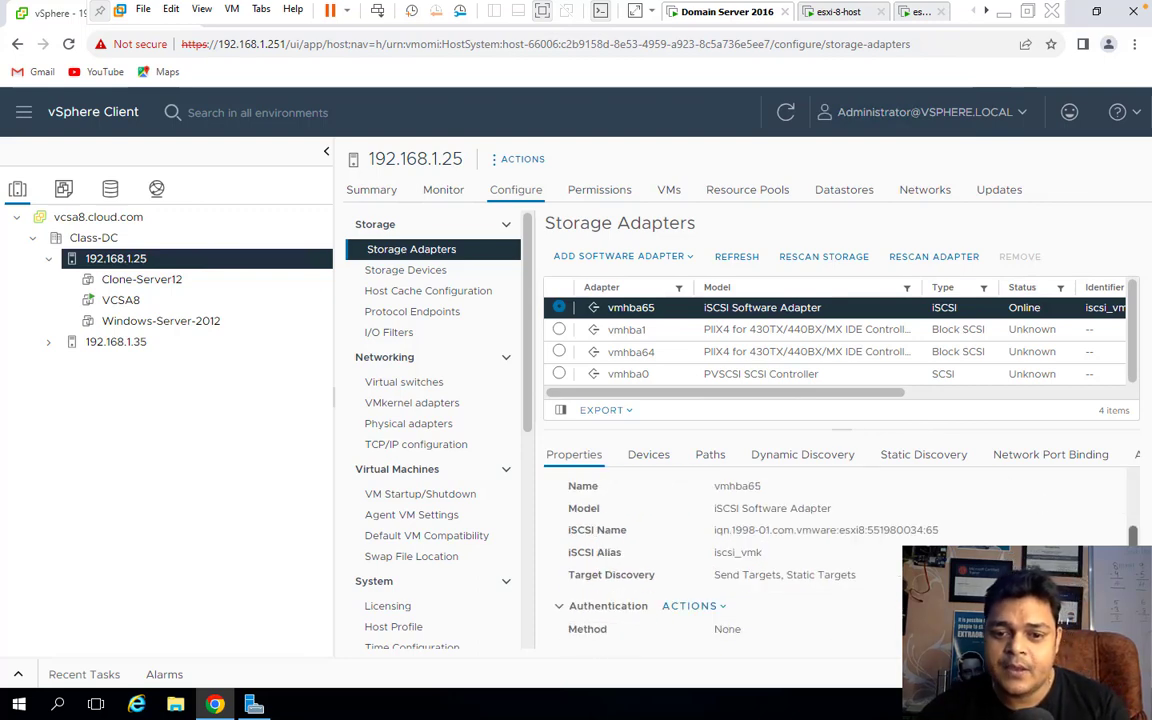
click(700, 608)
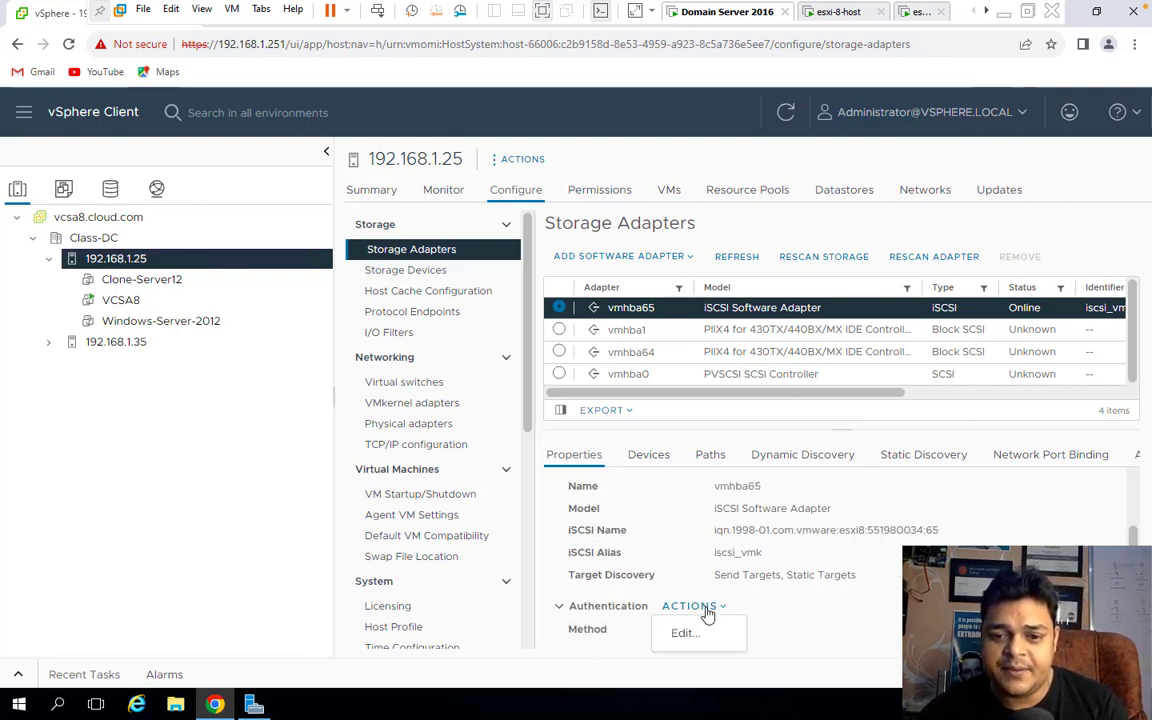
click(678, 632)
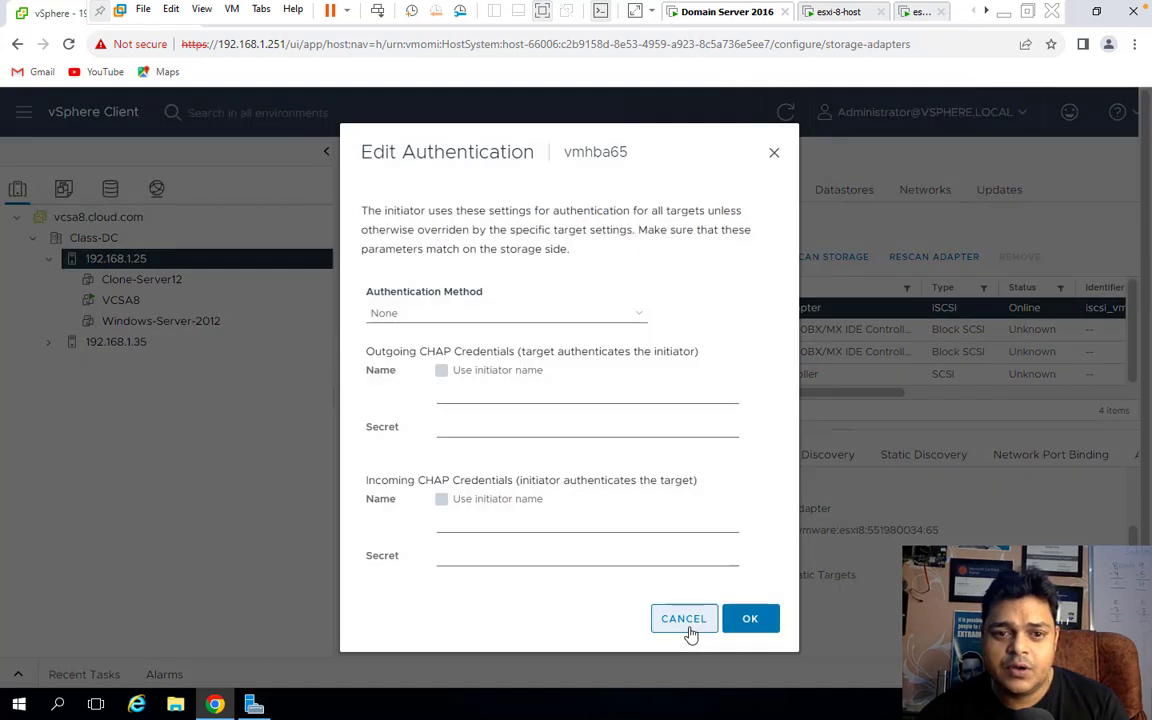
click(775, 150)
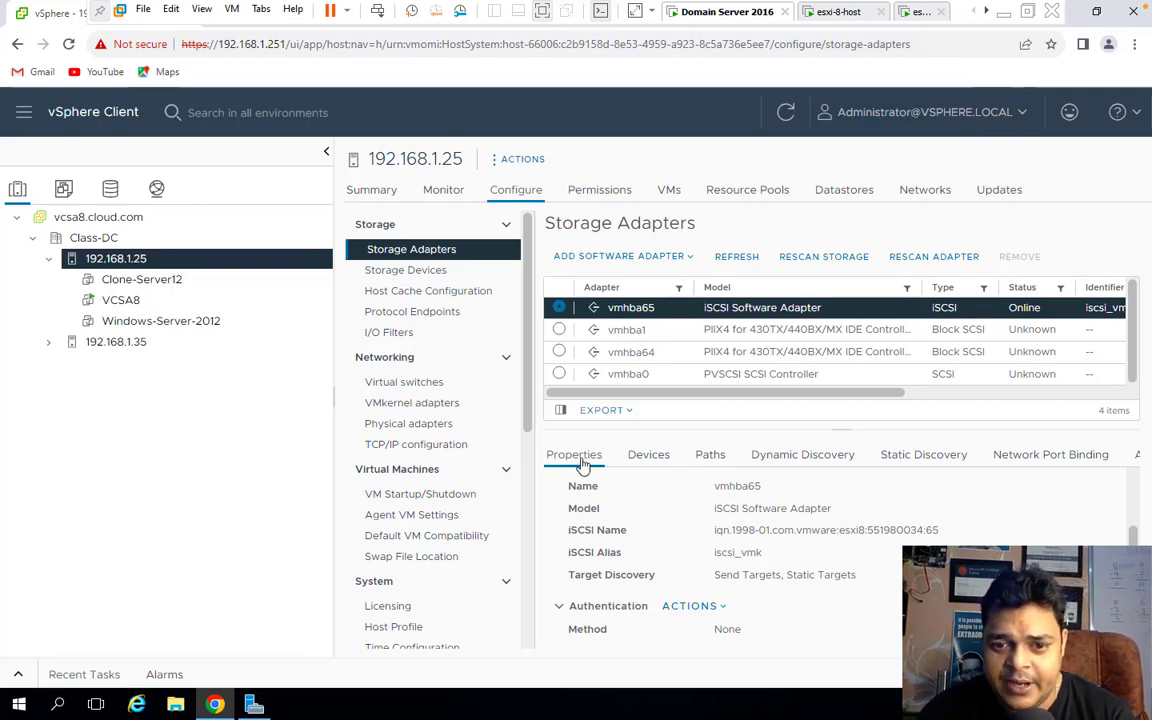
Cycle through vmhba65's Devices, Paths and discovery tabs, ending on the empty Dynamic Discovery list.
scroll(603, 552, up, 2)
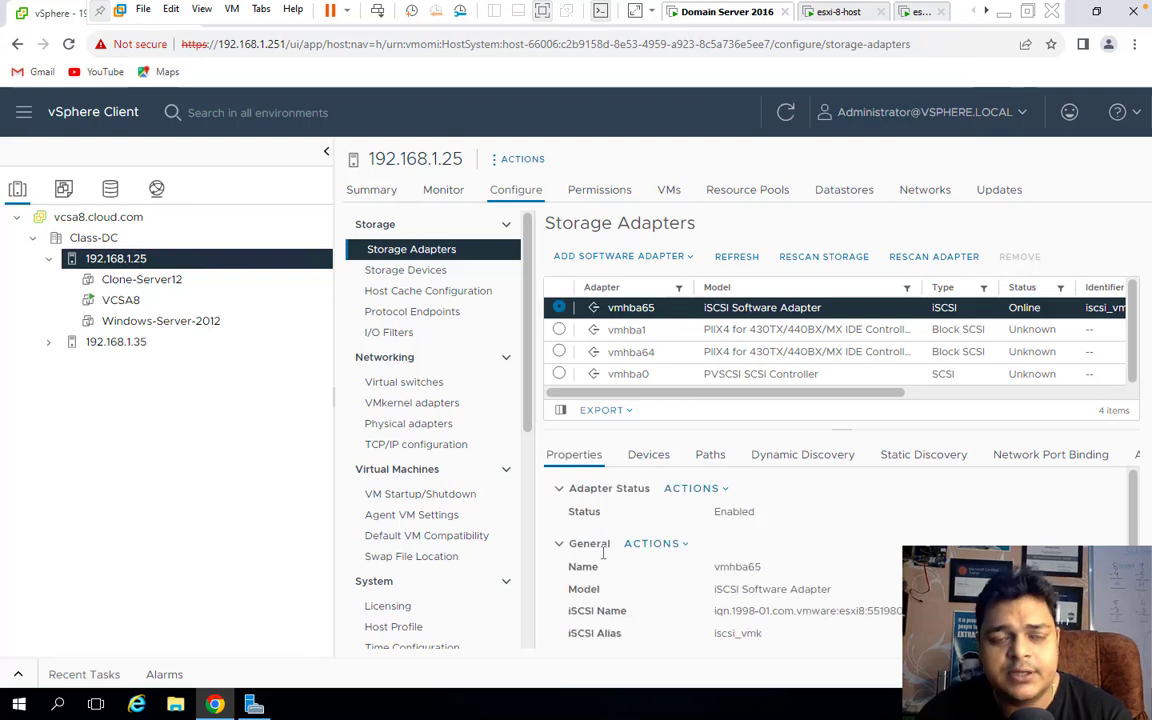
click(650, 456)
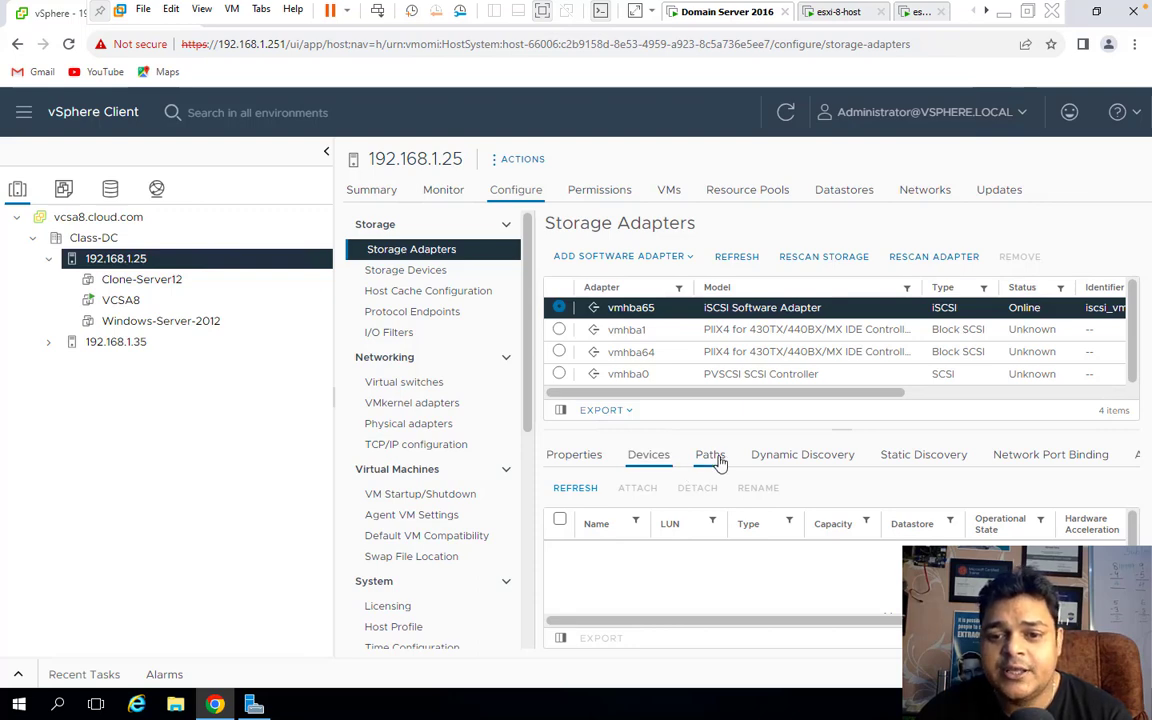
click(716, 460)
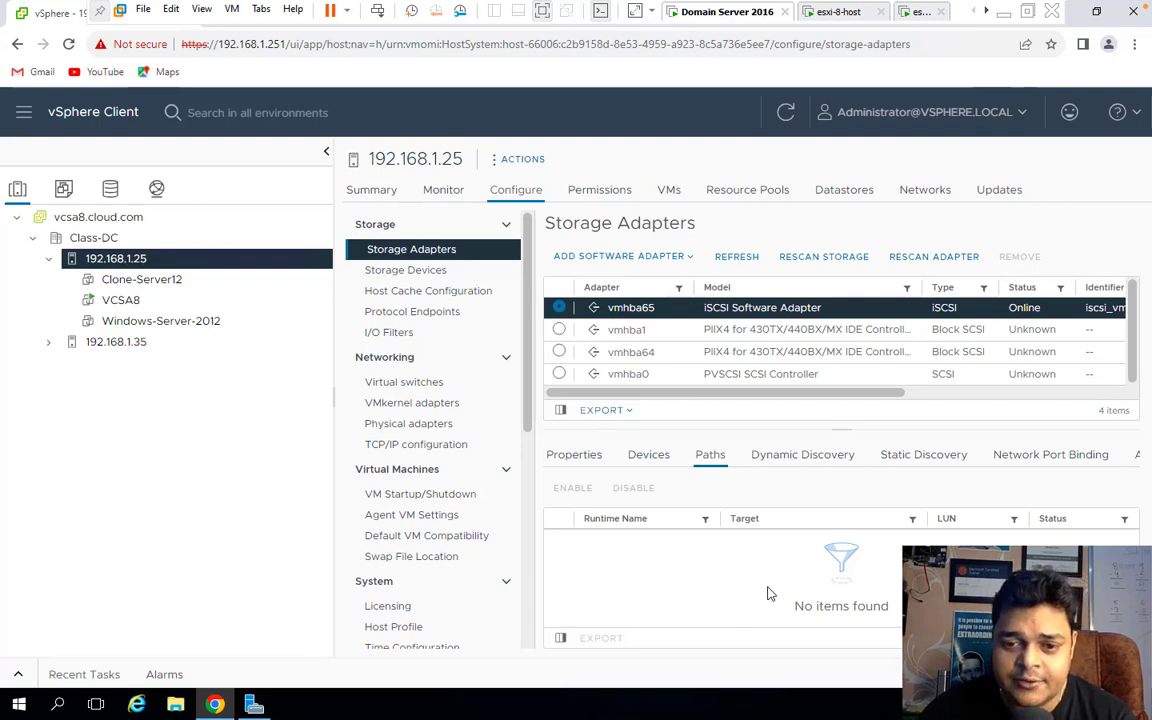
click(804, 458)
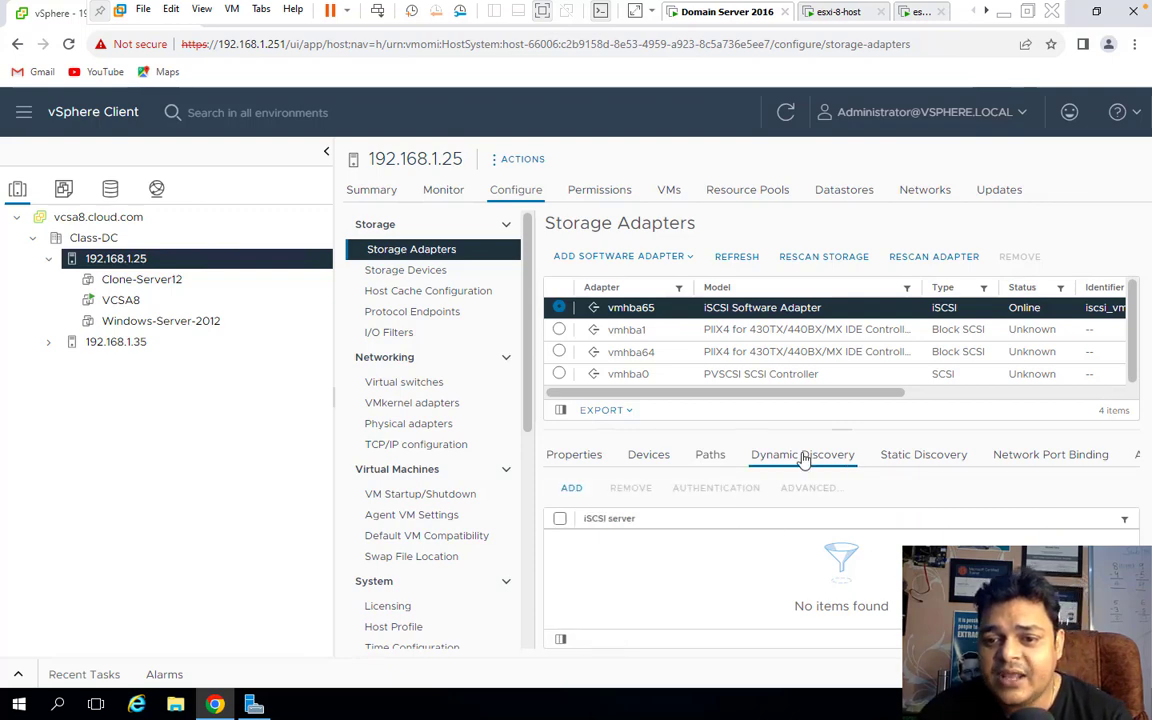
click(924, 464)
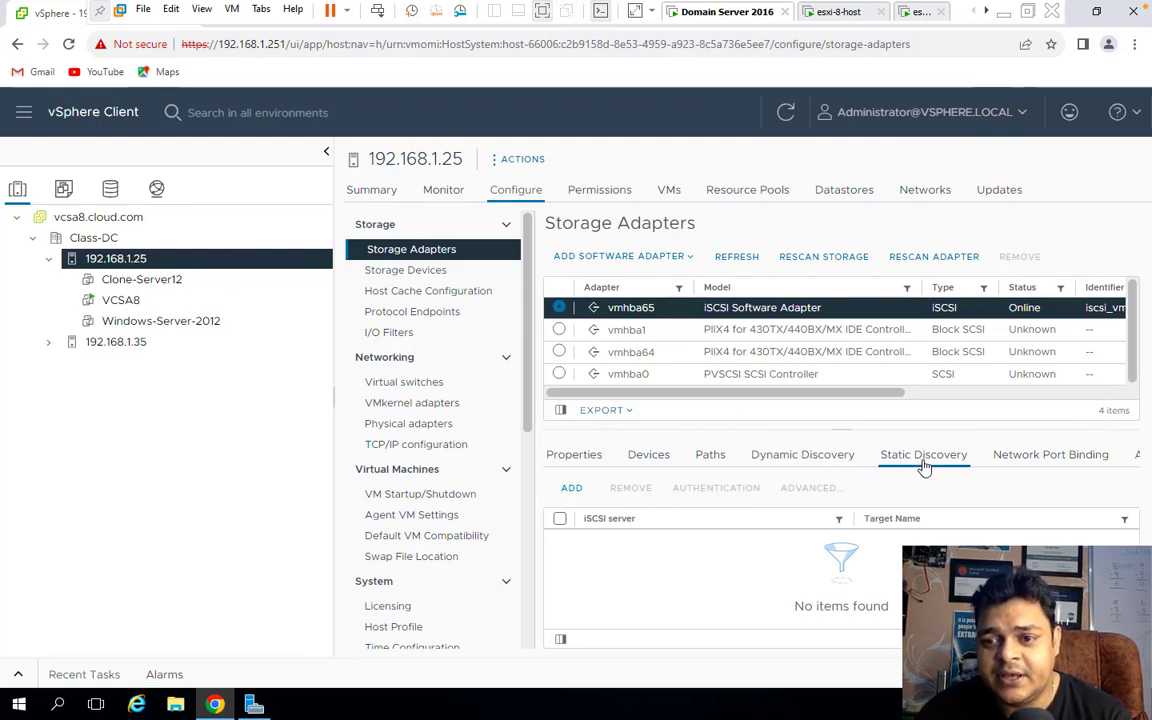
click(824, 460)
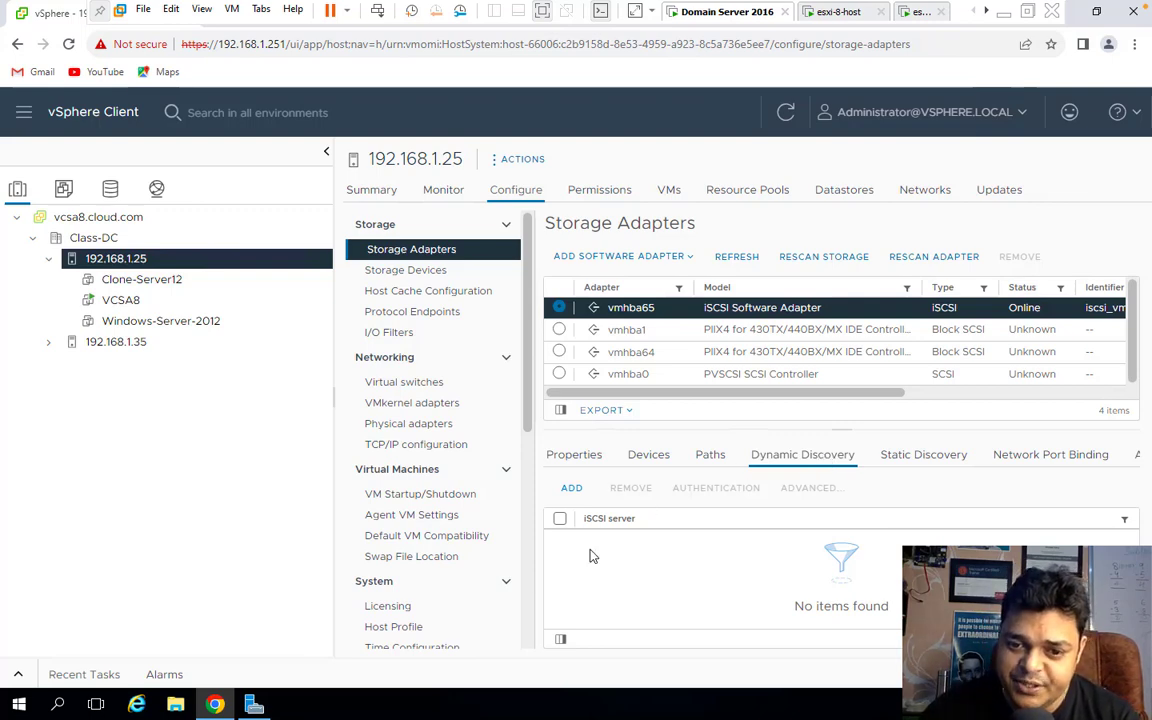
Add iSCSI server 192.168.1.100, port 3260, to vmhba65's Dynamic Discovery list.
click(560, 519)
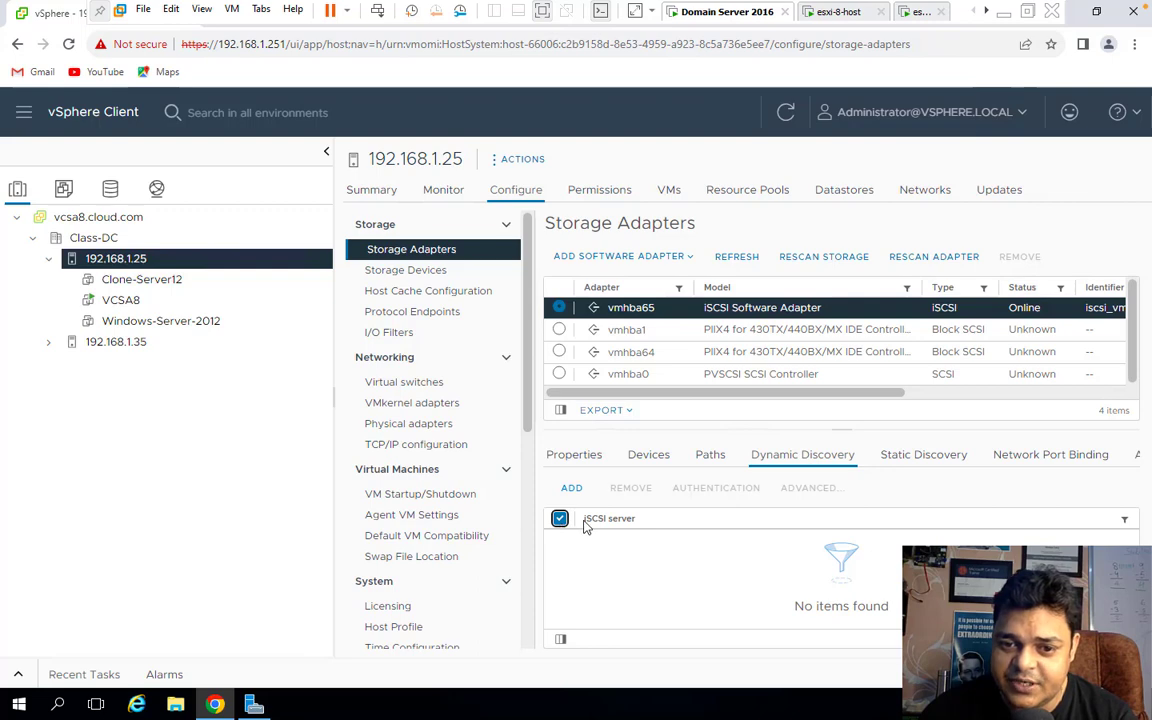
click(572, 489)
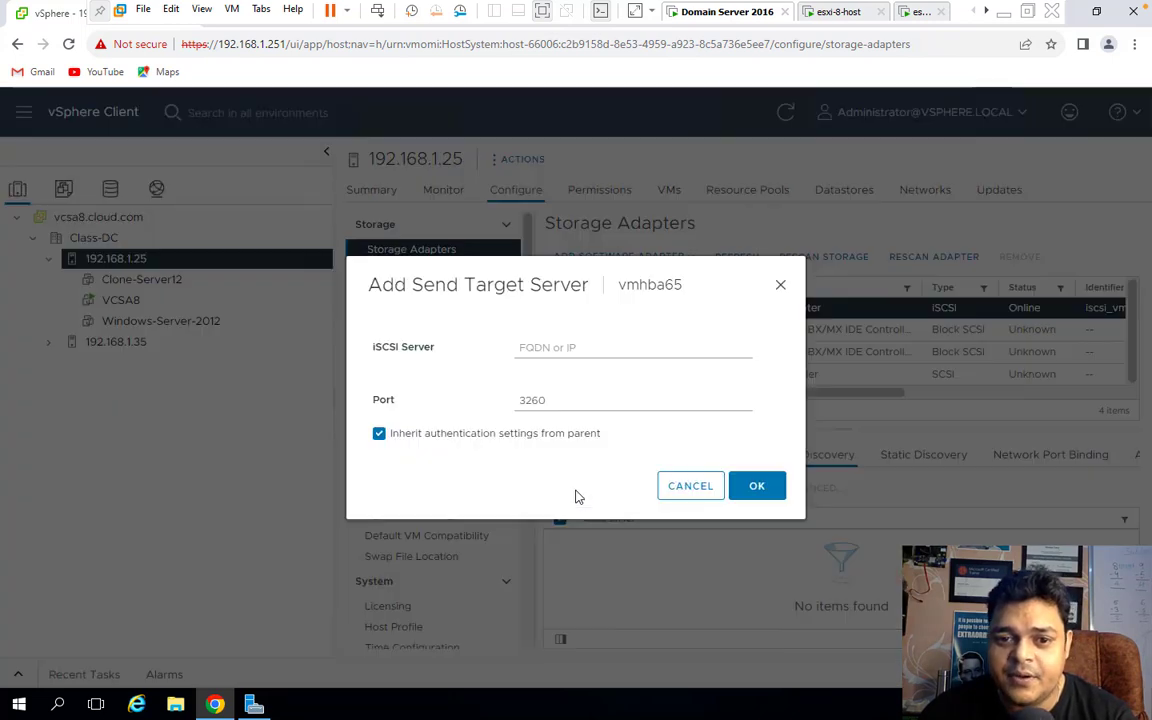
click(566, 359)
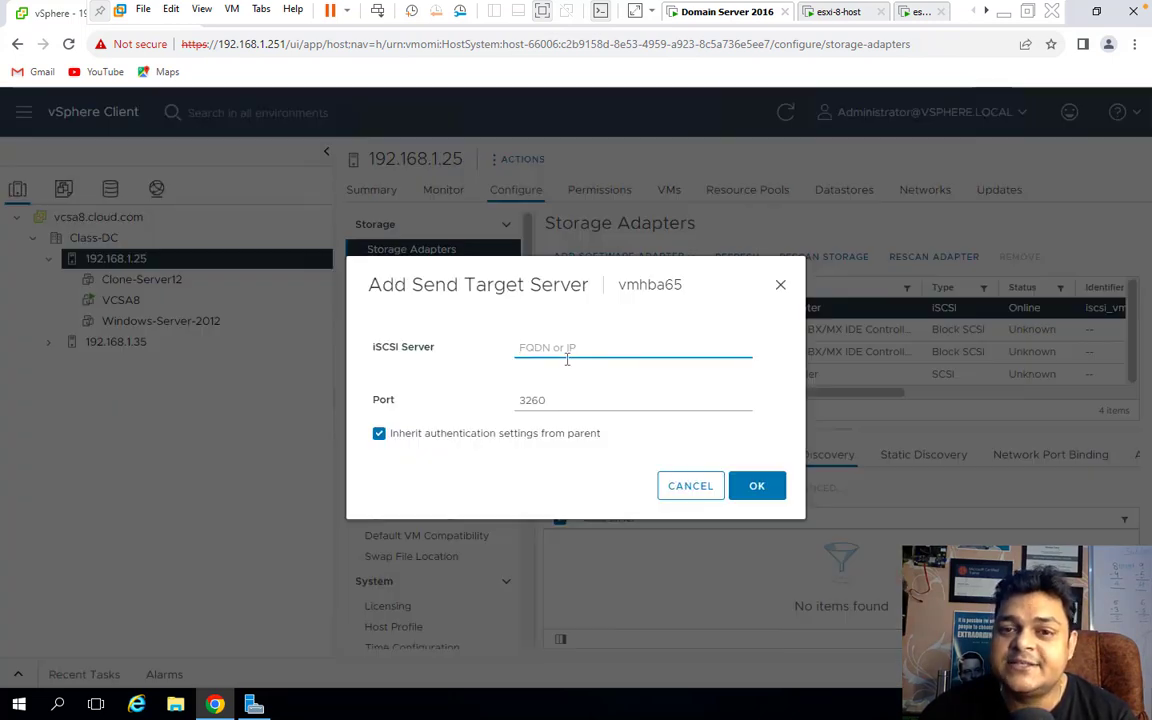
text(1)
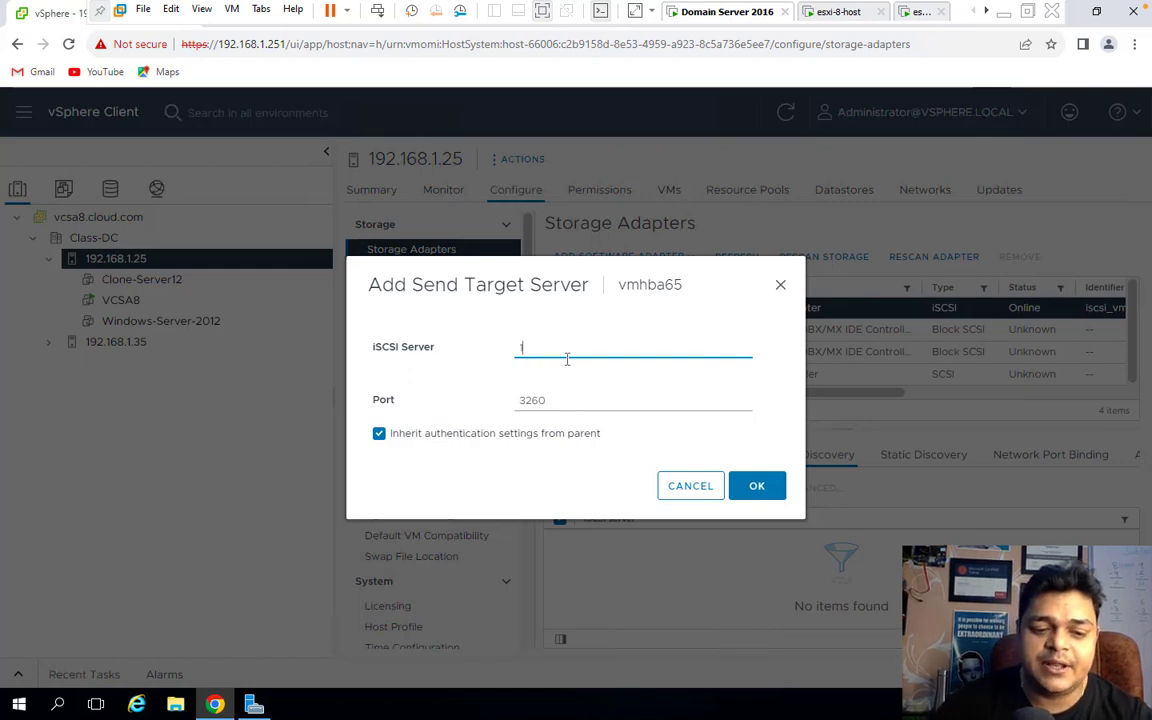
text(92.168.1.100)
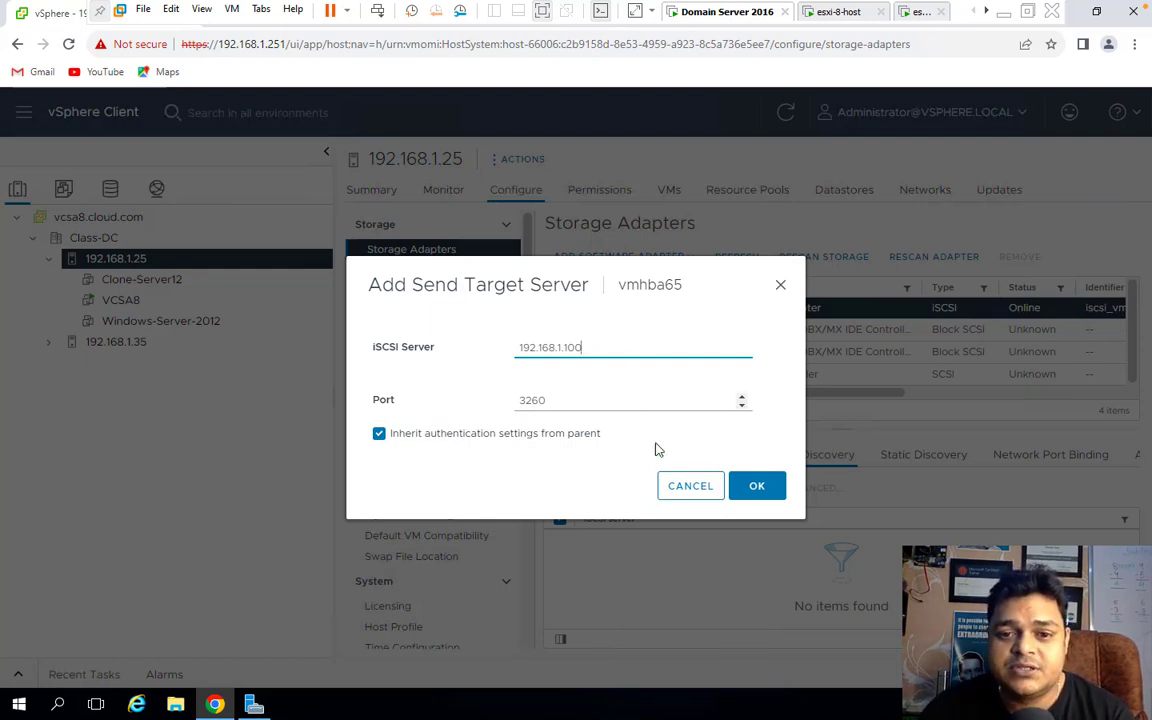
click(754, 485)
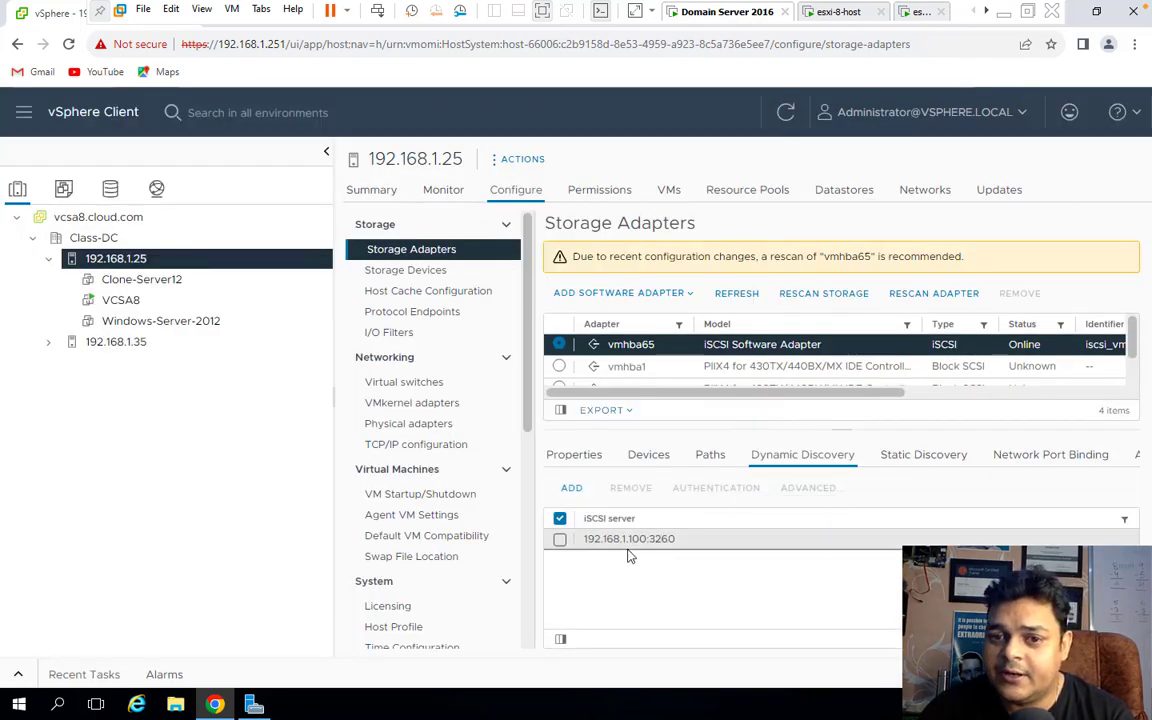
Refresh and rescan host 192.168.1.25 for new devices and VMFS volumes, then select host 192.168.1.35.
click(745, 302)
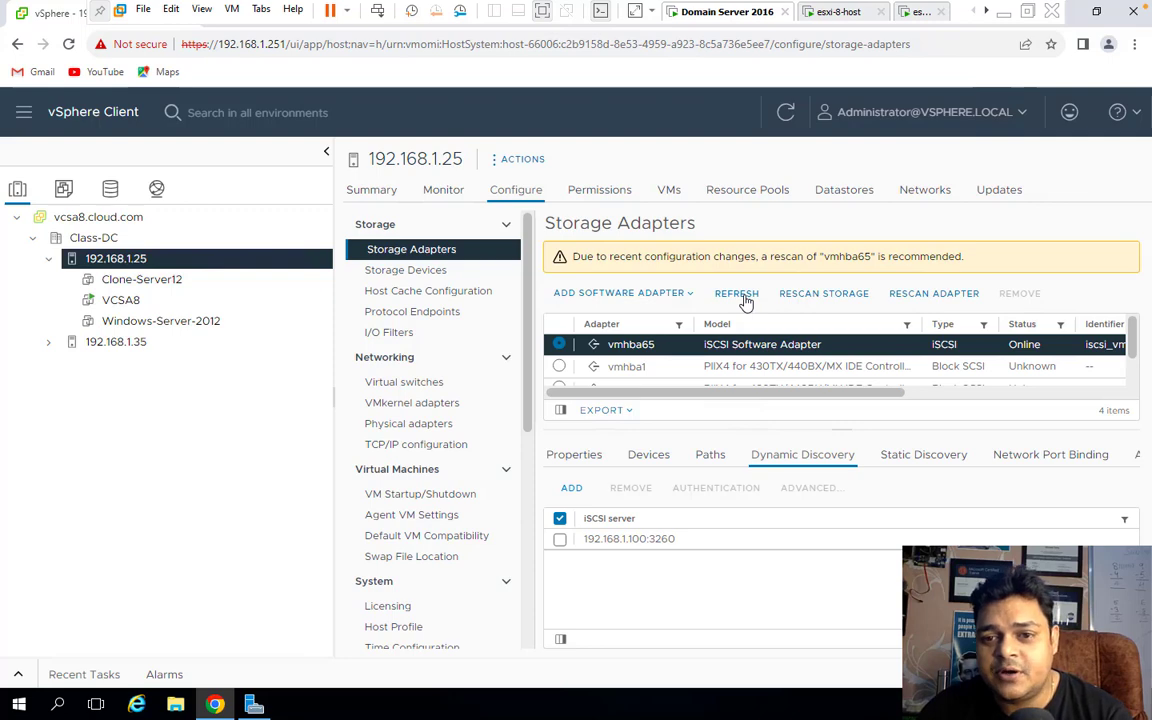
click(811, 303)
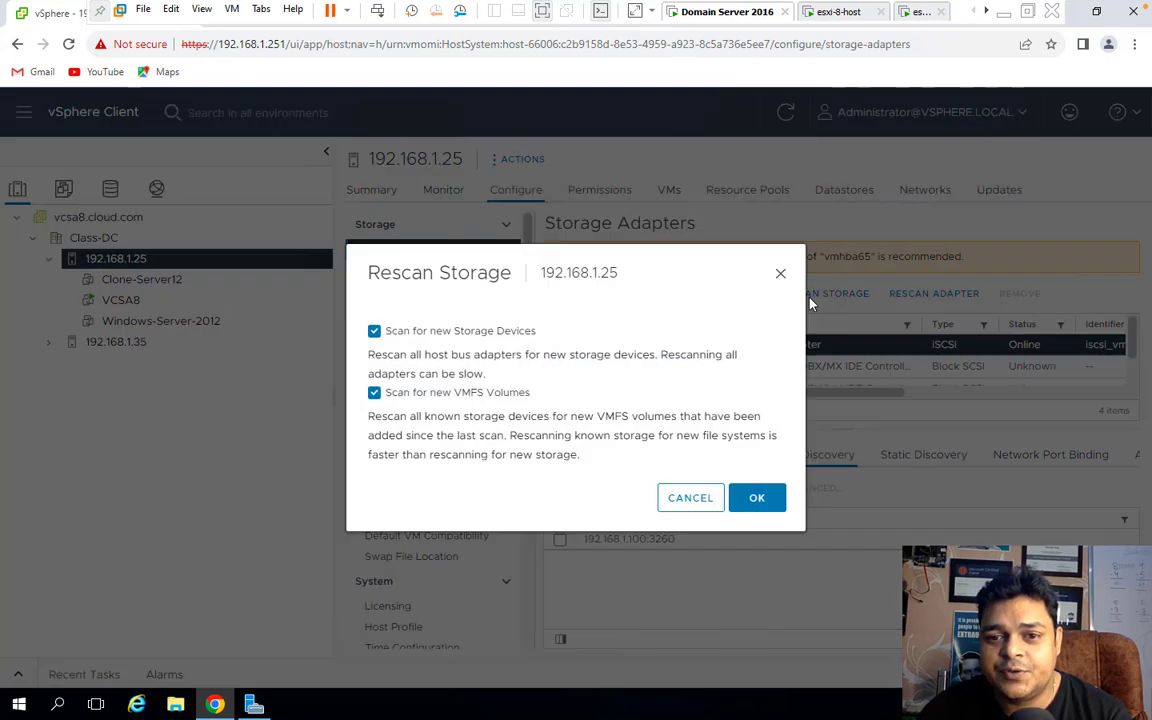
click(756, 496)
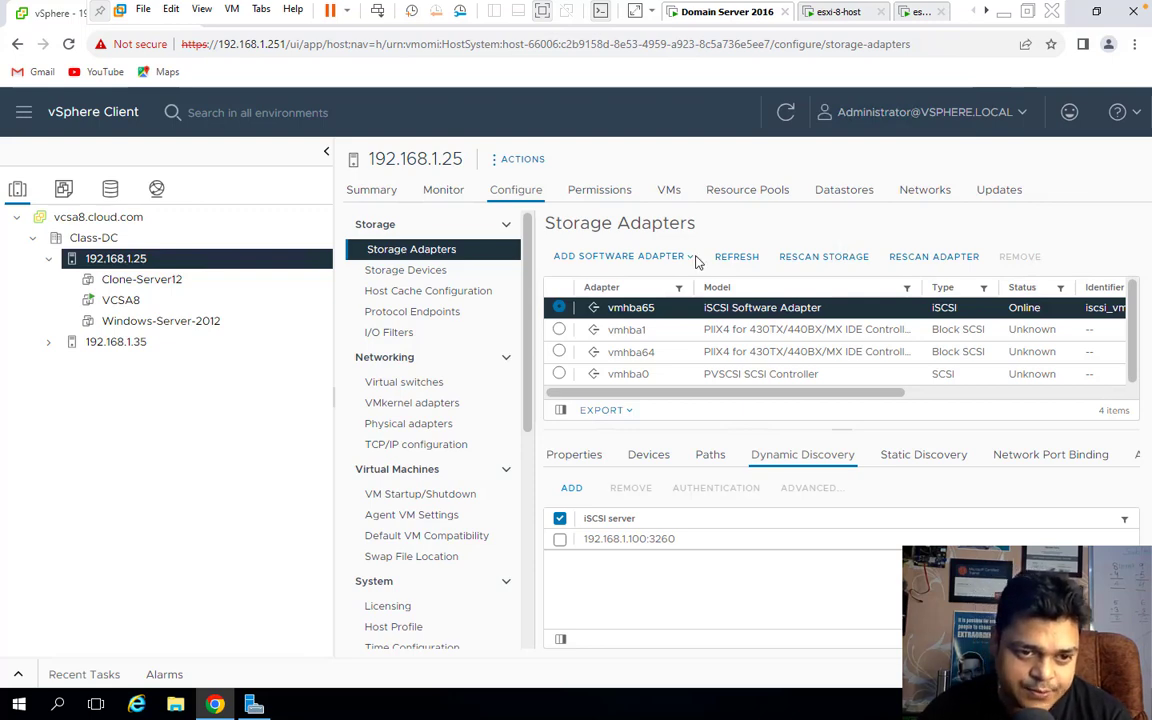
click(115, 342)
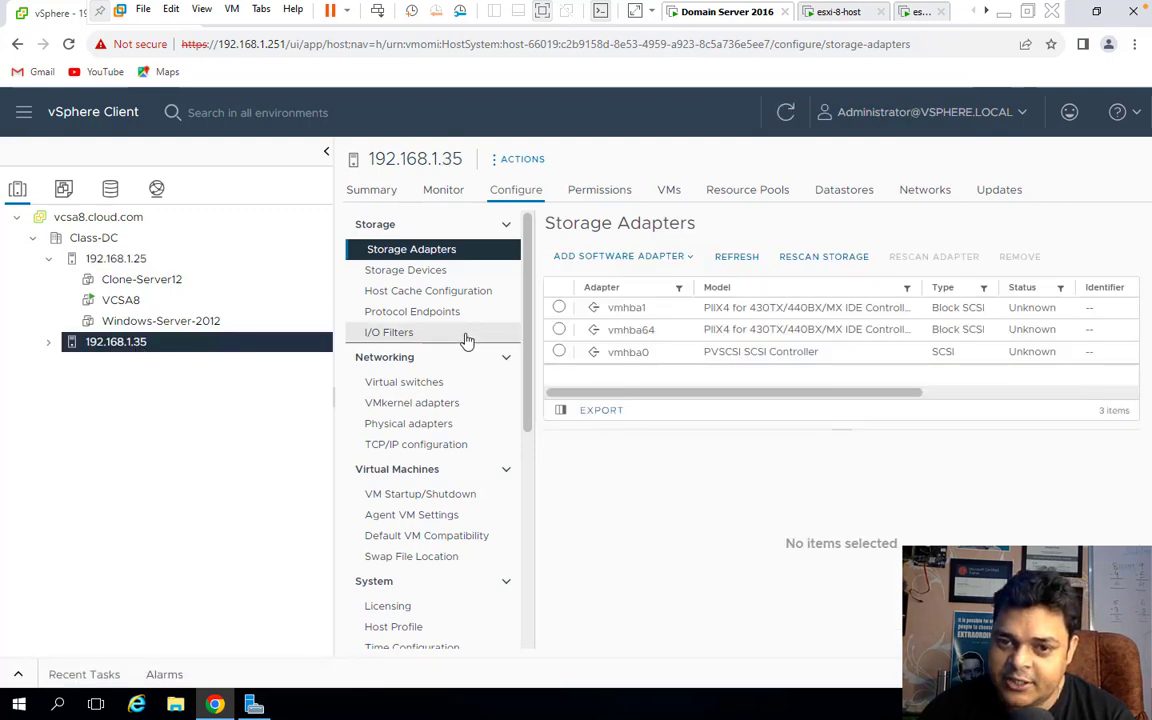
Add a software iSCSI adapter to host 192.168.1.35.
click(636, 258)
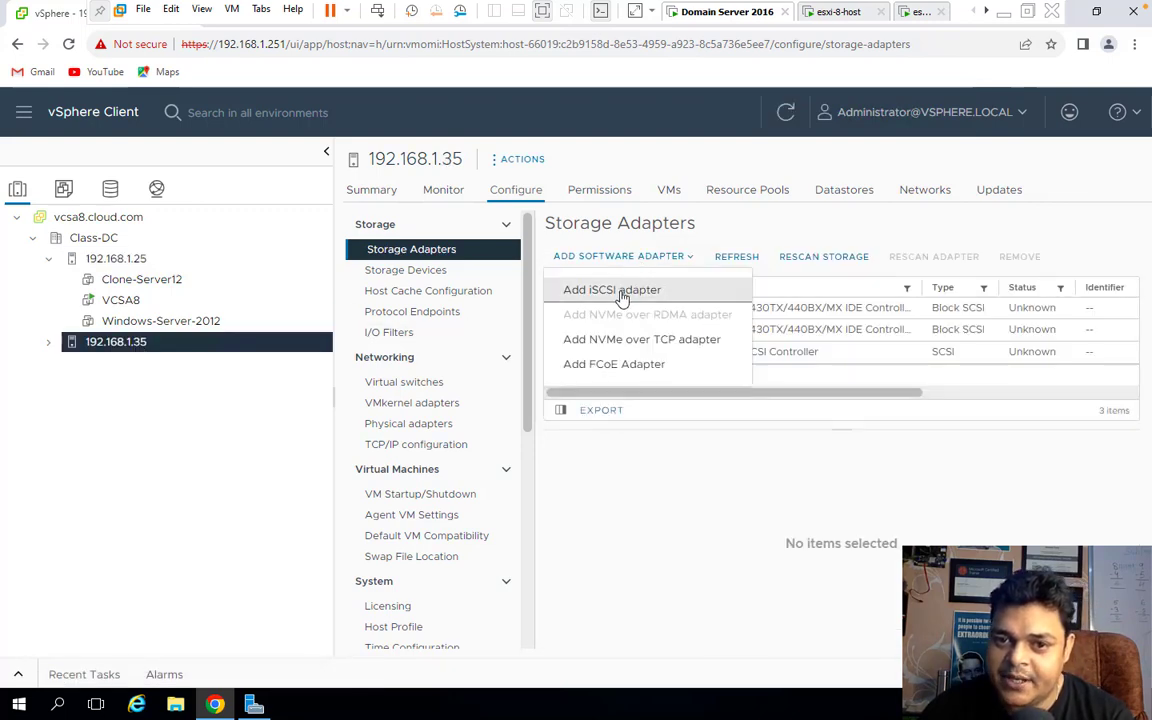
click(620, 292)
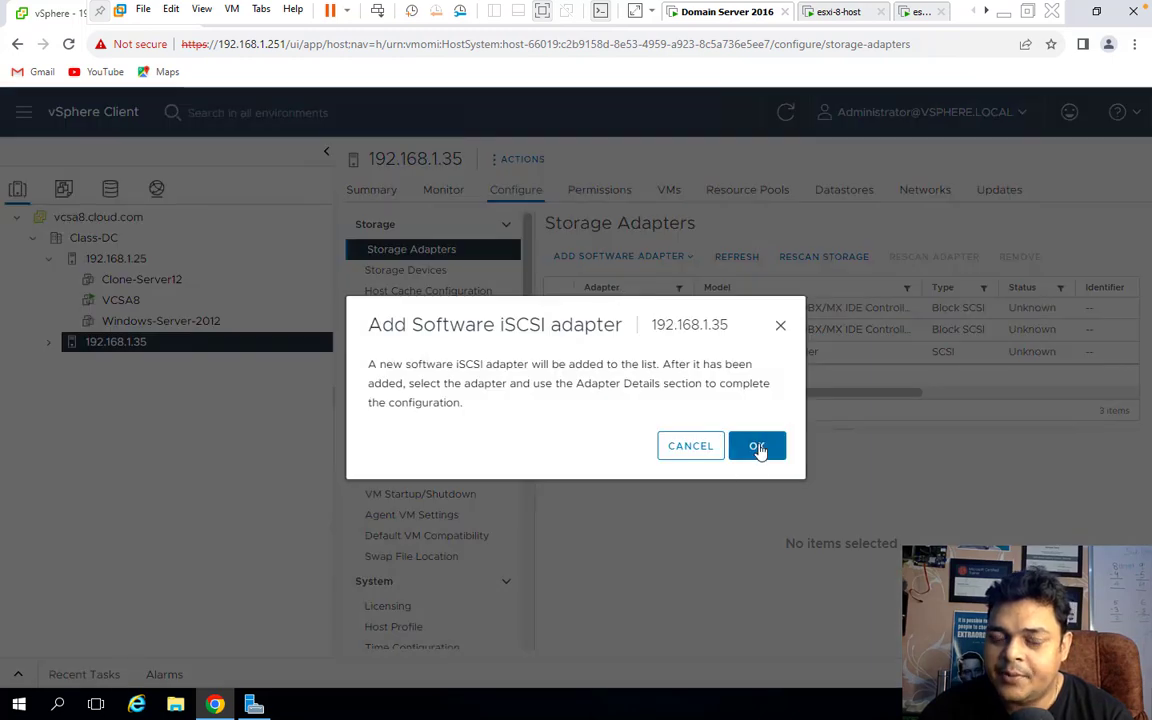
click(757, 447)
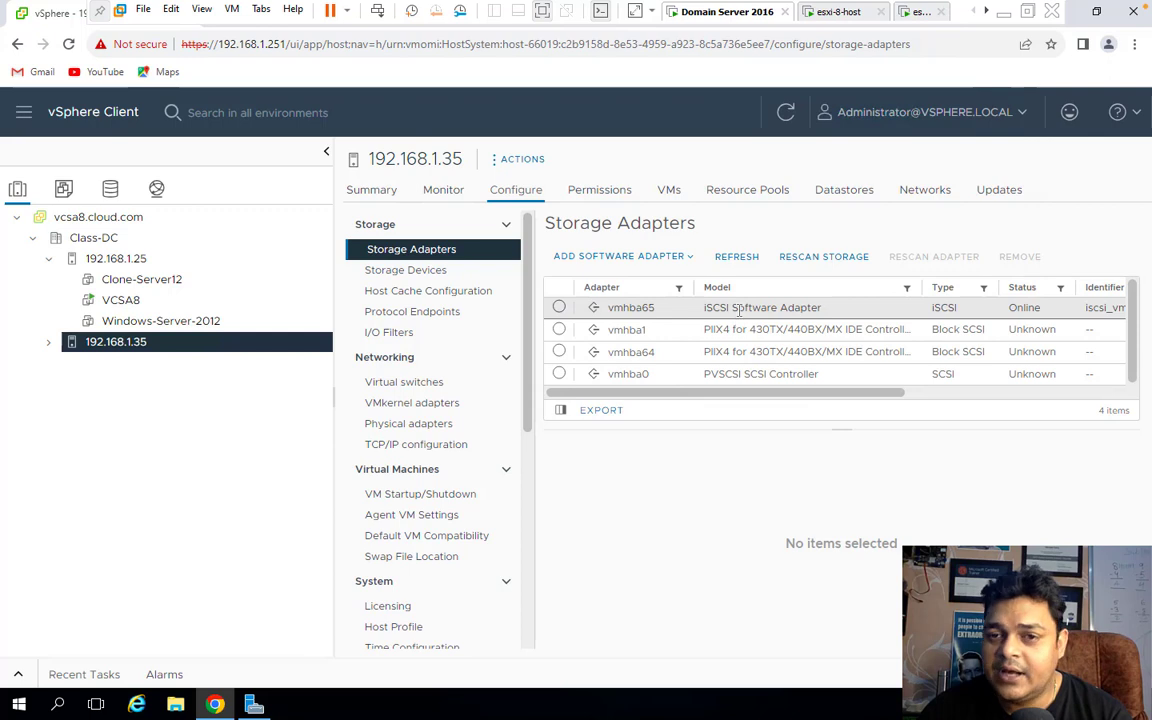
Add 192.168.1.100 on port 3260 as a dynamic discovery server on the new vmhba65.
click(558, 309)
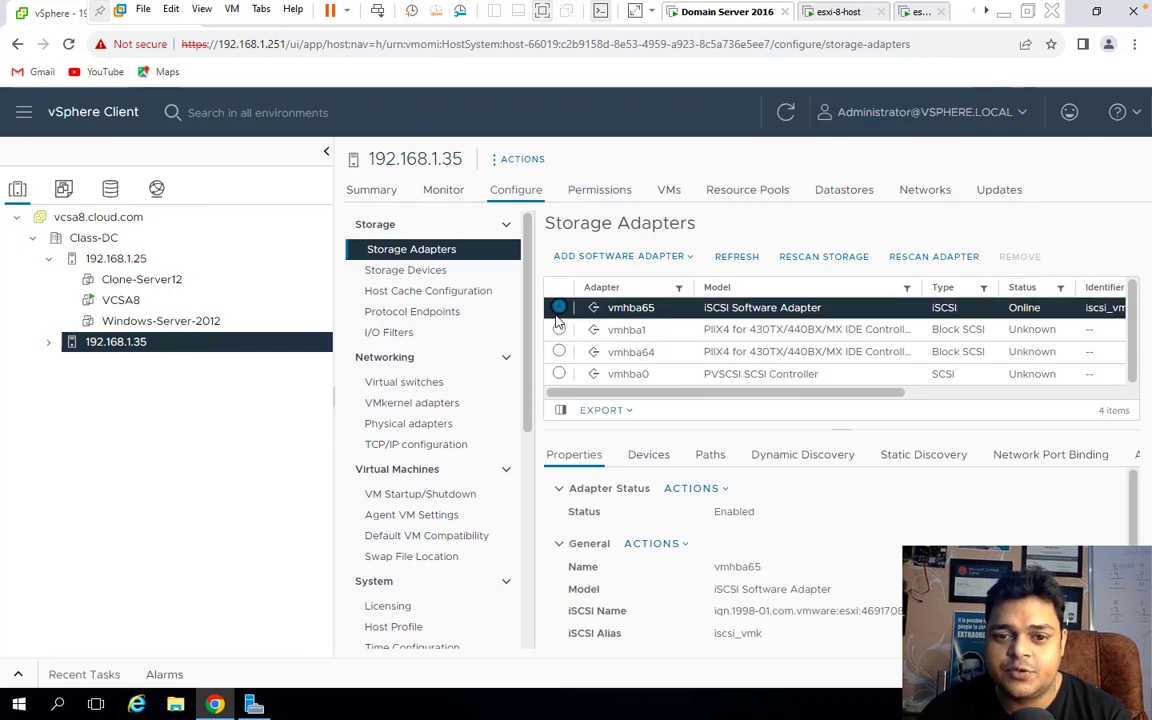
click(812, 458)
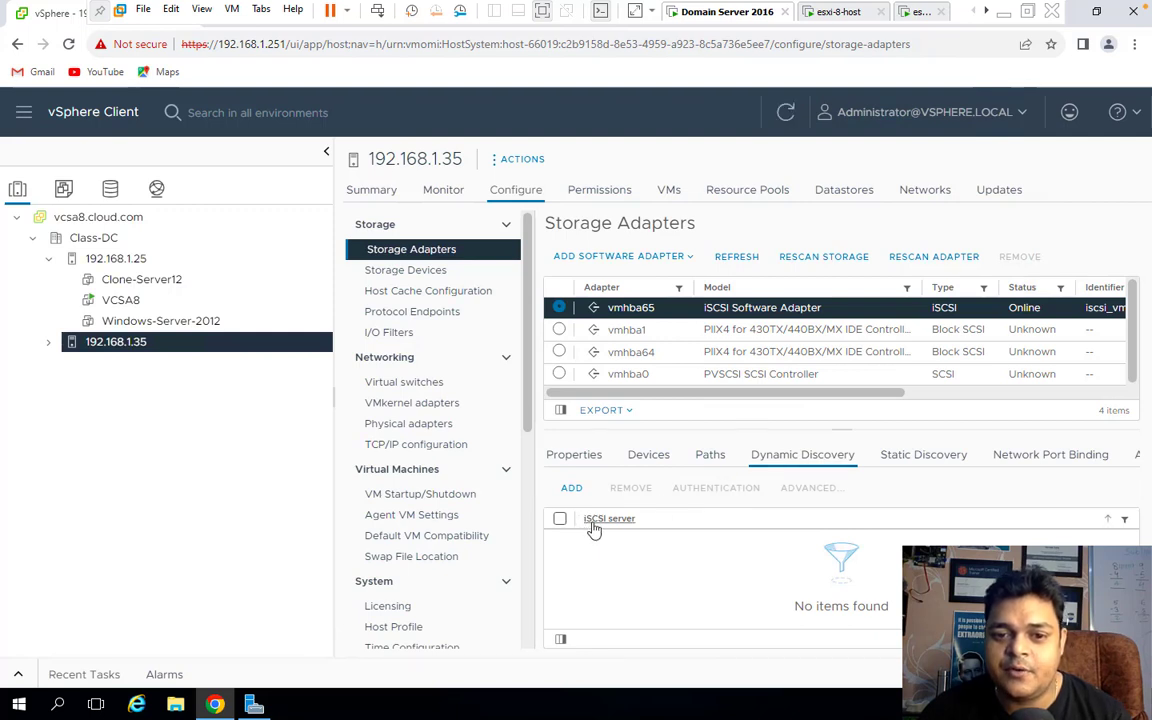
click(559, 519)
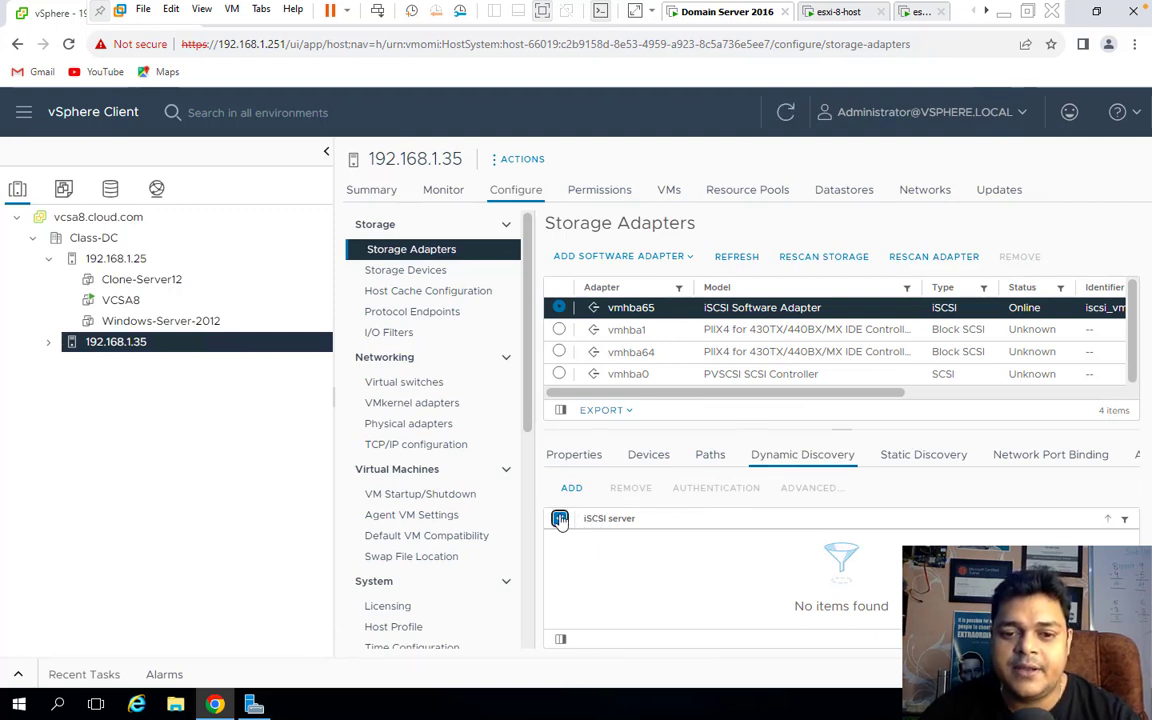
click(570, 489)
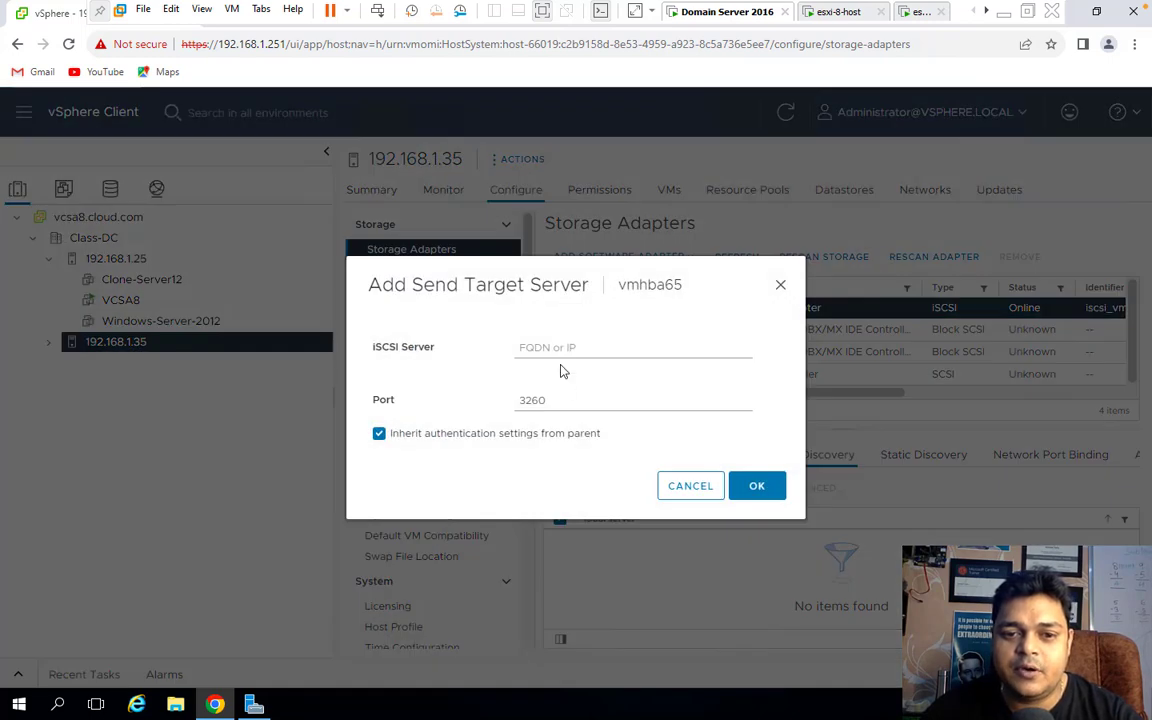
click(562, 350)
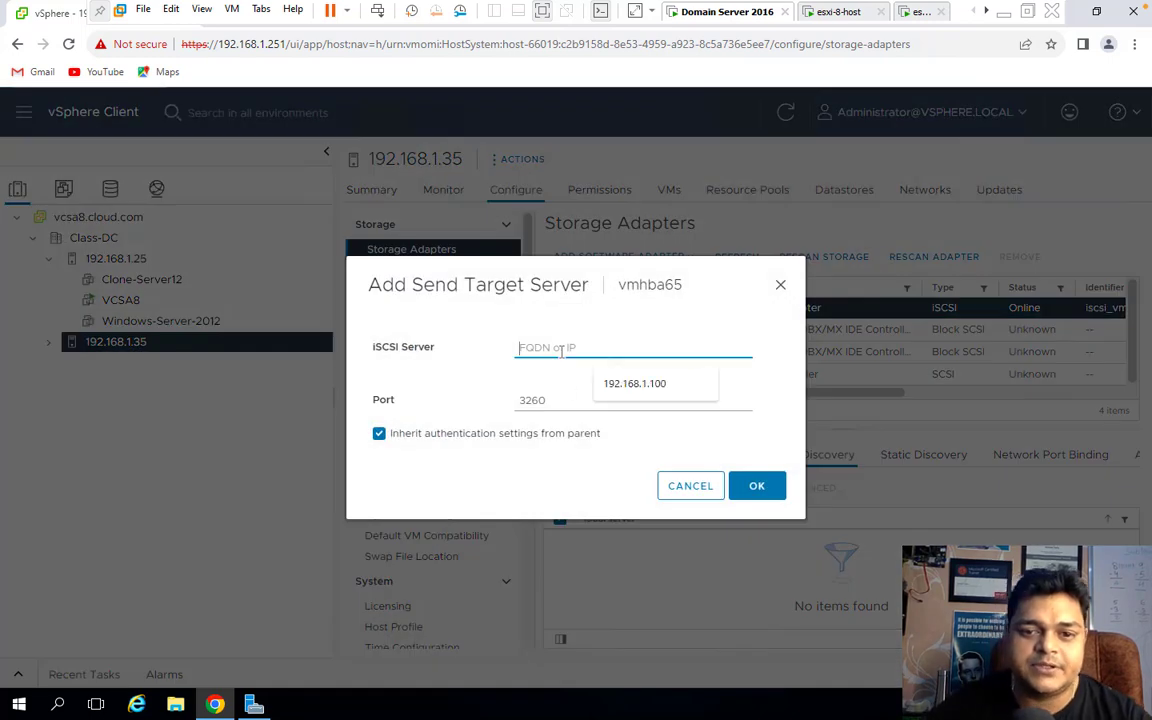
click(653, 391)
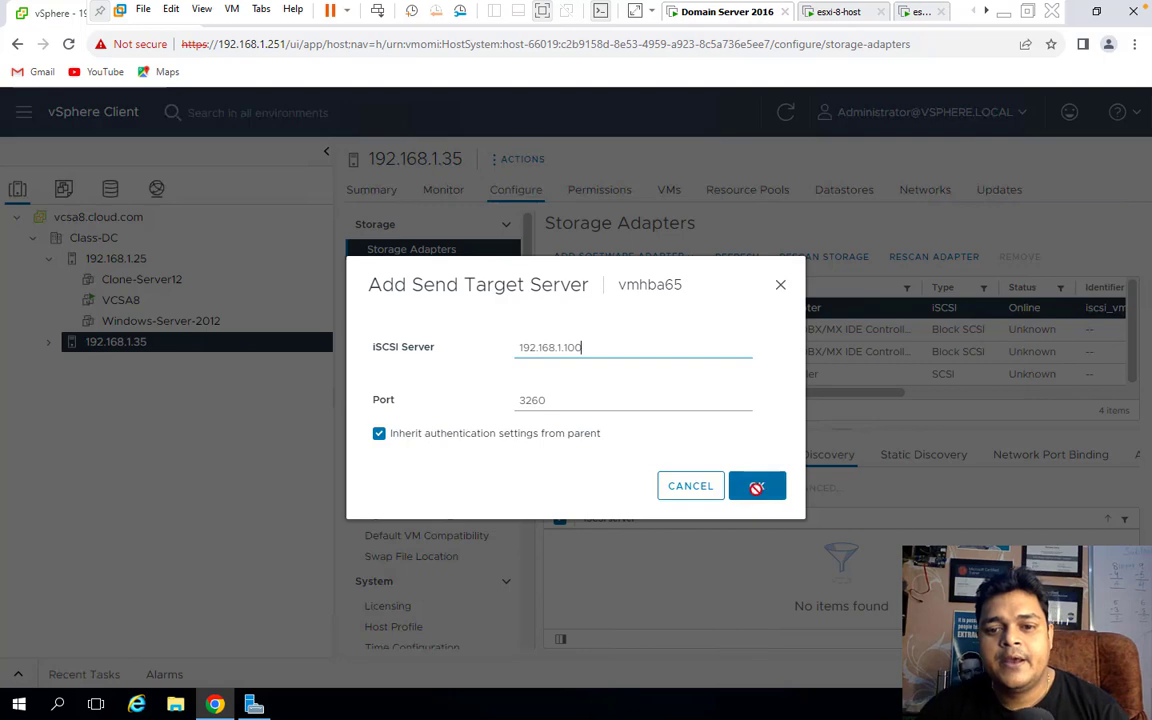
click(756, 489)
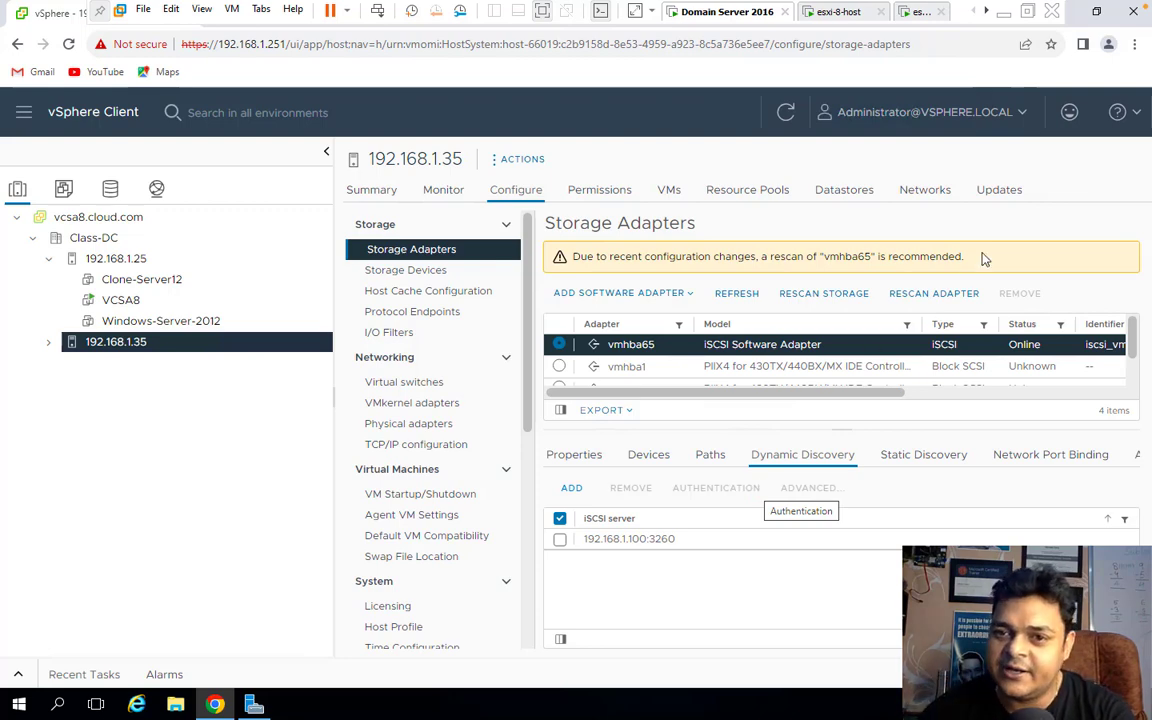
Refresh and rescan host 192.168.1.35 for devices and VMFS volumes, then view its Storage Devices.
click(738, 294)
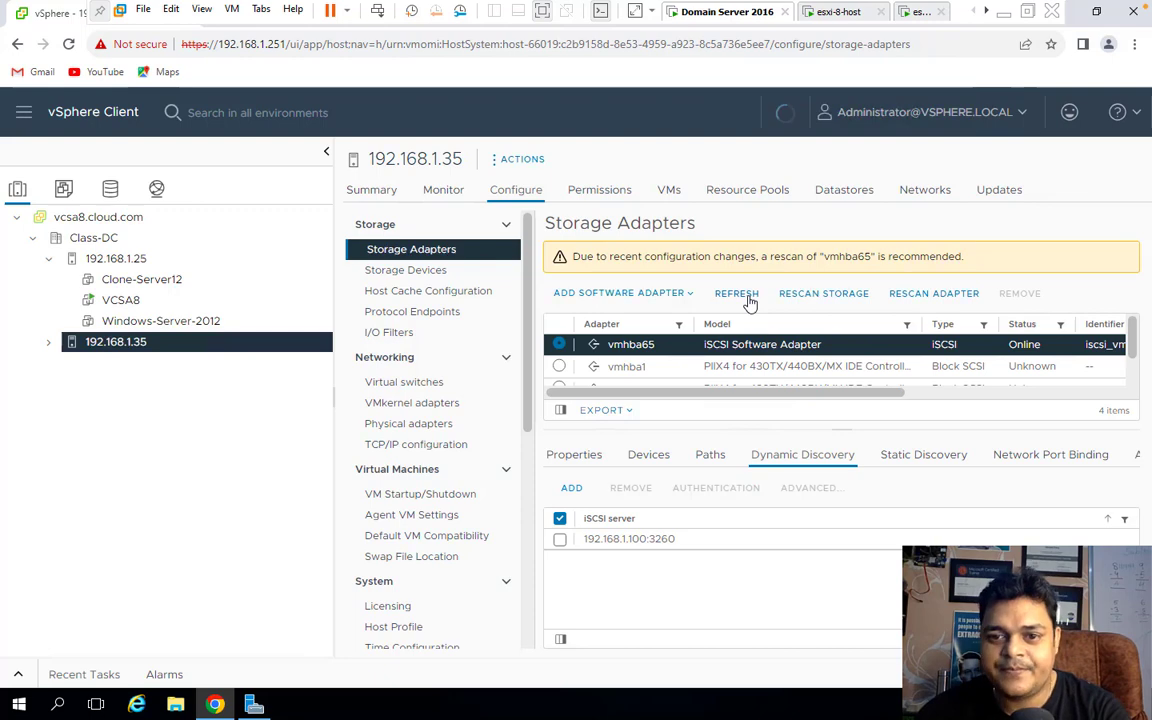
click(825, 296)
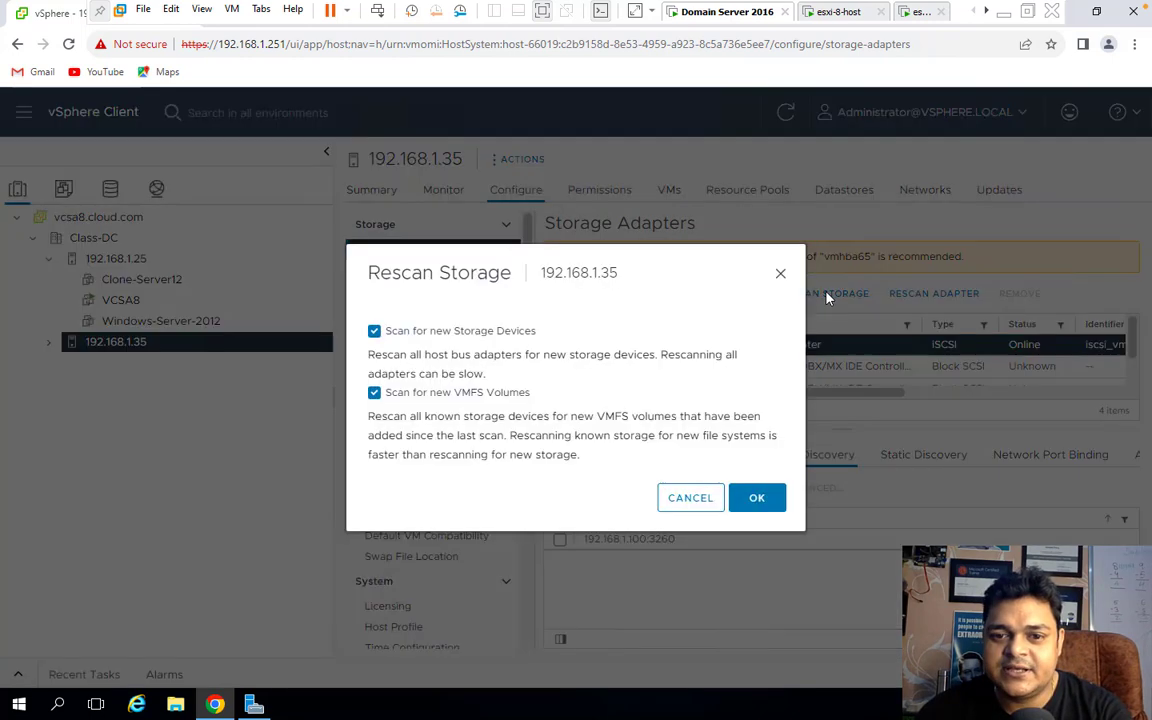
click(757, 499)
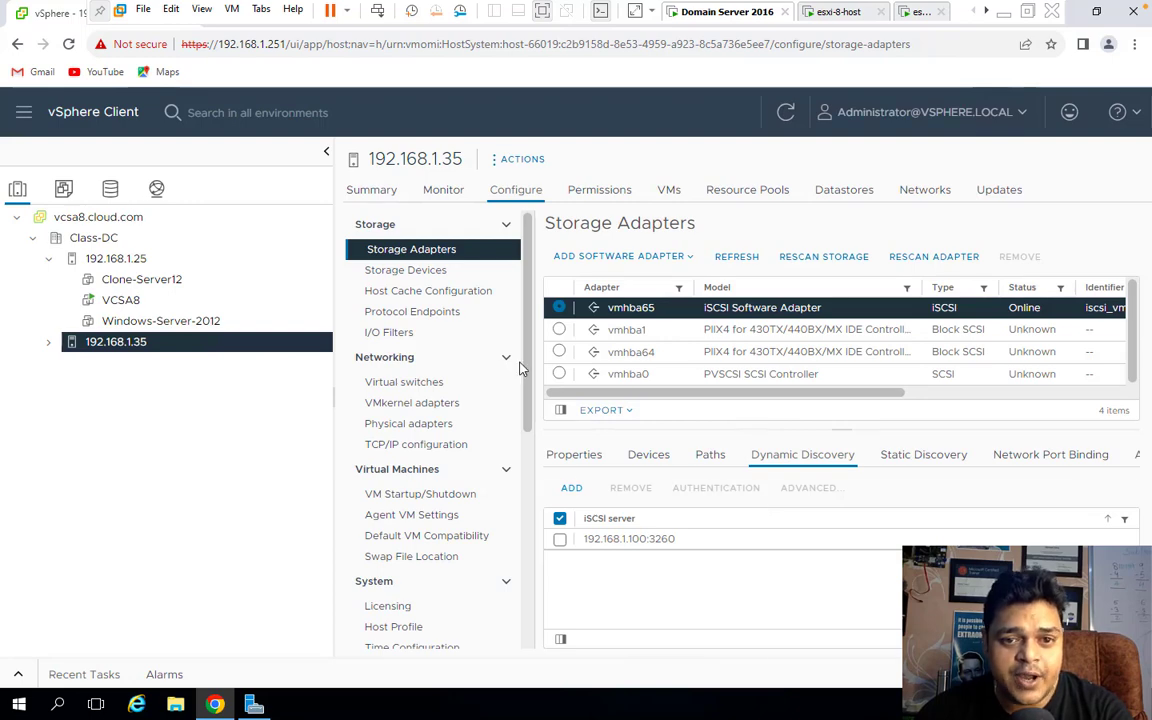
click(428, 272)
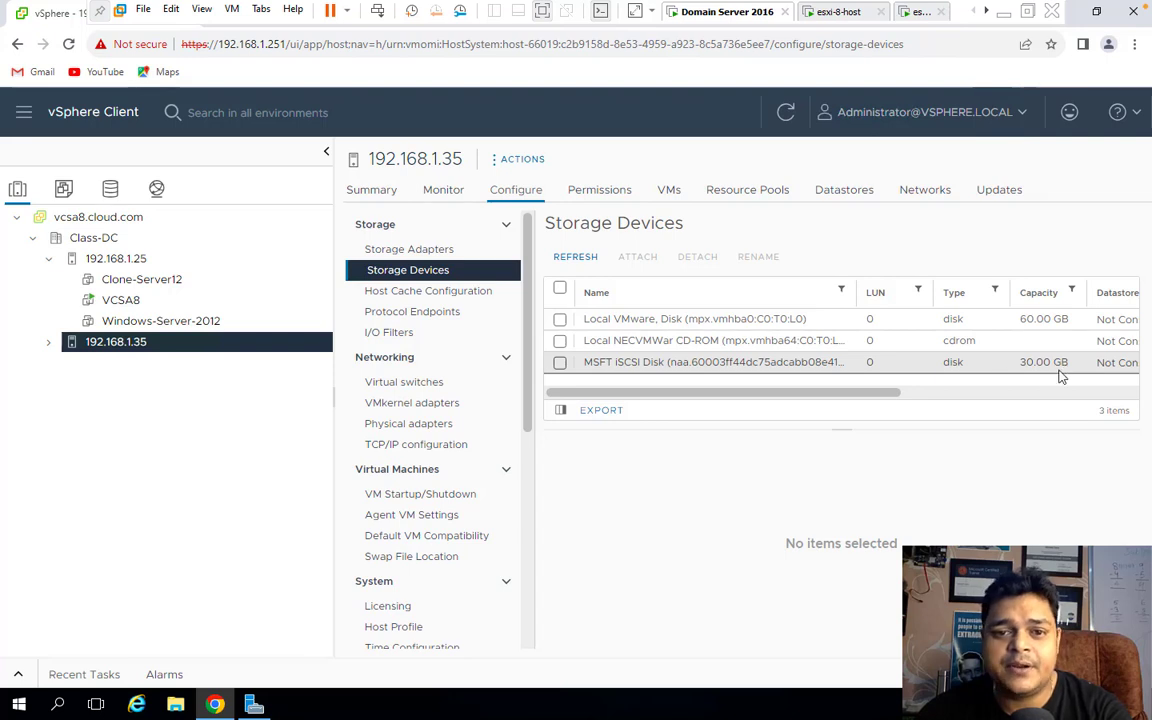
Show host 192.168.1.25's Storage Devices and scroll the table to find the 30 GB MSFT iSCSI Disk.
click(108, 260)
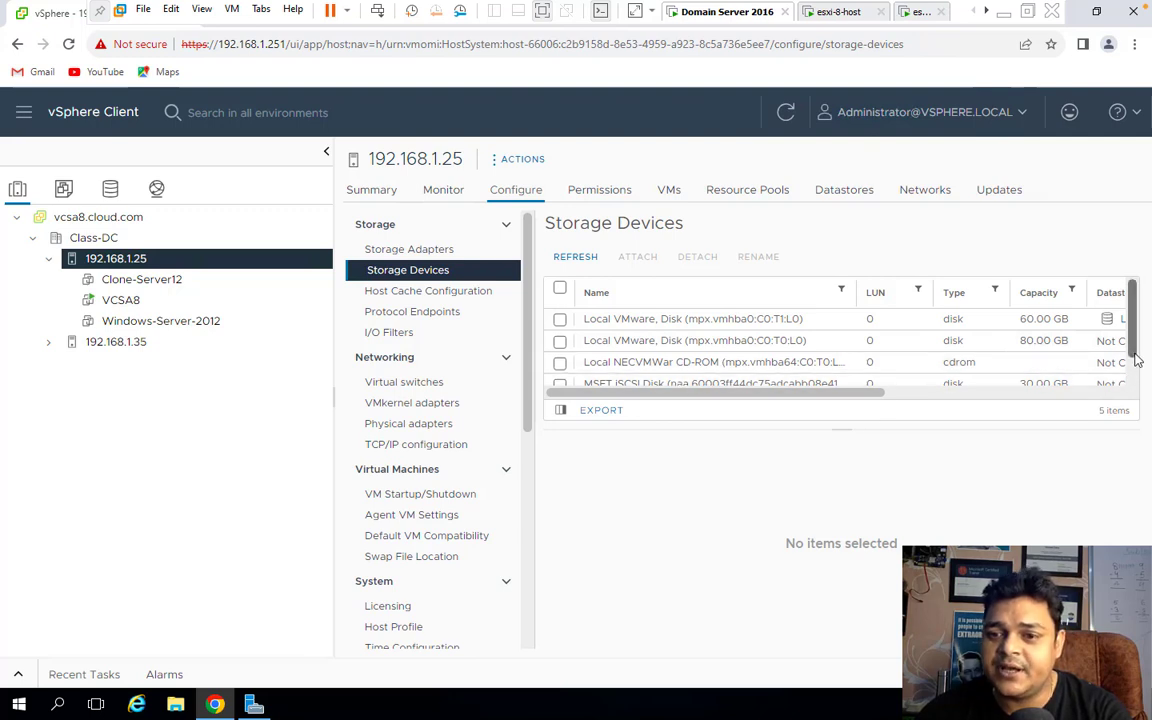
scroll(1137, 360, down, 2)
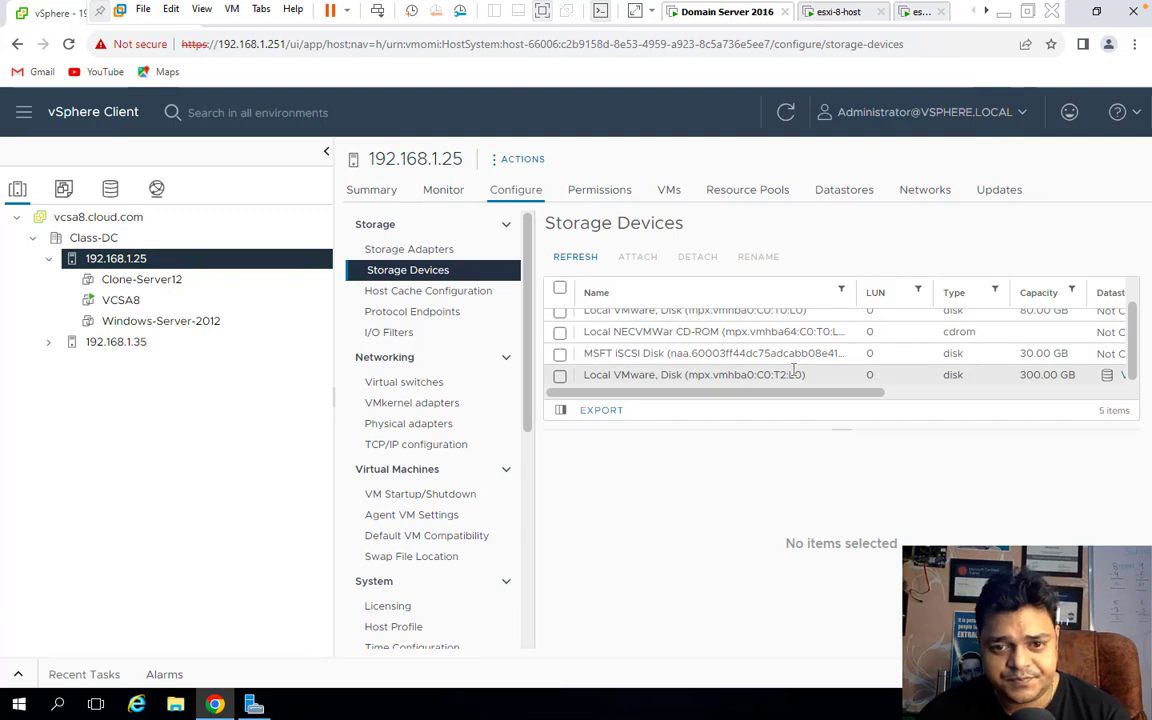
scroll(597, 376, up, 1)
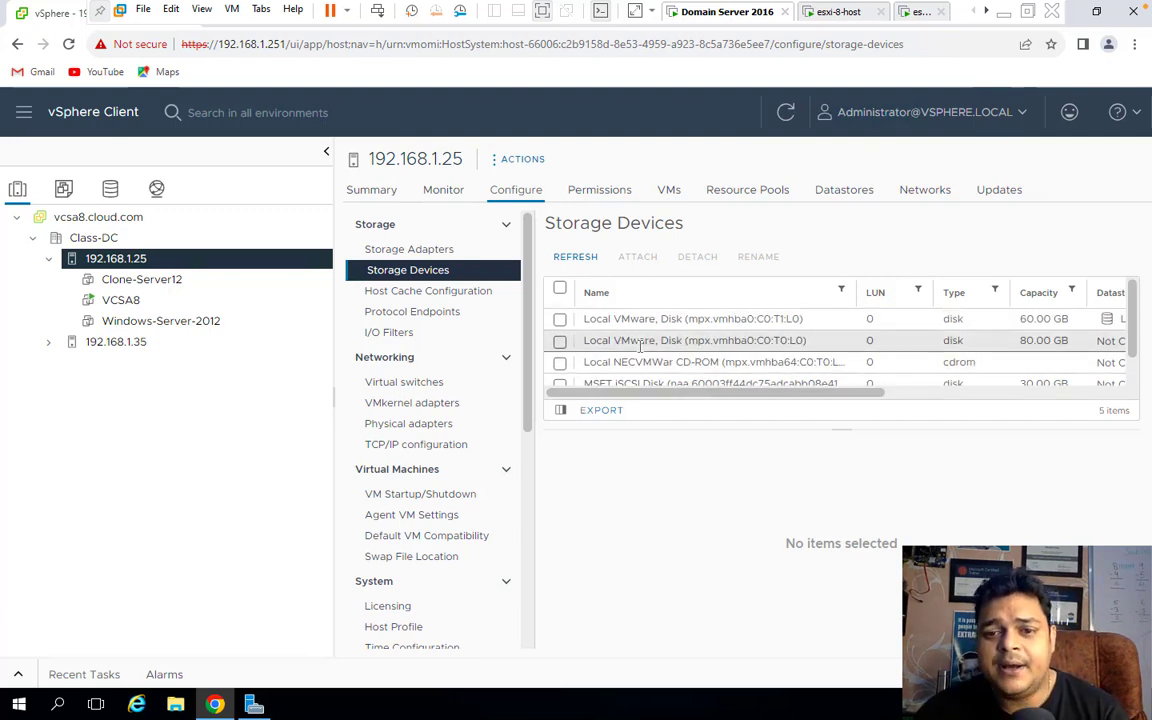
scroll(640, 348, down, 1)
Select the MSFT iSCSI Disk and review its Properties.
click(561, 354)
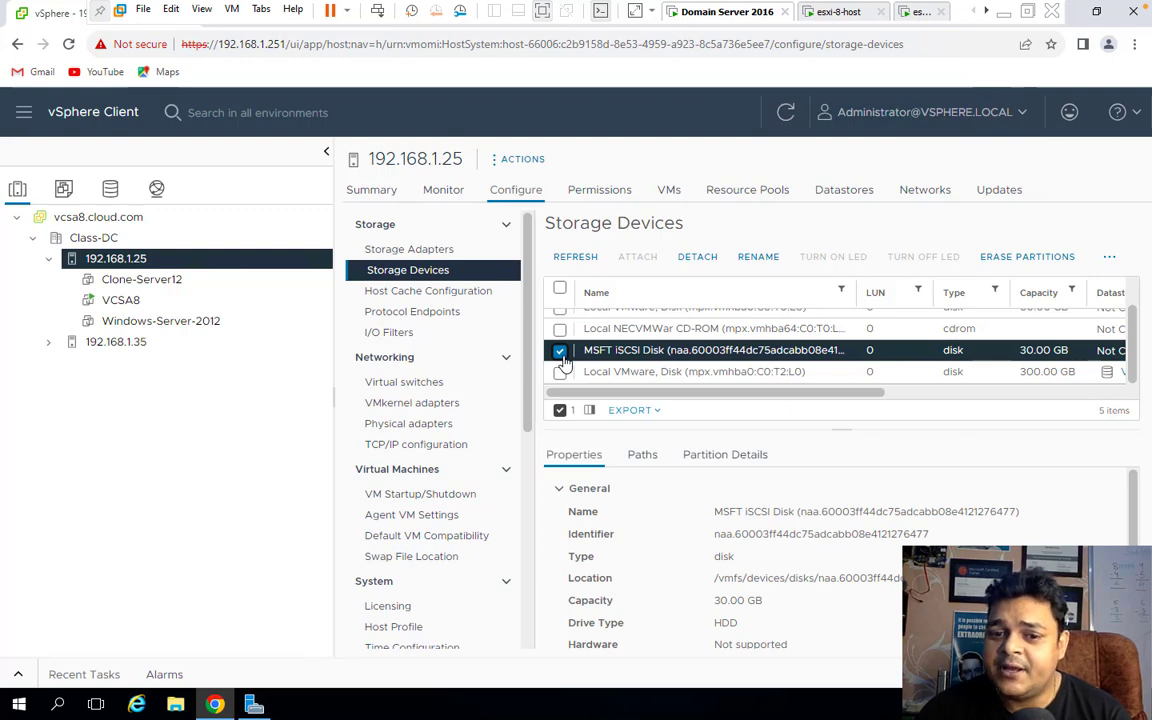
scroll(631, 555, down, 2)
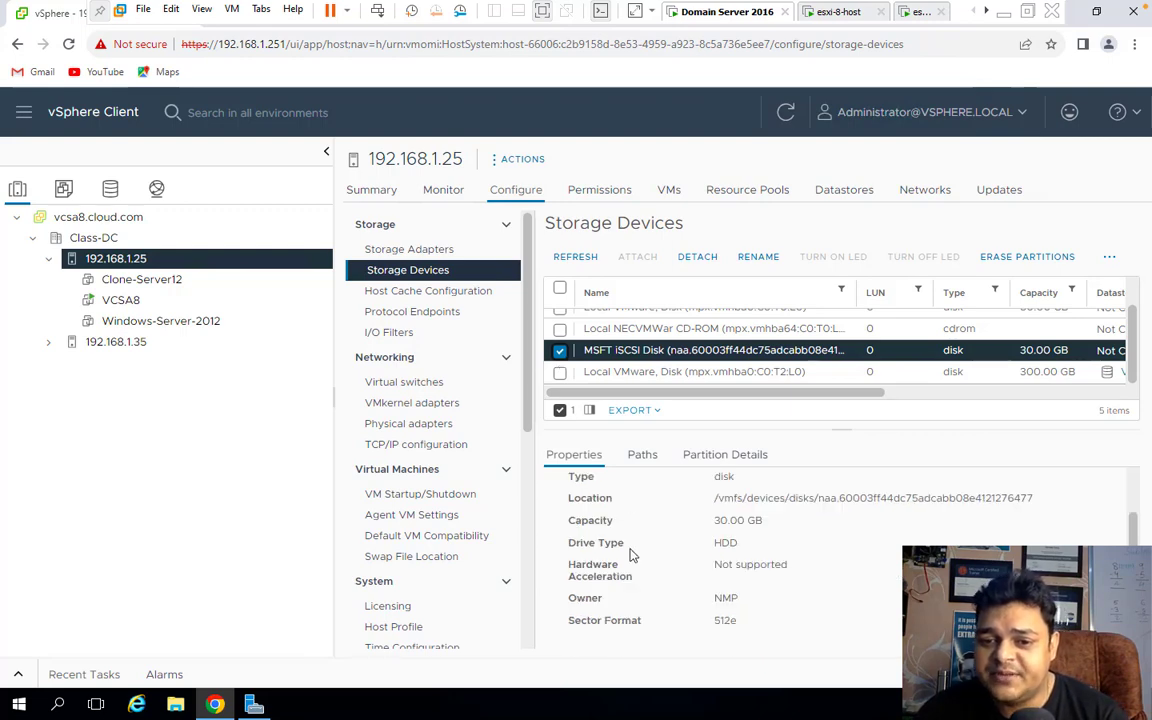
scroll(631, 555, up, 2)
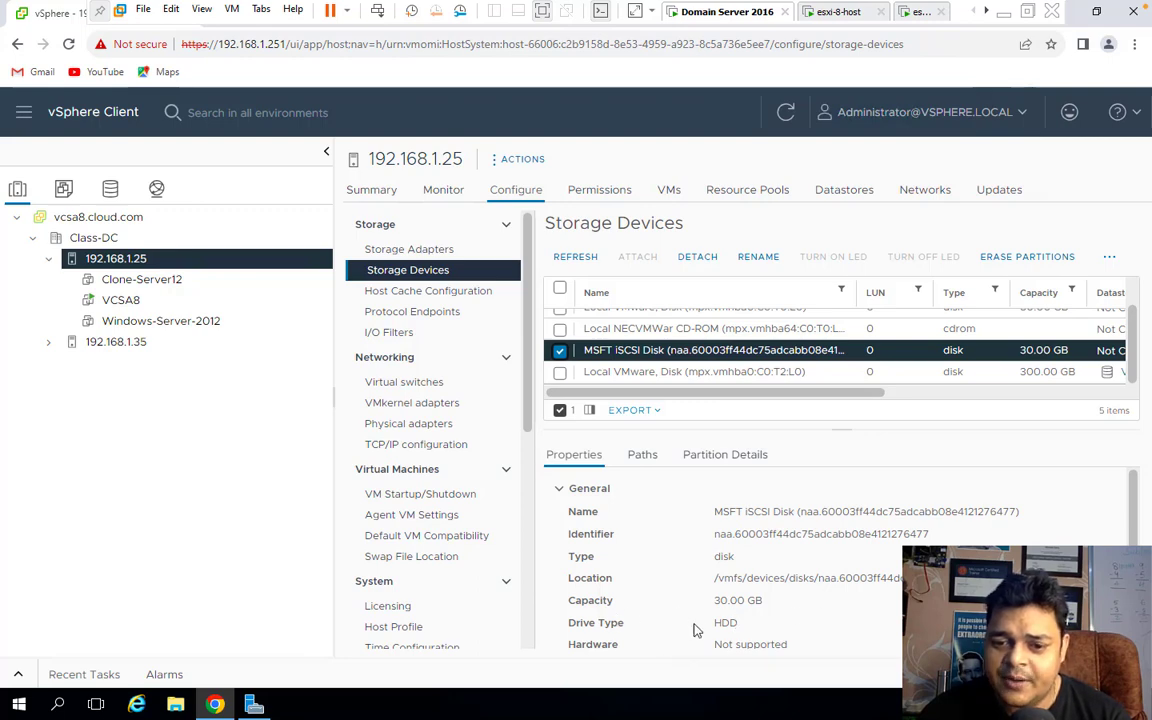
scroll(753, 643, down, 3)
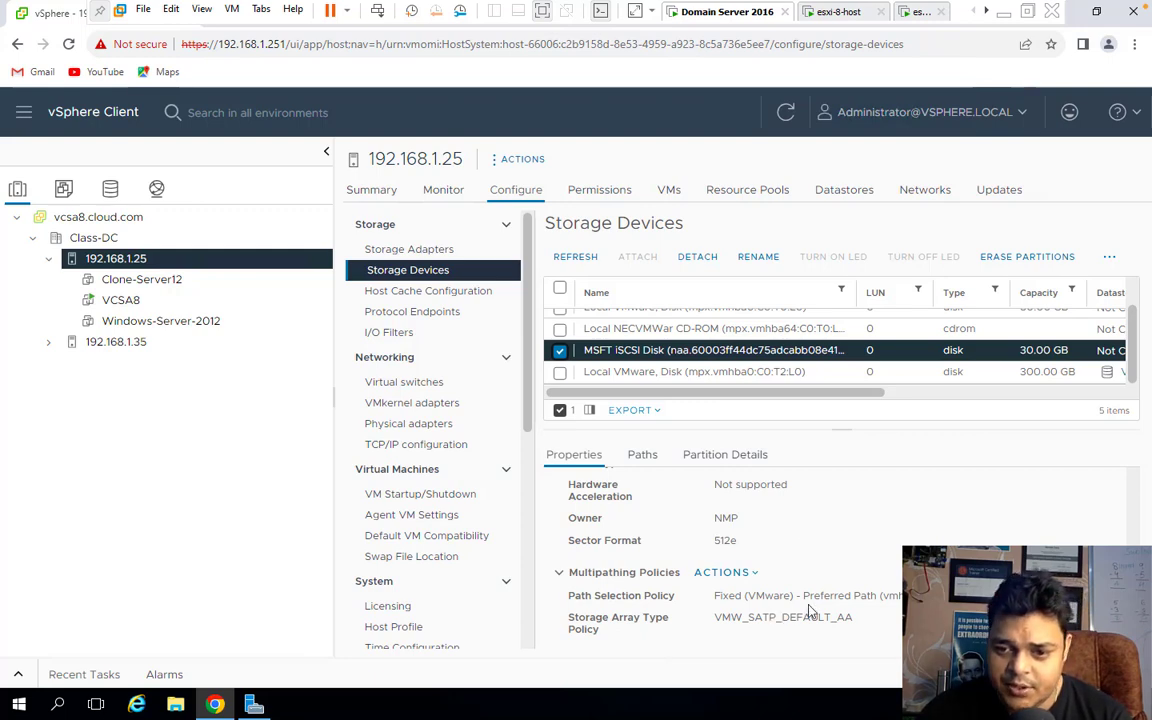
scroll(787, 638, up, 3)
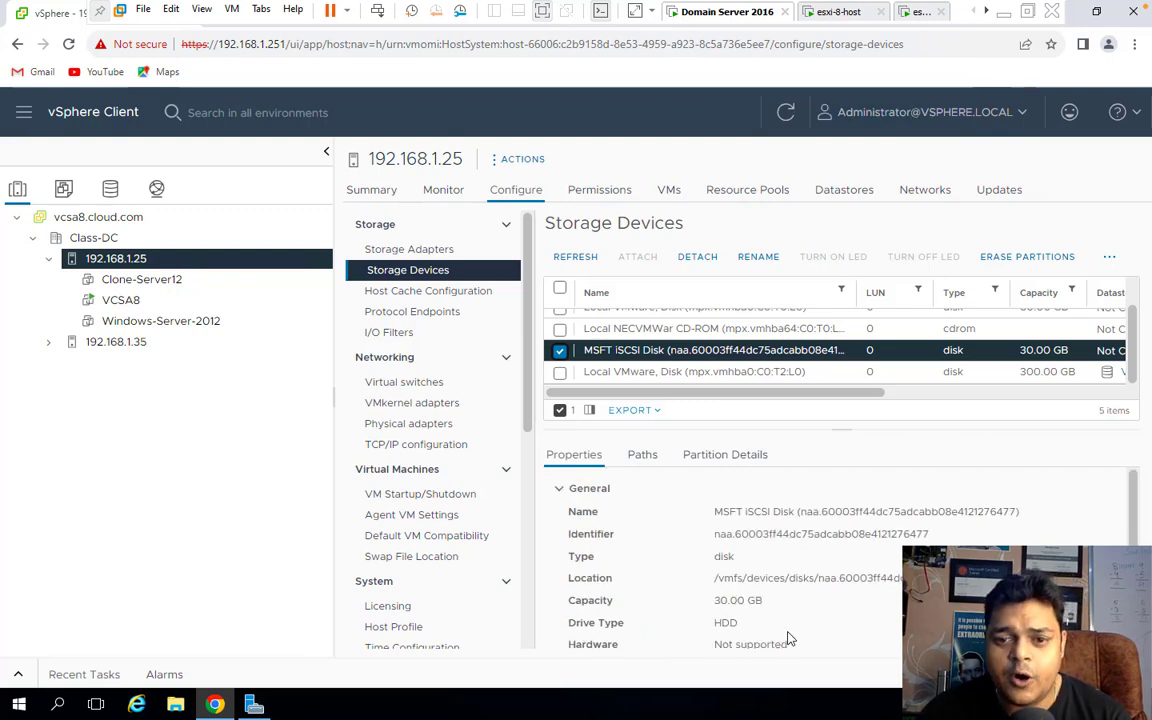
Check the disk's empty Partition Details and its Paths, widening the Runtime Name column.
click(745, 456)
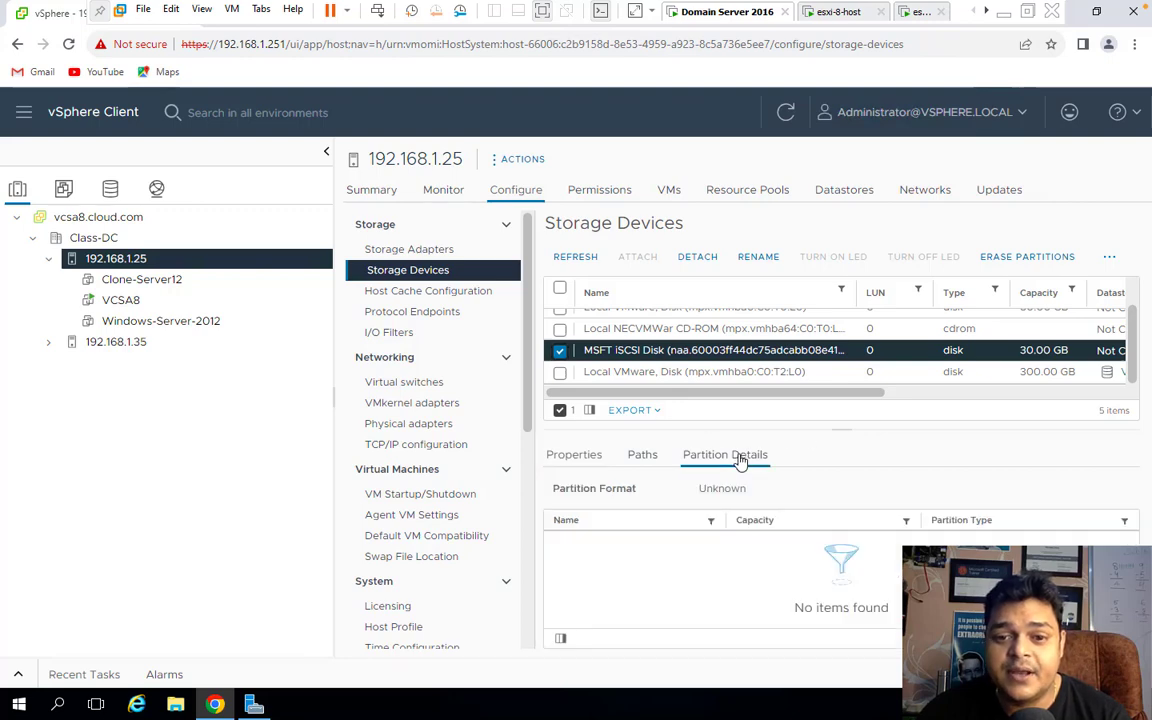
click(646, 459)
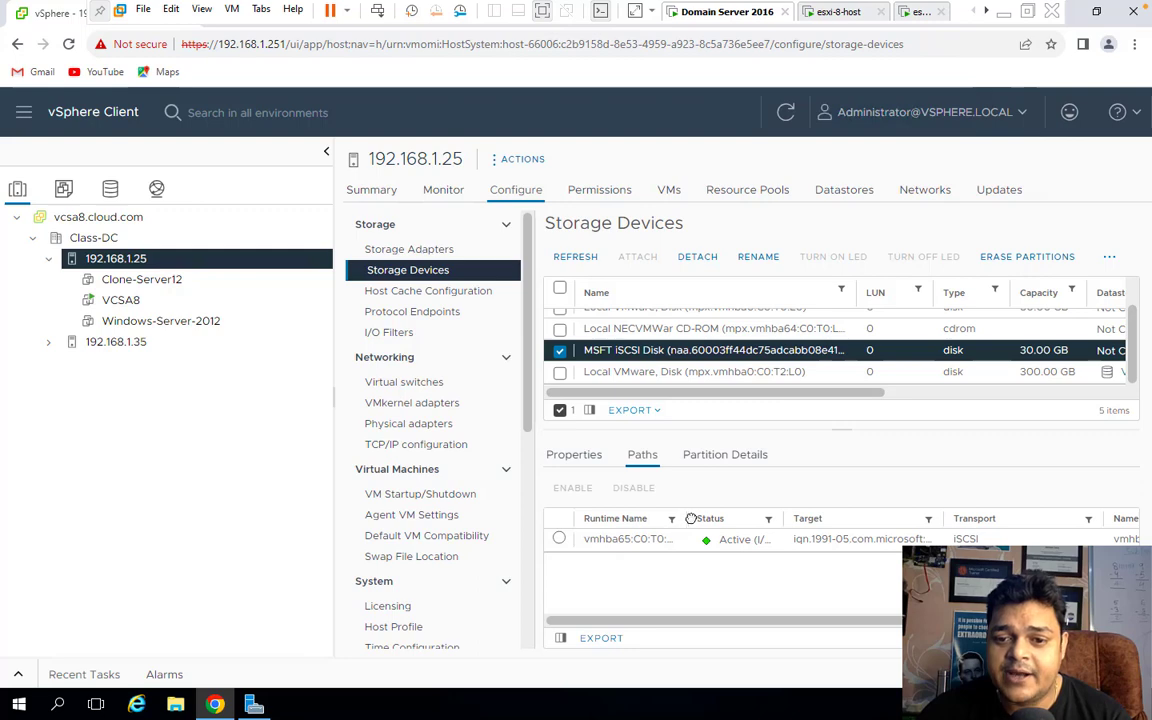
drag(775, 518, 943, 514)
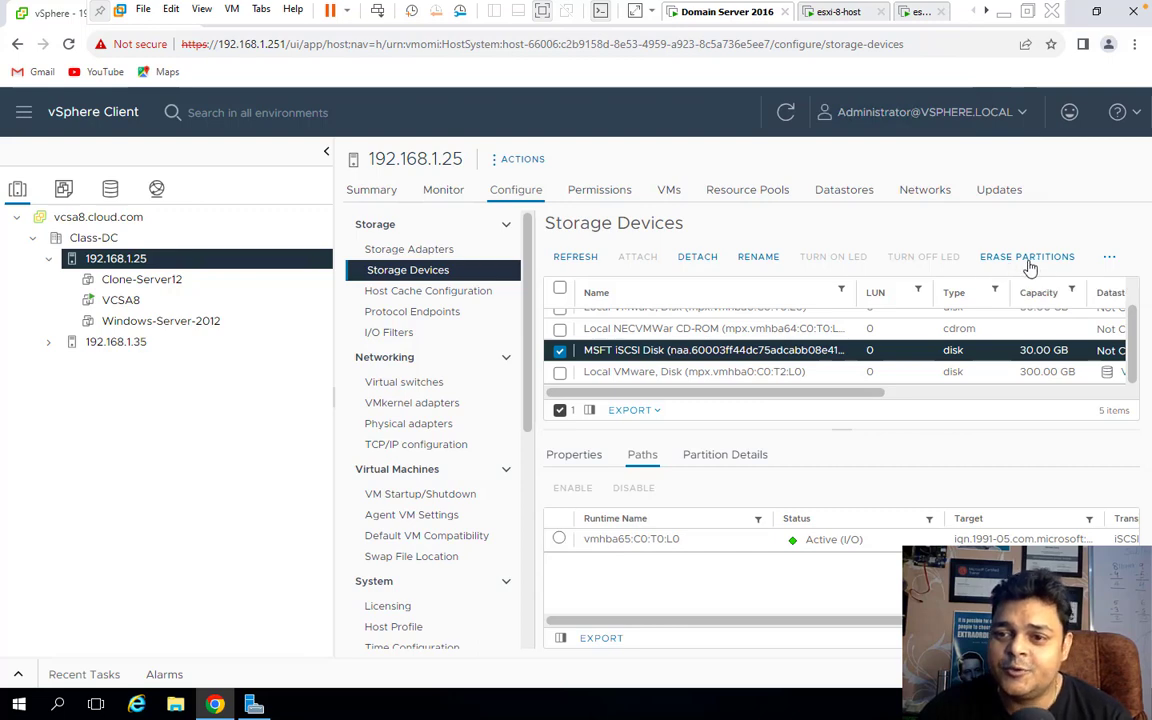
Show and dismiss the disk's extra actions menu, then return to host 192.168.1.35.
click(1121, 262)
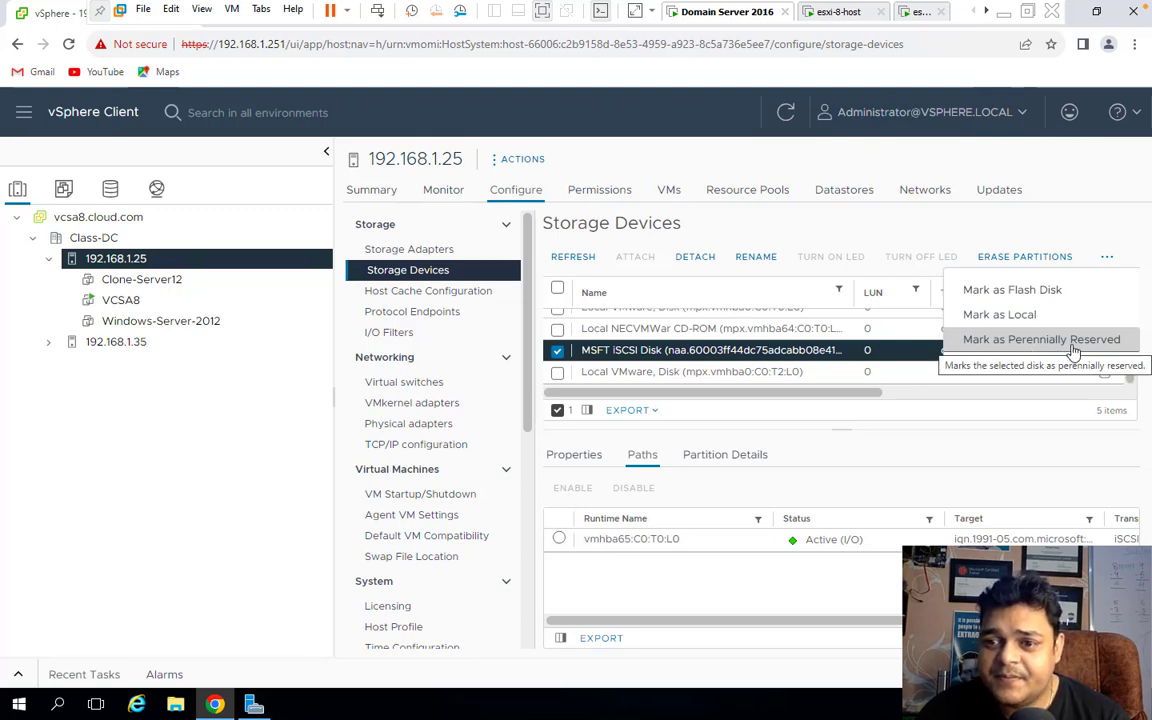
click(1080, 221)
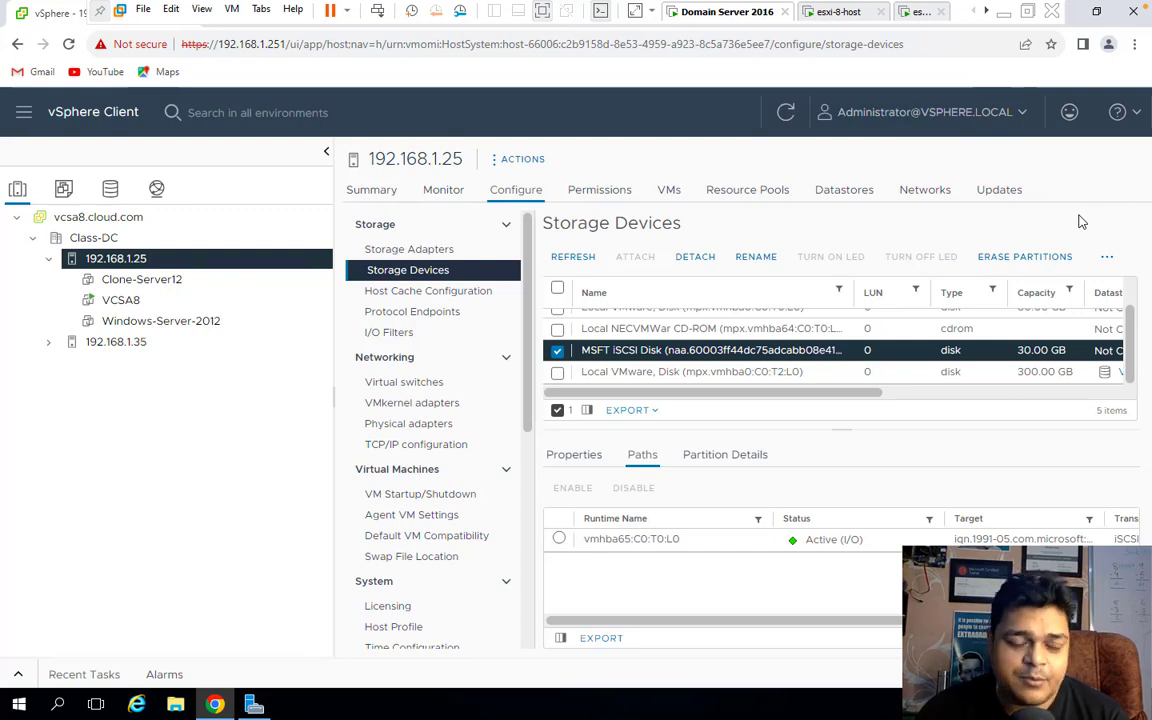
click(117, 343)
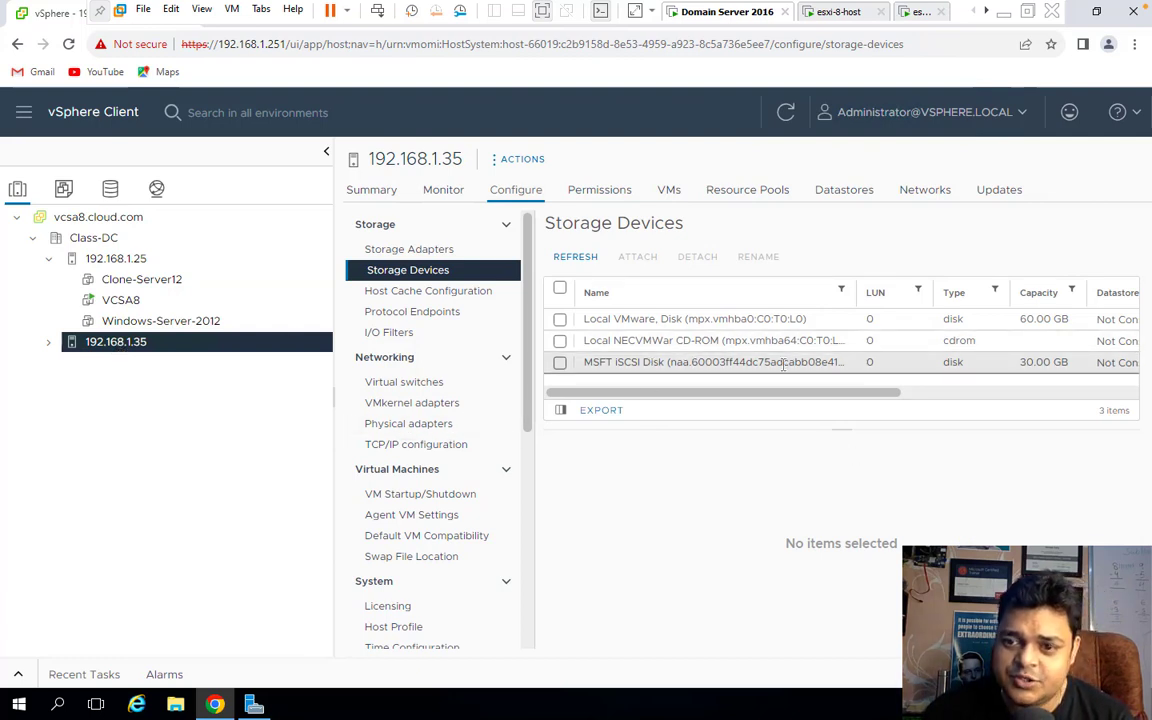
Start a new virtual machine on host 192.168.1.35 and name it 'Win-'.
right_click(123, 355)
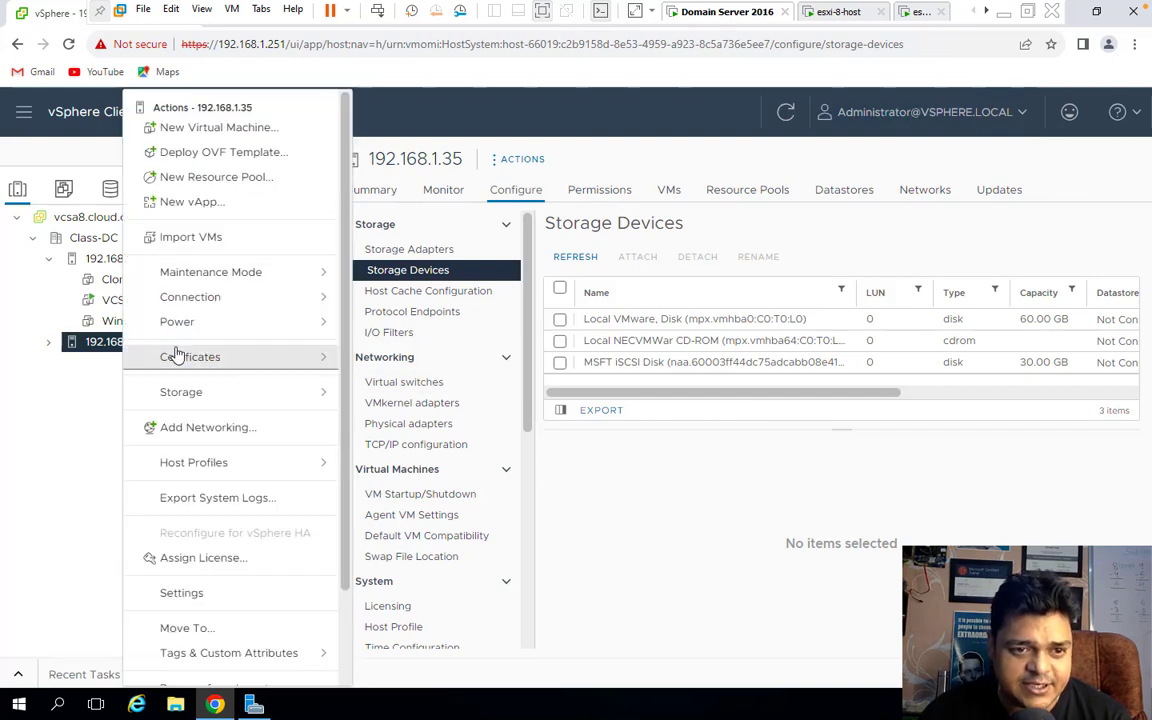
click(195, 130)
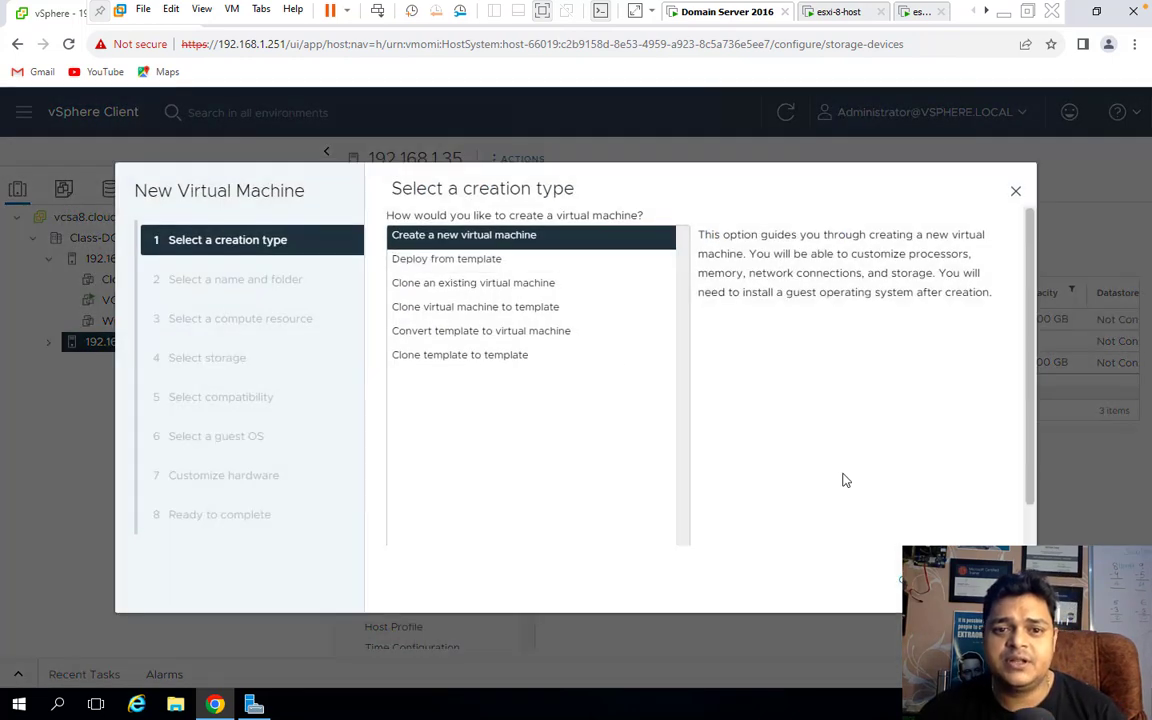
click(903, 579)
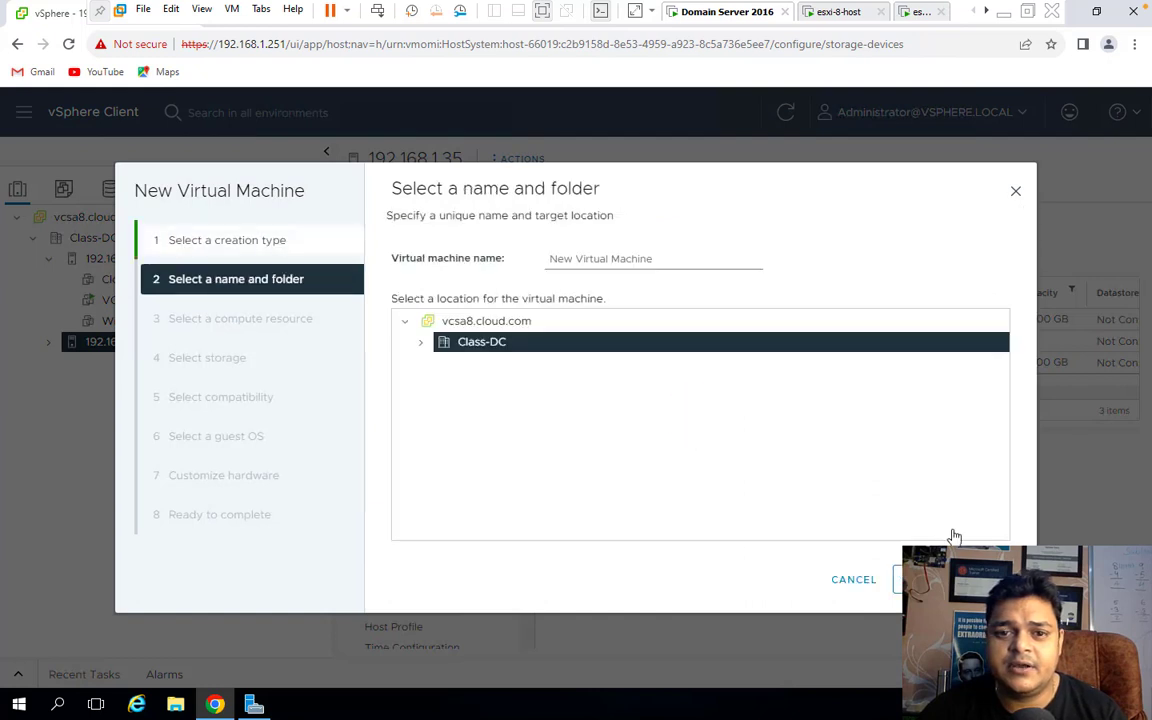
click(609, 257)
drag(670, 256, 352, 268)
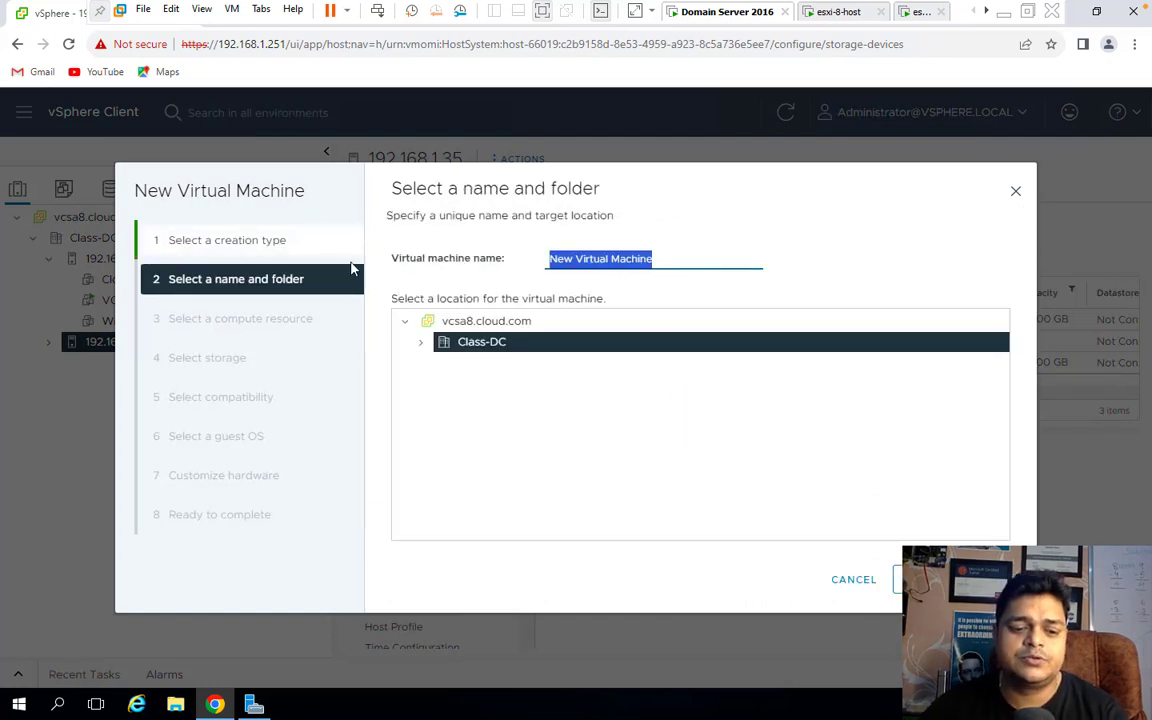
text(Win-11)
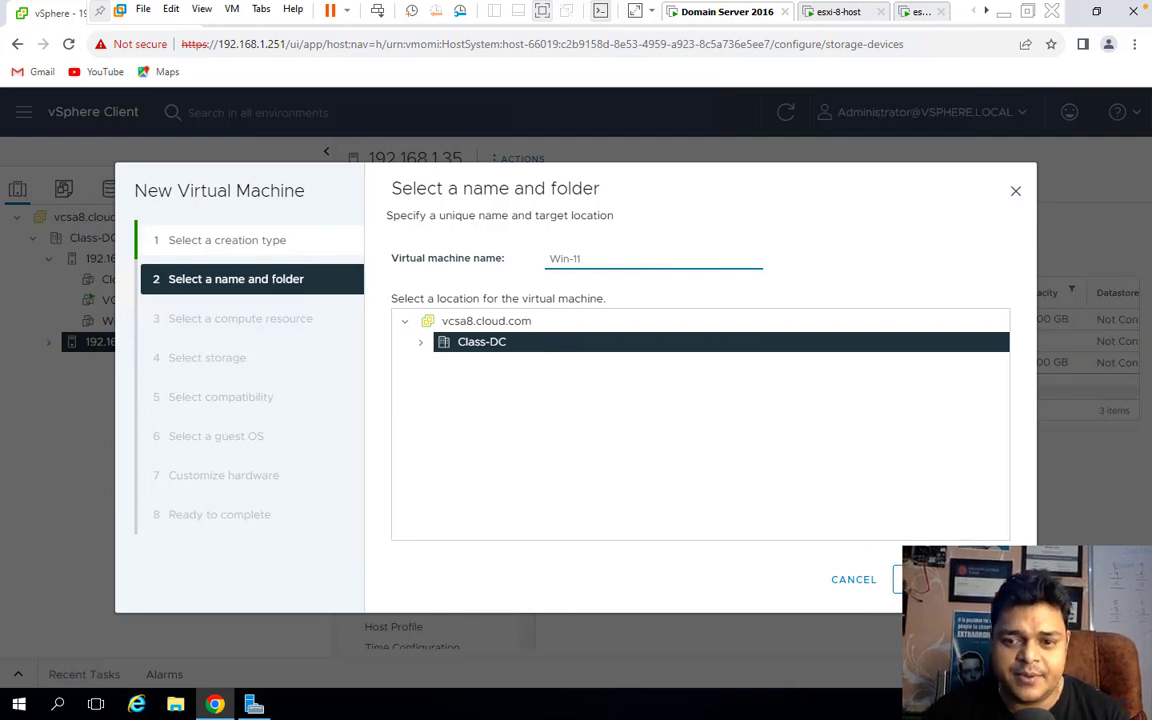
Advance to Select storage, check the VM Storage Policy list and toggle Disable Storage DRS off and on.
click(920, 579)
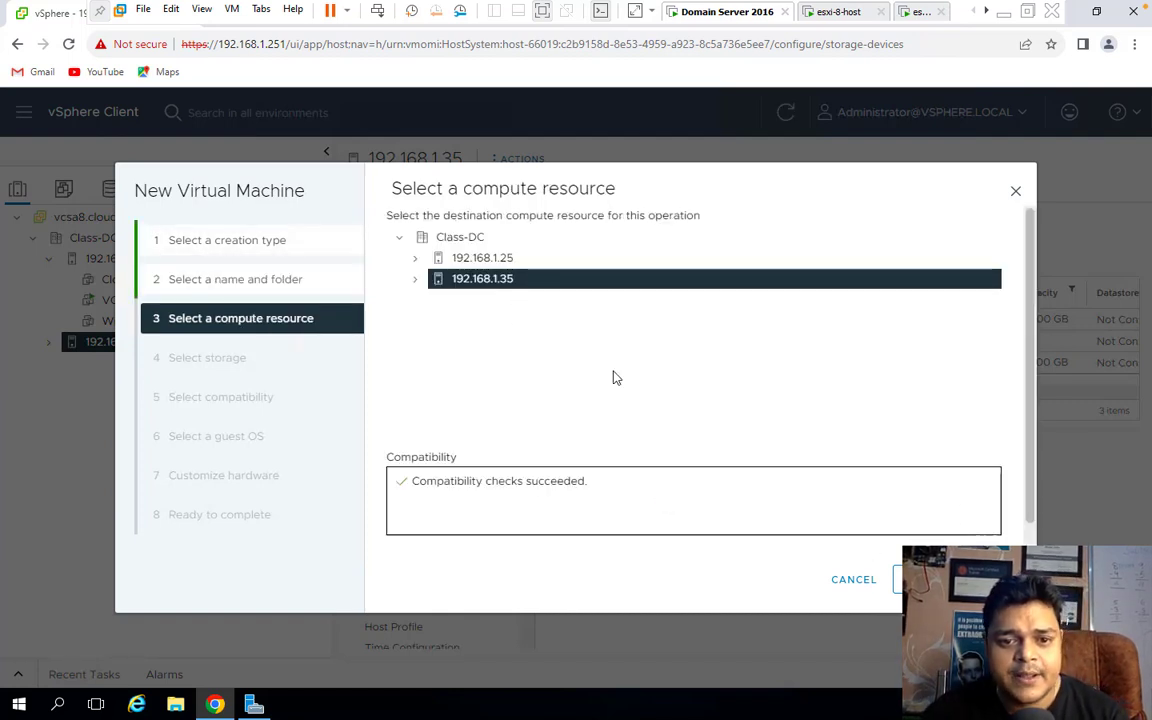
click(920, 579)
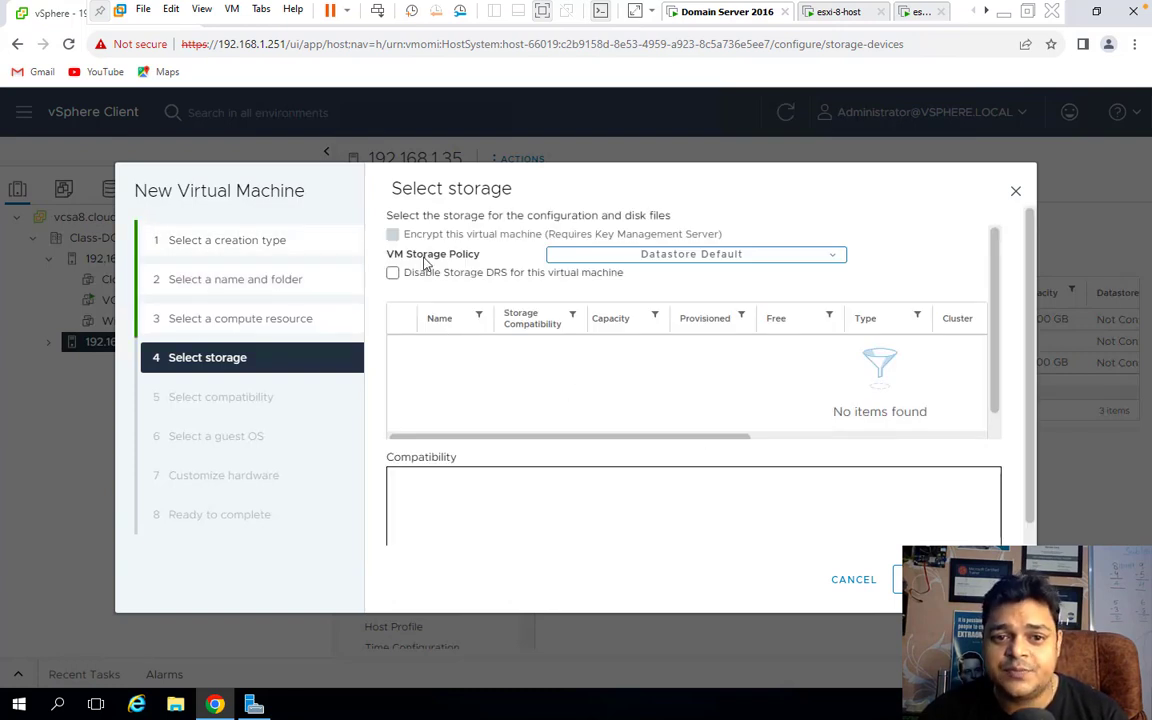
click(692, 258)
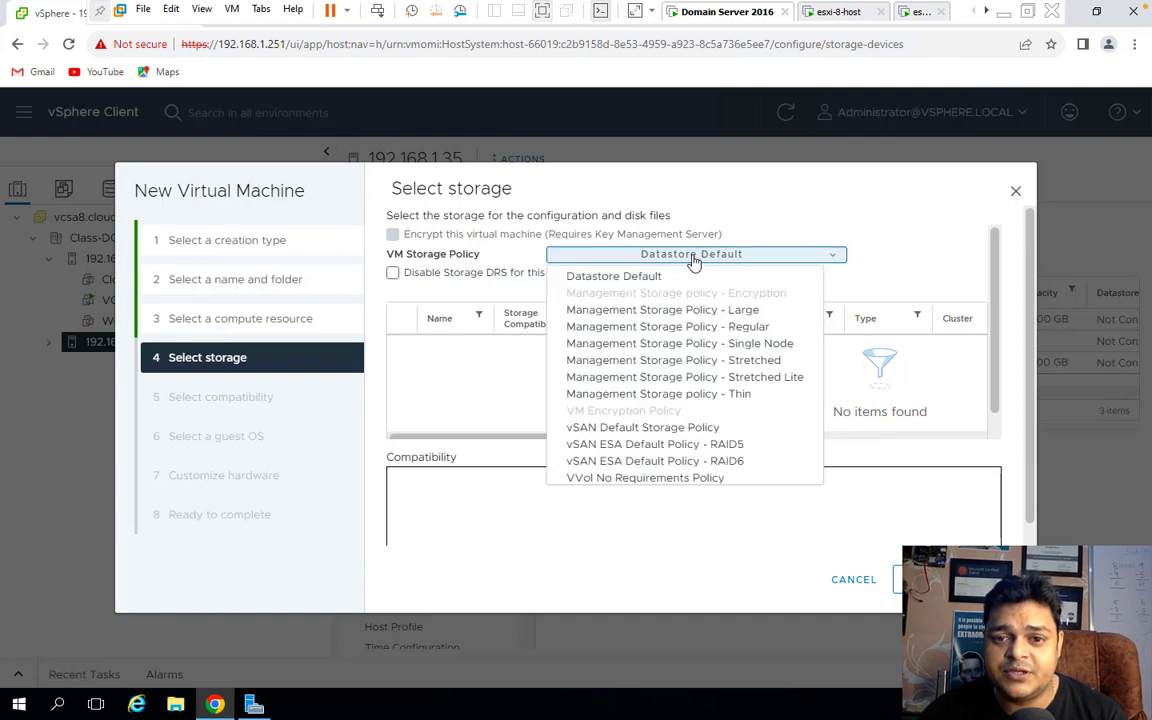
key(Escape)
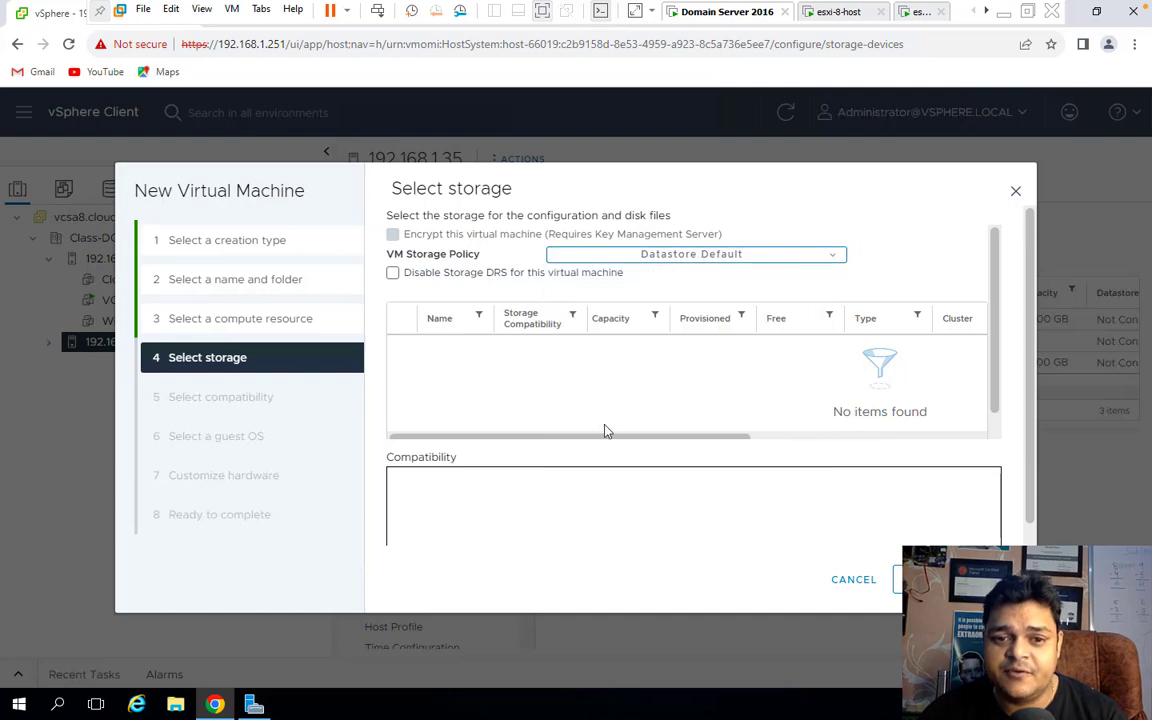
click(393, 273)
click(393, 273)
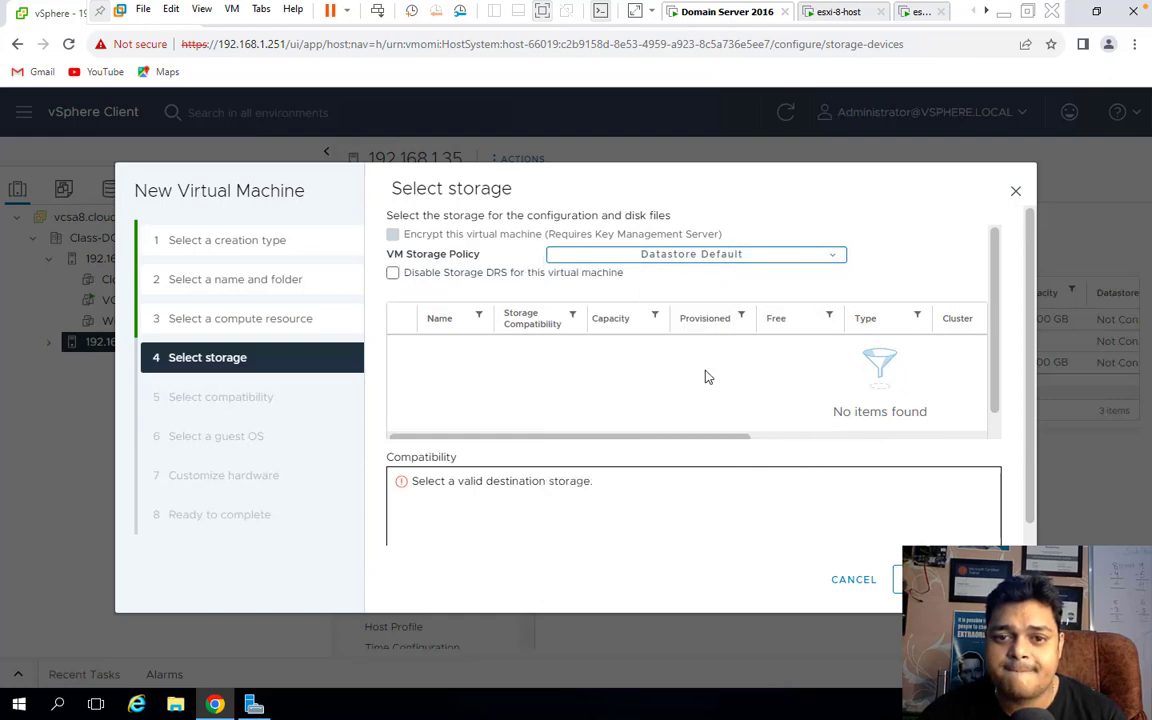
Try Management Storage Policy - Large, revert to Datastore Default, then go back and close the wizard.
click(829, 258)
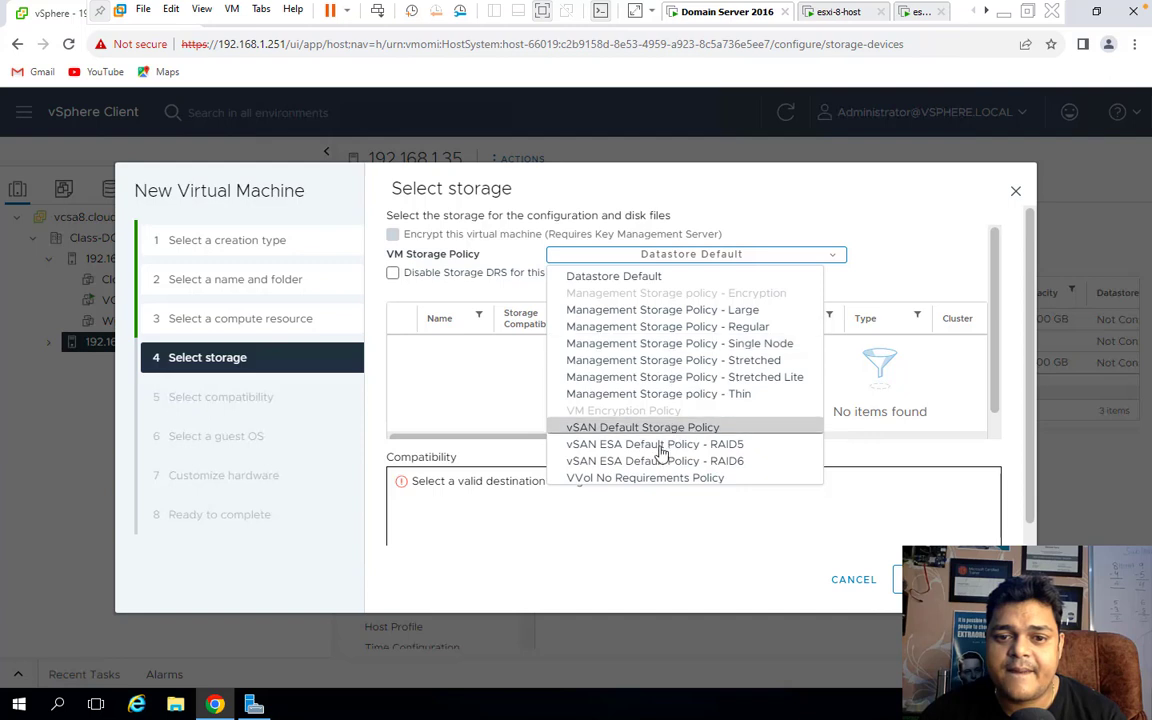
click(683, 310)
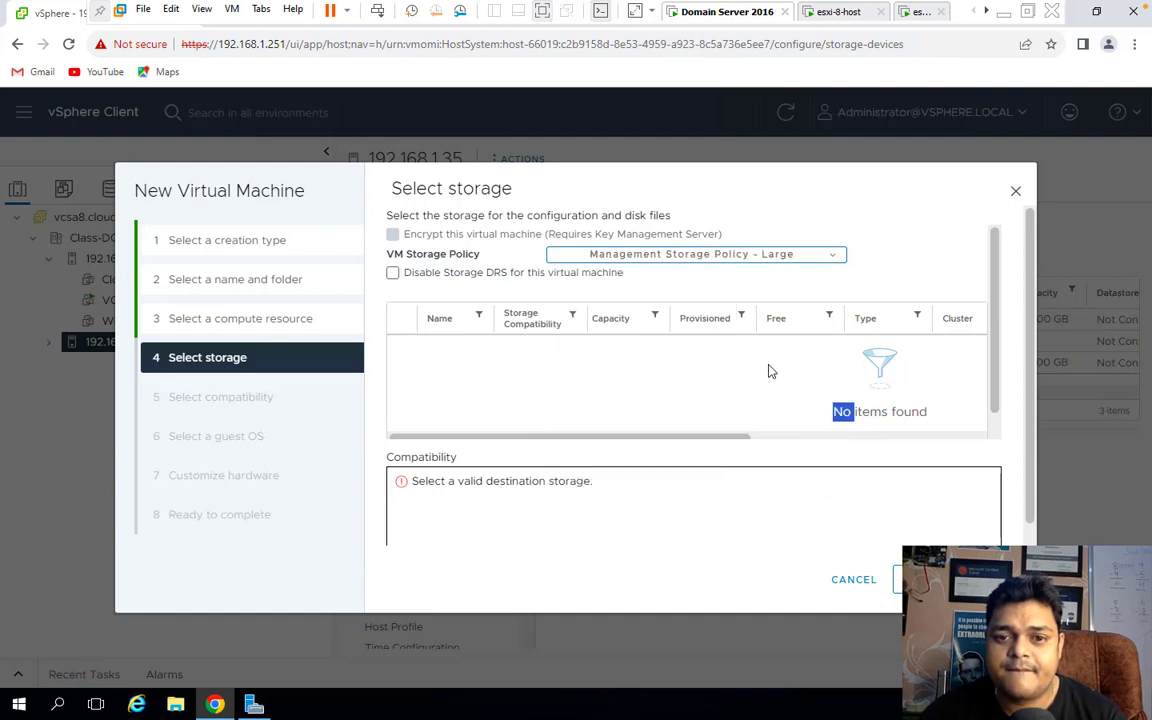
click(725, 258)
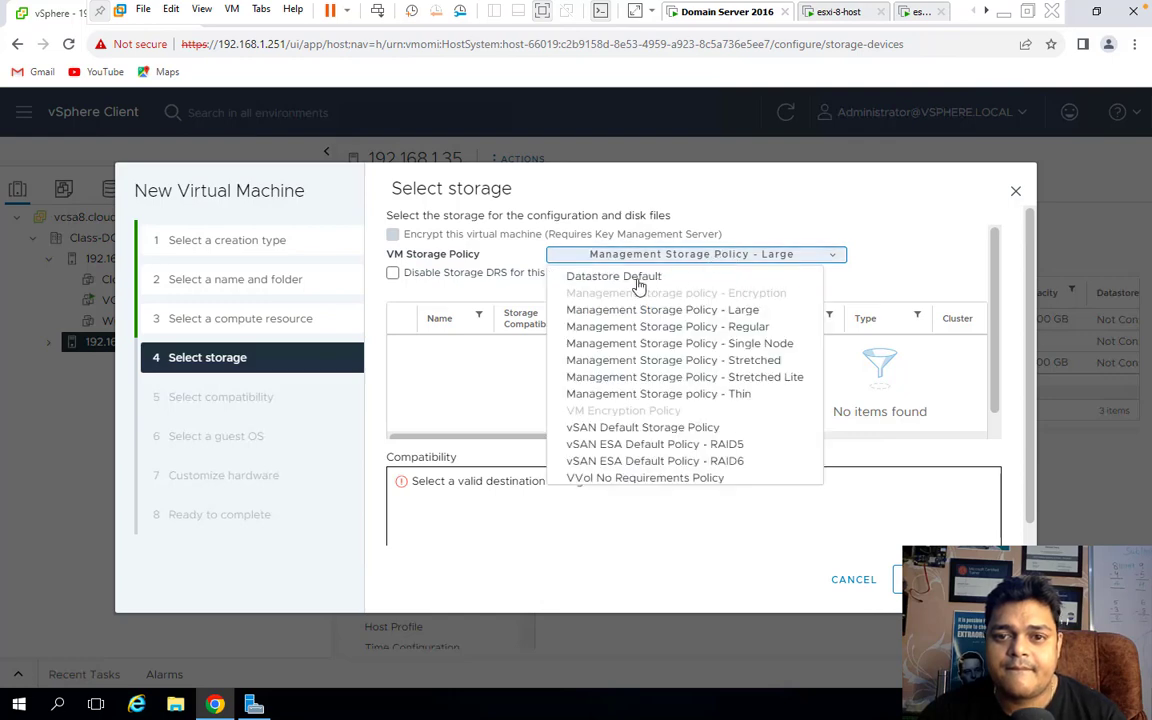
click(578, 274)
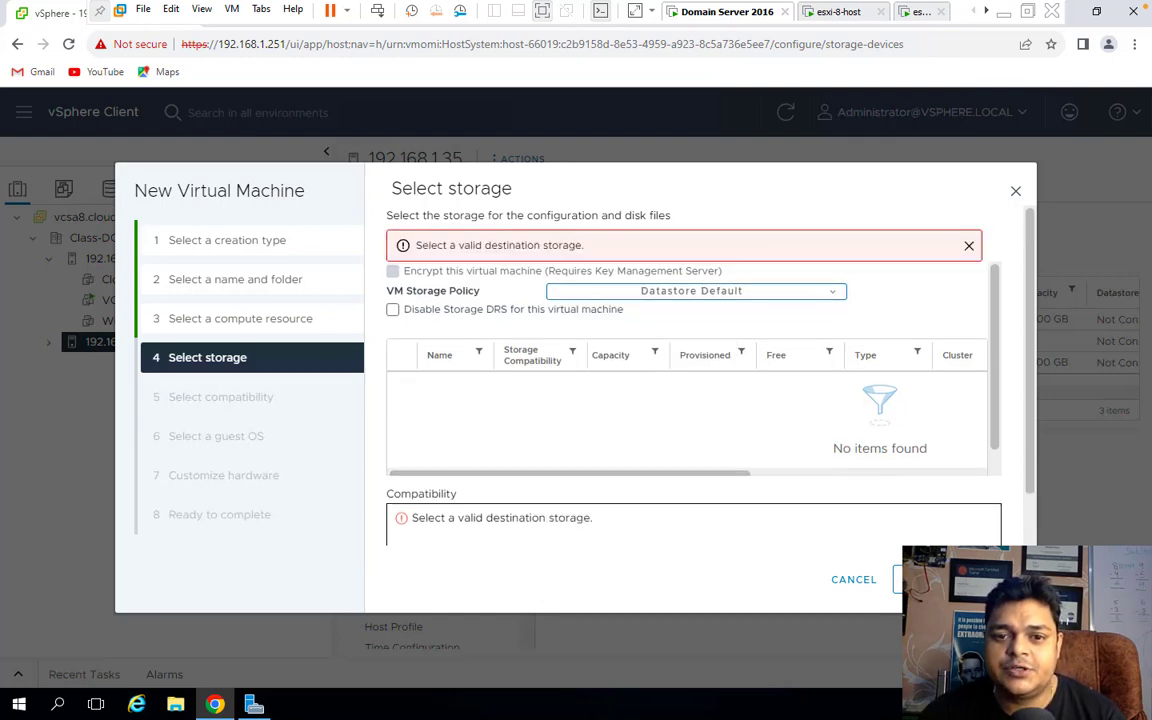
click(912, 580)
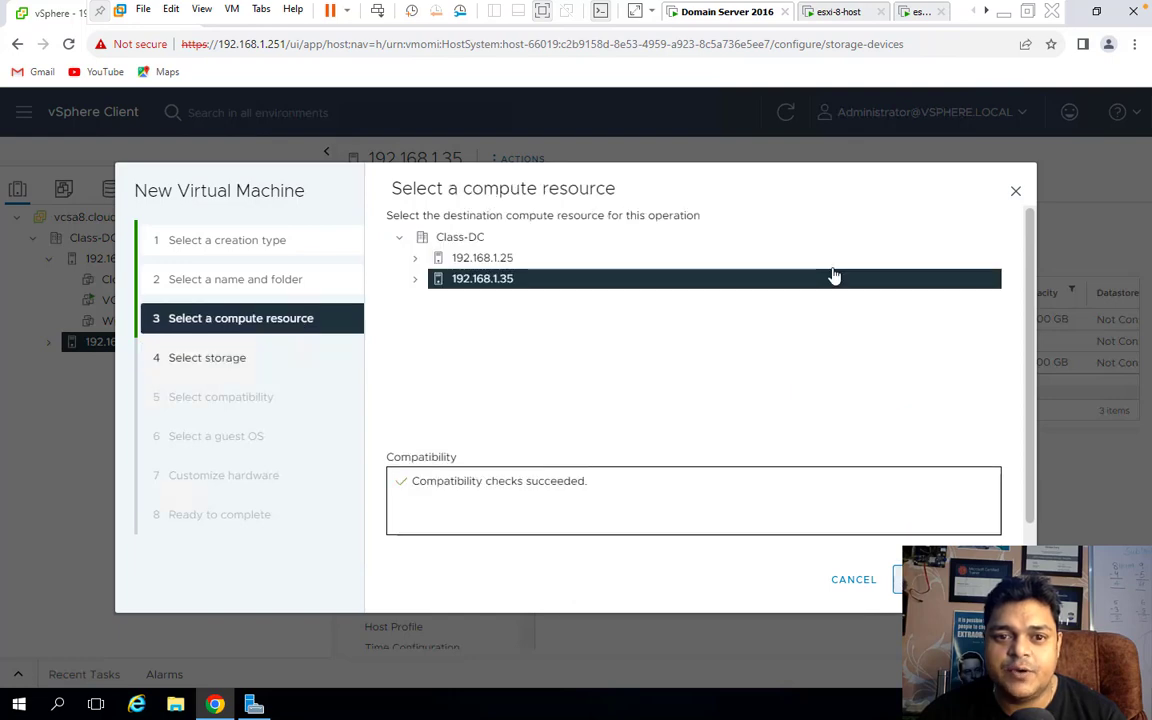
click(1015, 194)
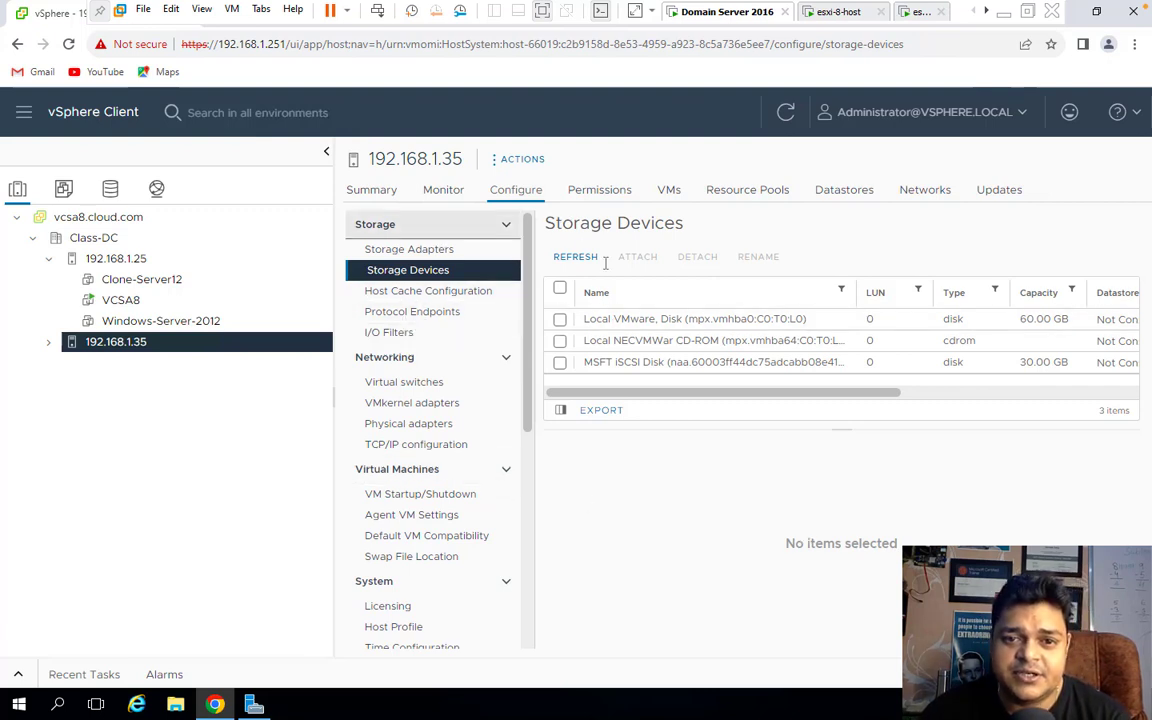
Mark the 30 GB MSFT iSCSI Disk as local from its actions menu, confirm, and refresh the list.
click(563, 366)
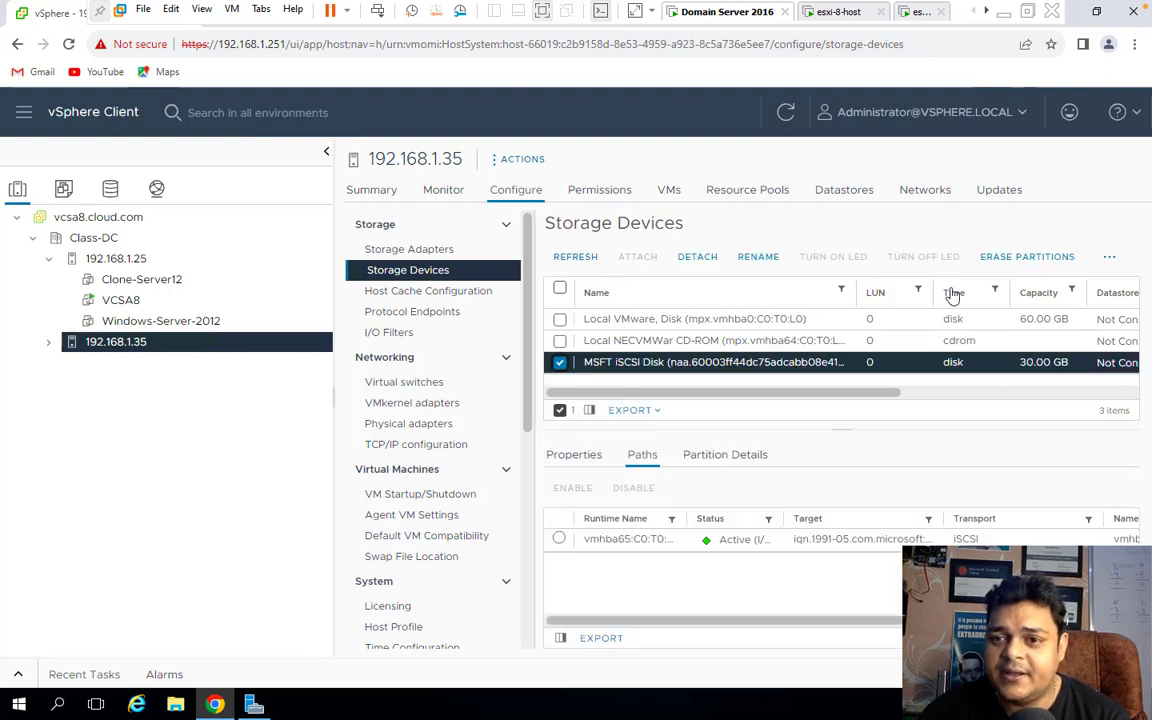
click(1103, 260)
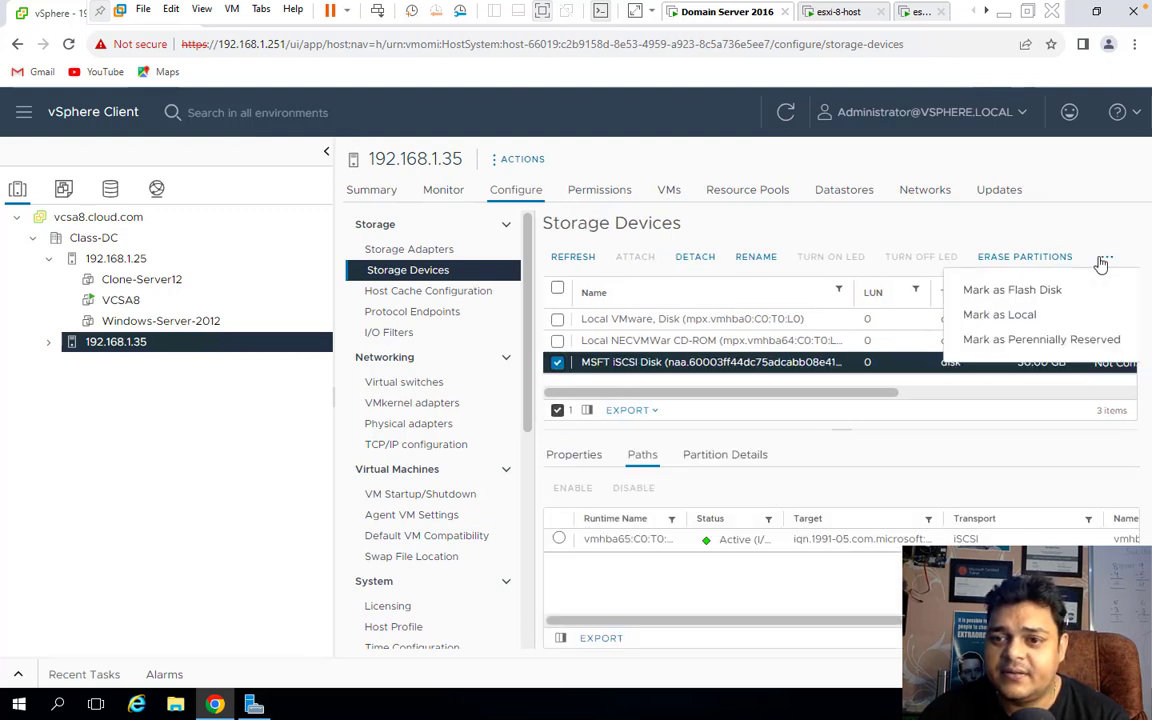
click(1015, 314)
click(757, 441)
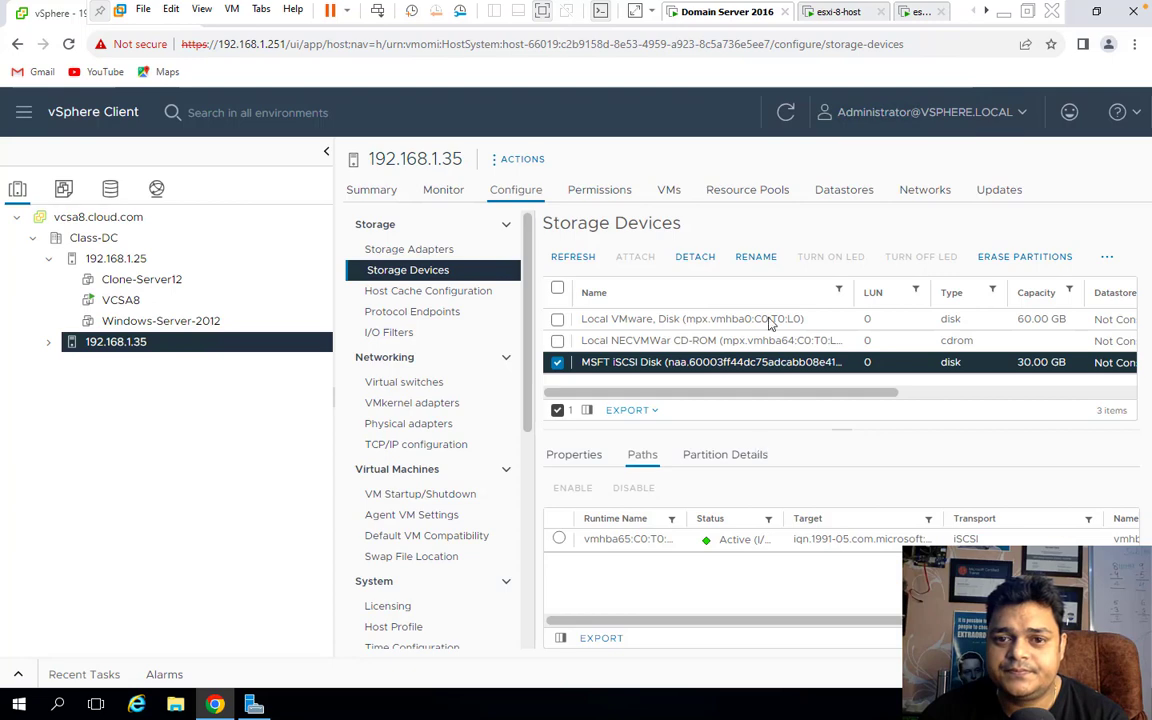
click(786, 114)
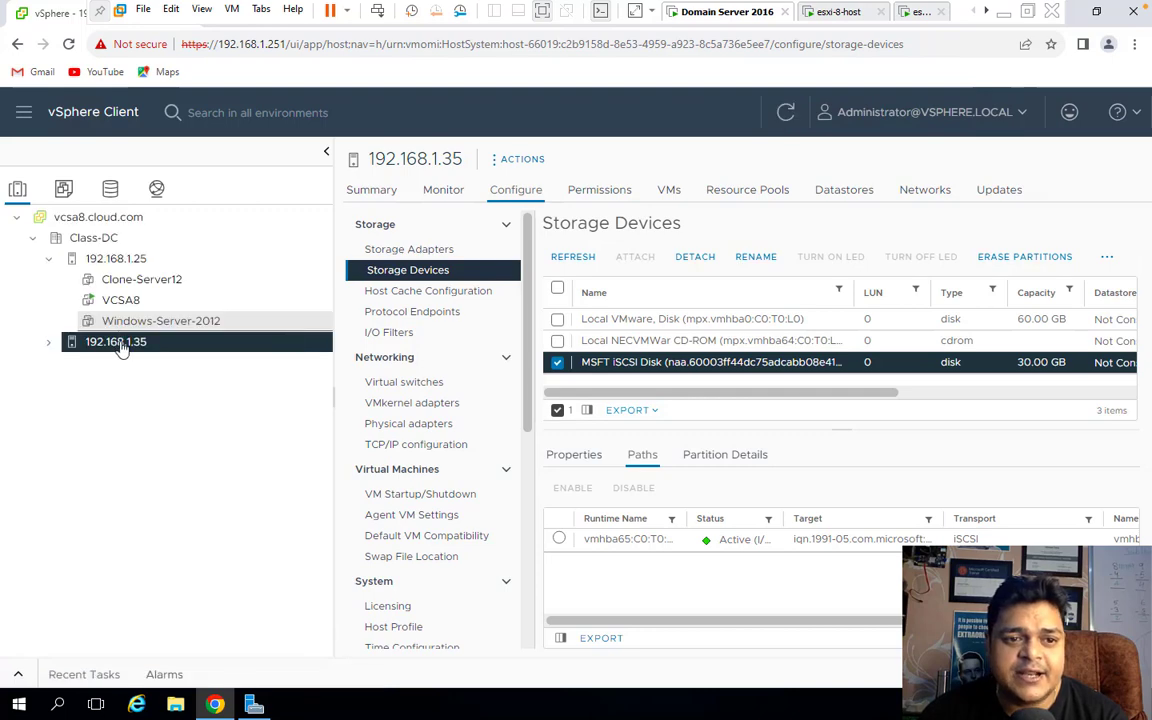
right_click(120, 342)
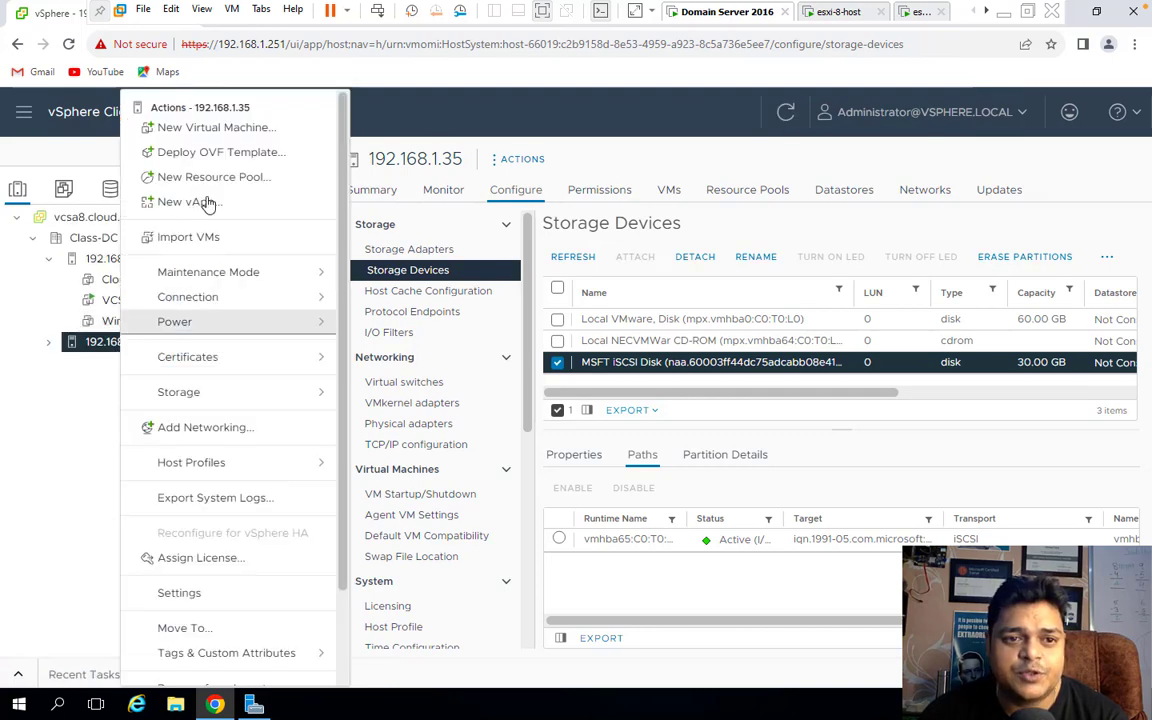
click(201, 130)
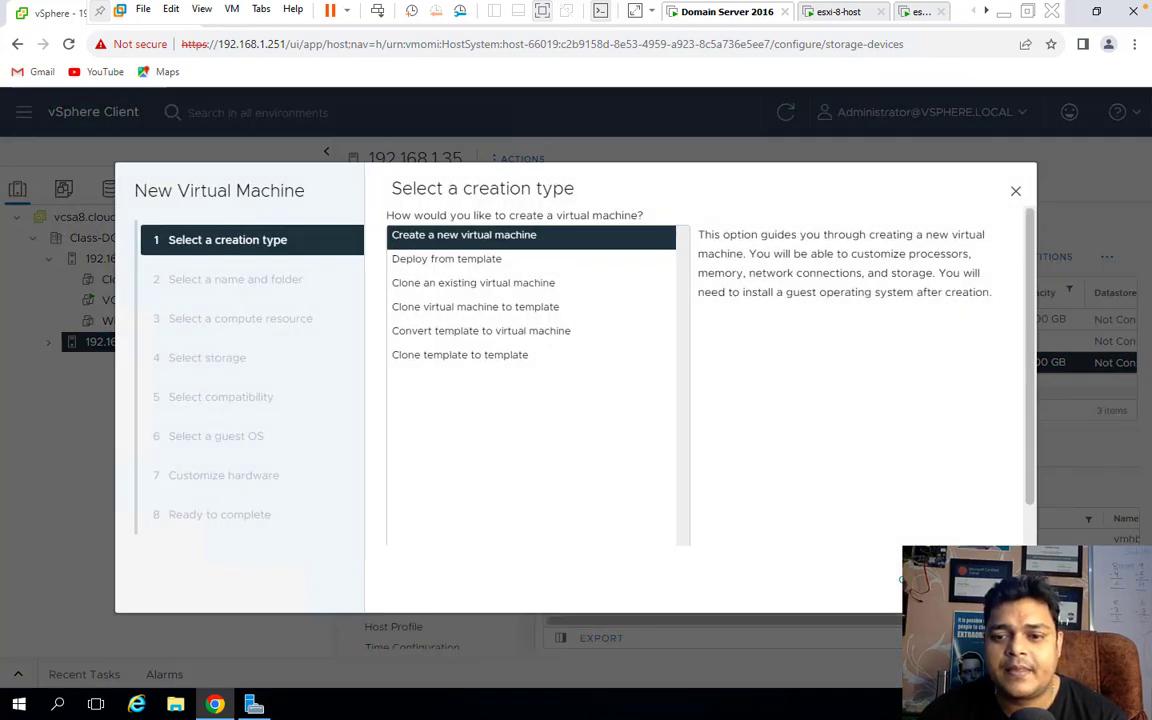
click(928, 580)
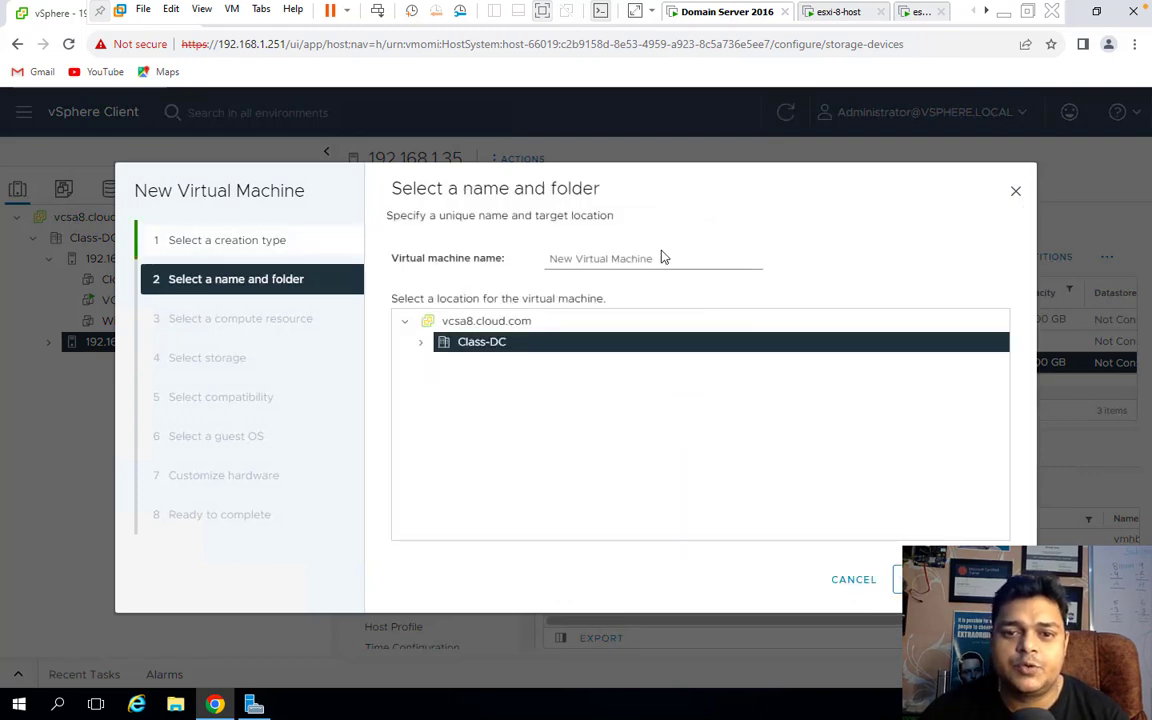
drag(669, 259, 381, 257)
text(W)
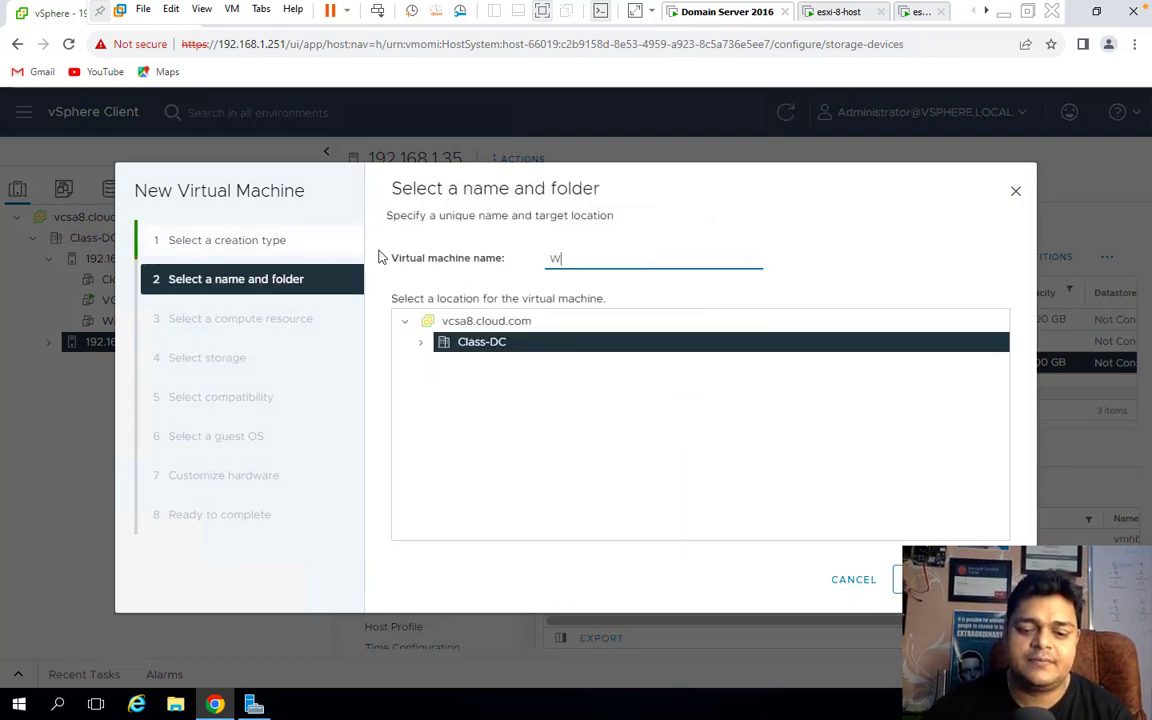
text(0)
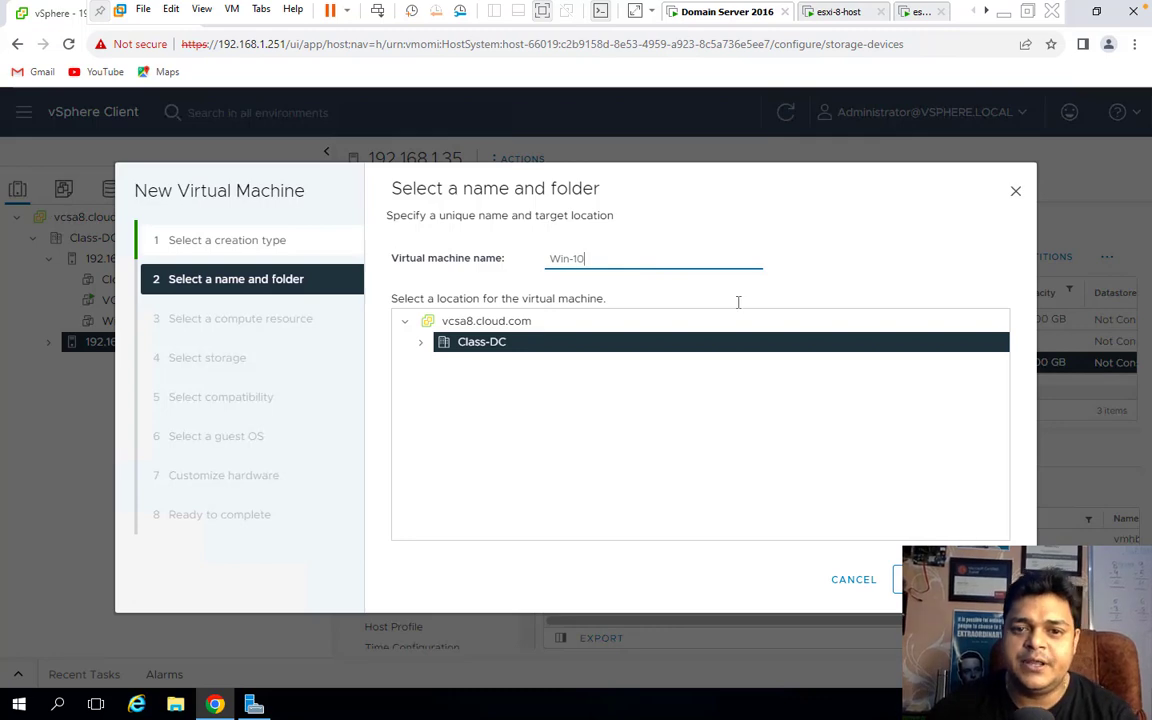
key(Return)
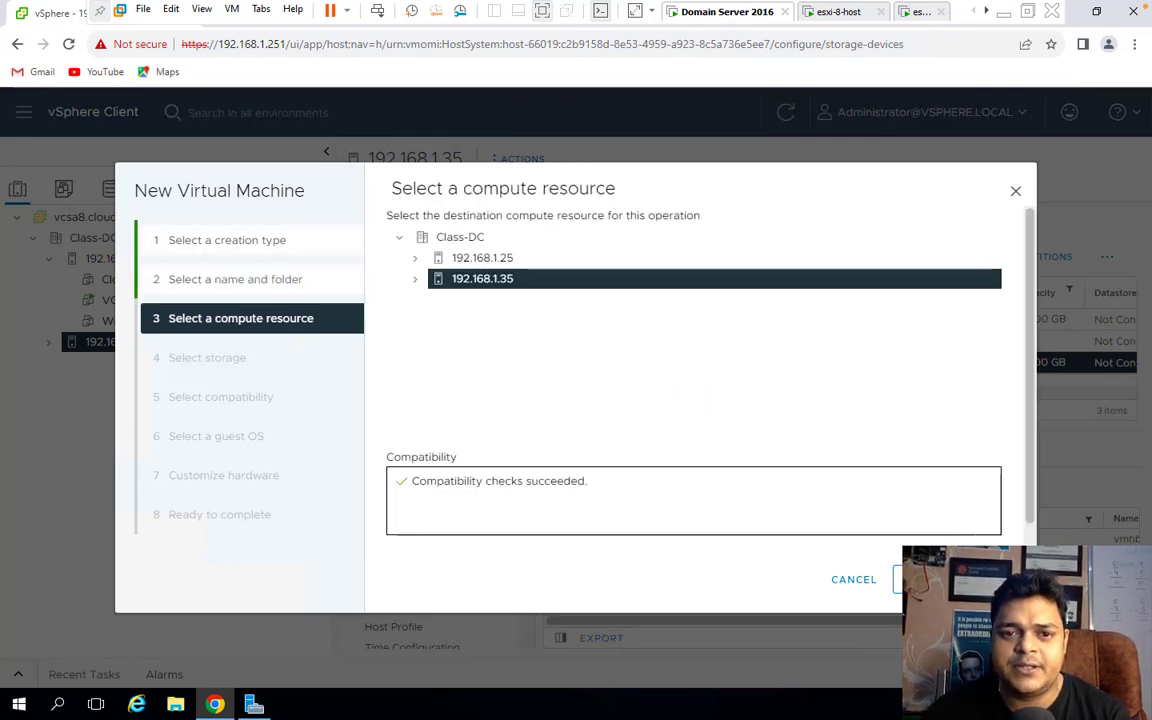
key(Return)
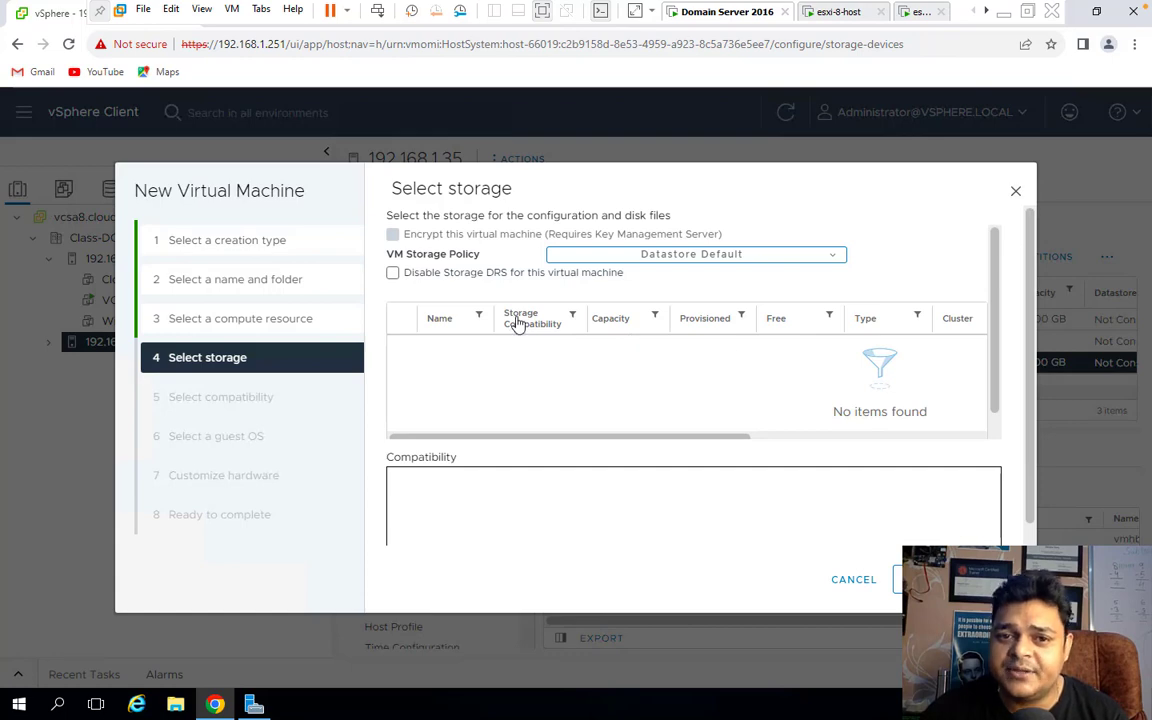
key(ctrl+Left)
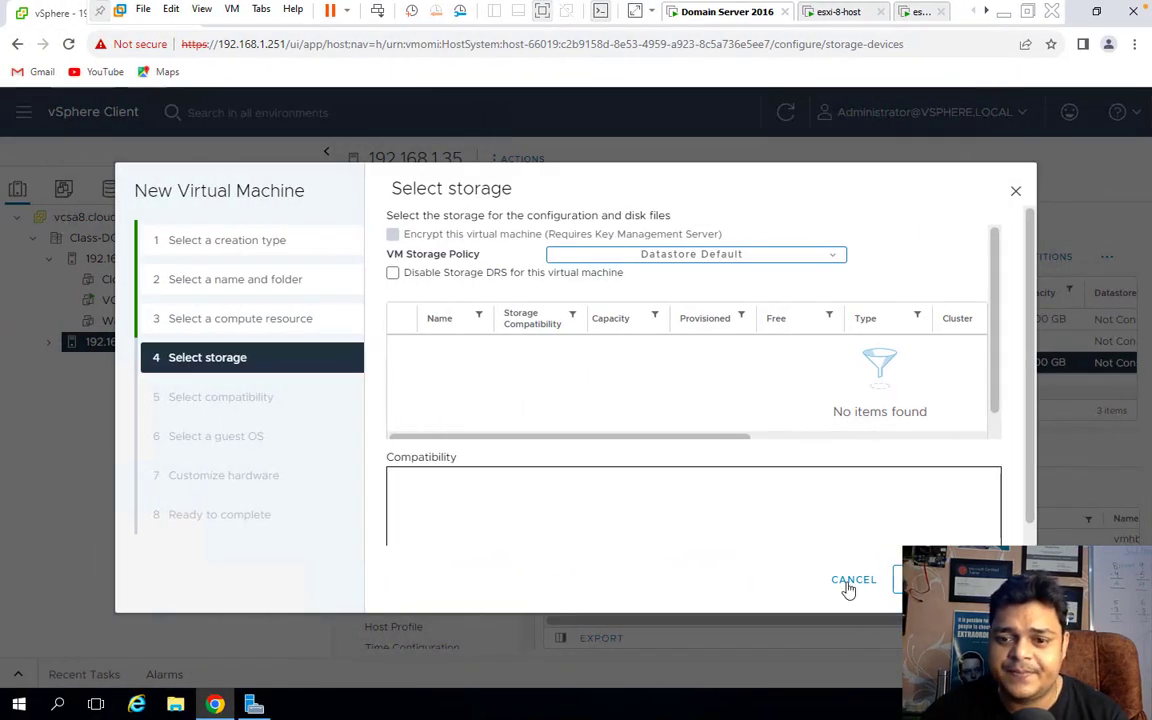
Cancel the new virtual machine wizard and reselect the MSFT iSCSI disk.
click(866, 582)
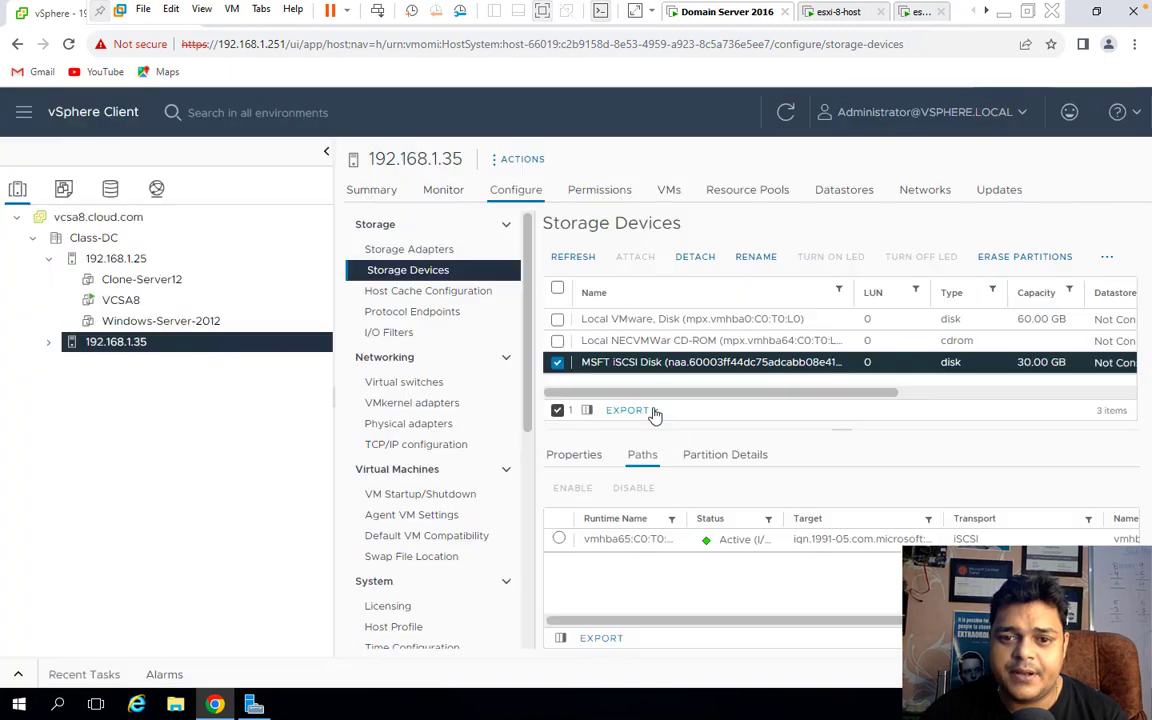
click(557, 365)
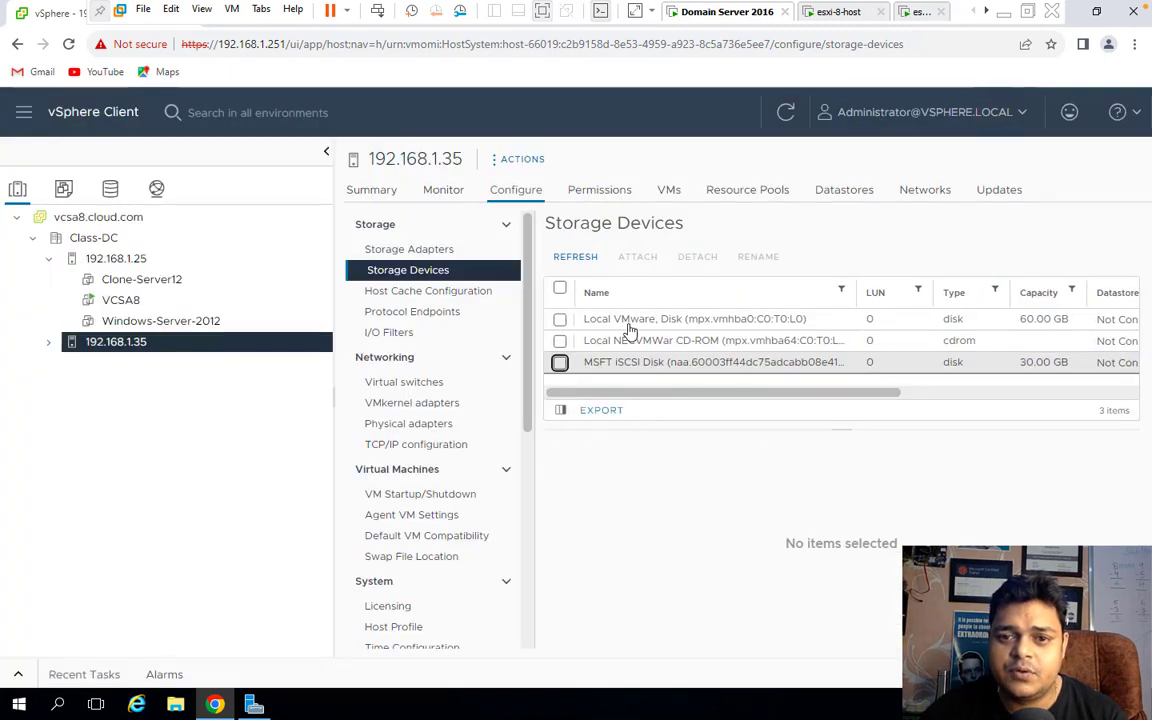
click(560, 364)
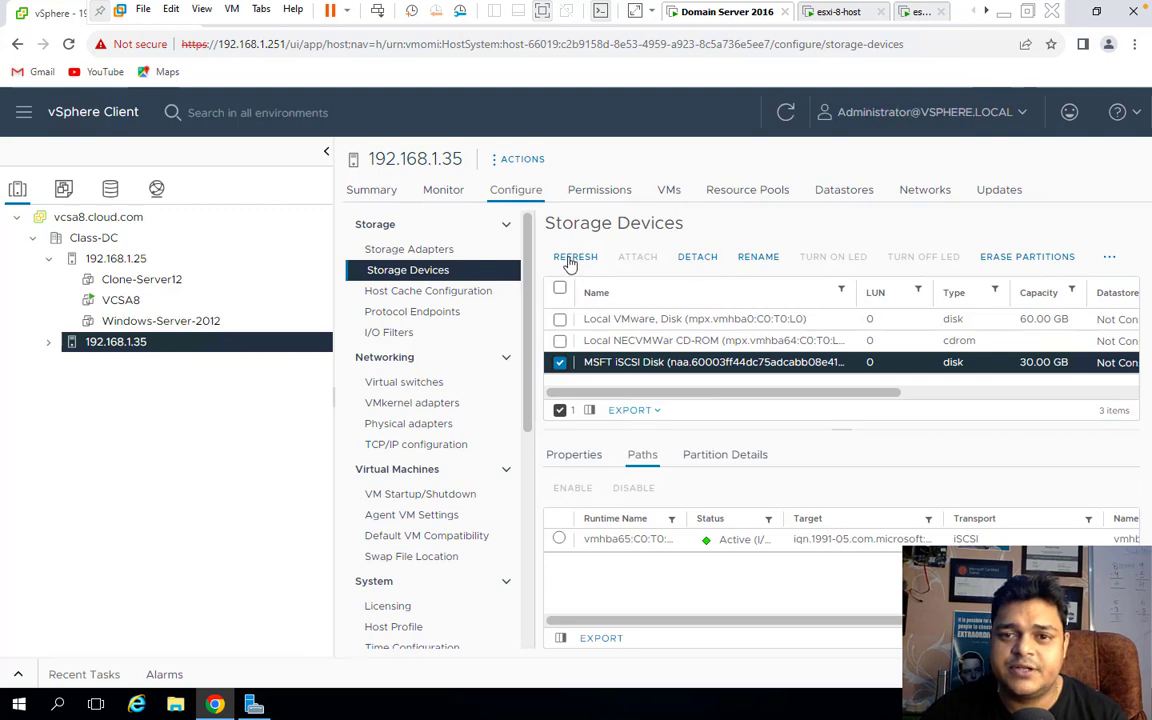
Rescan host 192.168.1.35's storage from its Storage Adapters page.
click(411, 249)
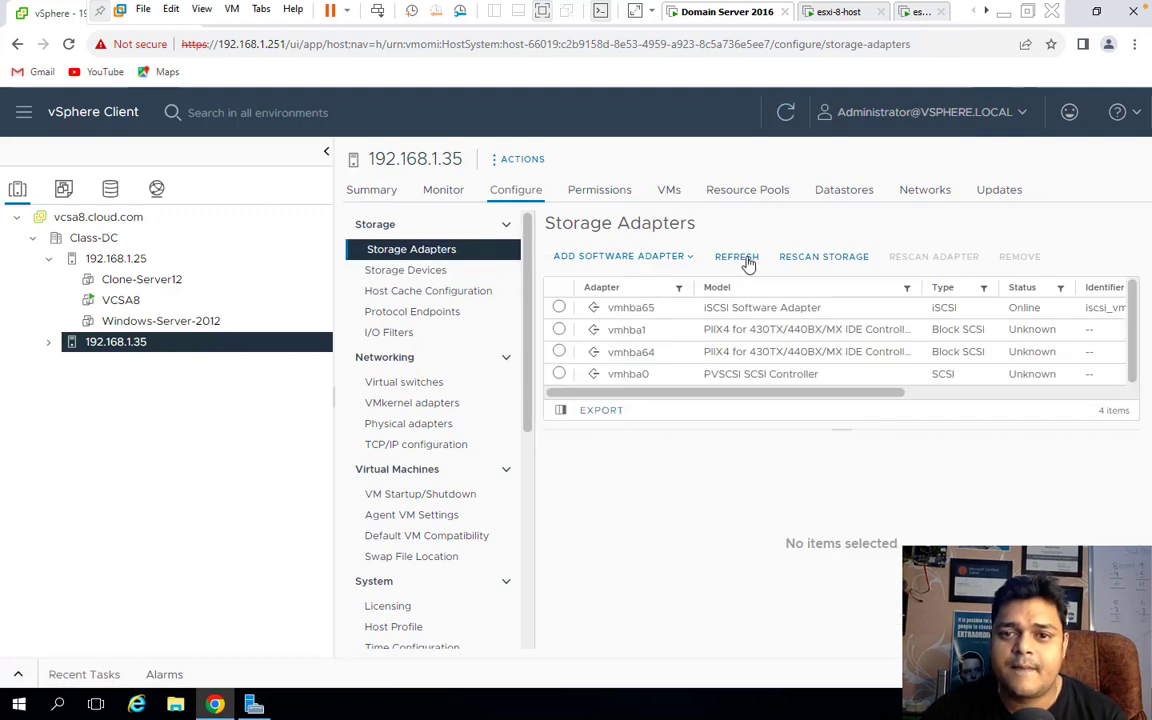
click(830, 256)
click(747, 500)
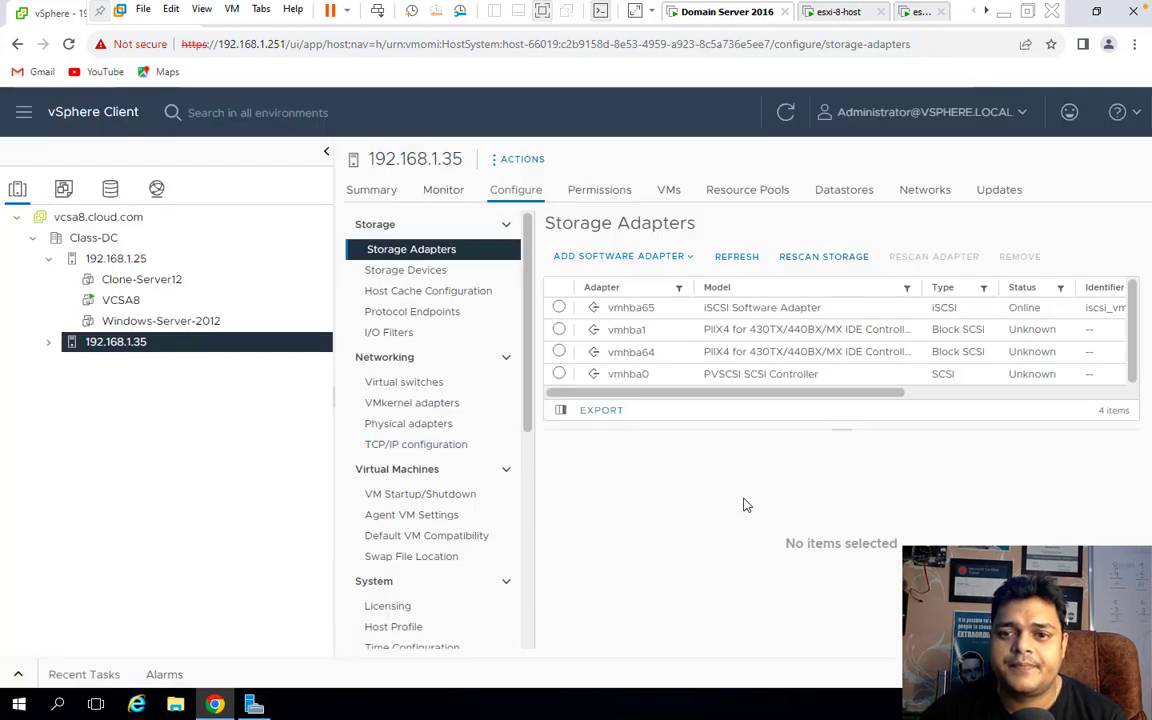
click(840, 197)
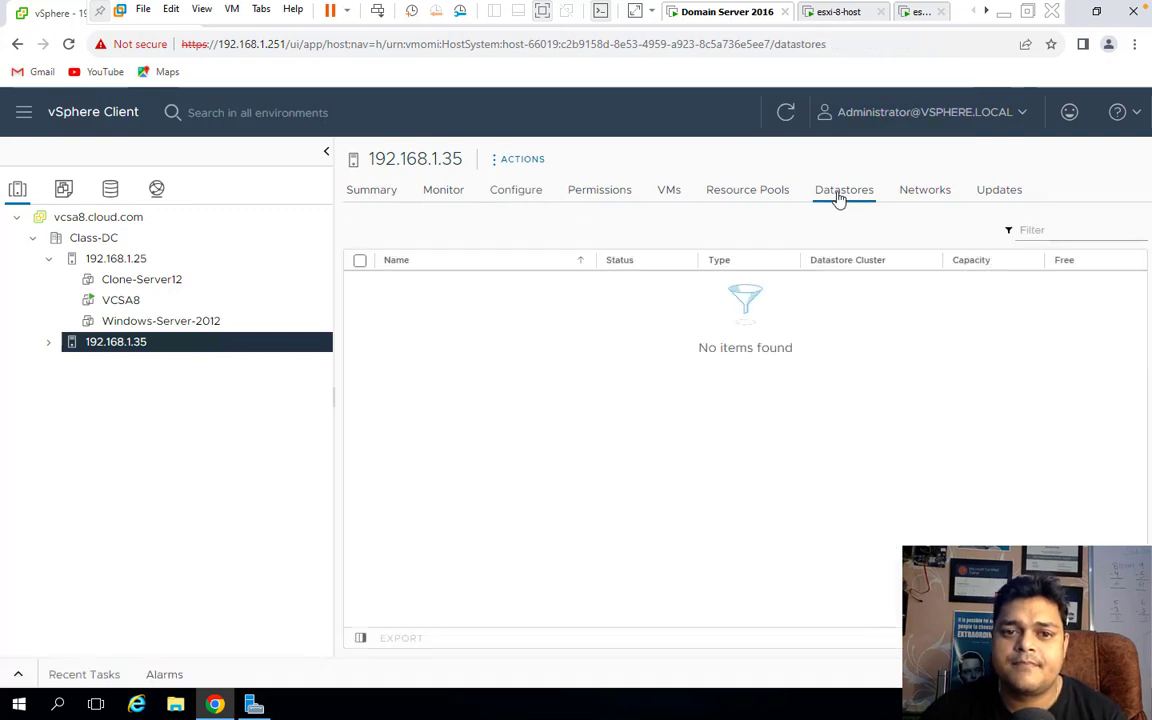
right_click(518, 397)
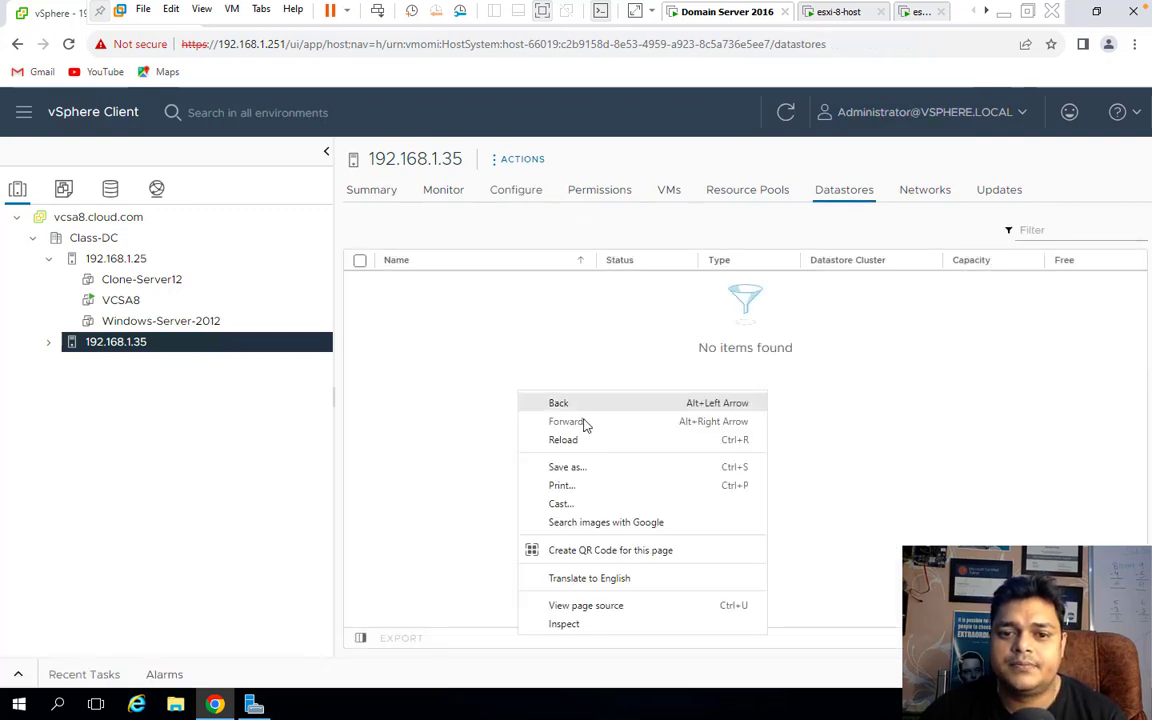
click(659, 340)
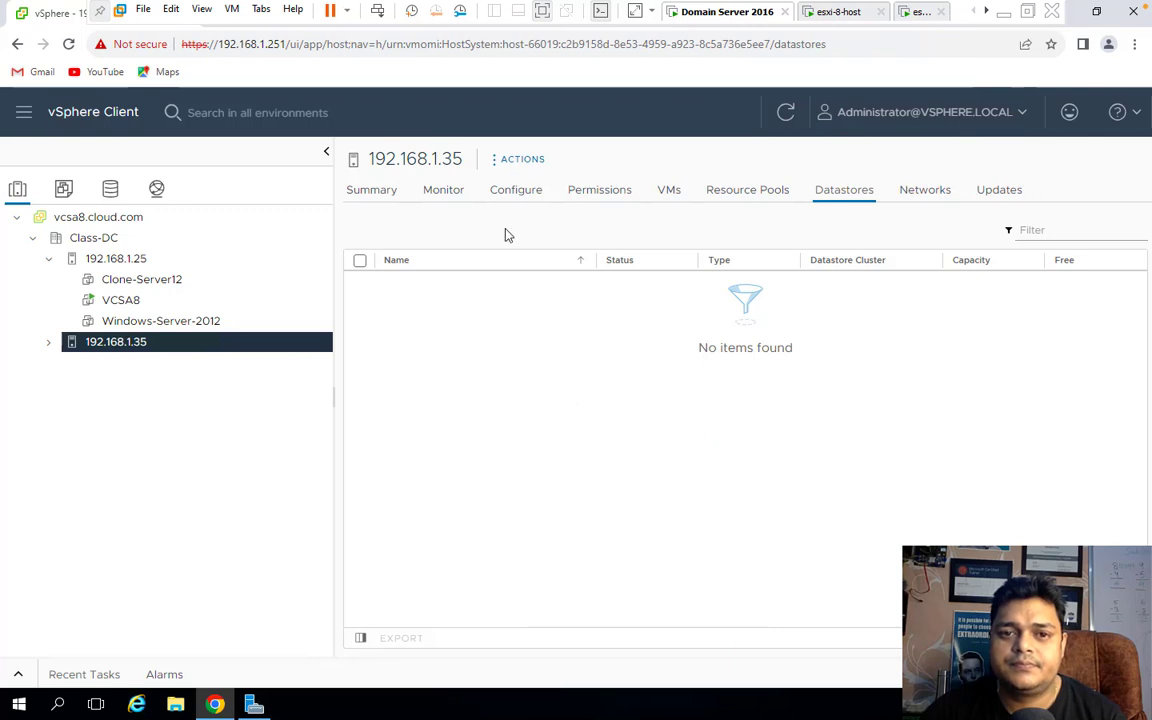
click(522, 160)
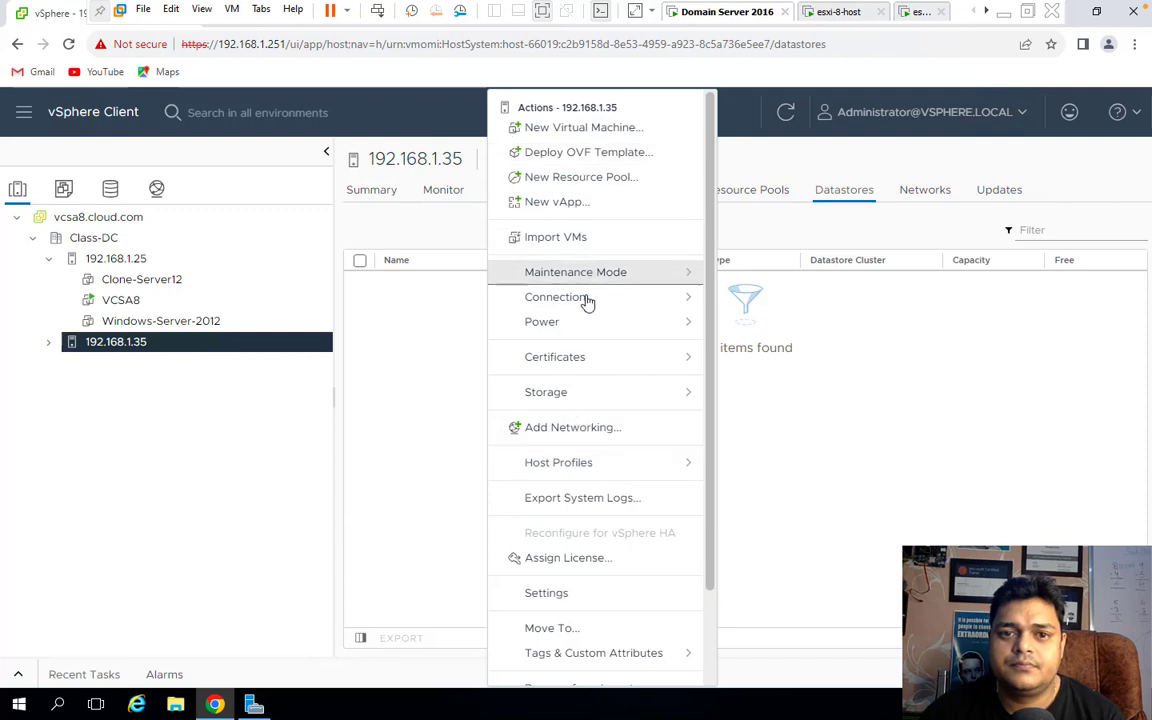
mouse_move(593, 399)
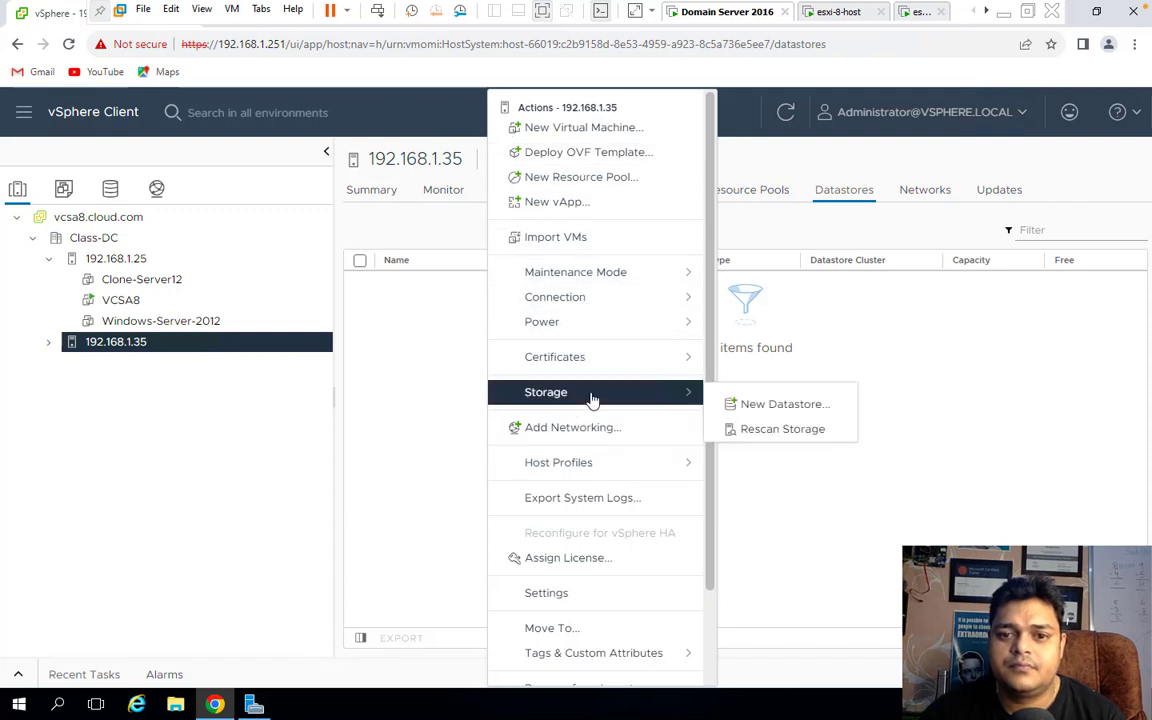
click(741, 408)
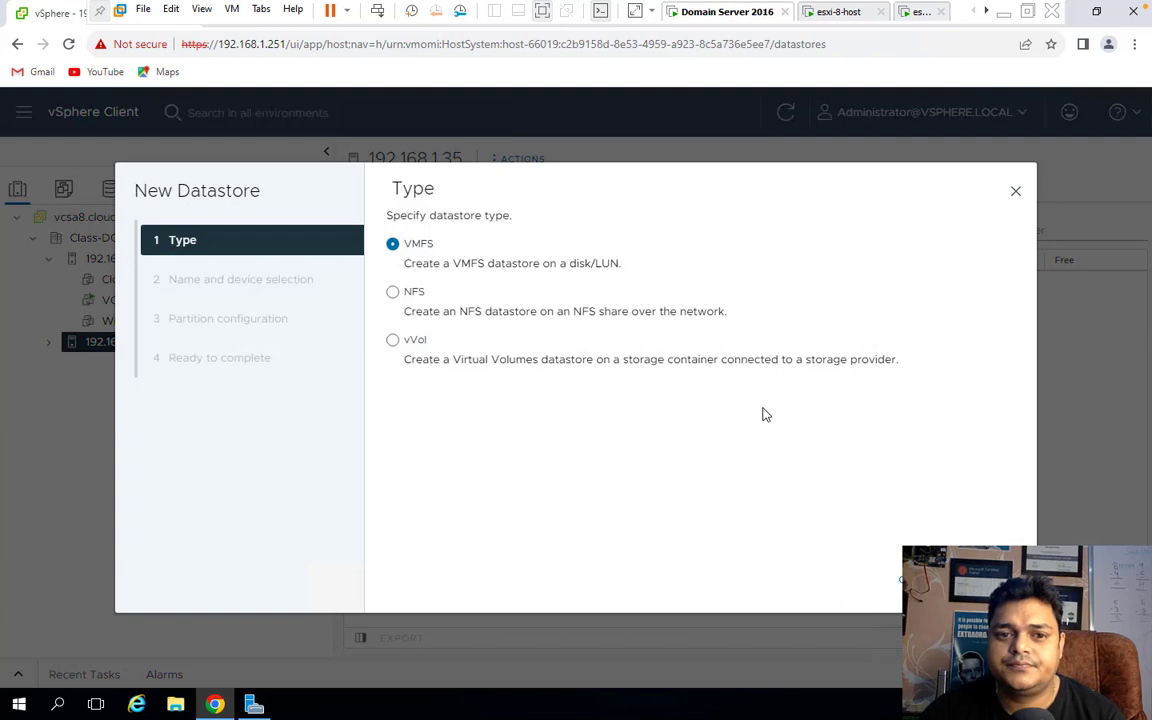
click(1017, 191)
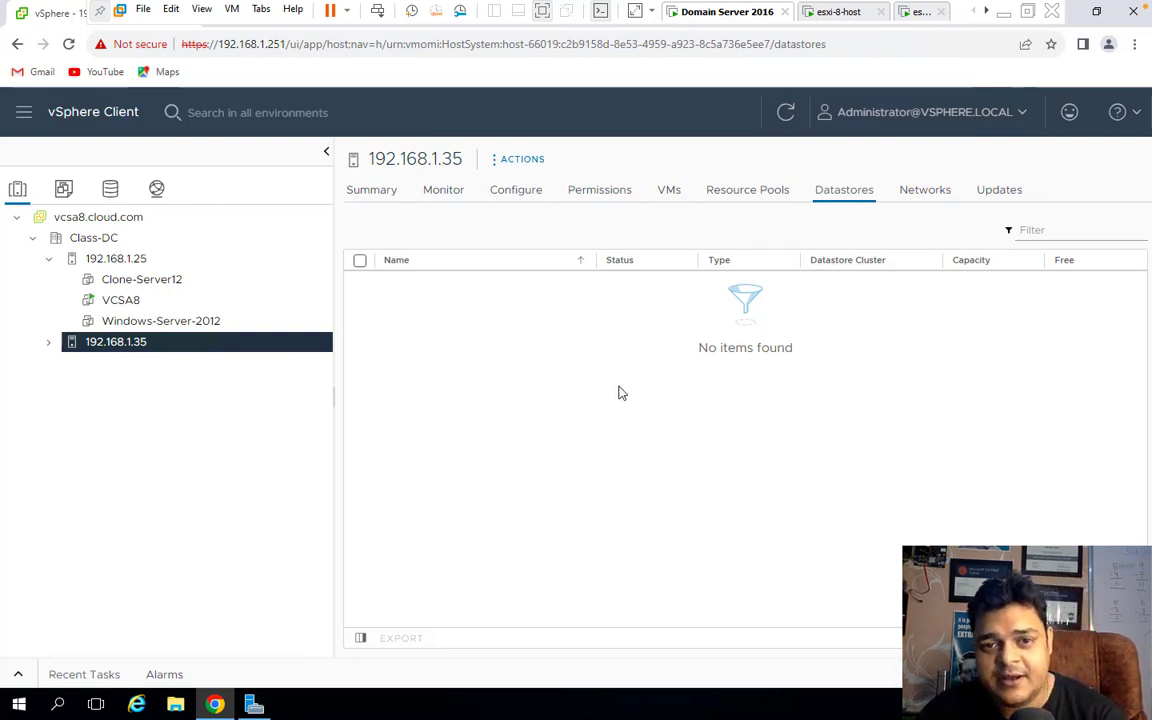
On host 192.168.1.35, create a VMFS 6 datastore on the full 30 GB MSFT iSCSI Disk.
click(522, 163)
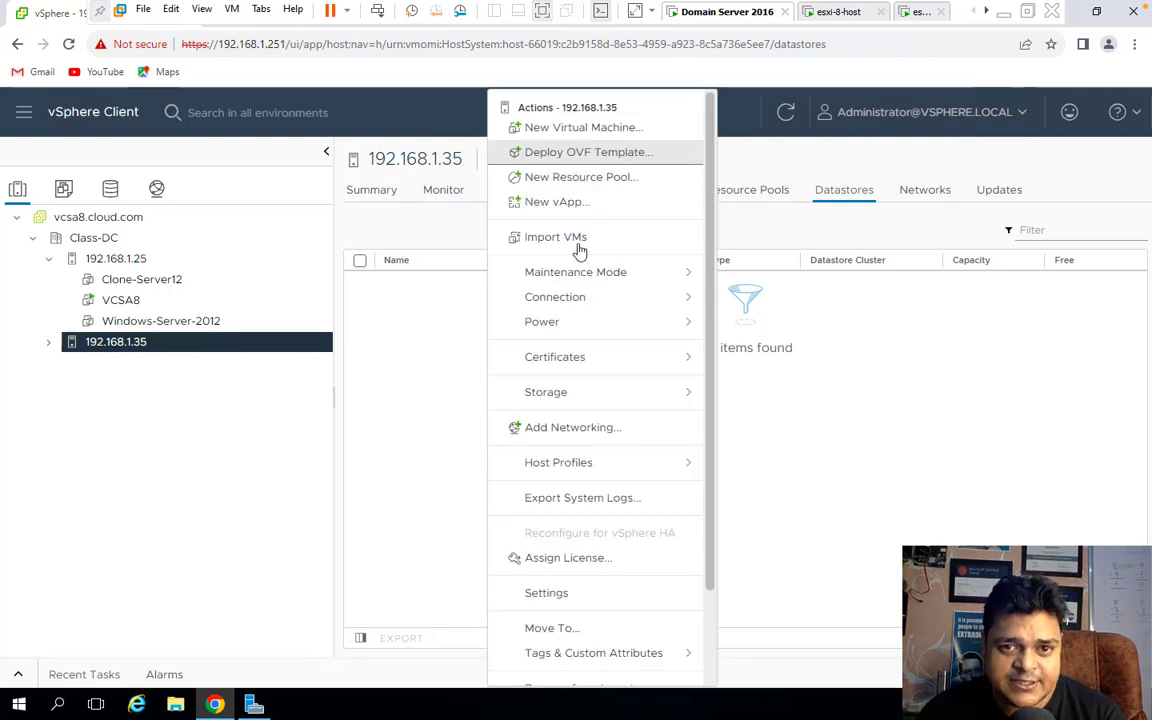
mouse_move(588, 401)
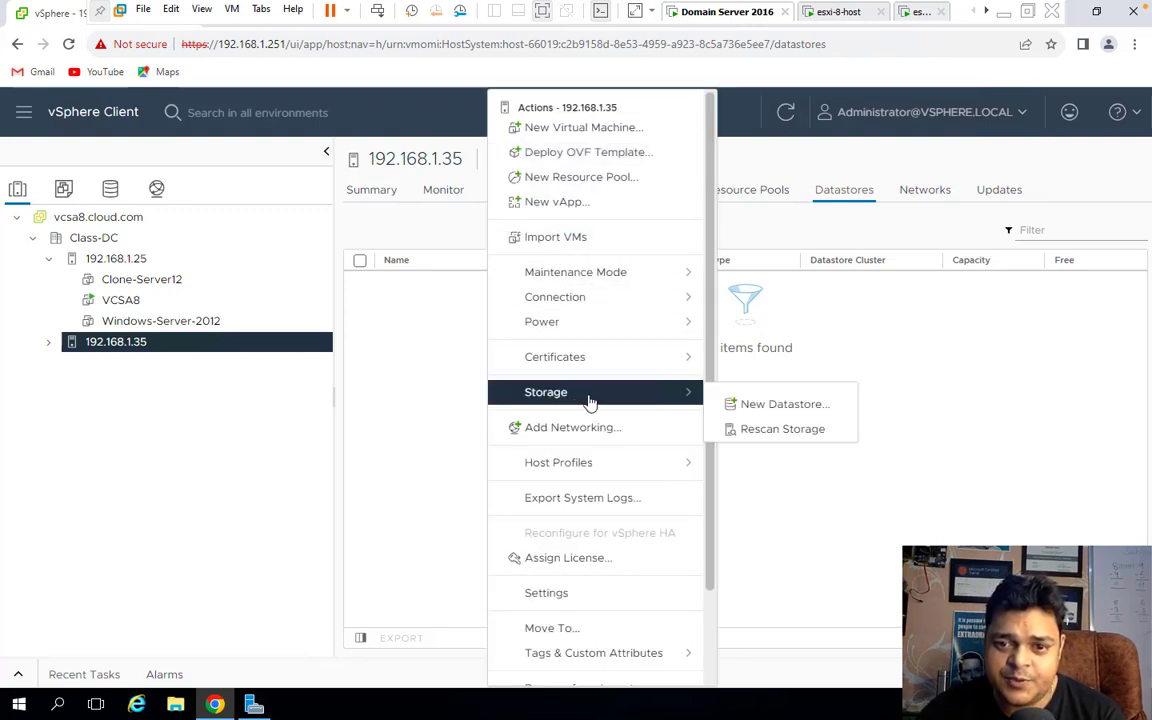
click(773, 406)
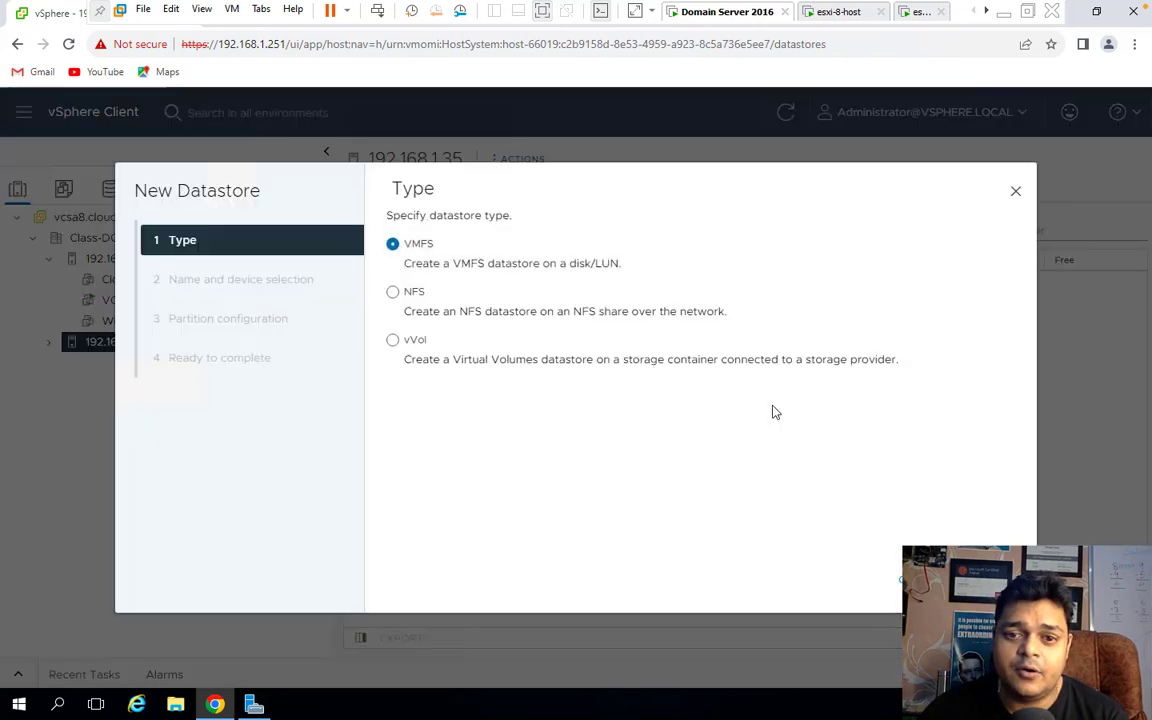
click(903, 579)
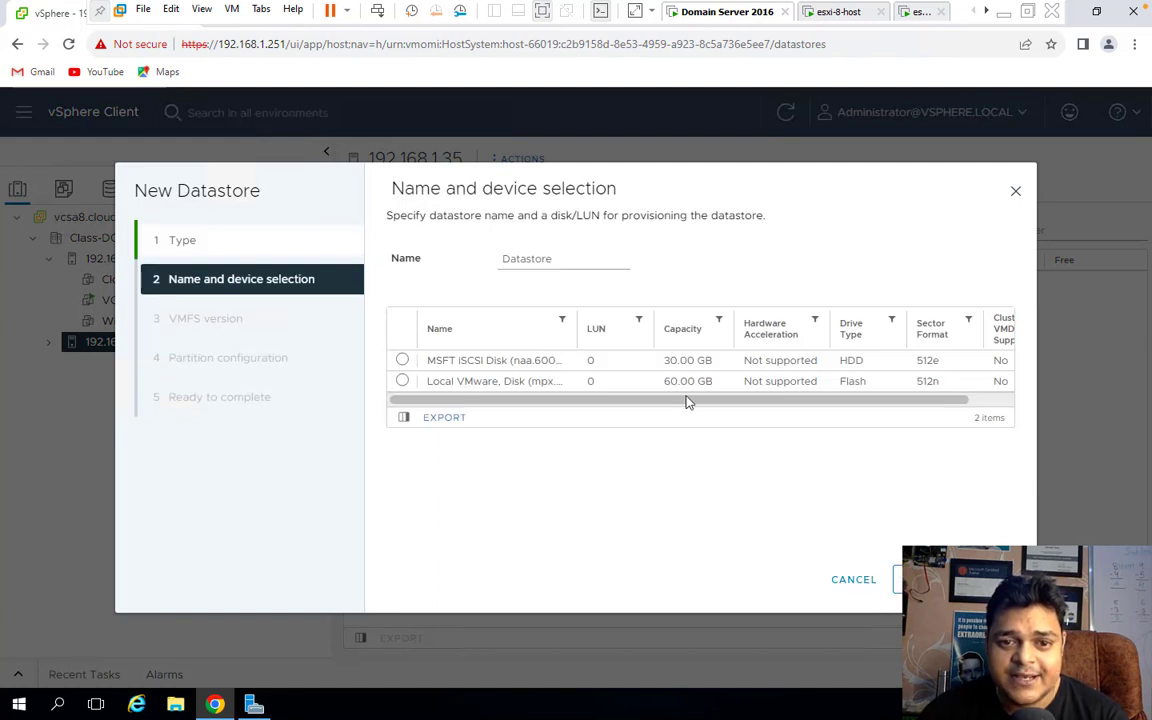
click(402, 361)
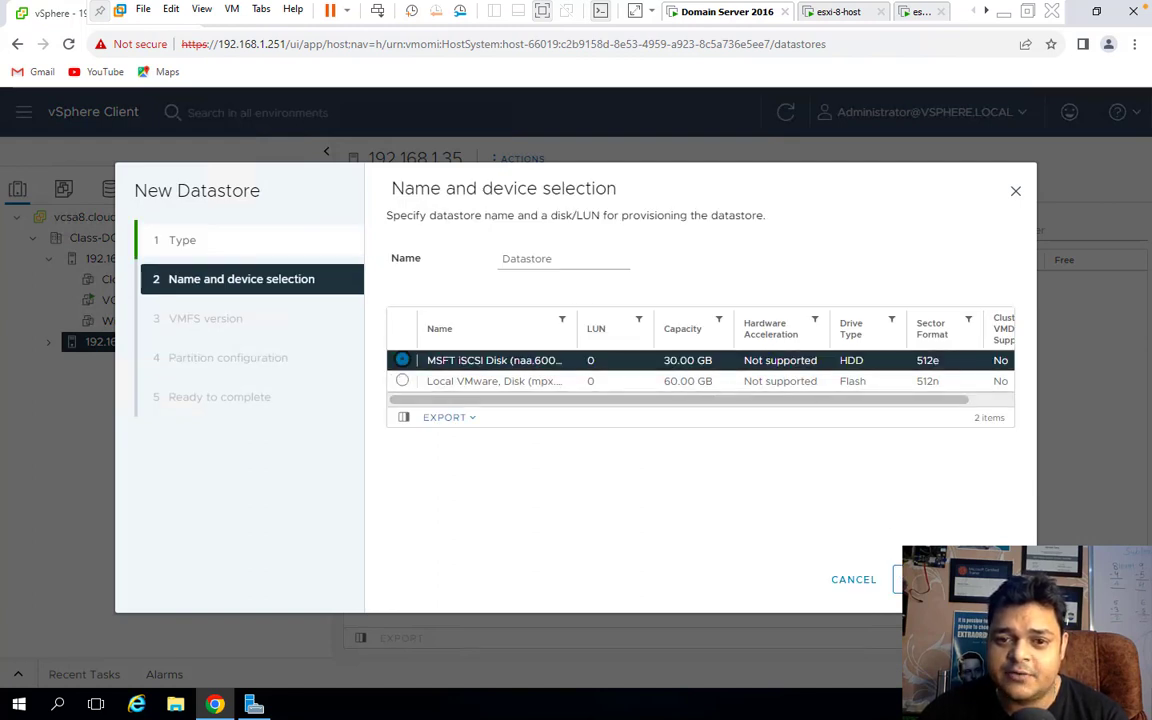
click(903, 579)
click(903, 579)
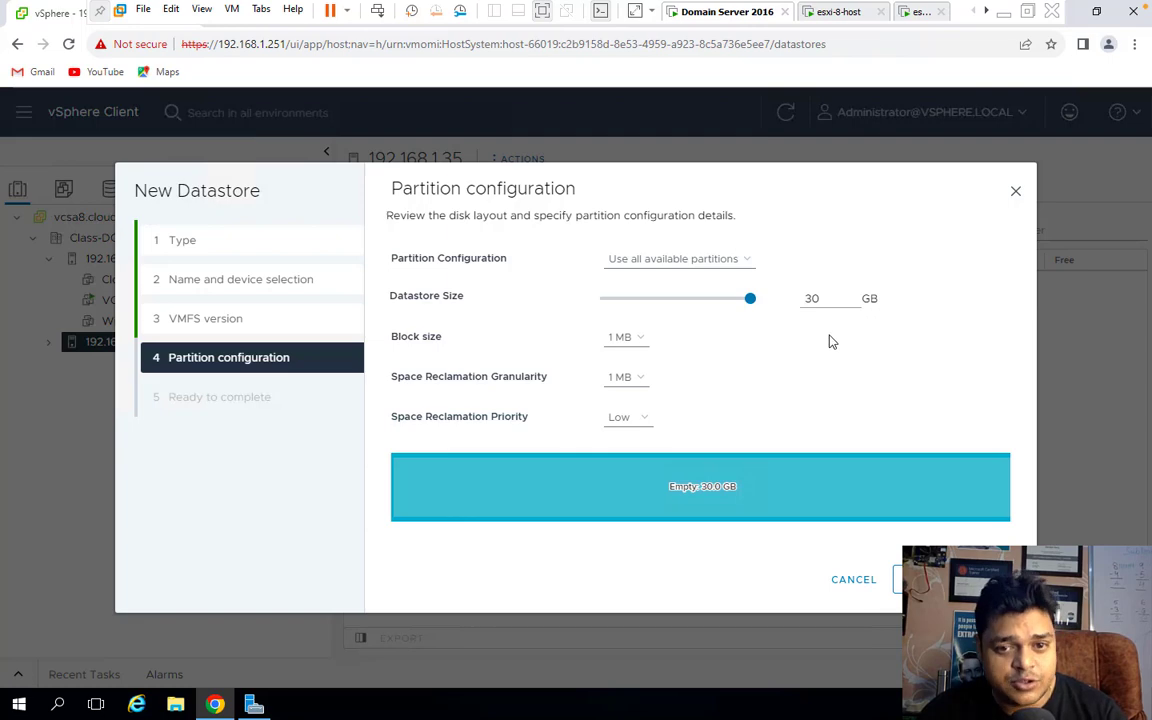
click(903, 579)
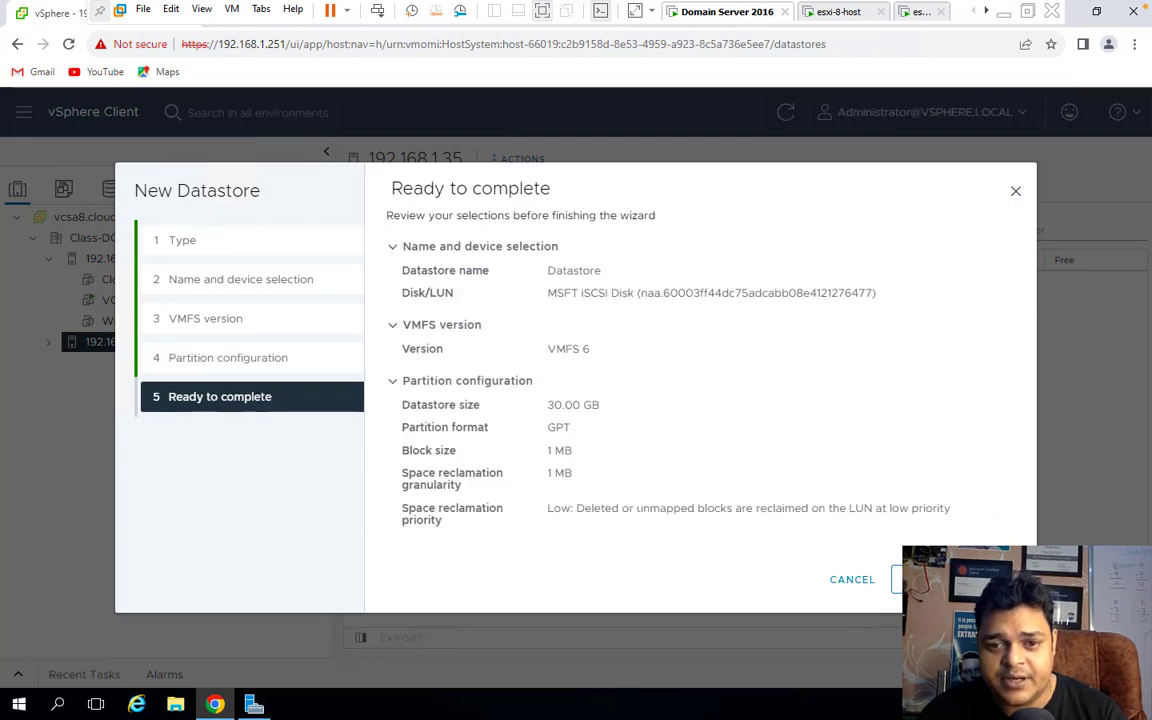
click(910, 579)
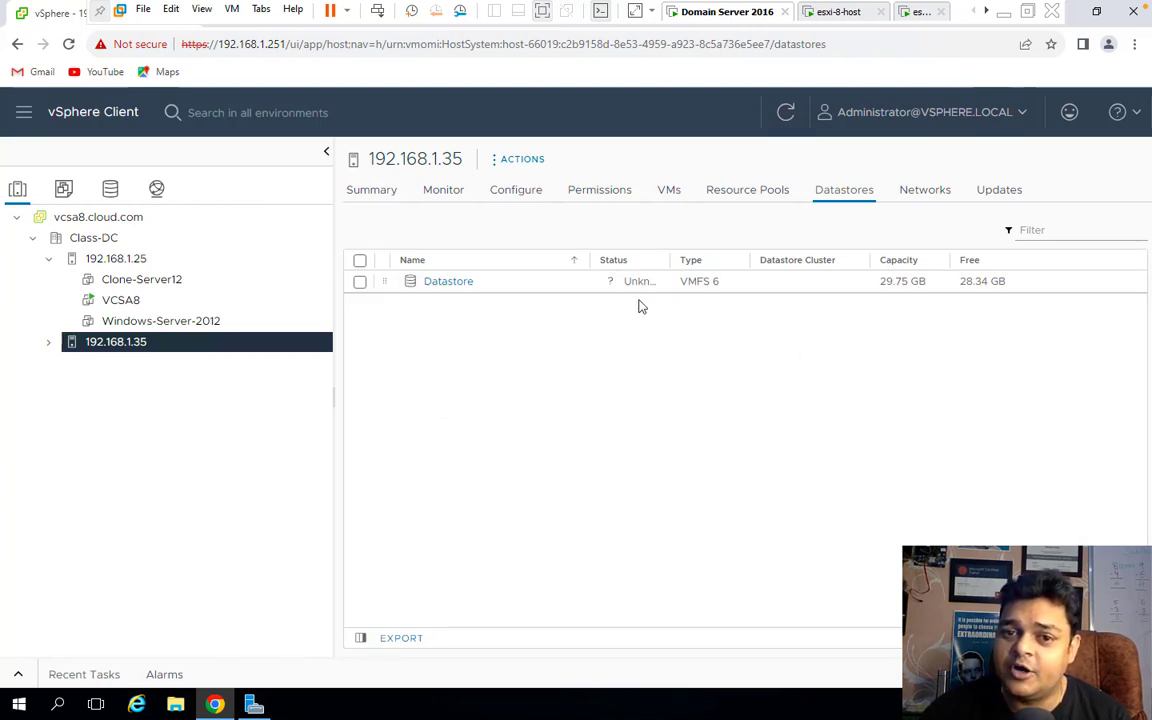
Refresh the inventory and open the NFS (inaccessible) datastore from host 192.168.1.25's datastore list.
click(785, 112)
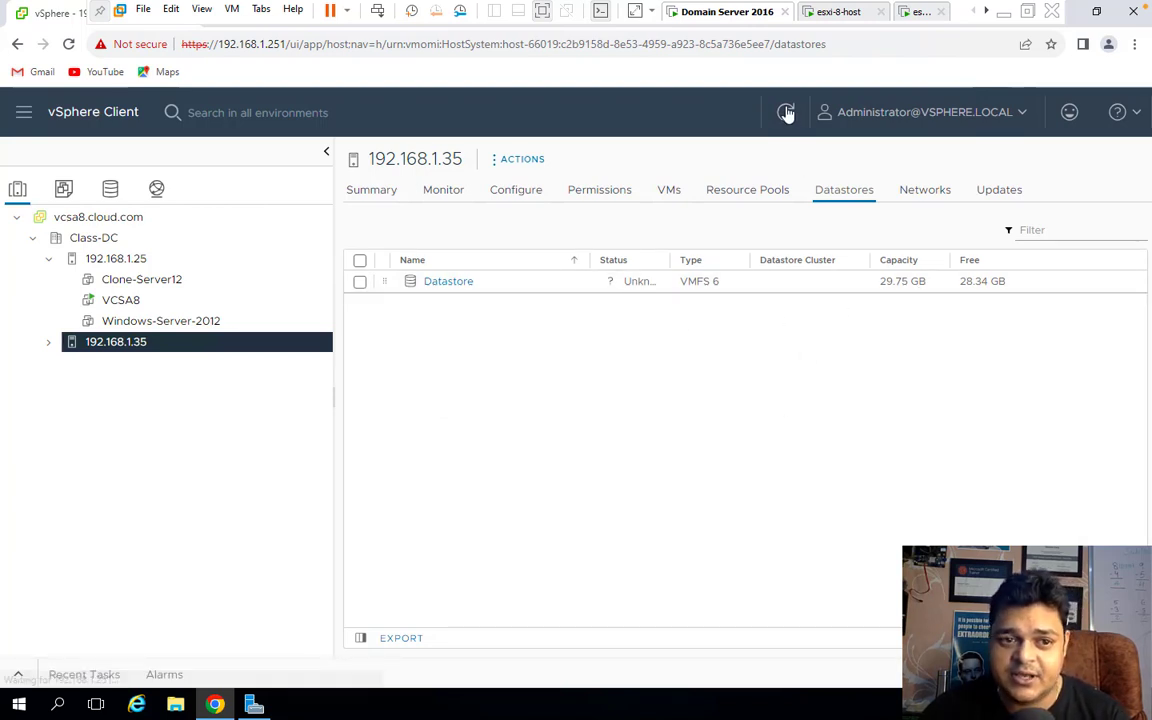
click(147, 259)
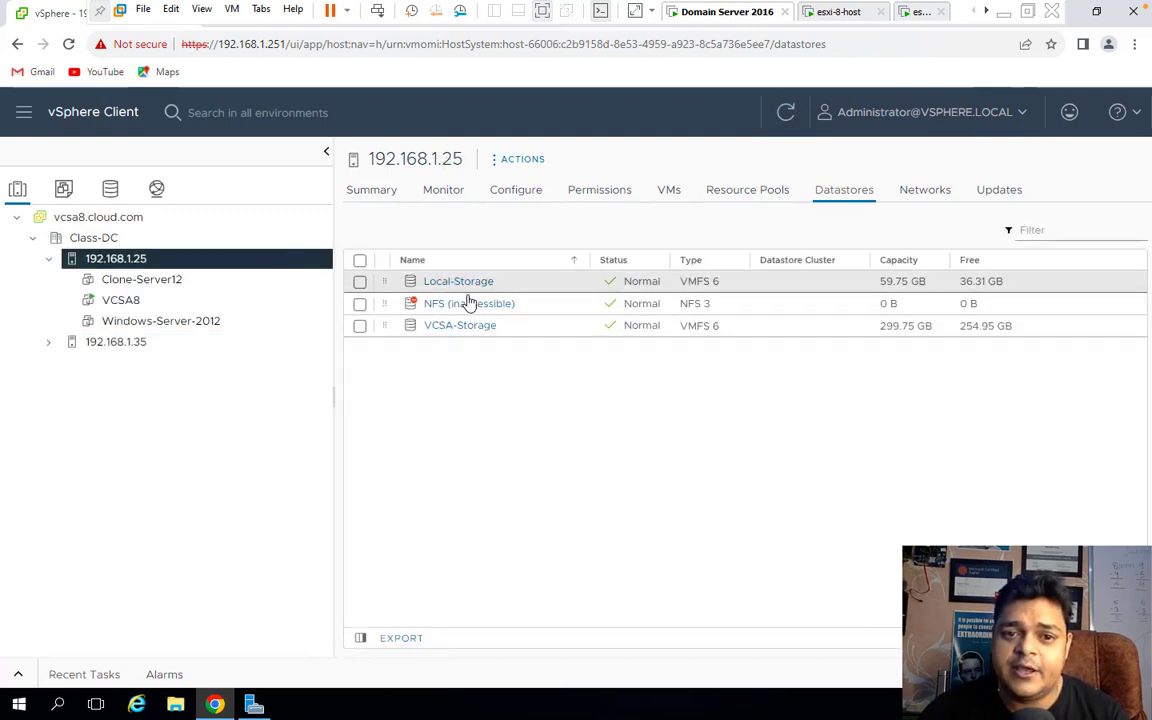
click(360, 303)
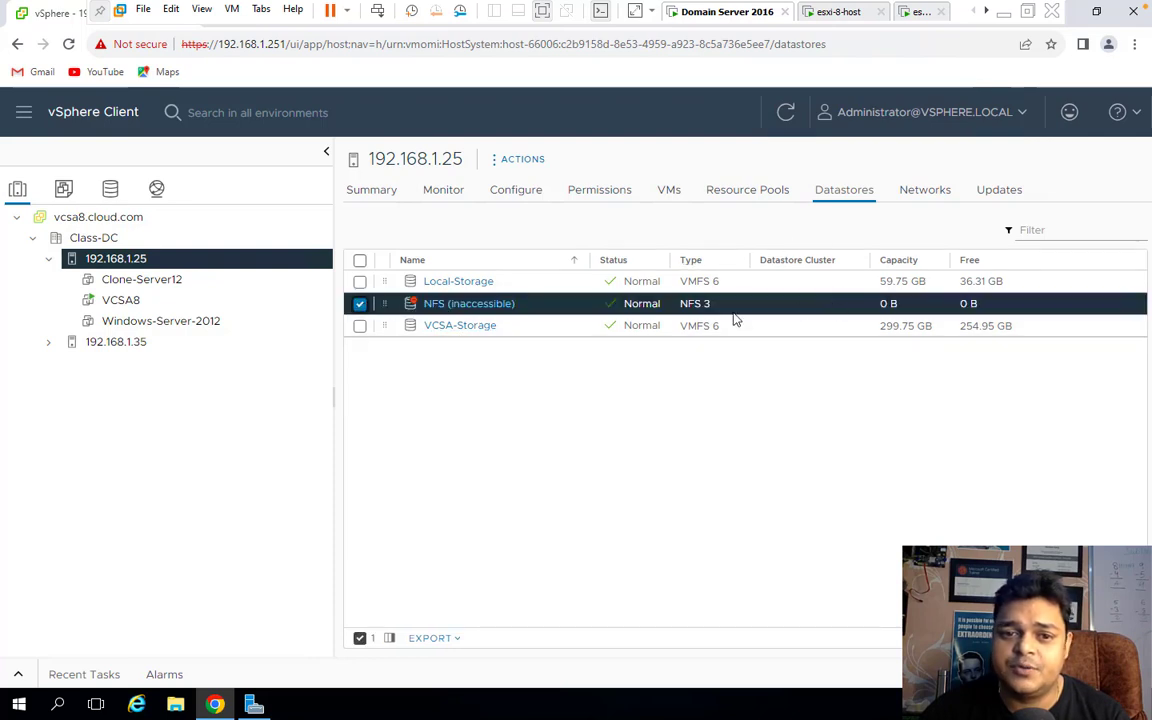
click(463, 304)
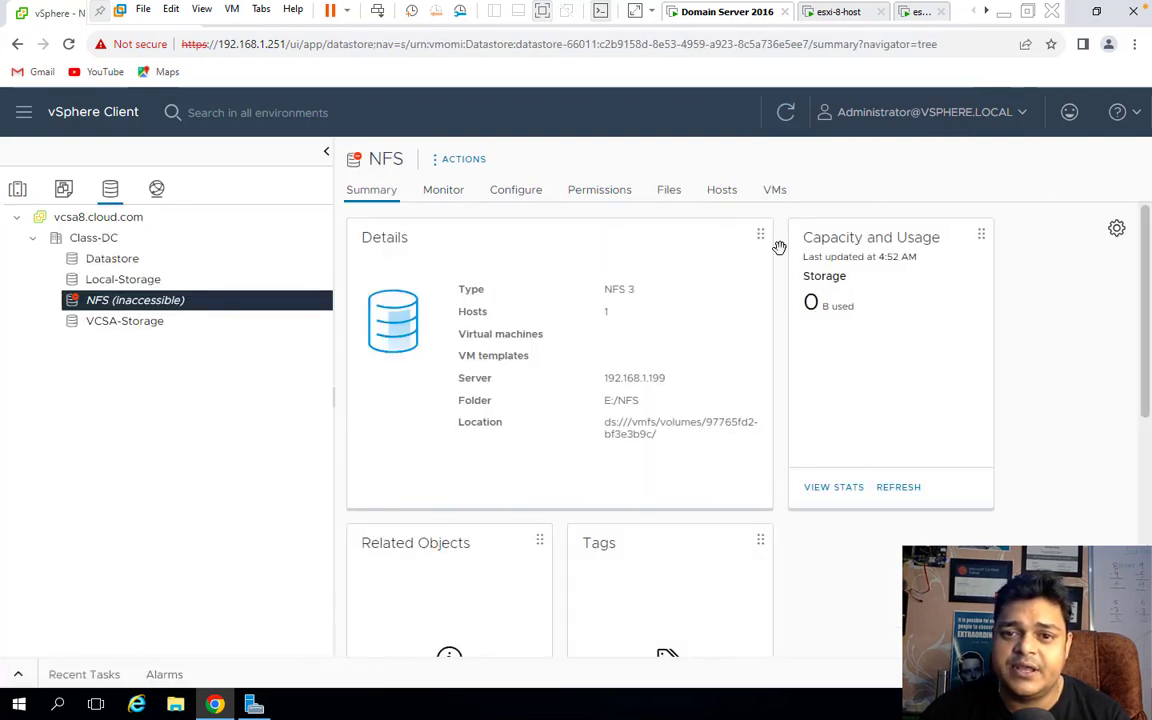
Unmount the NFS datastore from host 192.168.1.25.
click(462, 159)
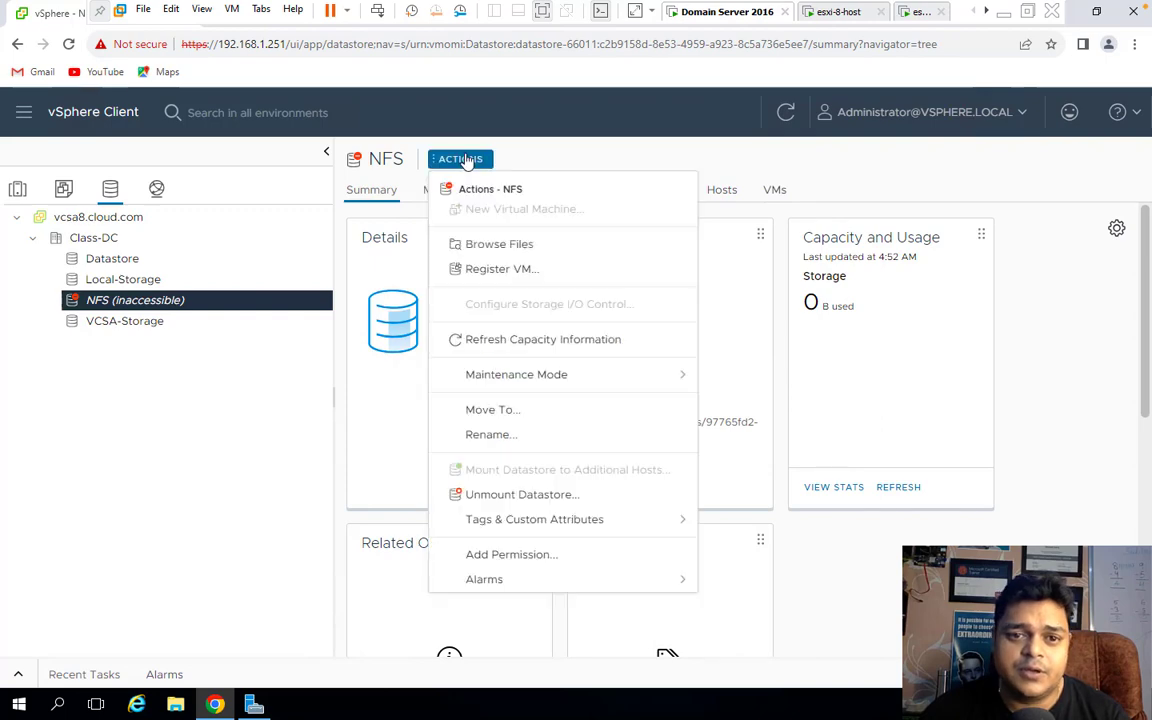
click(495, 494)
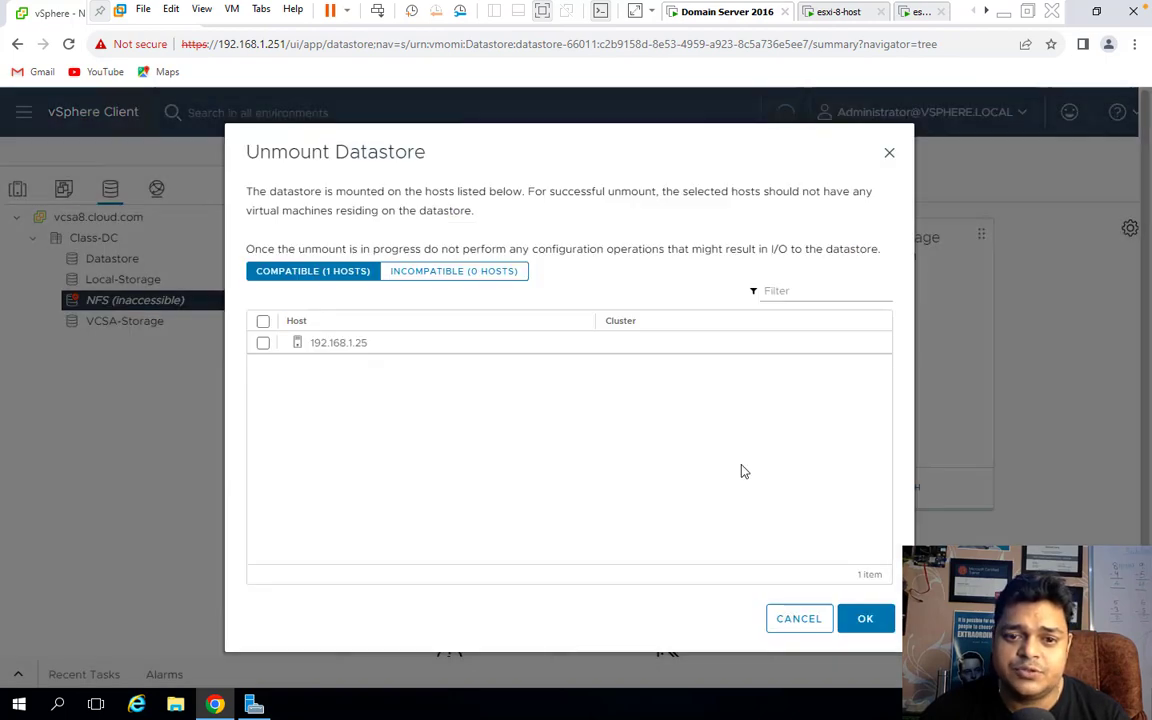
click(357, 350)
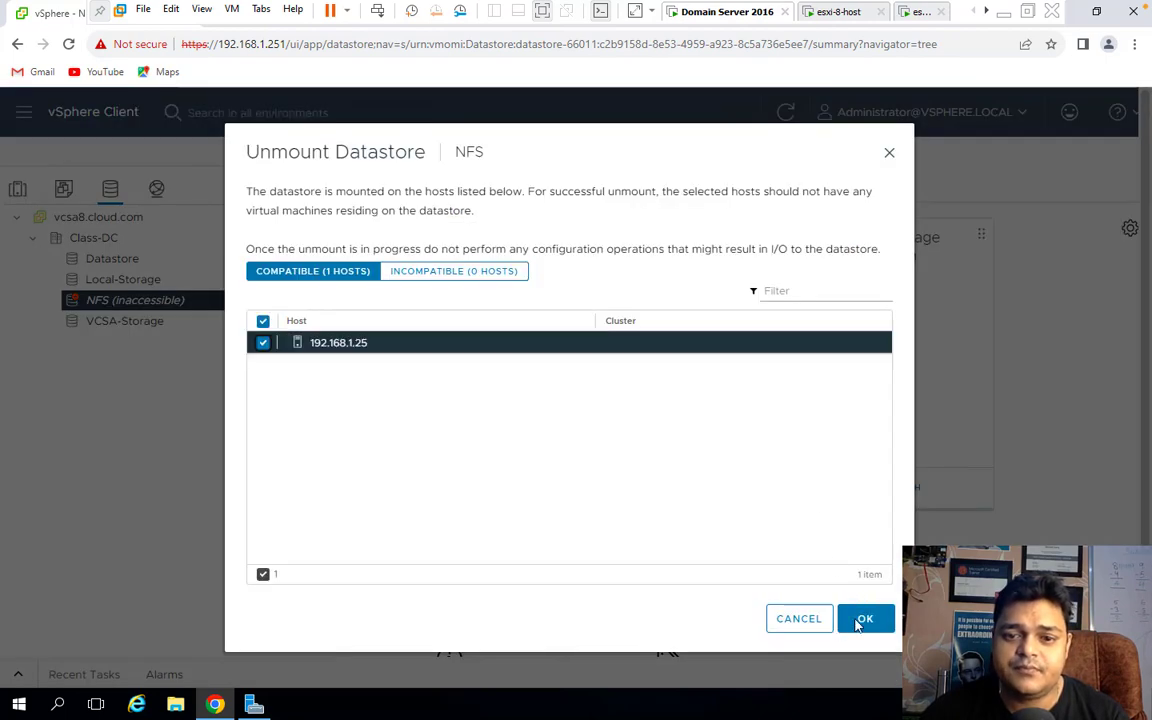
click(865, 619)
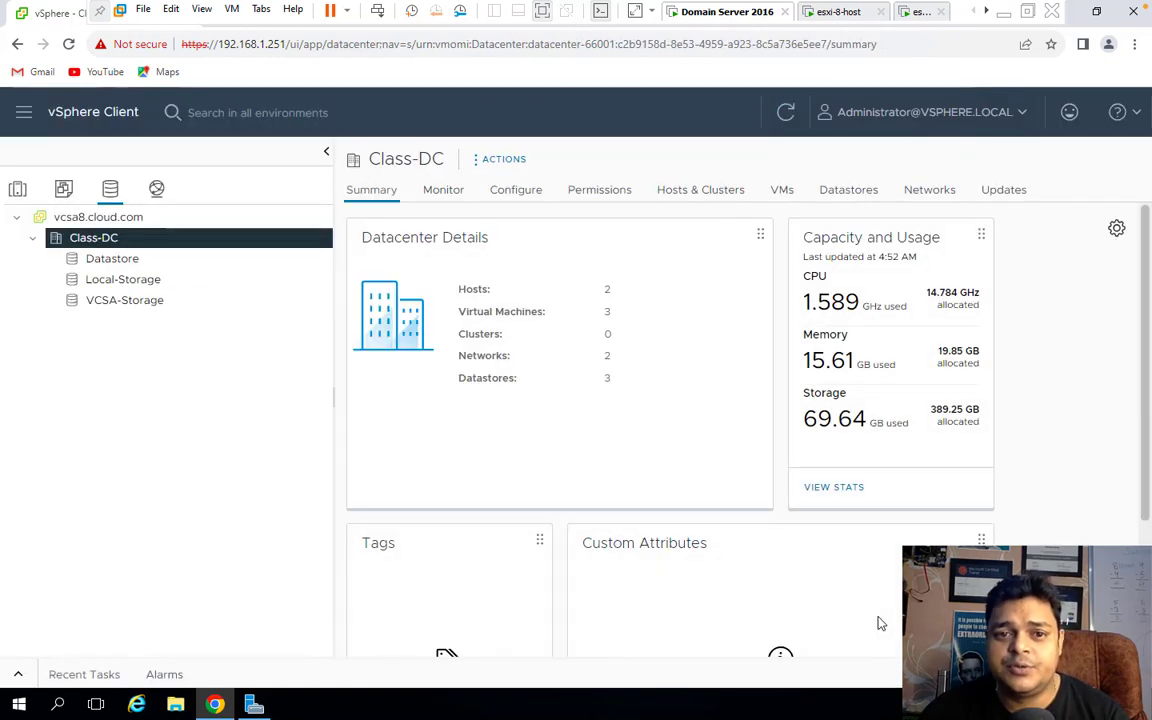
In Hosts and Clusters, check New Datastore disks for host 192.168.1.25; only the local disk appears, so cancel.
click(17, 188)
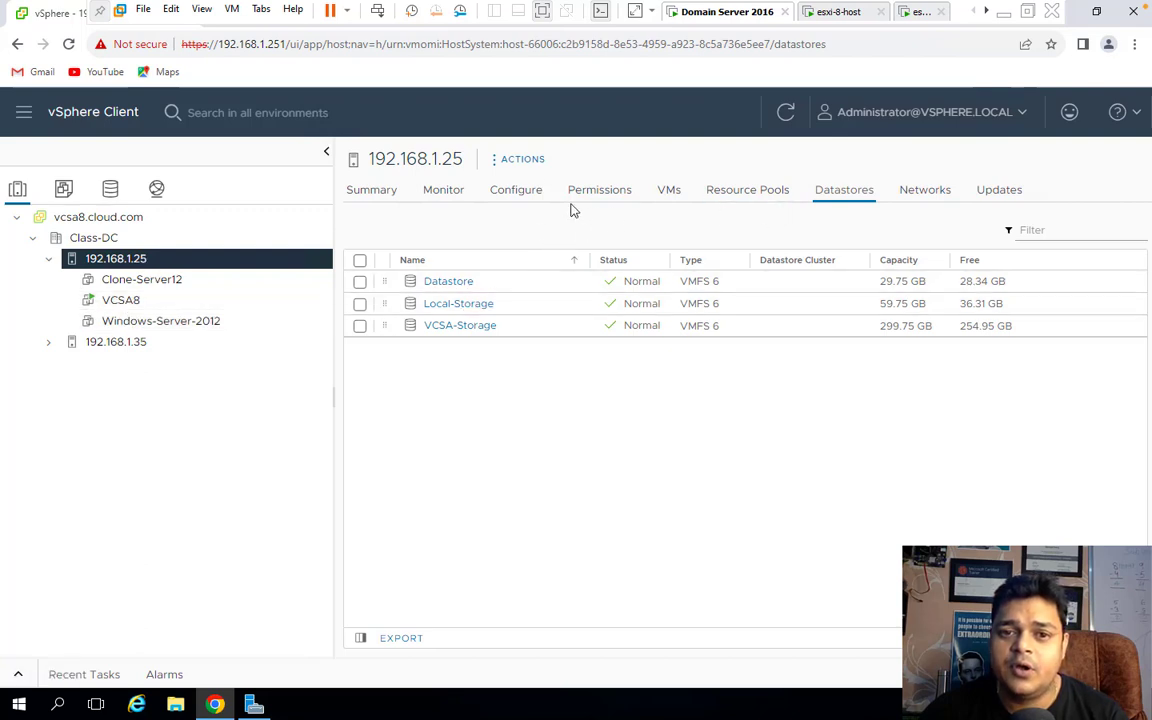
click(531, 166)
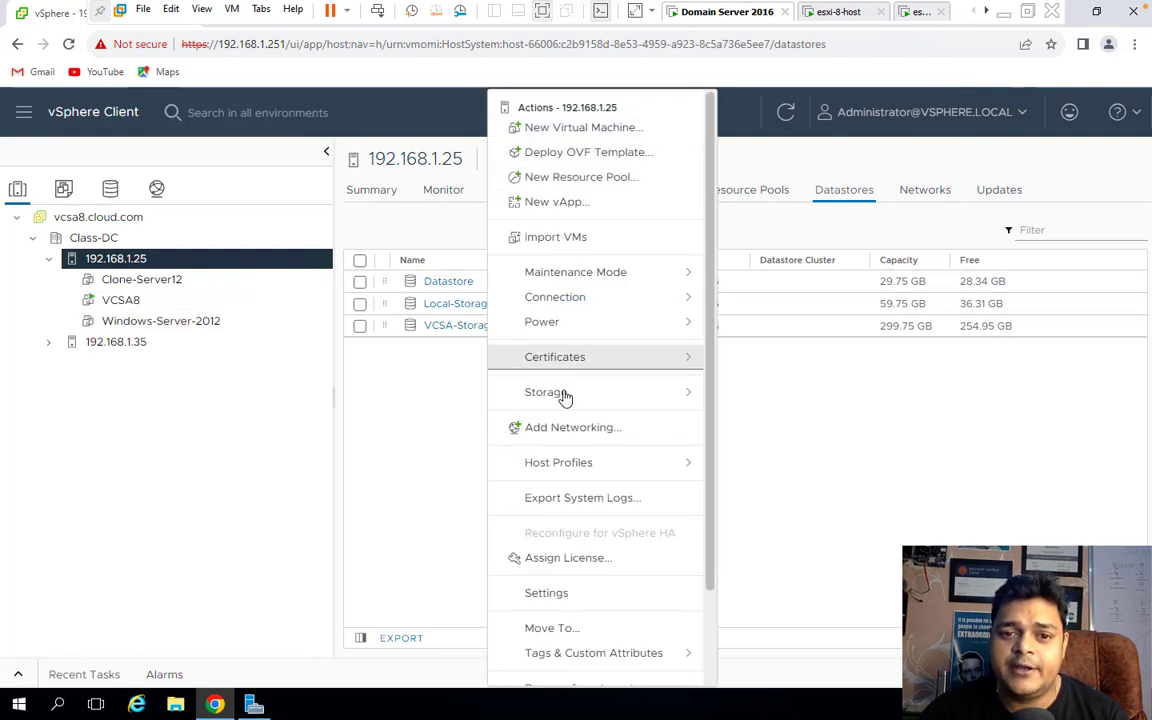
mouse_move(575, 397)
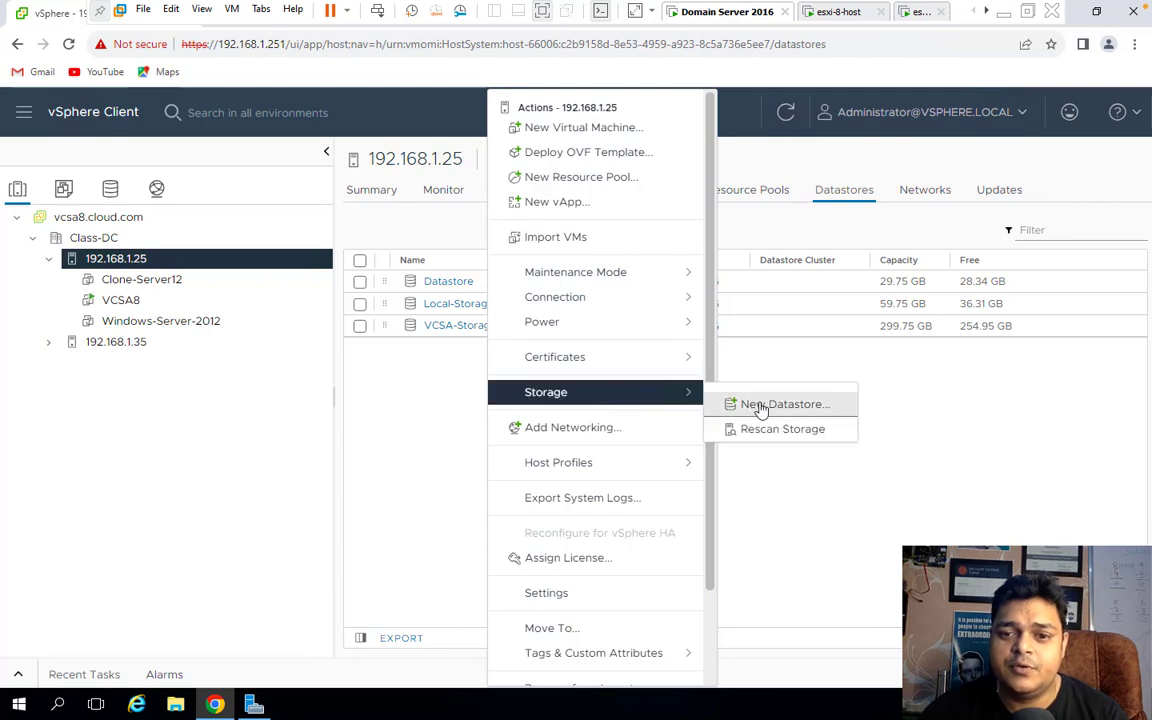
click(748, 404)
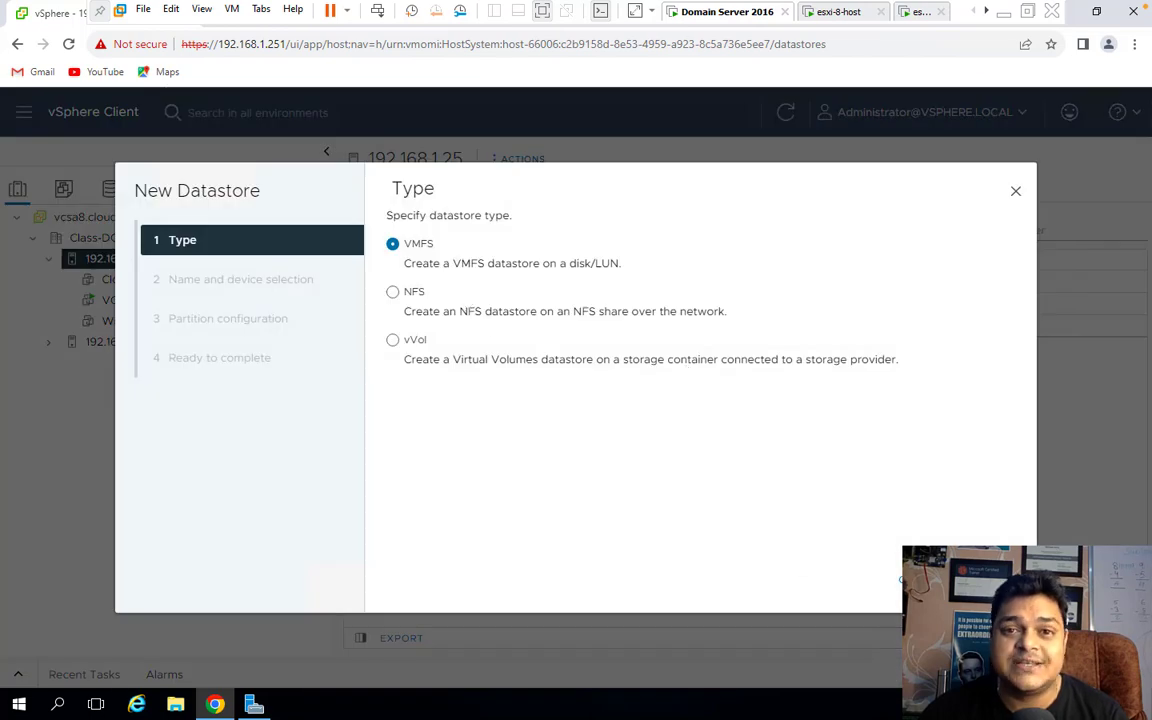
click(910, 580)
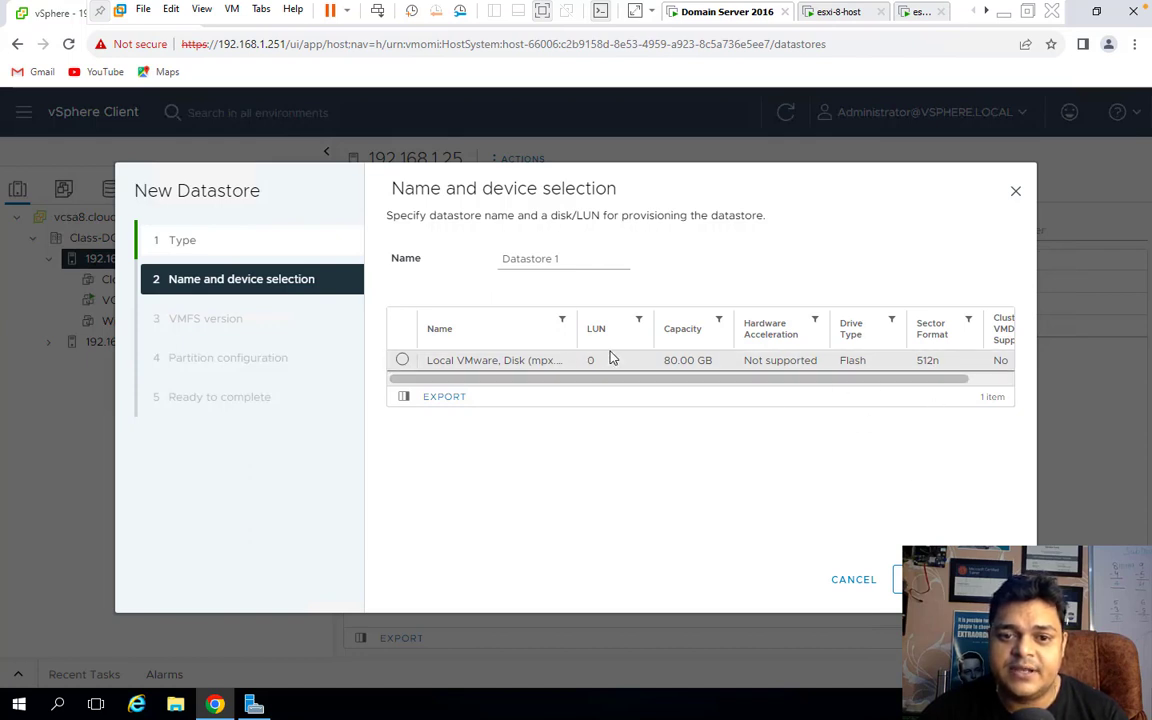
click(1016, 193)
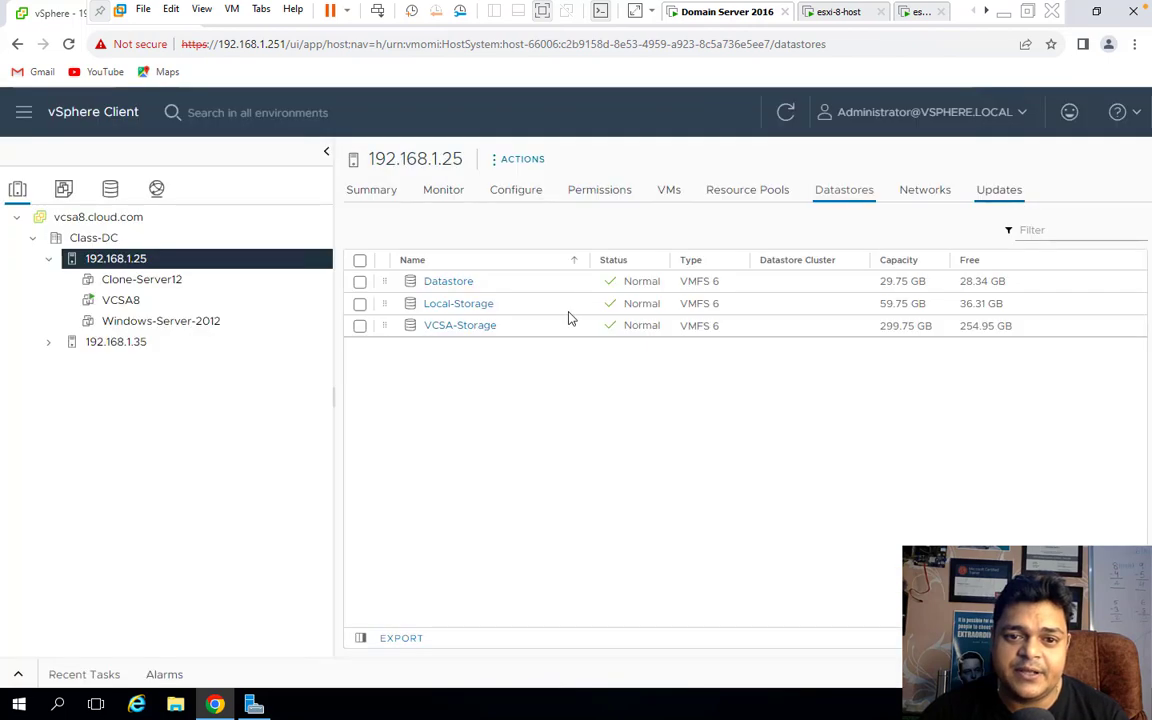
Look at host 192.168.1.25's virtual machines, then return to its datastore list.
click(668, 191)
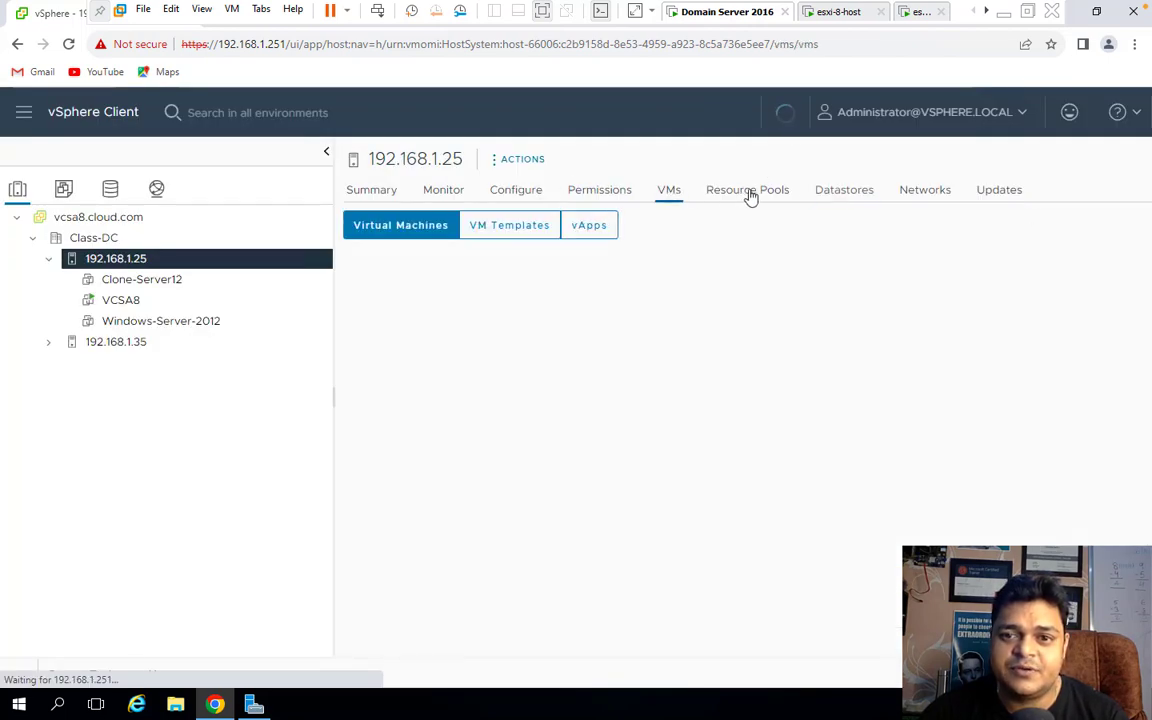
click(505, 162)
click(833, 192)
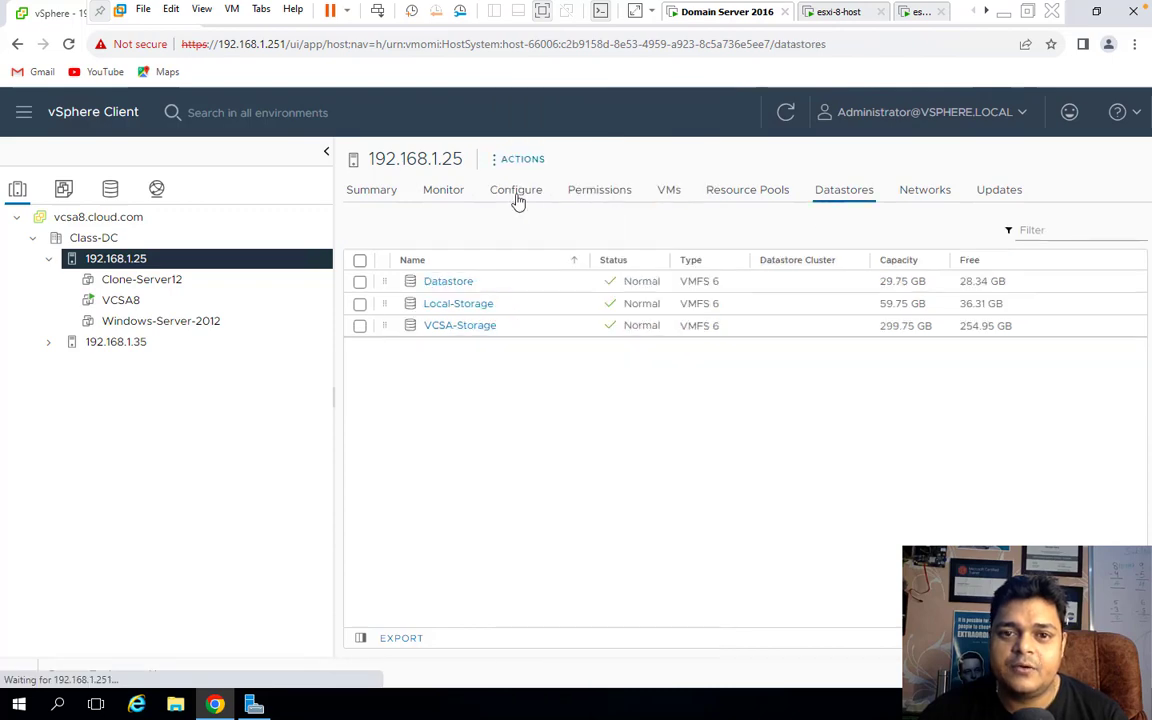
Rescan storage on host 192.168.1.25 and refresh the inventory.
click(513, 165)
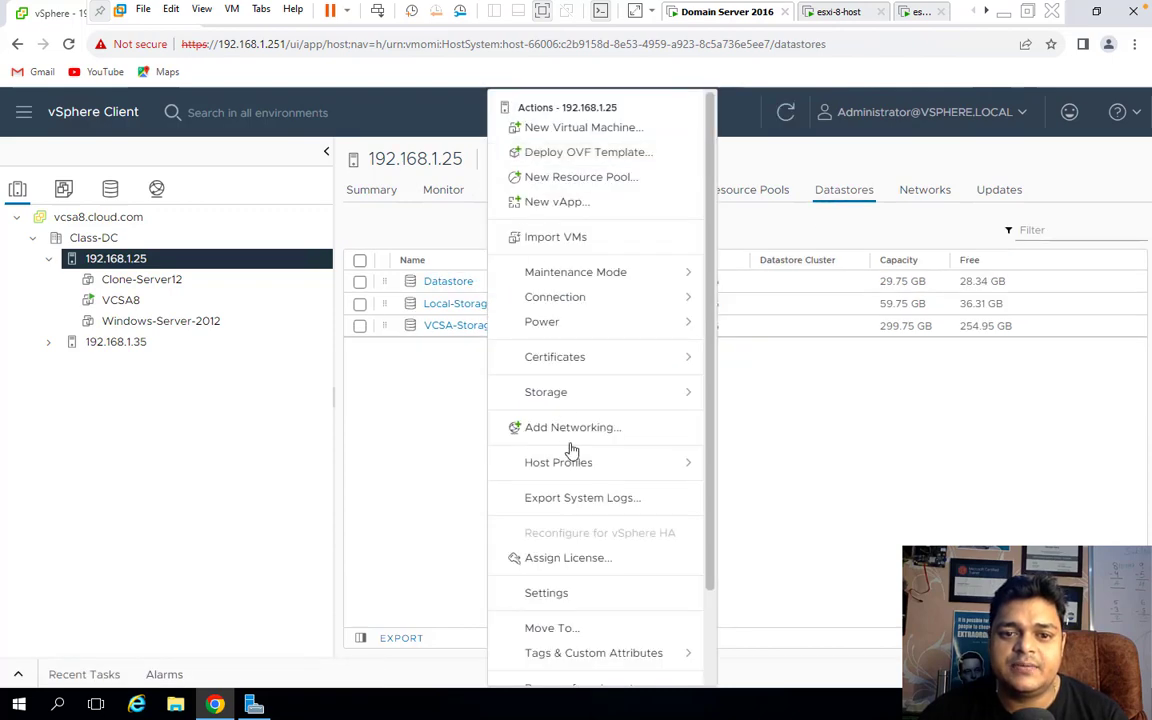
mouse_move(694, 393)
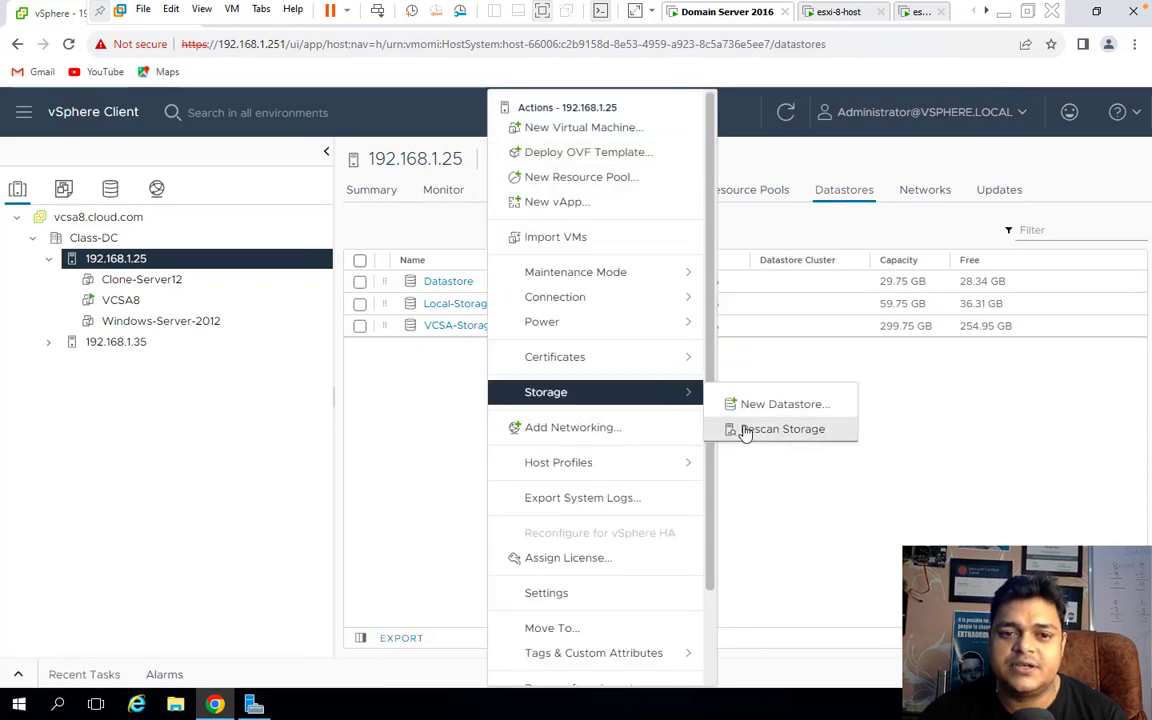
click(745, 431)
click(757, 499)
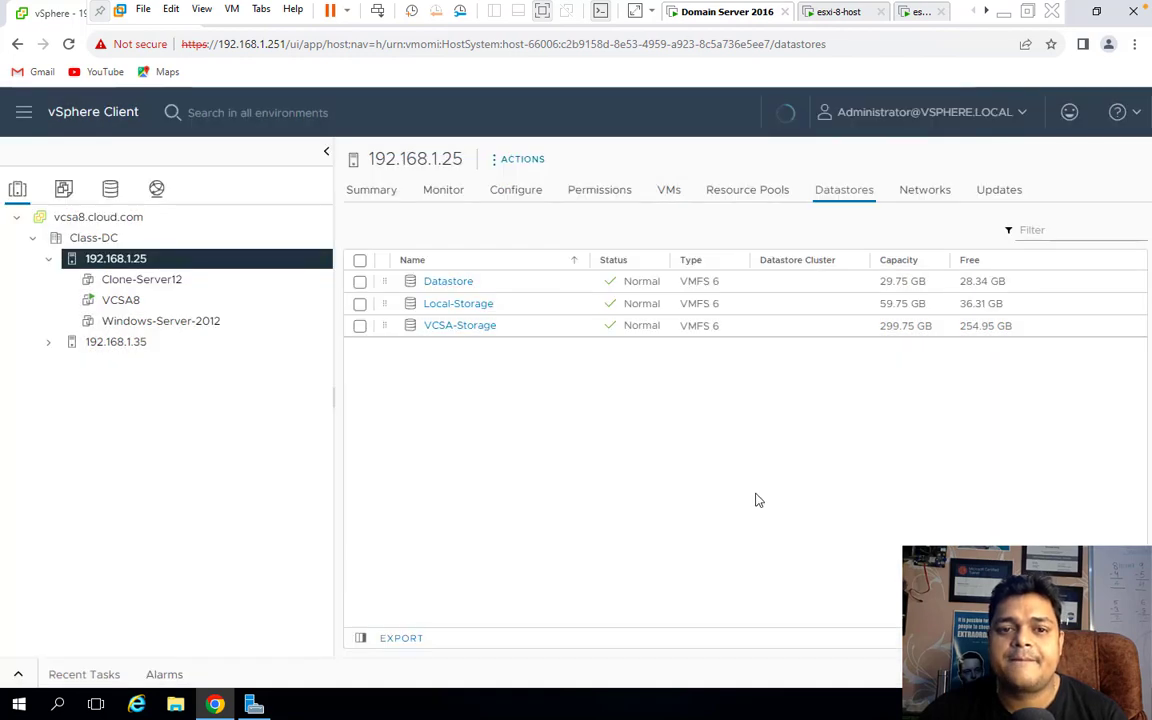
click(781, 117)
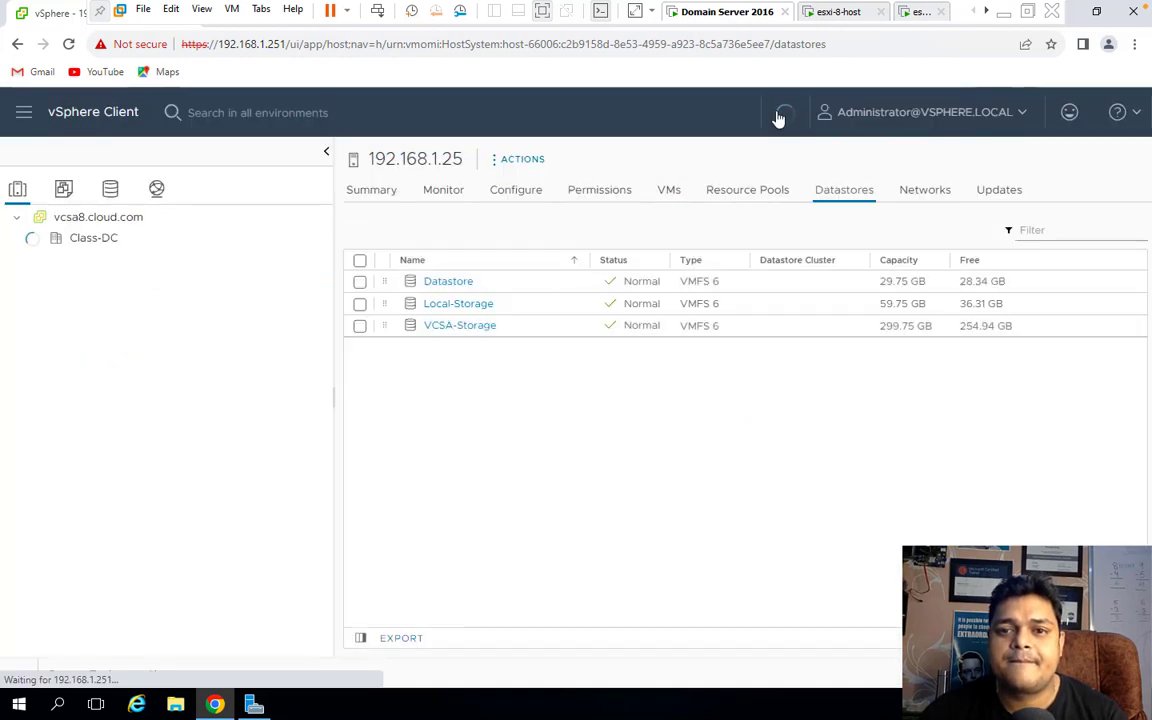
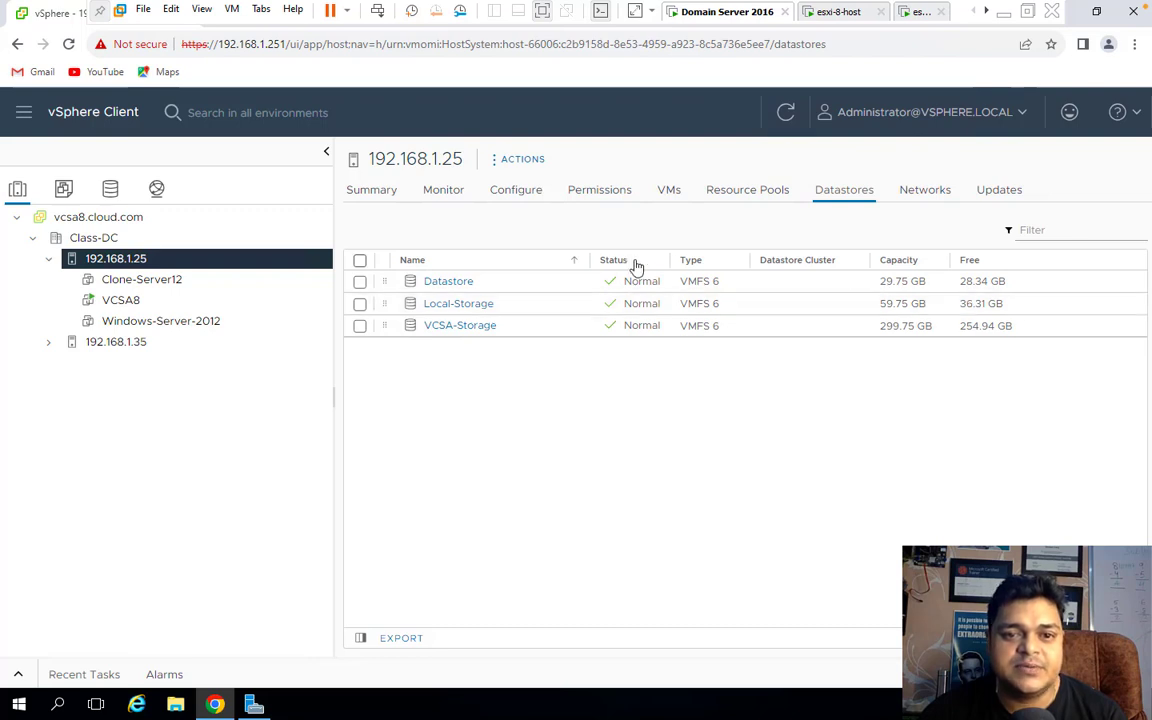
Compare the datastores of hosts 192.168.1.35 and 192.168.1.25, ending on 192.168.1.35's single datastore.
click(136, 343)
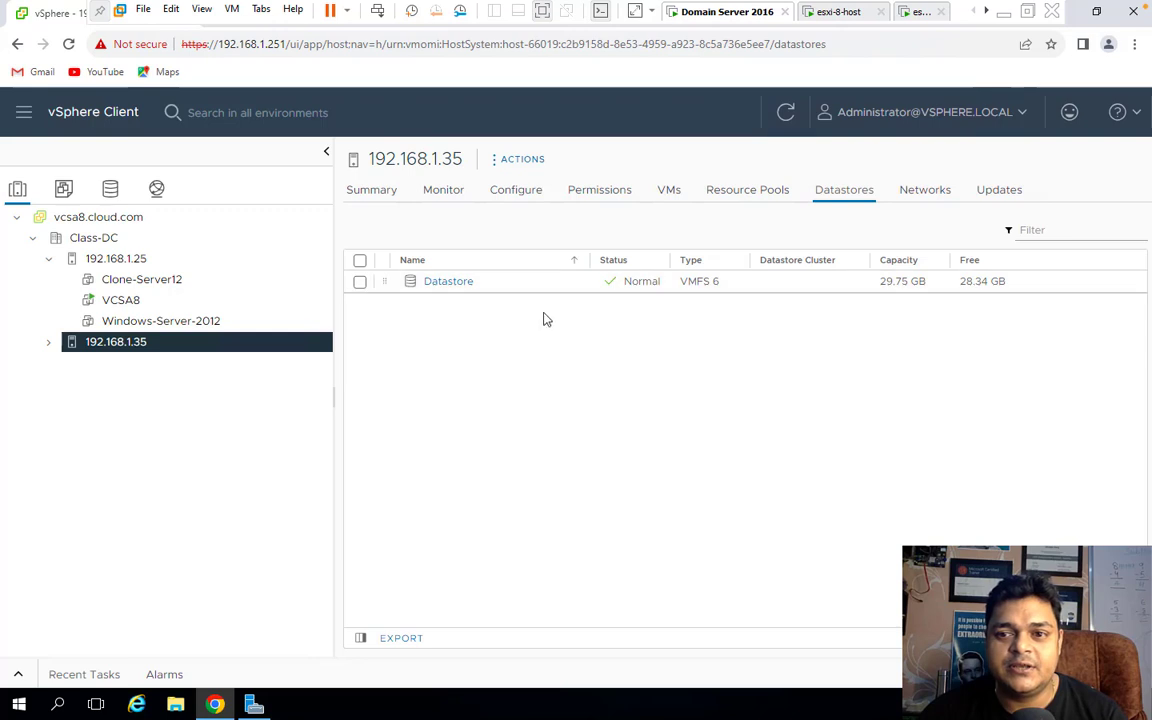
click(140, 259)
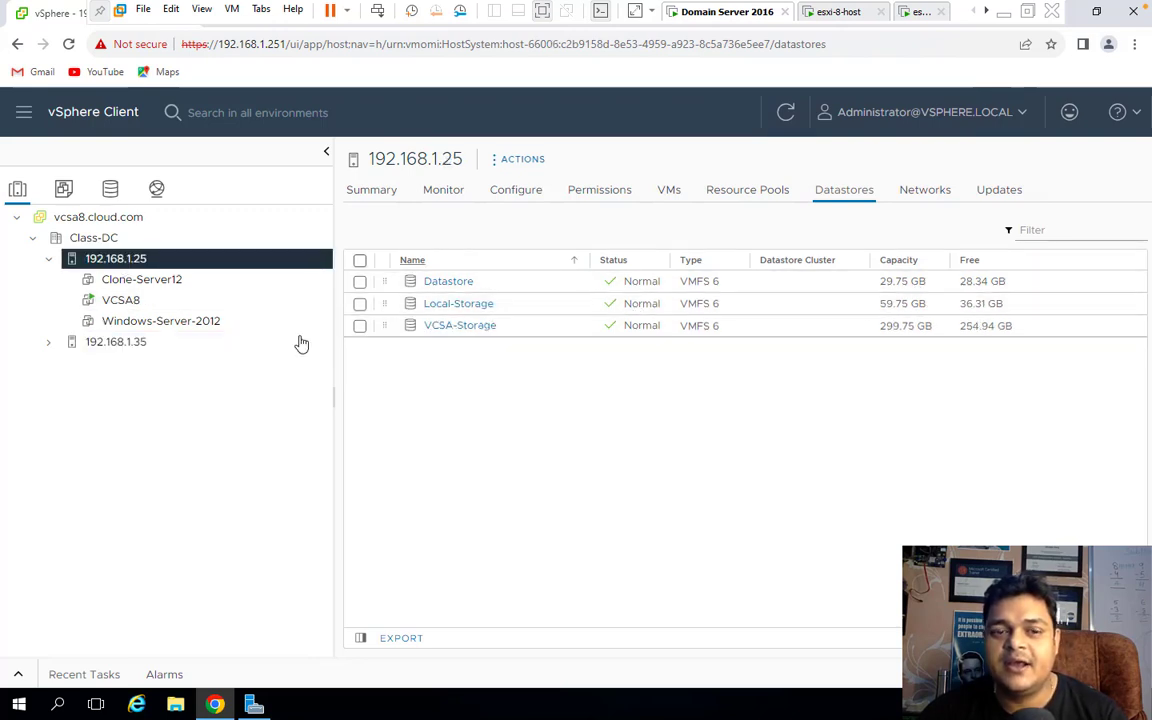
click(136, 346)
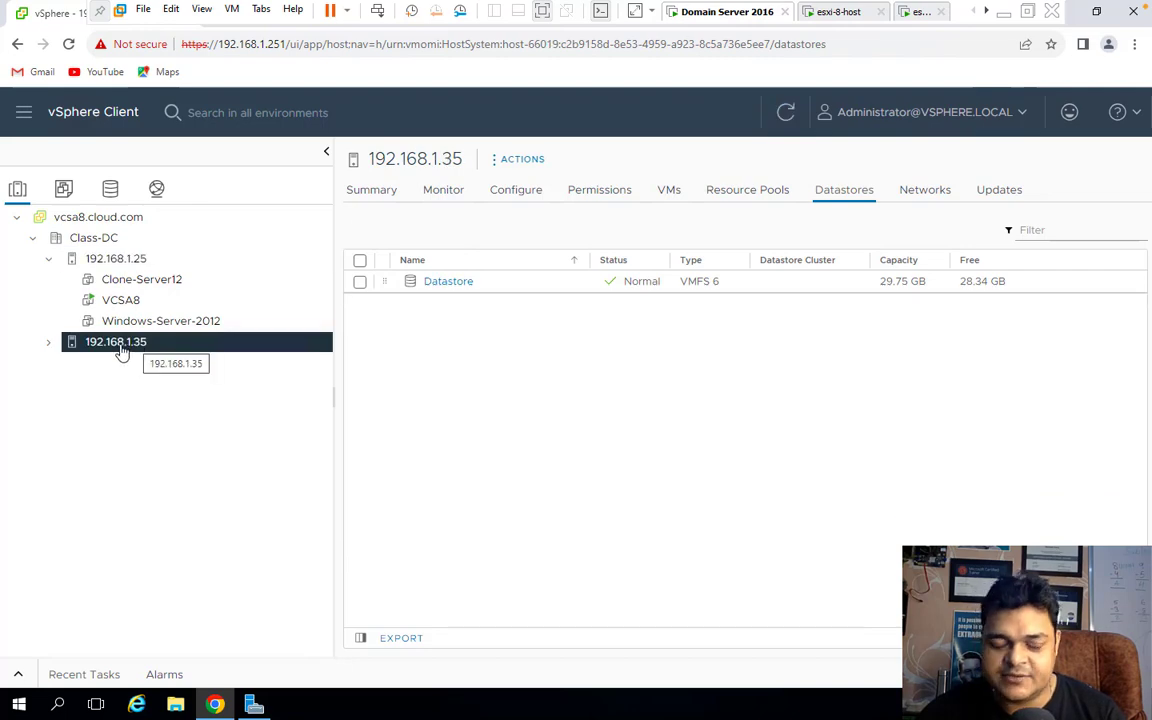
Start a new virtual machine on host 192.168.1.35 and name it Win-10.
right_click(130, 346)
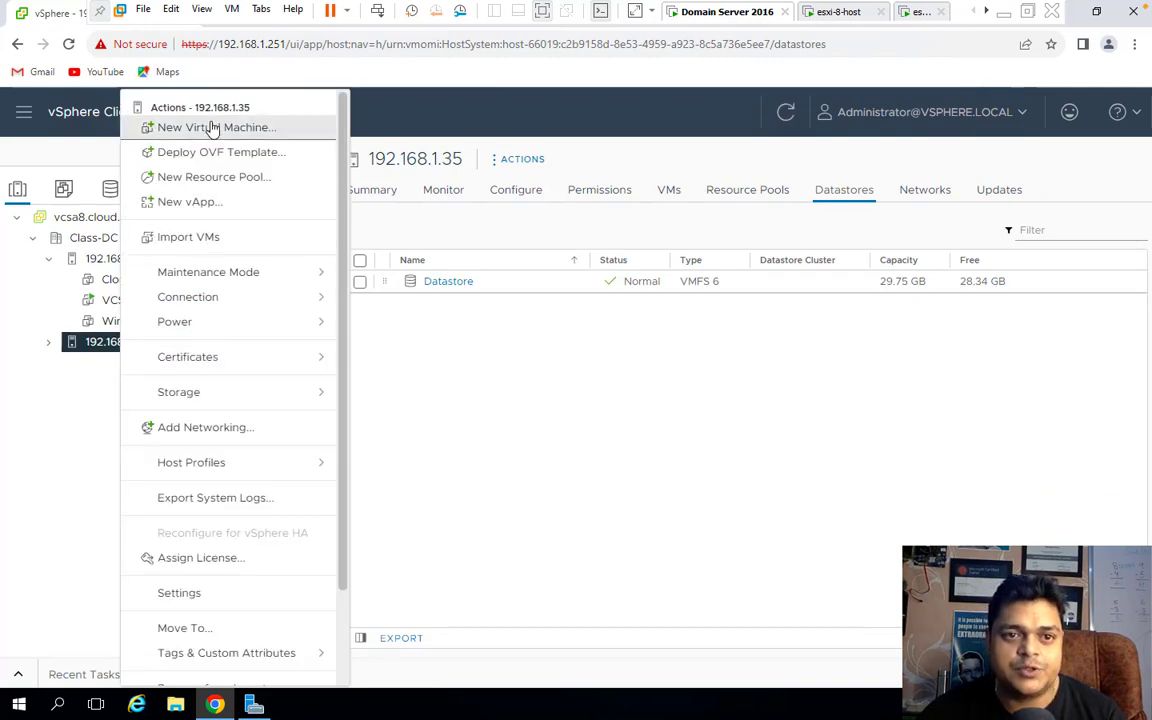
click(213, 129)
click(950, 579)
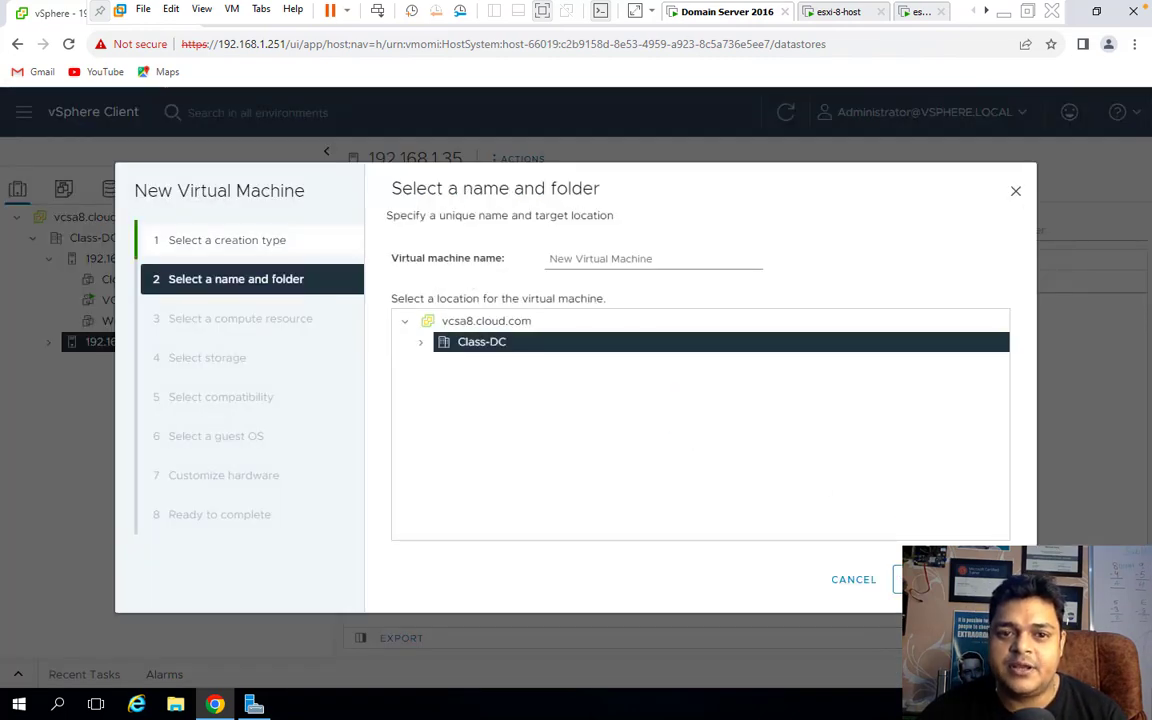
drag(671, 257, 221, 262)
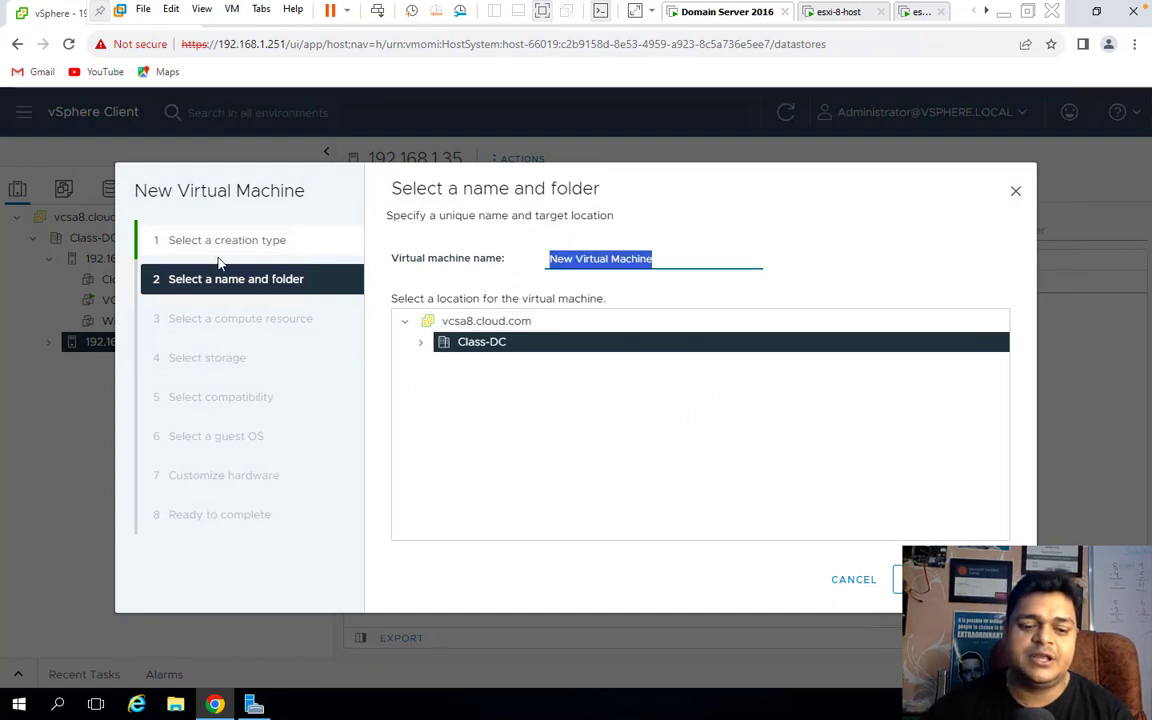
text(Win-10)
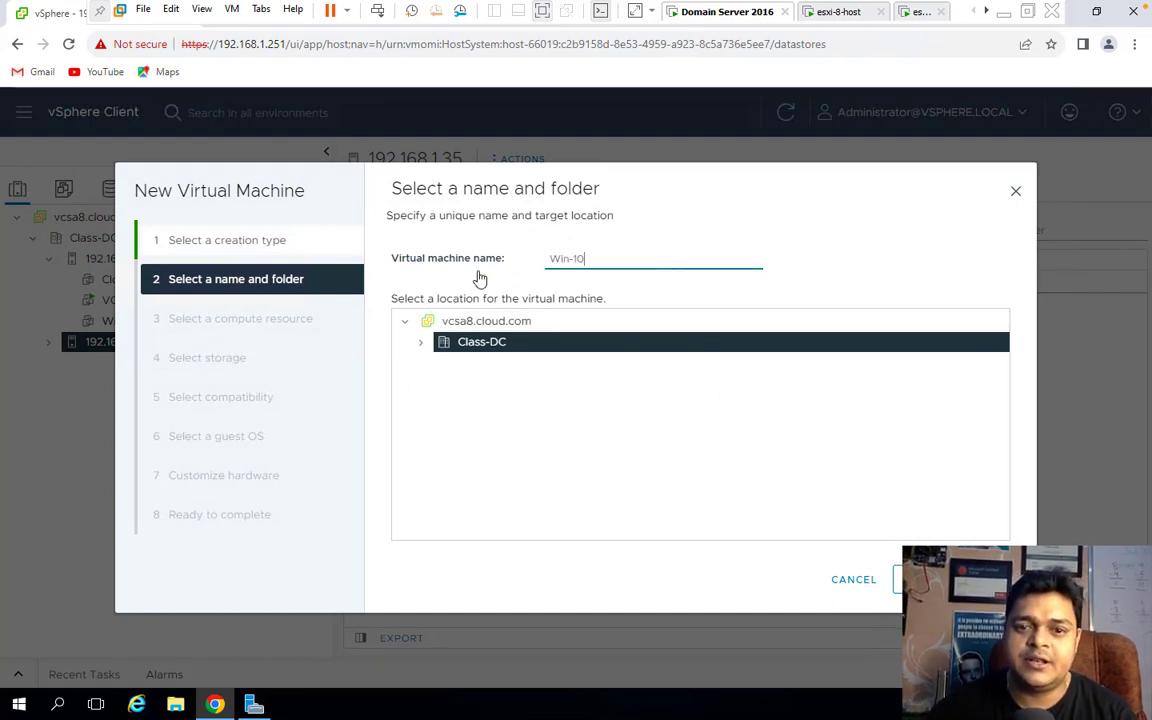
click(930, 579)
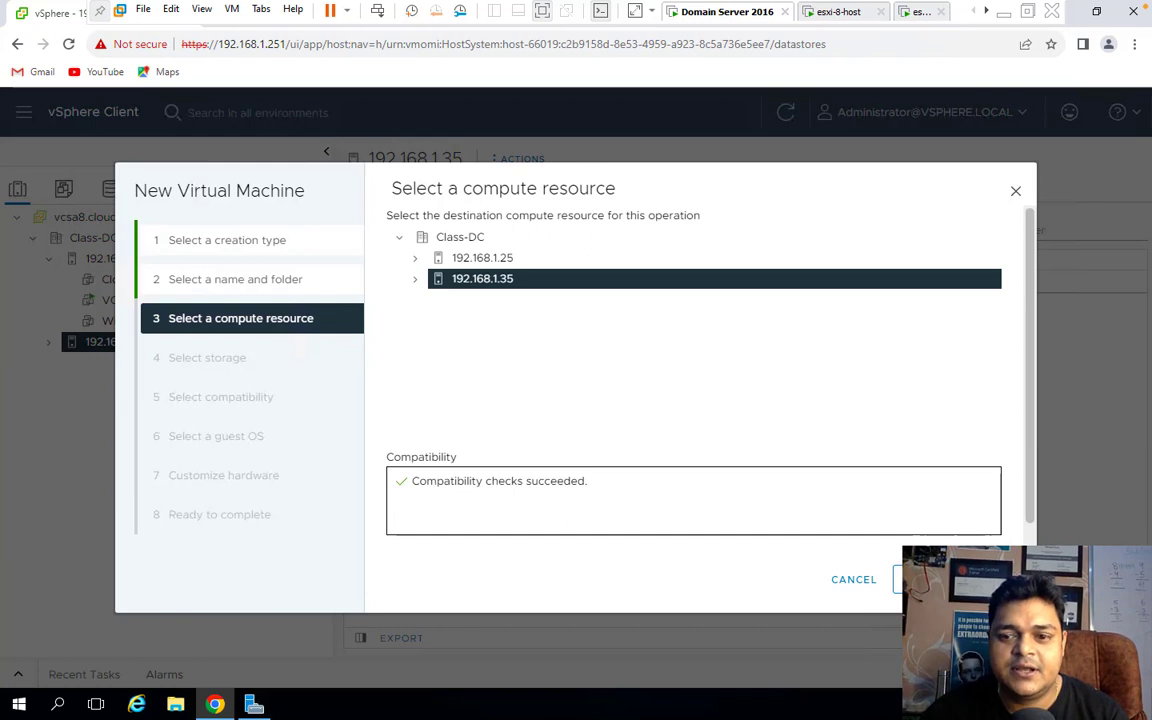
Keep host 192.168.1.35, store it on 'Datastore', and accept ESXi 7.0 U2 compatibility and the Windows guest OS.
click(930, 579)
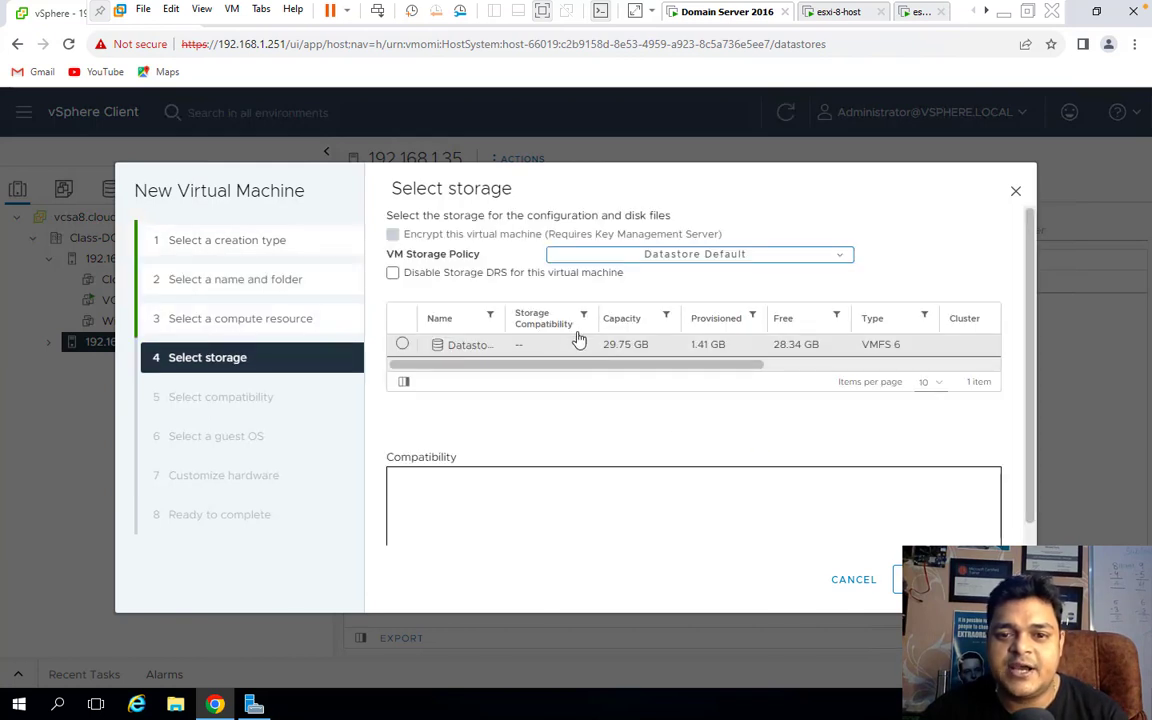
click(404, 344)
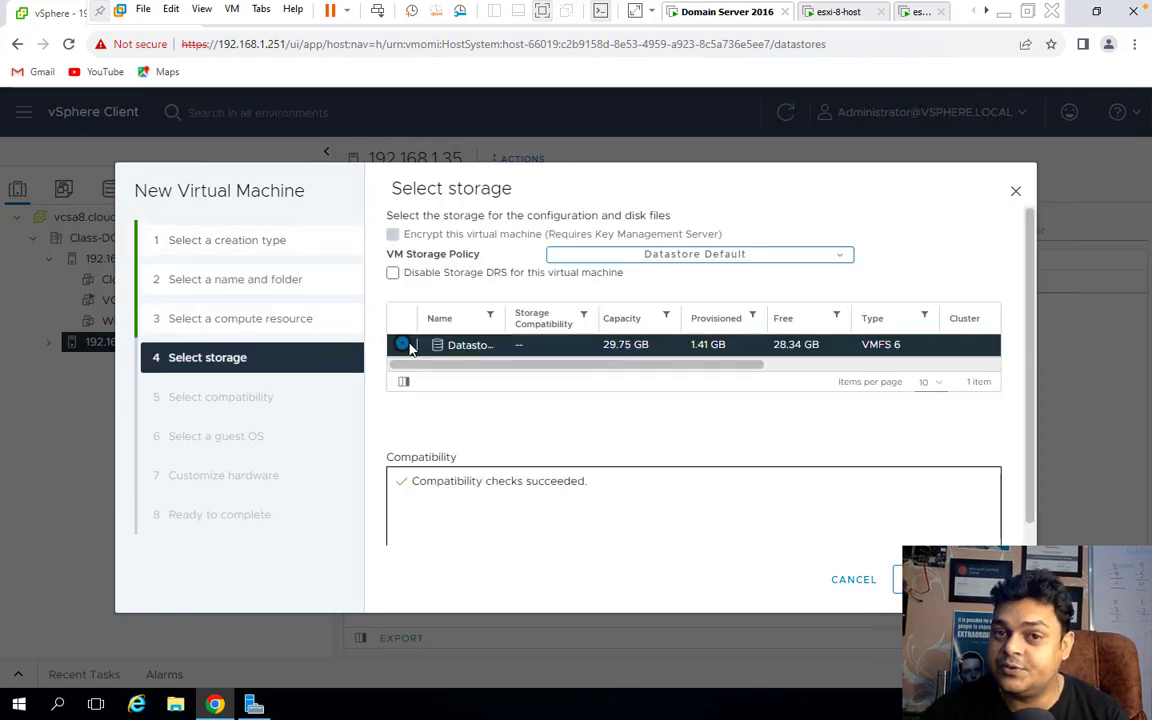
click(912, 579)
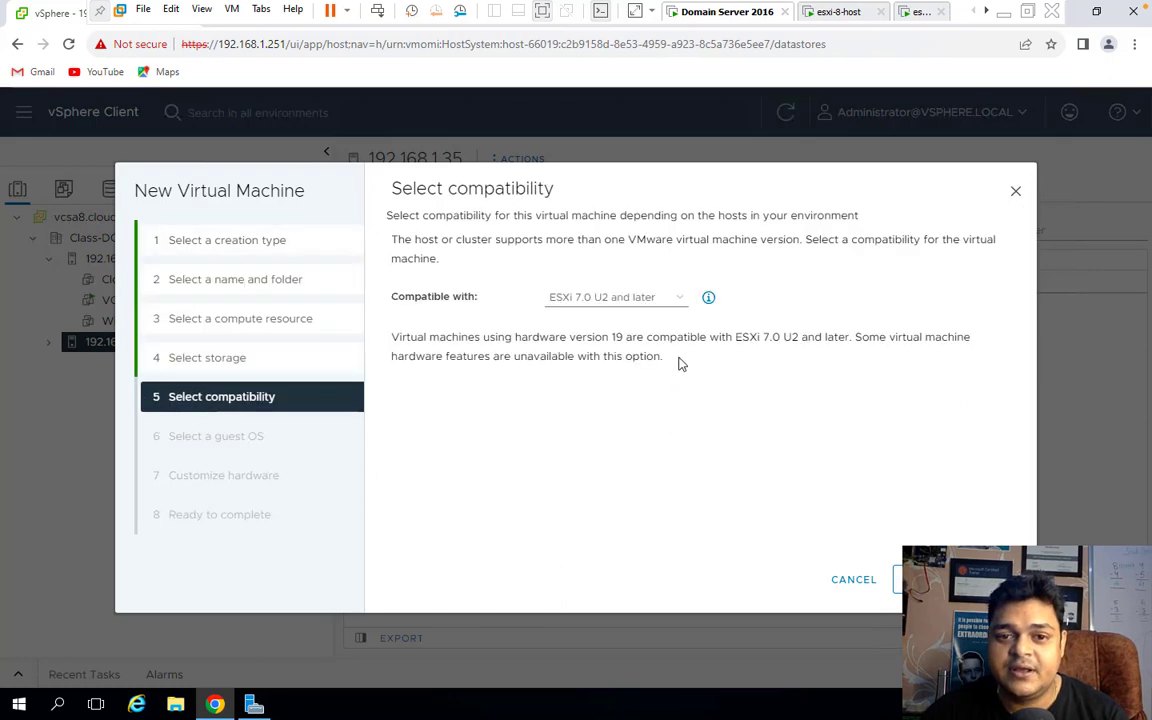
click(912, 579)
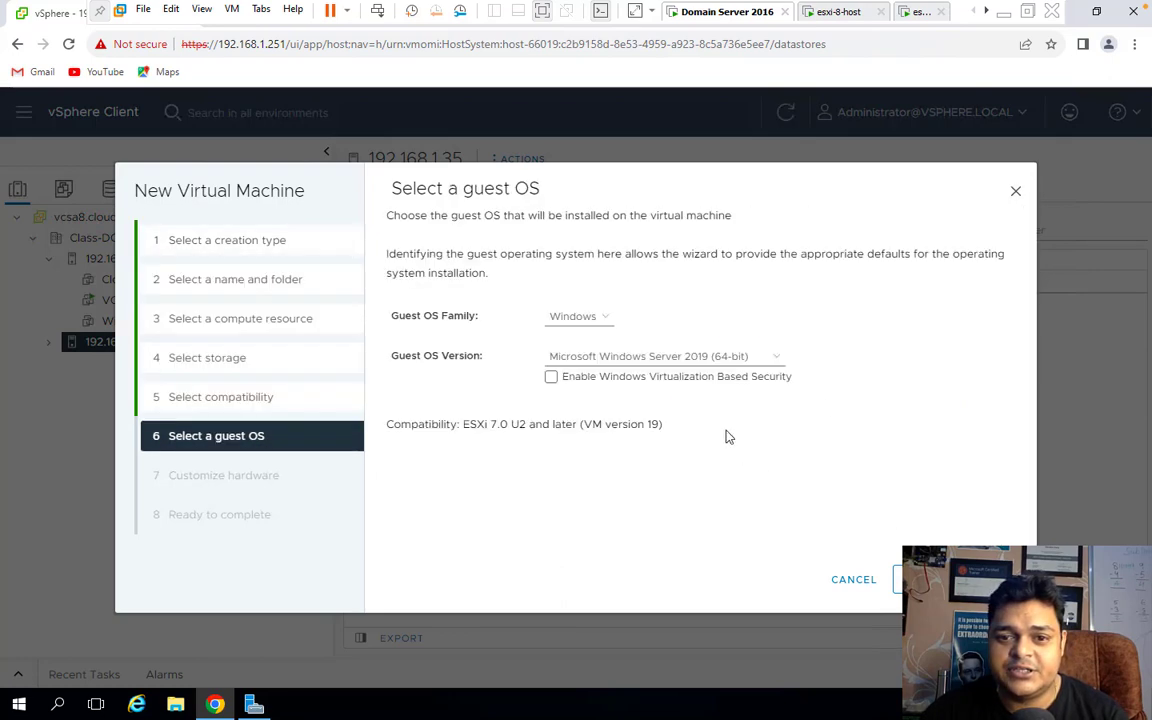
click(912, 579)
Set the new hard disk size to 15 GB and the memory to 2.
double_click(600, 376)
click(489, 374)
text(15)
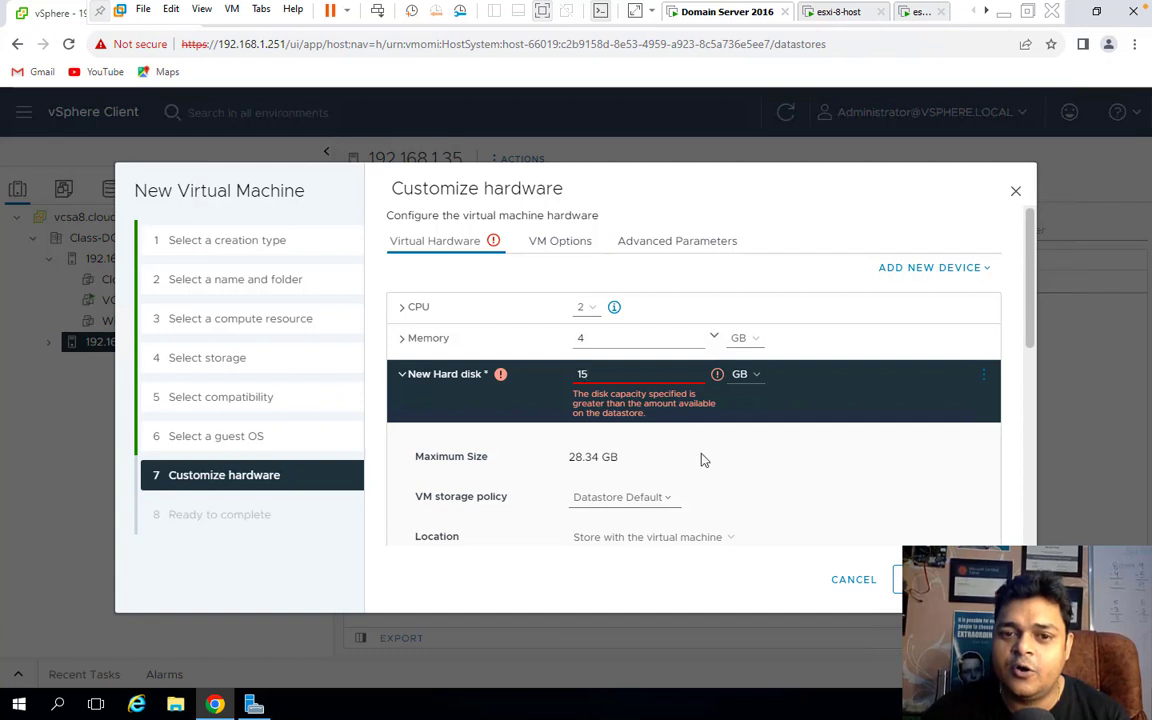
click(474, 338)
text(2)
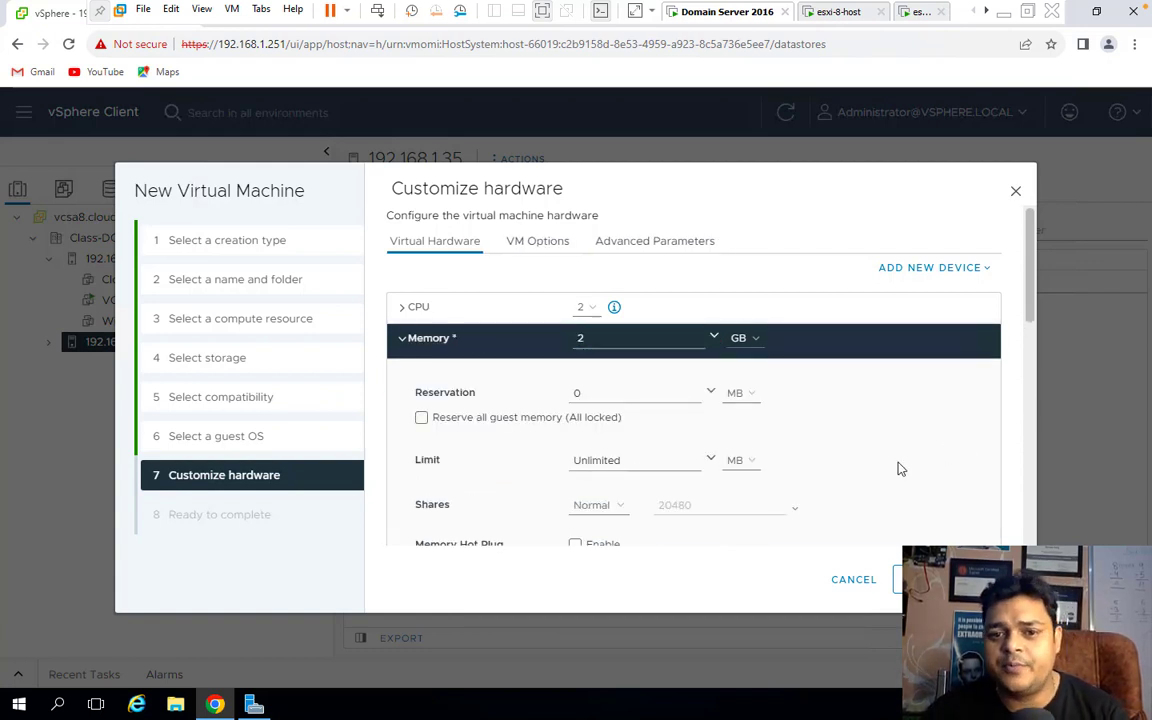
scroll(872, 497, down, 1)
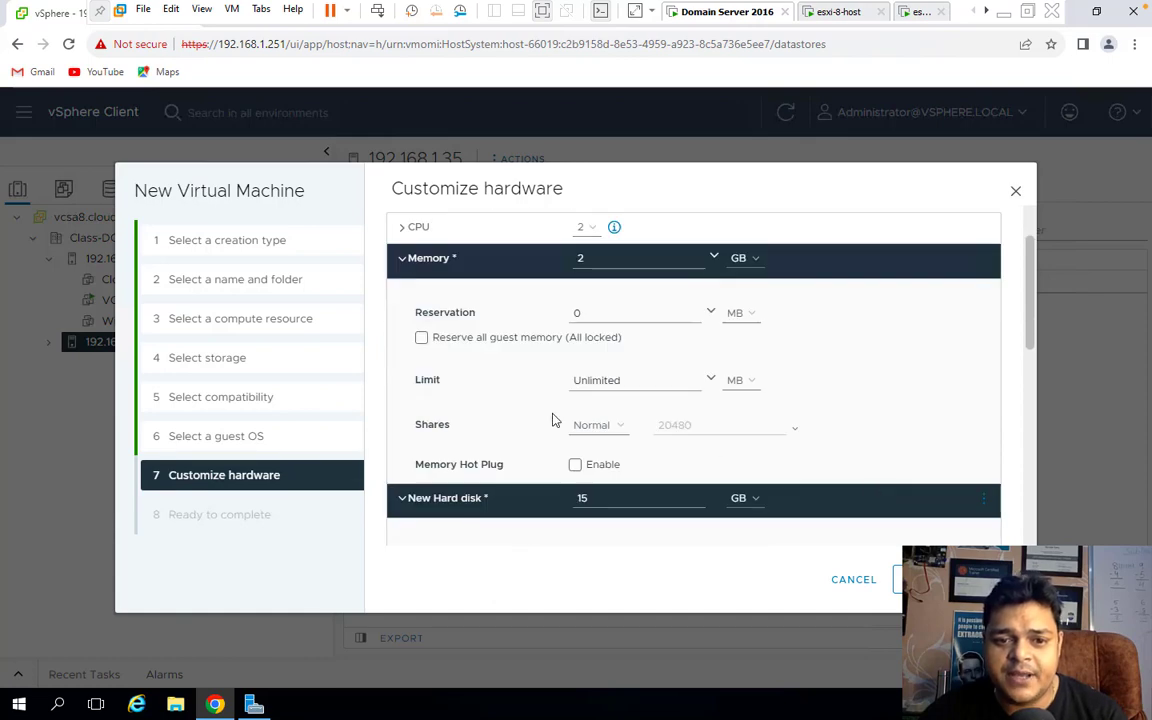
scroll(491, 468, down, 10)
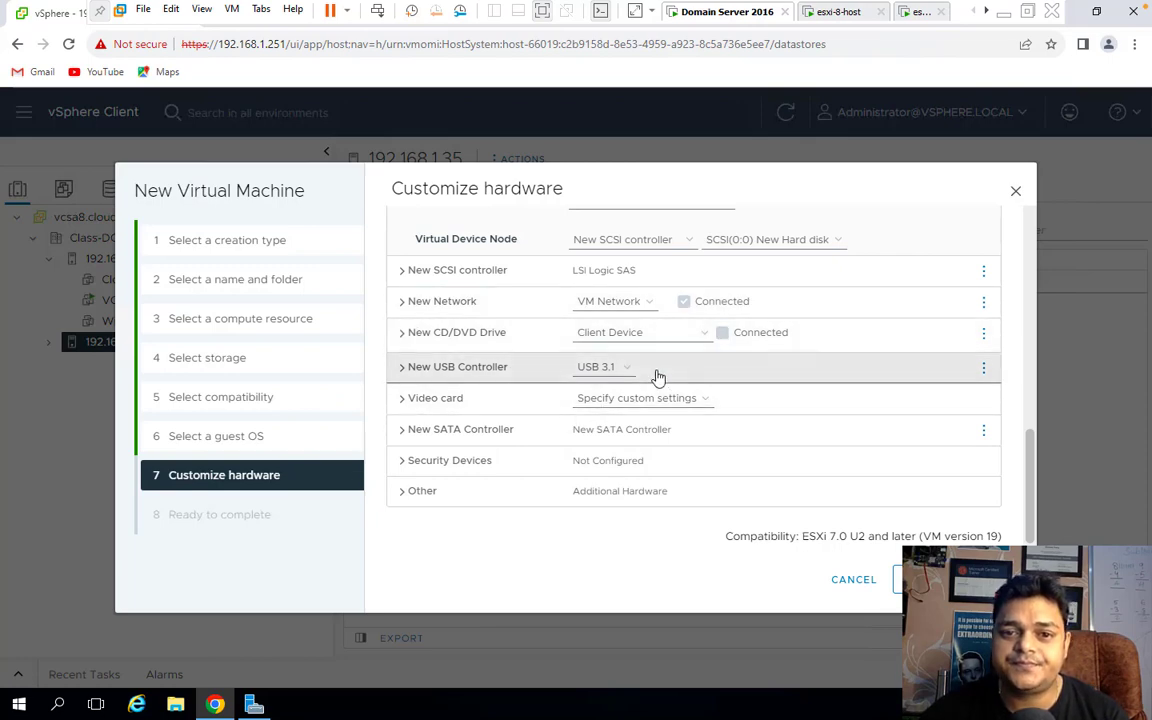
scroll(658, 376, up, 10)
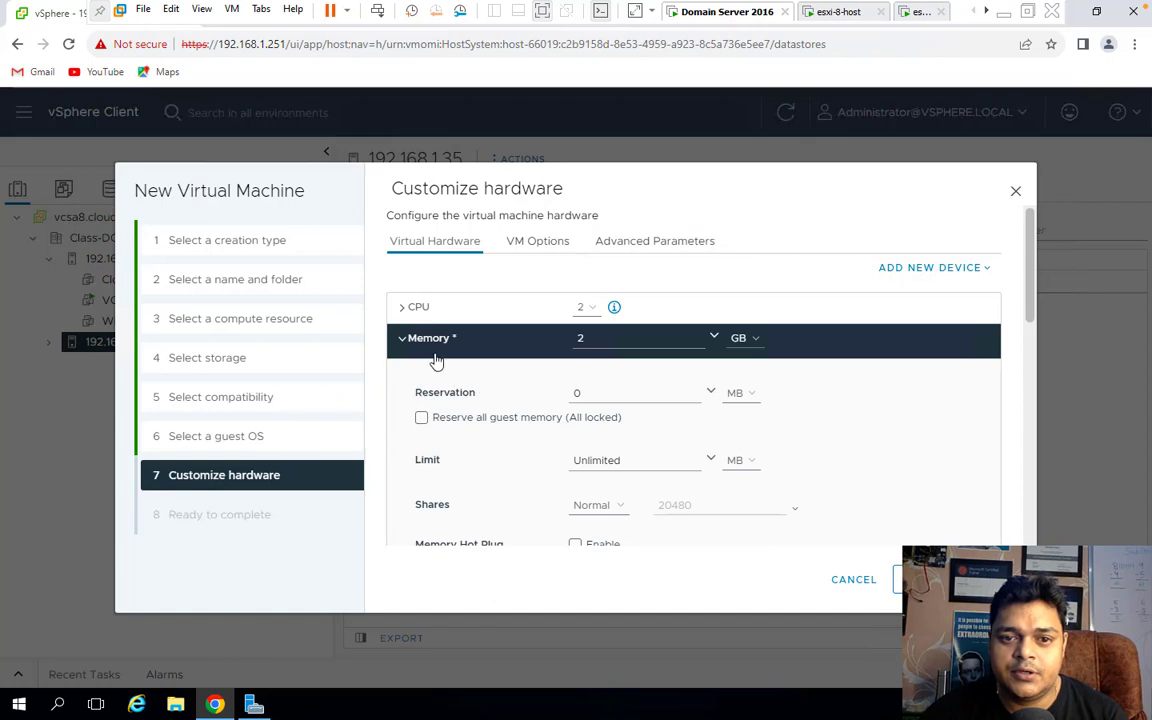
scroll(540, 474, down, 3)
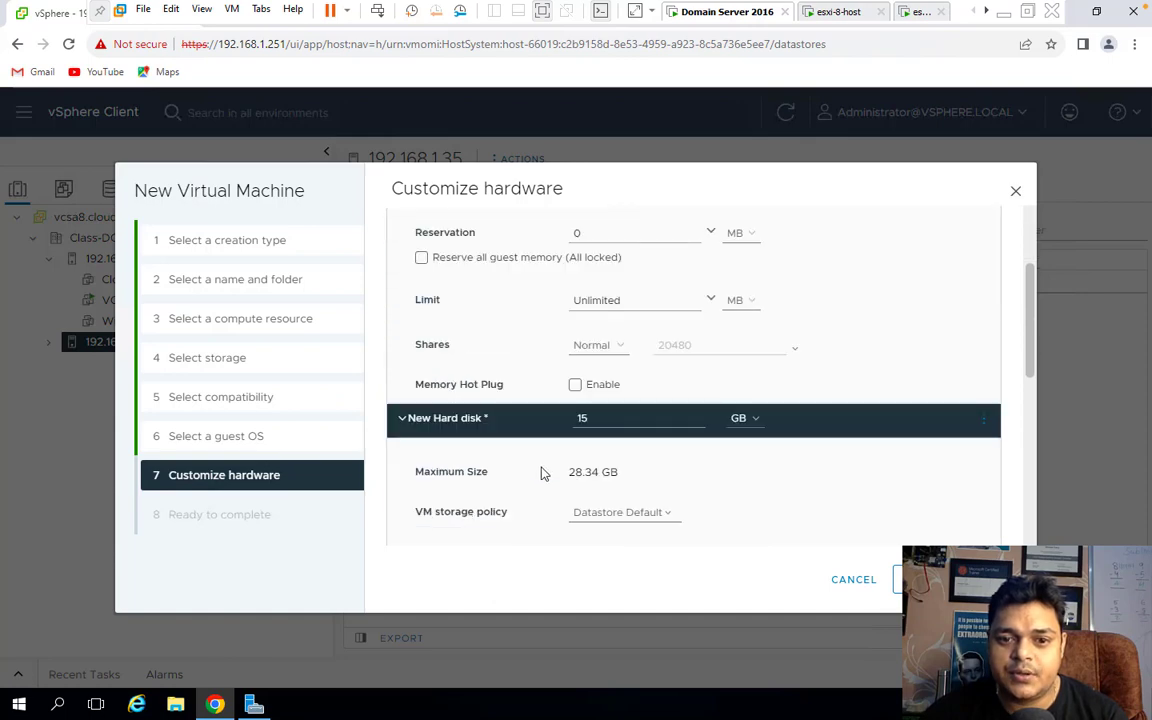
Make the new hard disk Thin Provision and finish creating the VM.
click(401, 420)
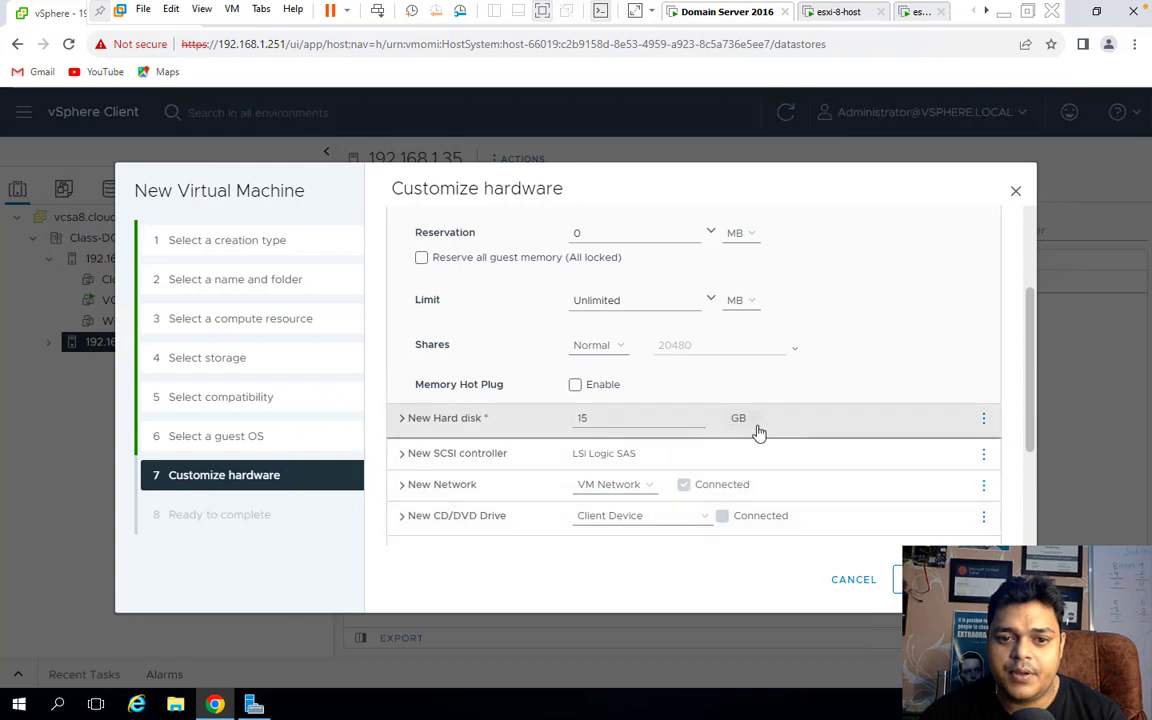
scroll(613, 487, down, 1)
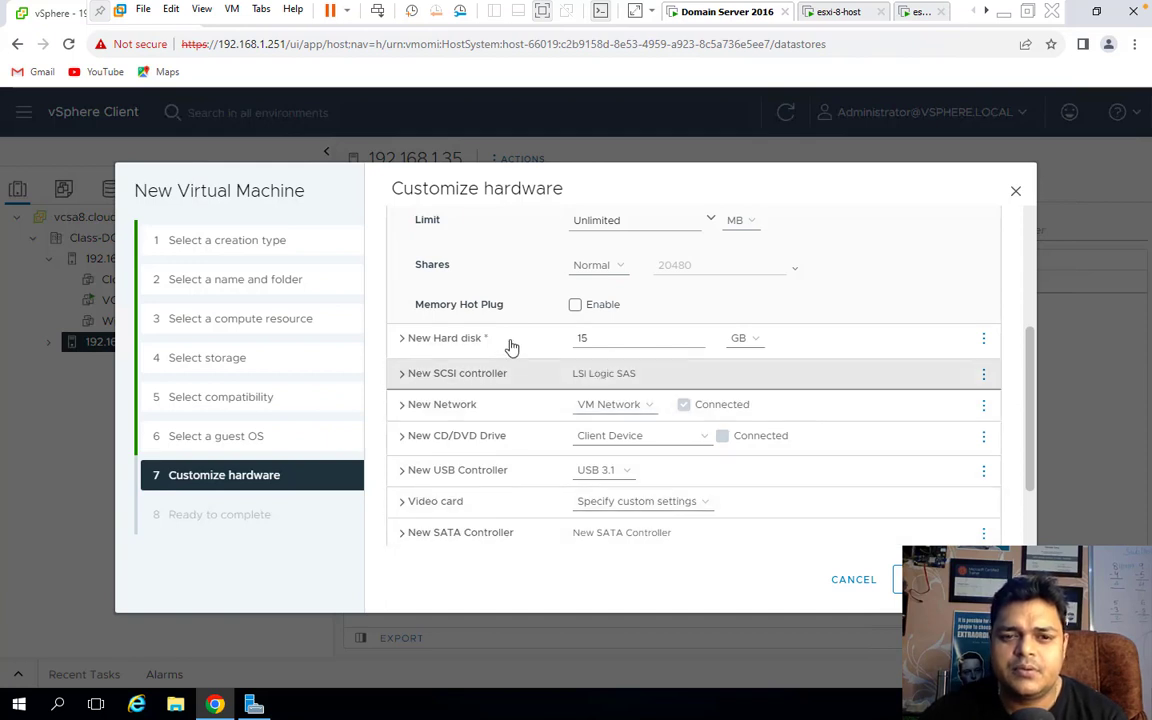
click(481, 343)
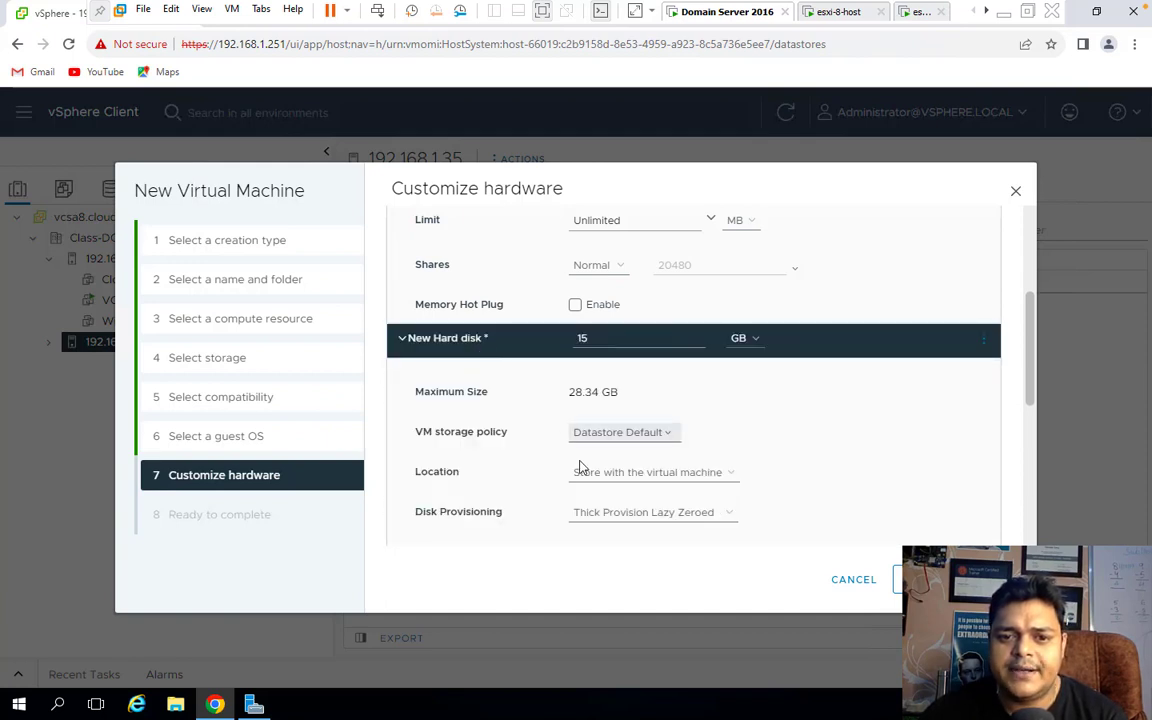
click(634, 440)
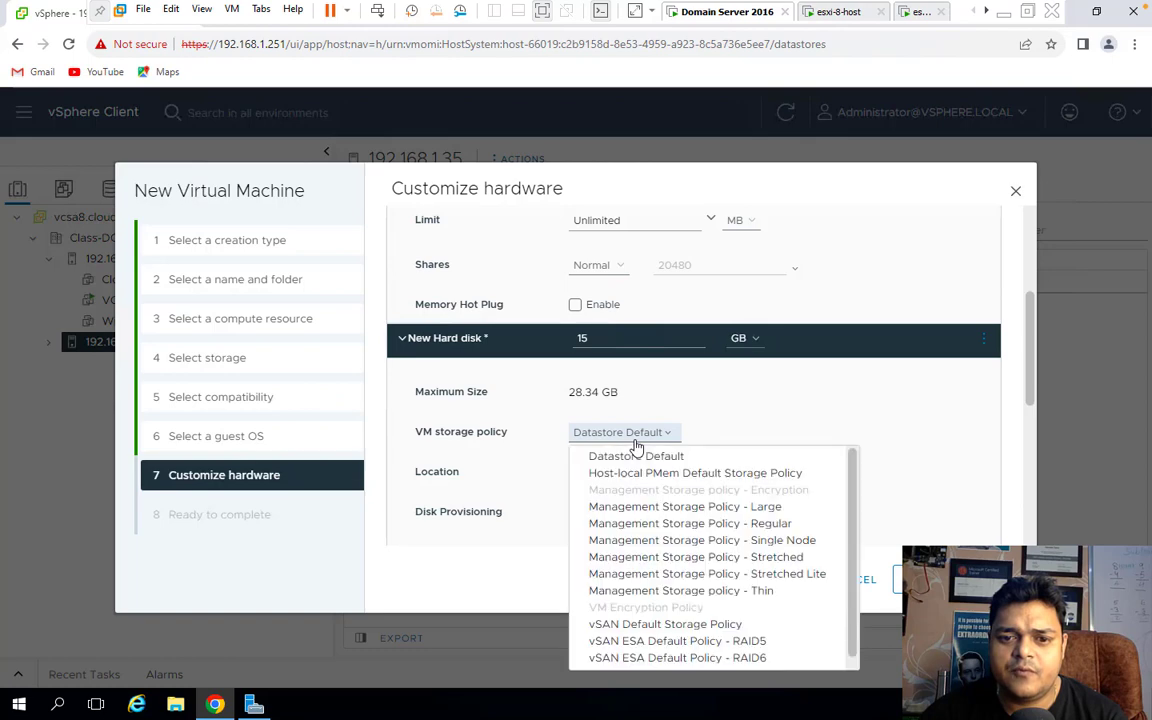
click(636, 441)
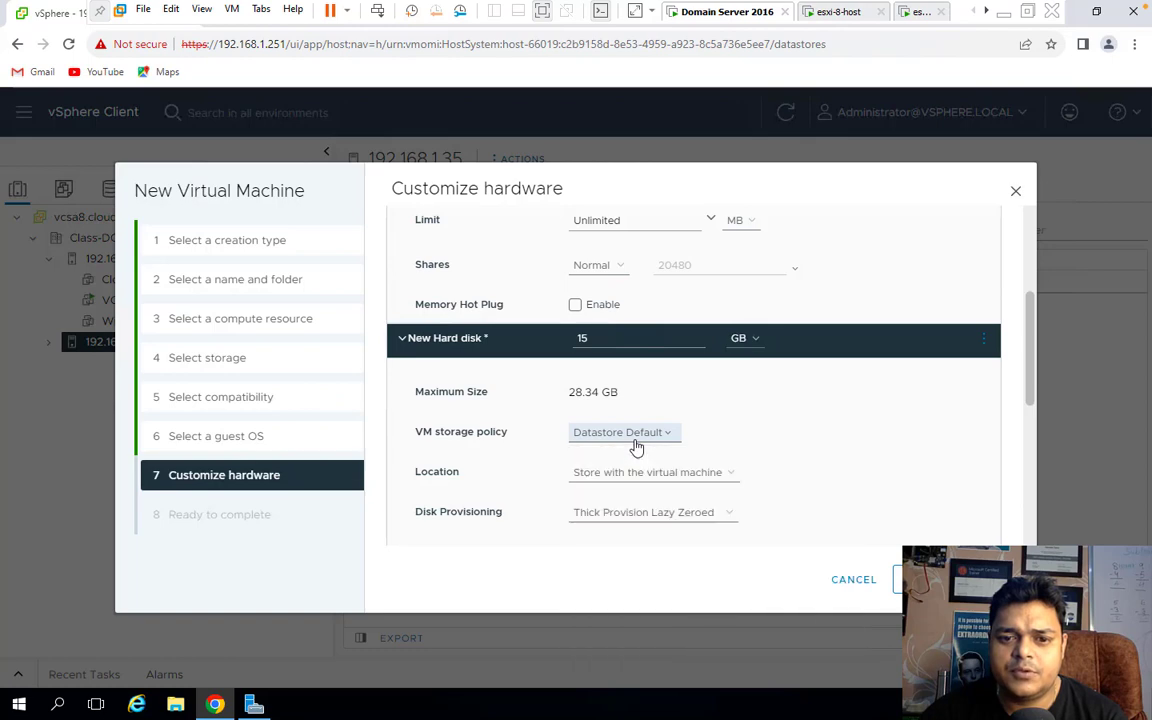
click(664, 515)
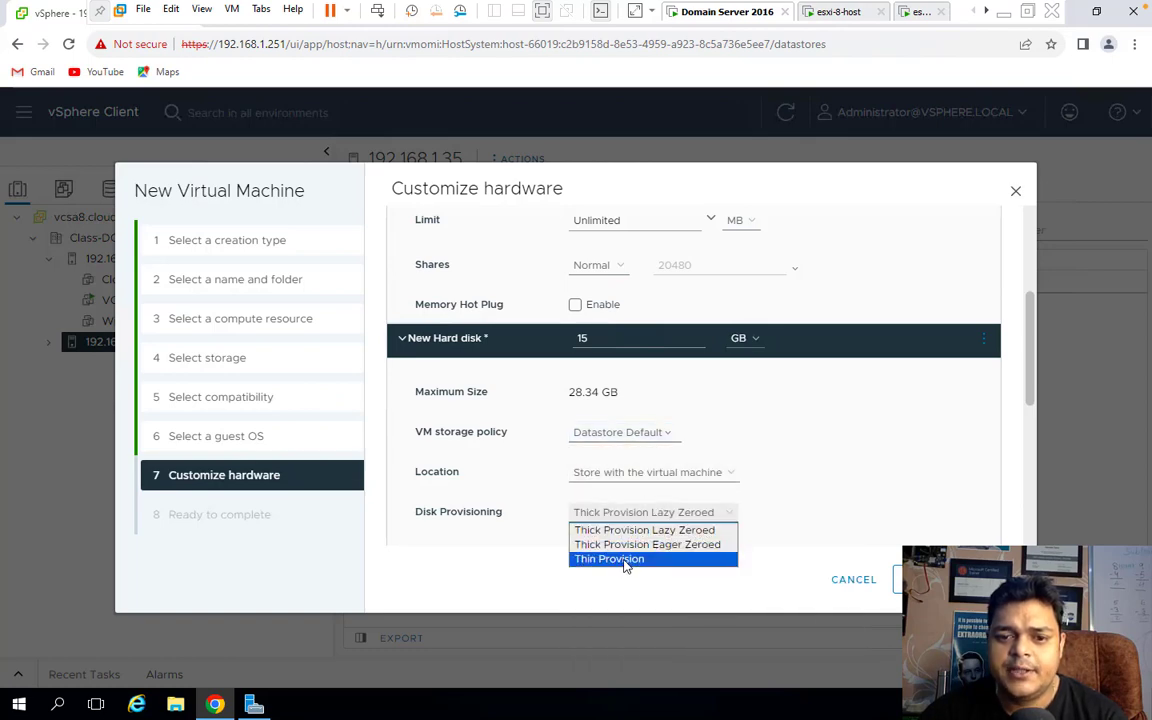
click(624, 561)
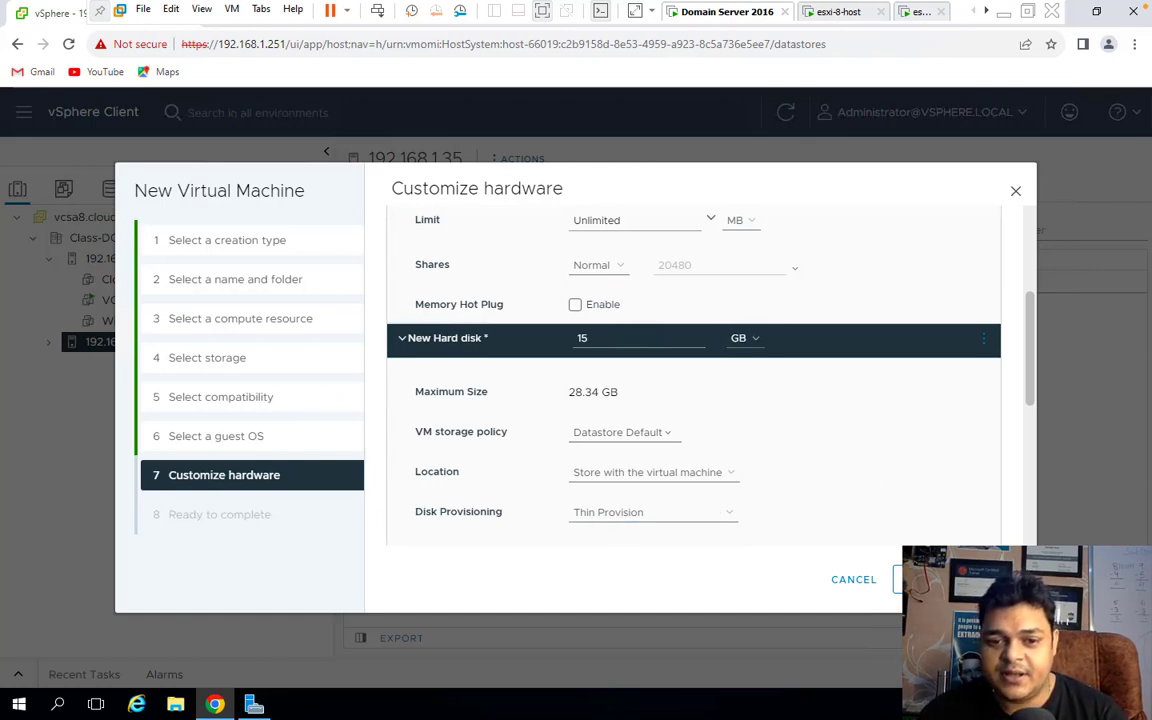
click(935, 579)
click(935, 579)
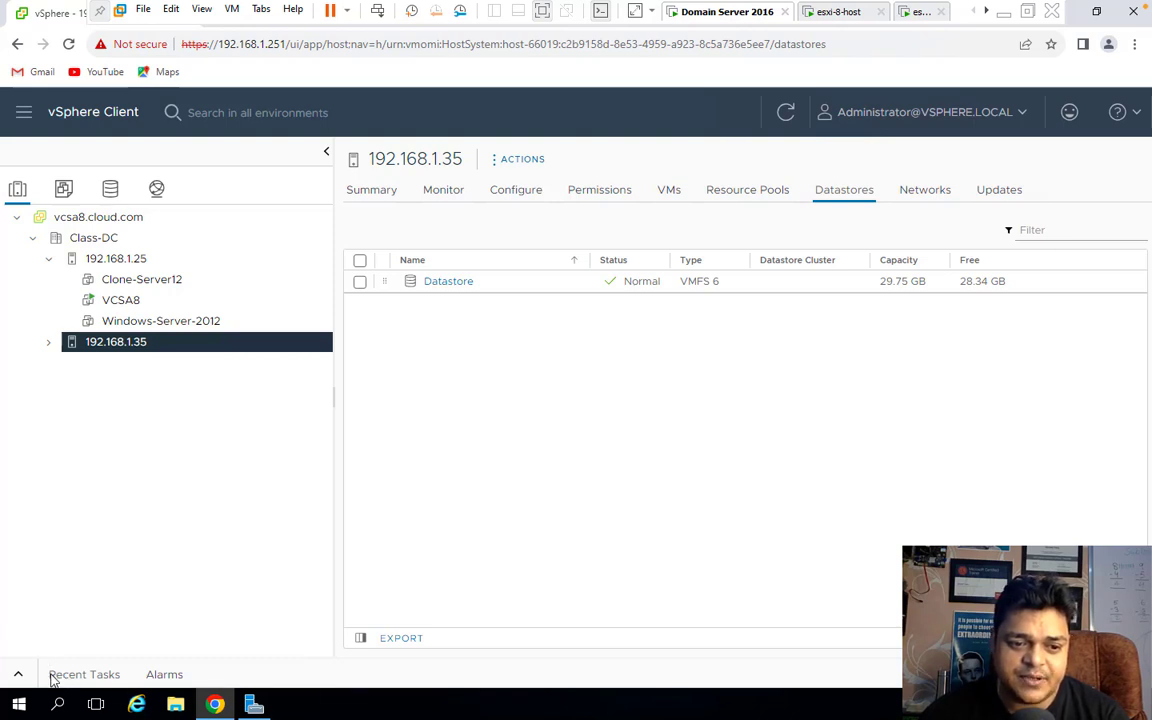
Enlarge the Recent Tasks panel and select the new Win-10 VM under host 192.168.1.35.
click(16, 675)
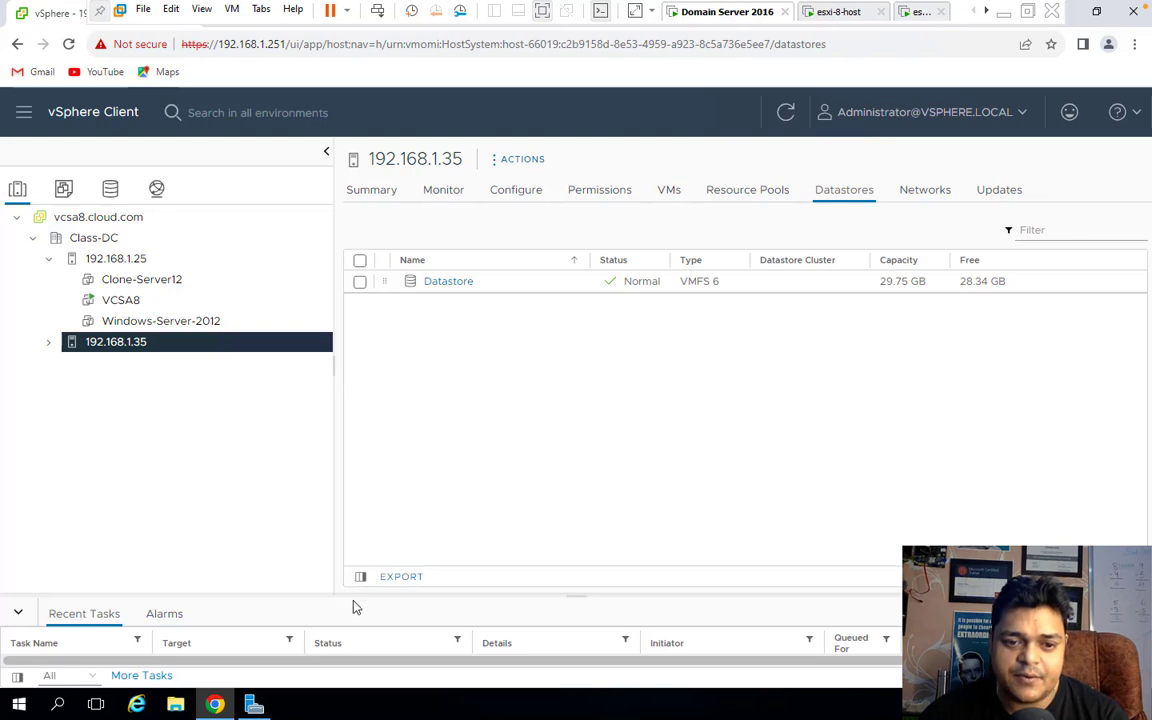
drag(352, 595, 365, 487)
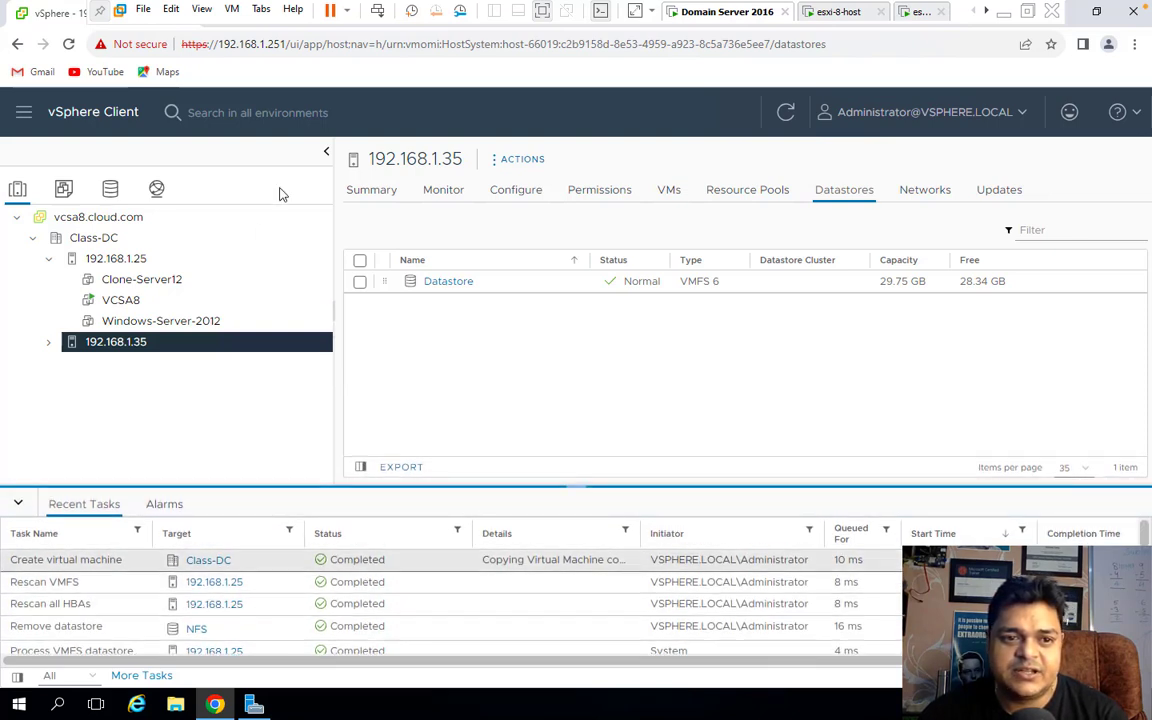
click(52, 342)
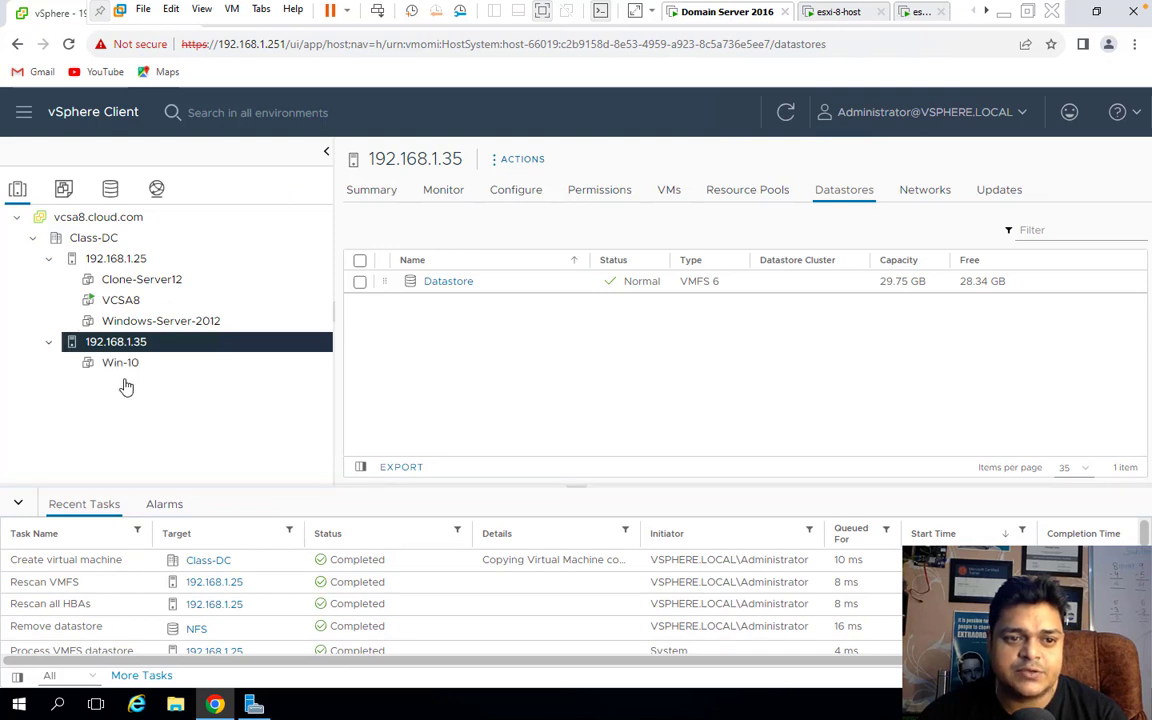
click(121, 366)
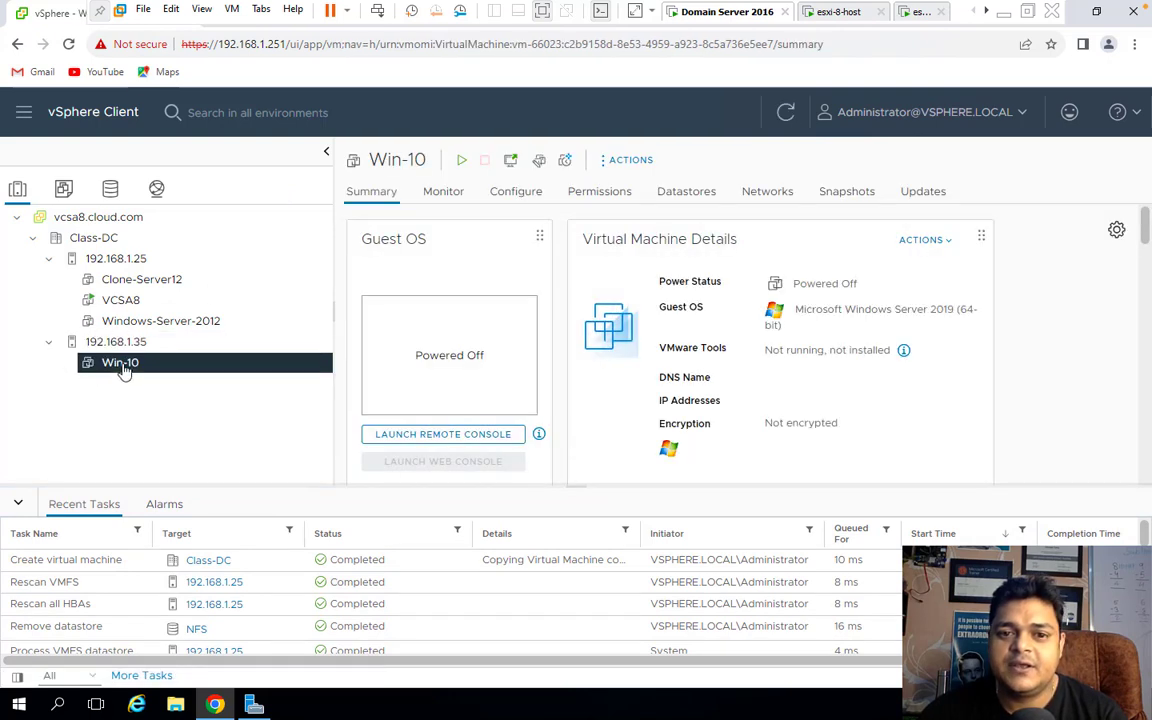
Check Win-10's datastore, then switch to the macOS desktop.
click(689, 194)
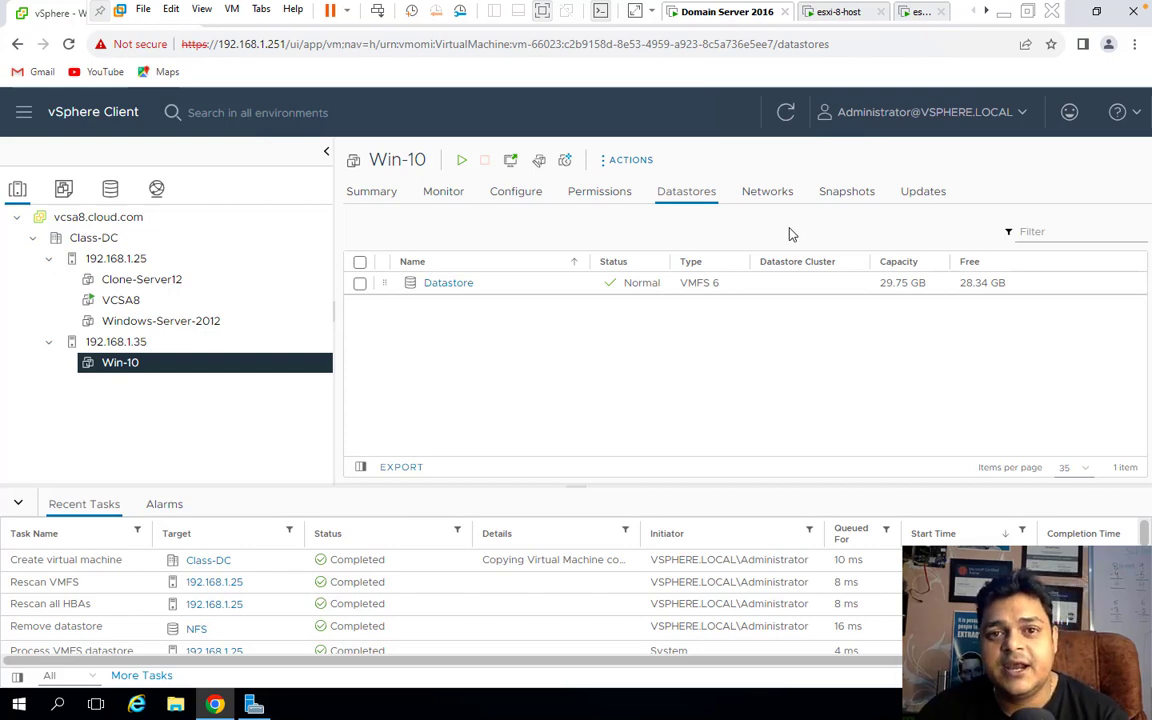
key(ctrl+Left)
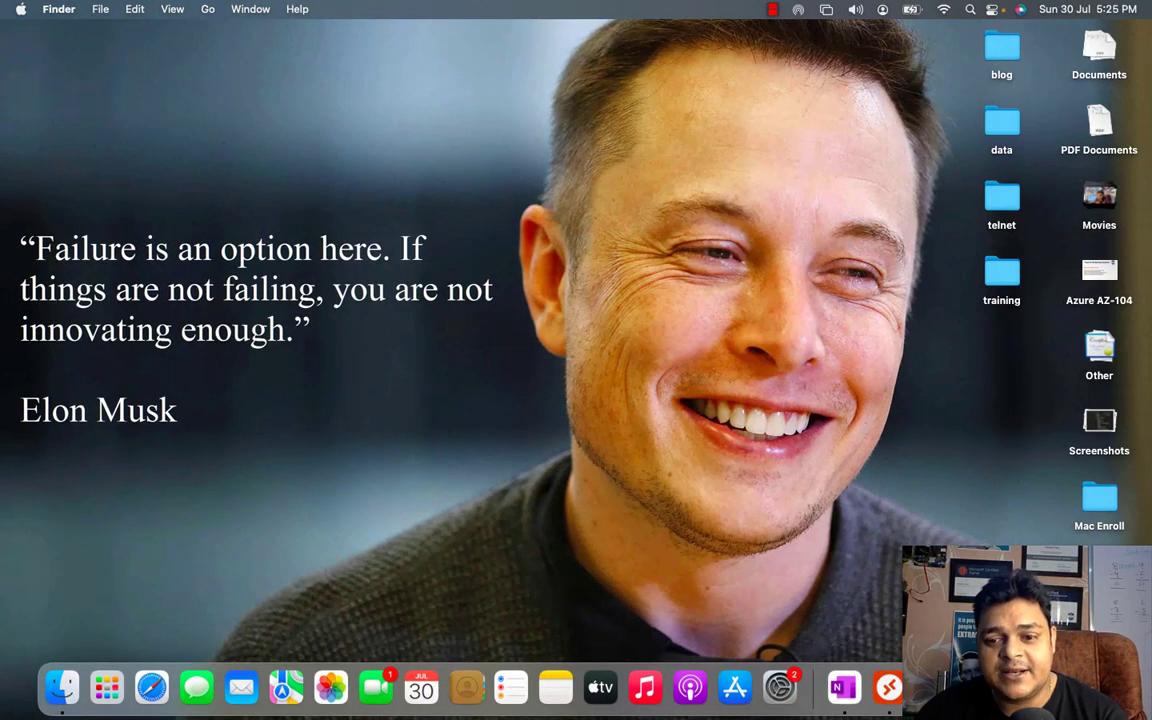
right_click(977, 465)
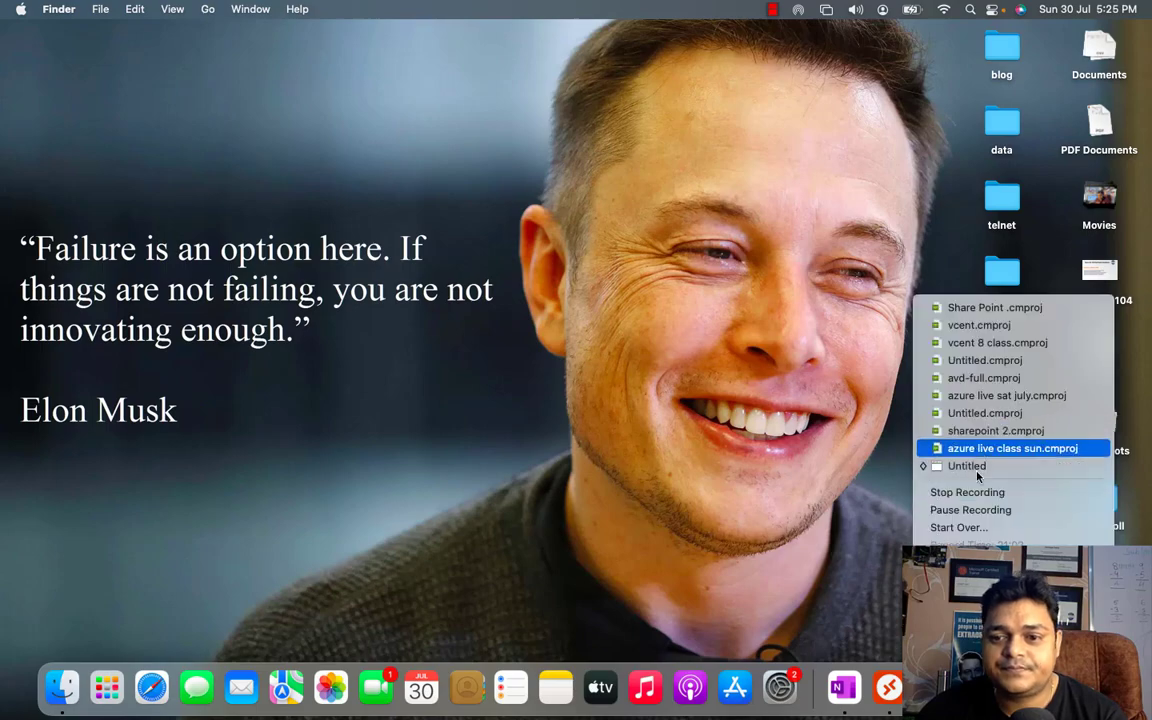